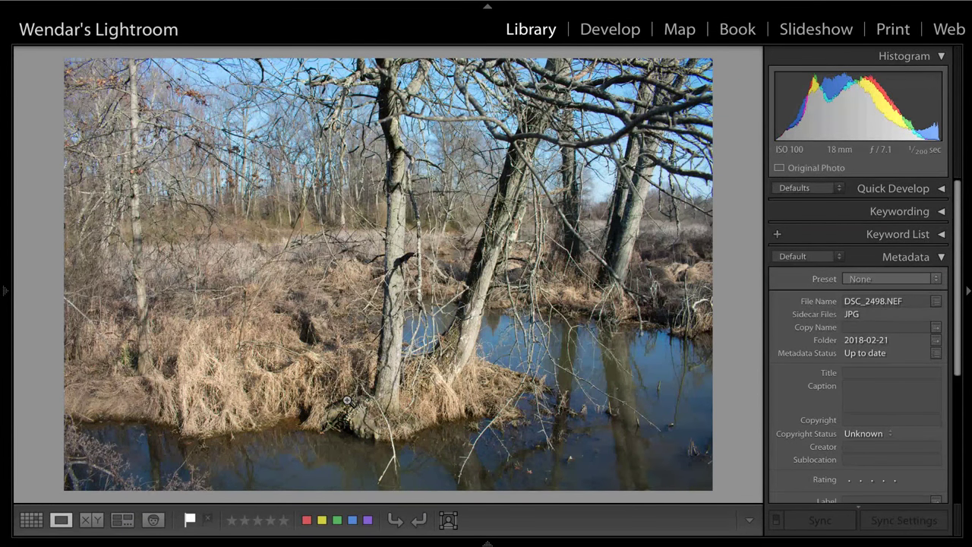
- Adjust the display brightness before starting the review
{"action": "key", "text": "XF86MonBrightnessUp"}
{"action": "key", "text": "XF86MonBrightnessUp"}
{"action": "key", "text": "XF86MonBrightnessUp"}
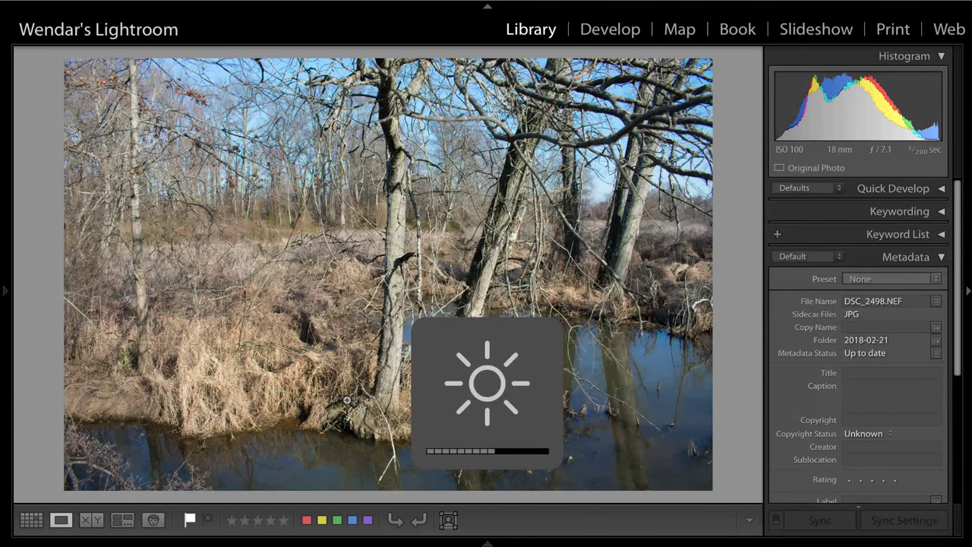
{"action": "key", "text": "XF86MonBrightnessUp"}
{"action": "key", "text": "XF86MonBrightnessUp"}
{"action": "key", "text": "XF86MonBrightnessUp"}
{"action": "key", "text": "XF86MonBrightnessUp"}
{"action": "key", "text": "XF86MonBrightnessUp"}
{"action": "key", "text": "XF86MonBrightnessUp"}
{"action": "key", "text": "XF86MonBrightnessDown"}
{"action": "key", "text": "XF86MonBrightnessDown"}
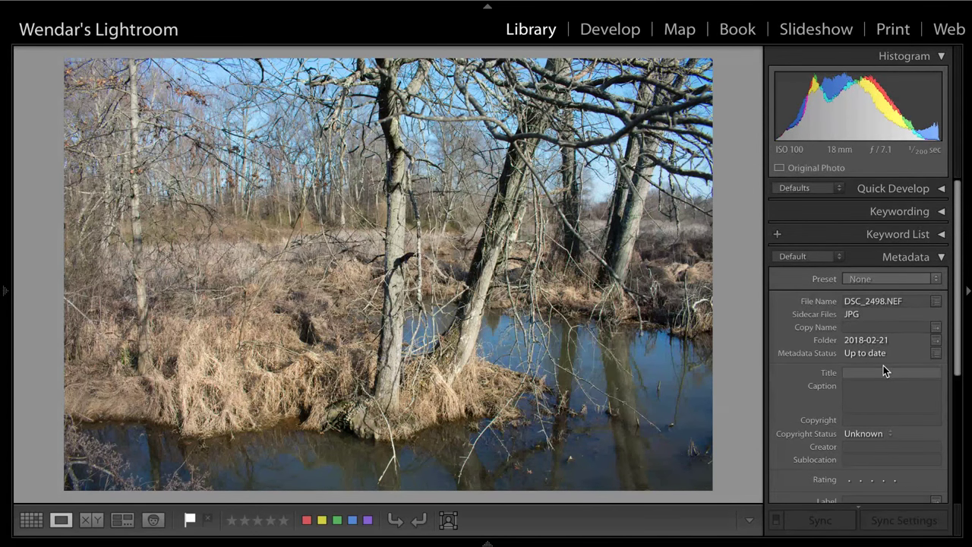
{"action": "scroll", "coordinate": [884, 366], "scroll_direction": "down", "scroll_amount": 1}
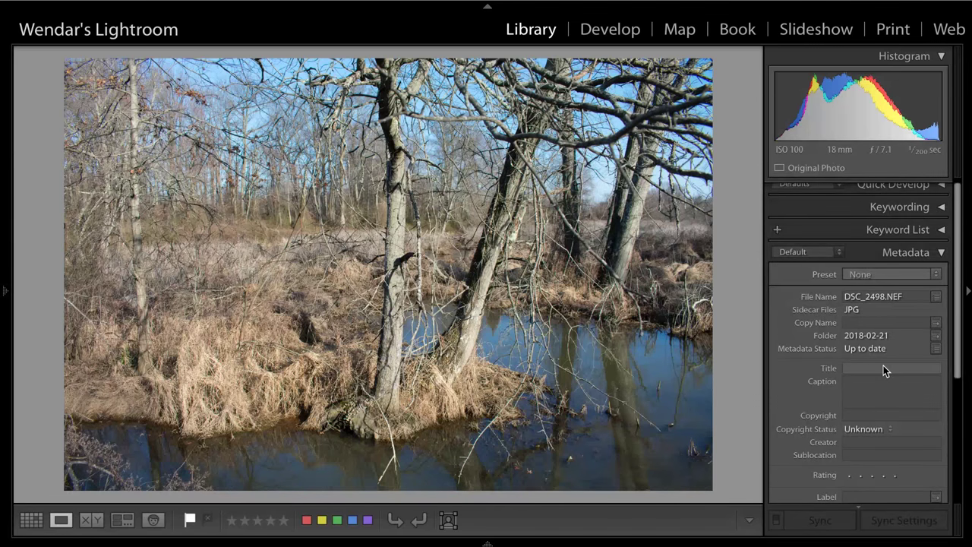
- Inspect DSC_2498 at 1:1 on the leaning trunk and the brush, returning to fit
{"action": "left_click", "coordinate": [488, 263]}
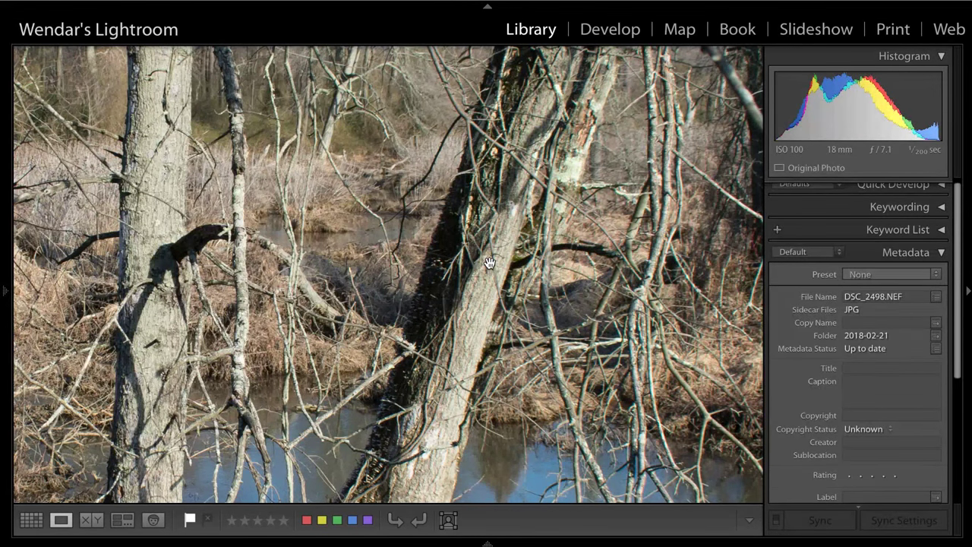
{"action": "left_click", "coordinate": [407, 260]}
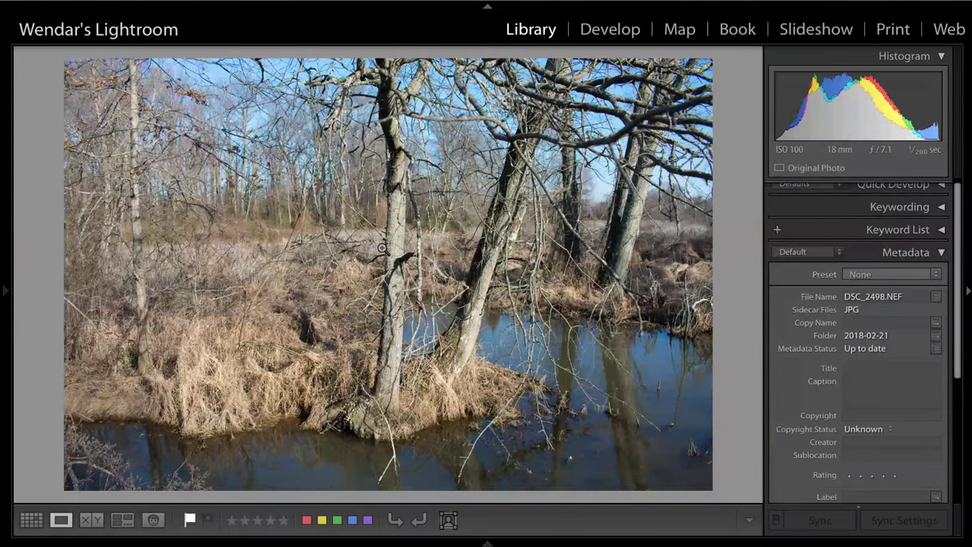
{"action": "left_click", "coordinate": [237, 246]}
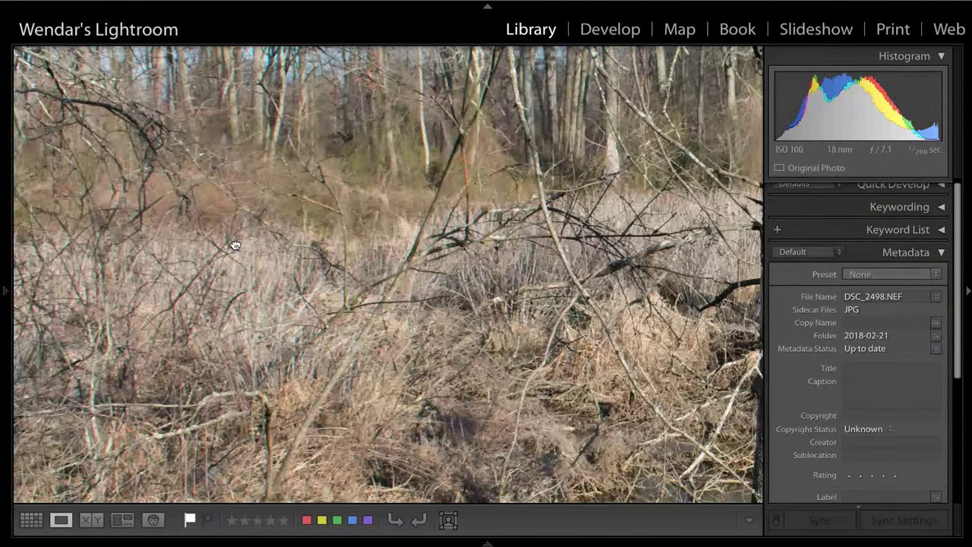
{"action": "left_click", "coordinate": [235, 245]}
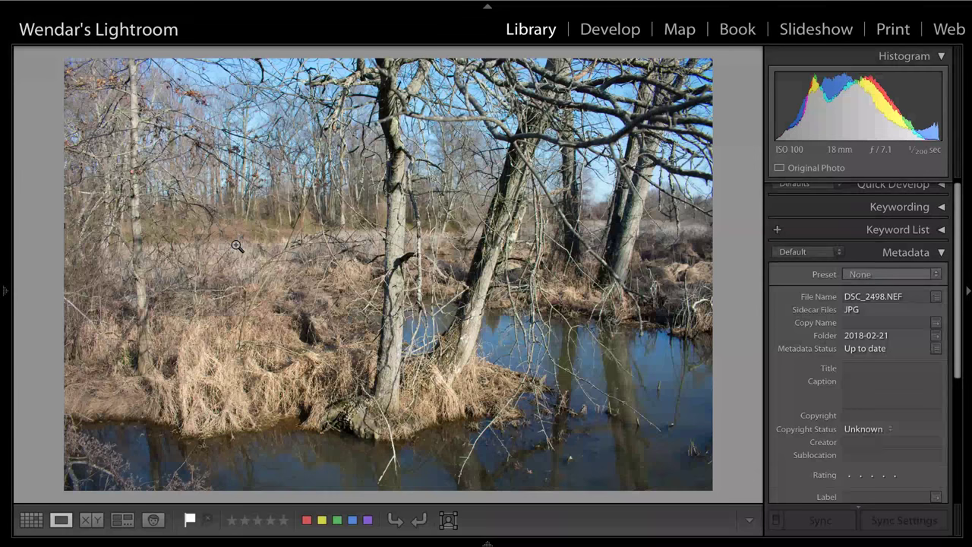
- Step through DSC_2499 and DSC_2500, comparing DSC_2500 with DSC_2501
{"action": "key", "text": "Right"}
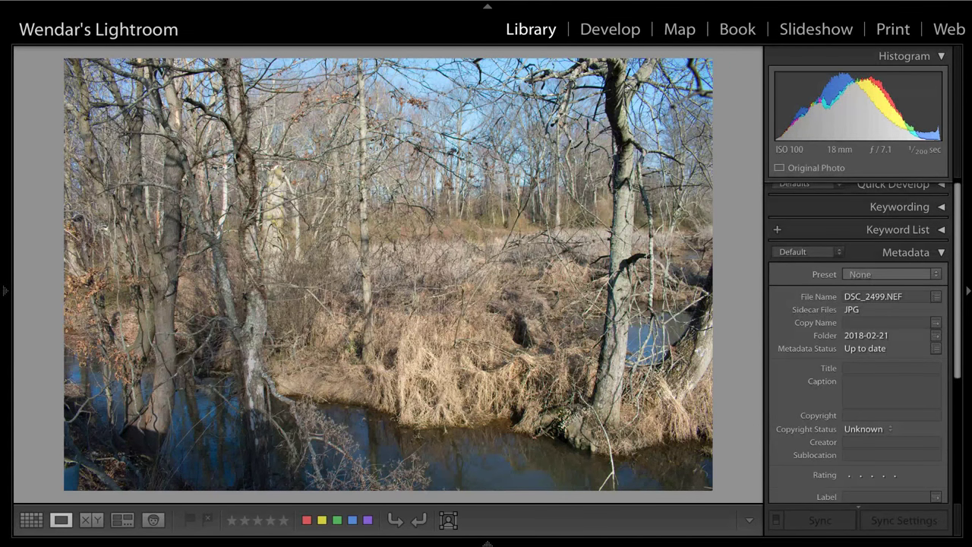
{"action": "key", "text": "Right"}
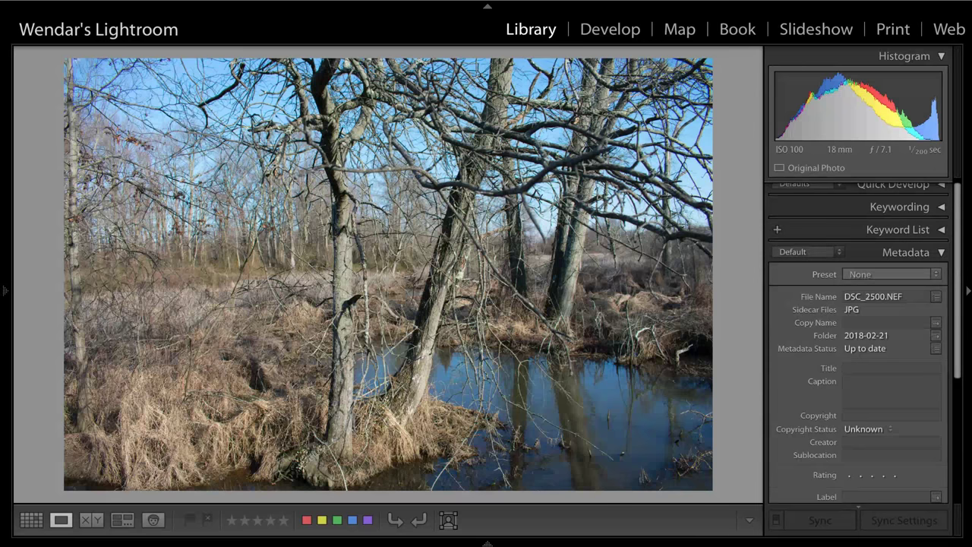
{"action": "key", "text": "Right"}
{"action": "key", "text": "Left"}
{"action": "key", "text": "Right"}
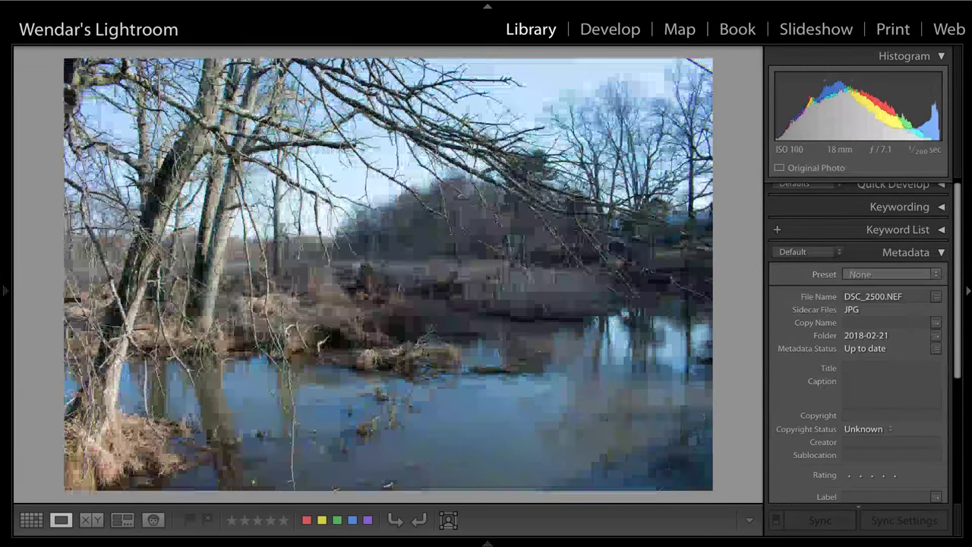
- Flag DSC_2502 as a pick after comparing it with DSC_2501, then advance to DSC_2503
{"action": "key", "text": "Right"}
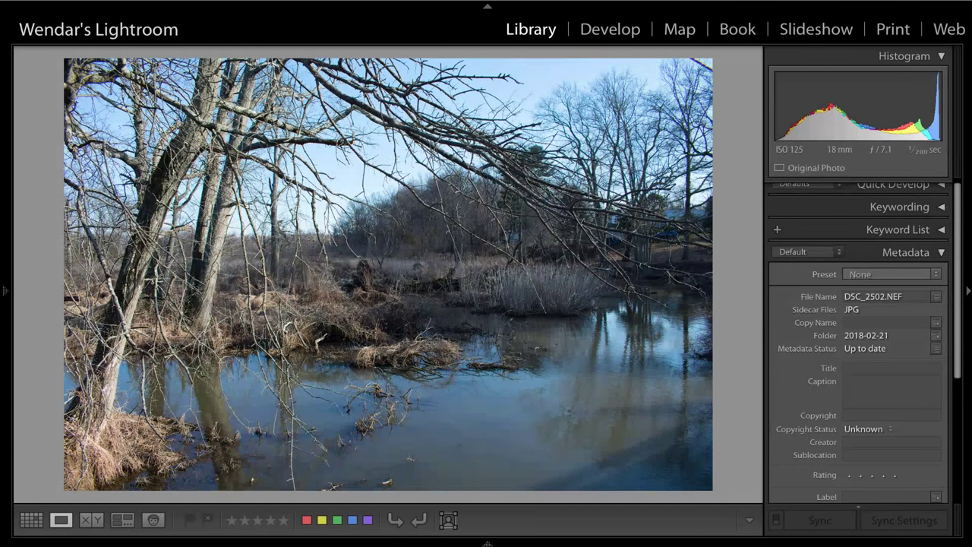
{"action": "key", "text": "Left"}
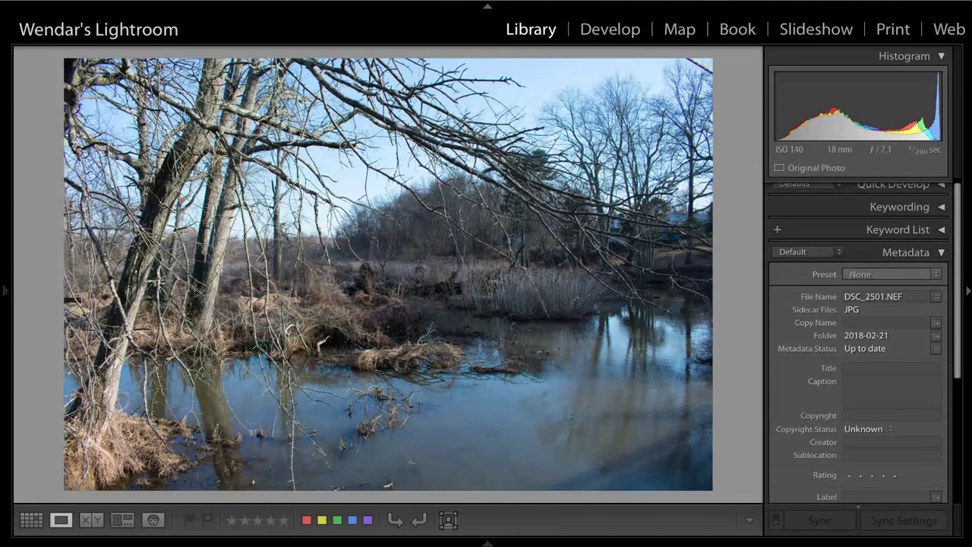
{"action": "key", "text": "Right"}
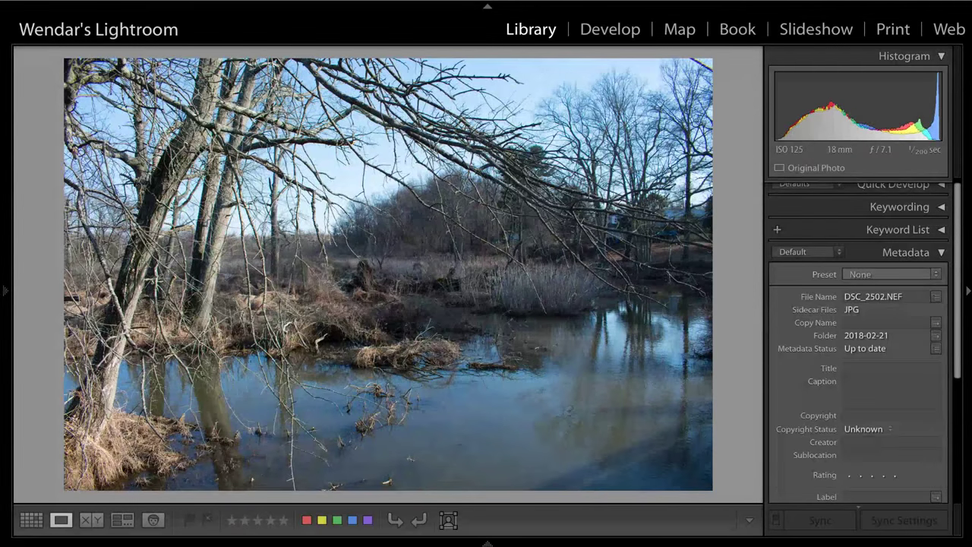
{"action": "key", "text": "p"}
{"action": "key", "text": "Right"}
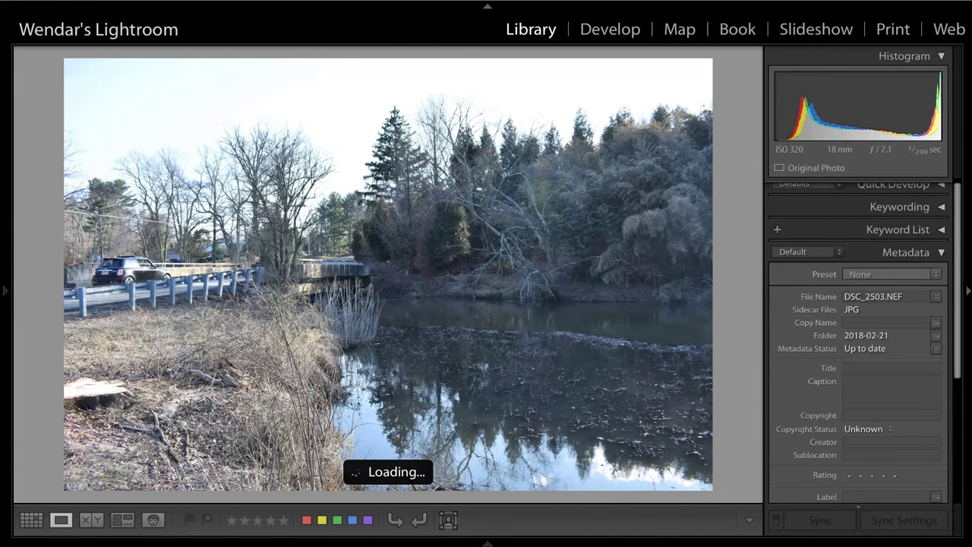
- Step to DSC_2504 and DSC_2505, comparing DSC_2505 repeatedly with the car-on-bridge shot
{"action": "key", "text": "Right"}
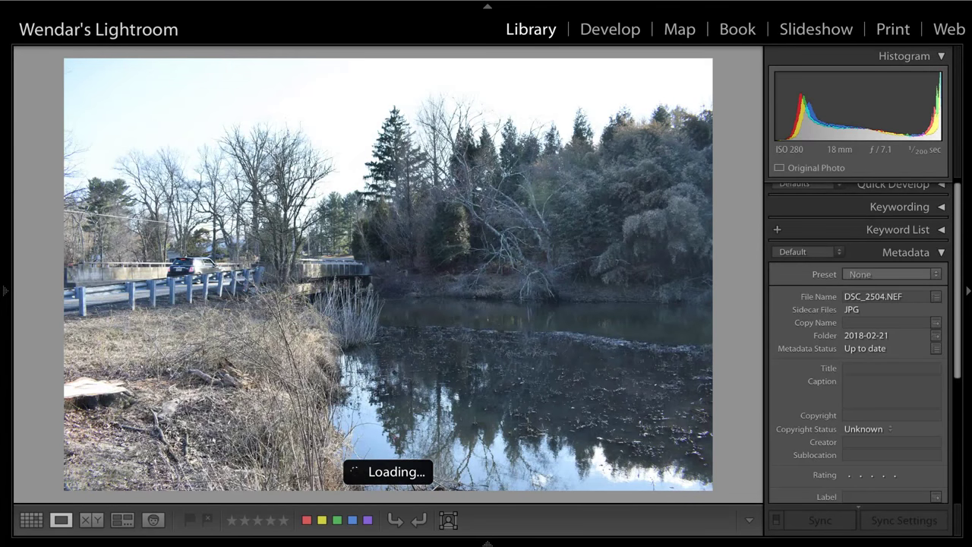
{"action": "key", "text": "Right"}
{"action": "key", "text": "Right"}
{"action": "key", "text": "Right"}
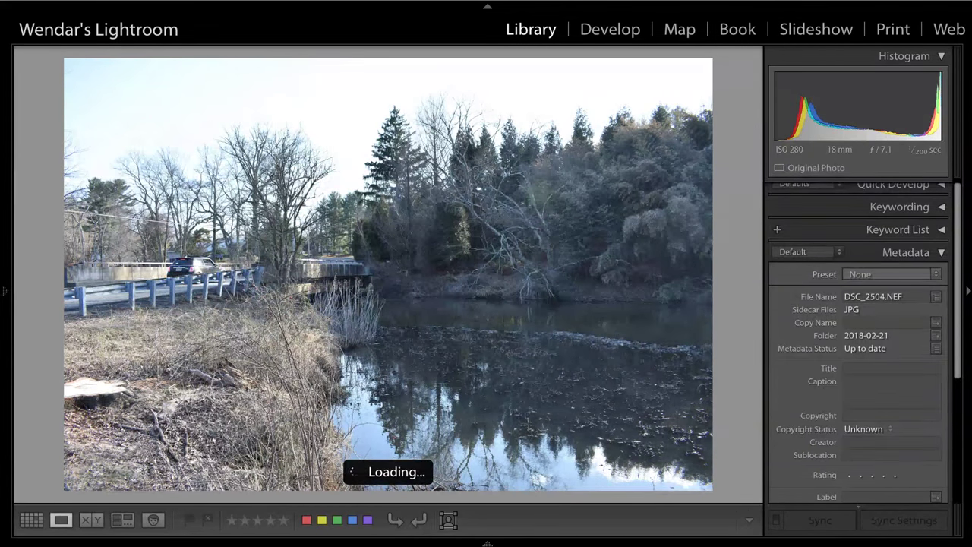
{"action": "key", "text": "Right"}
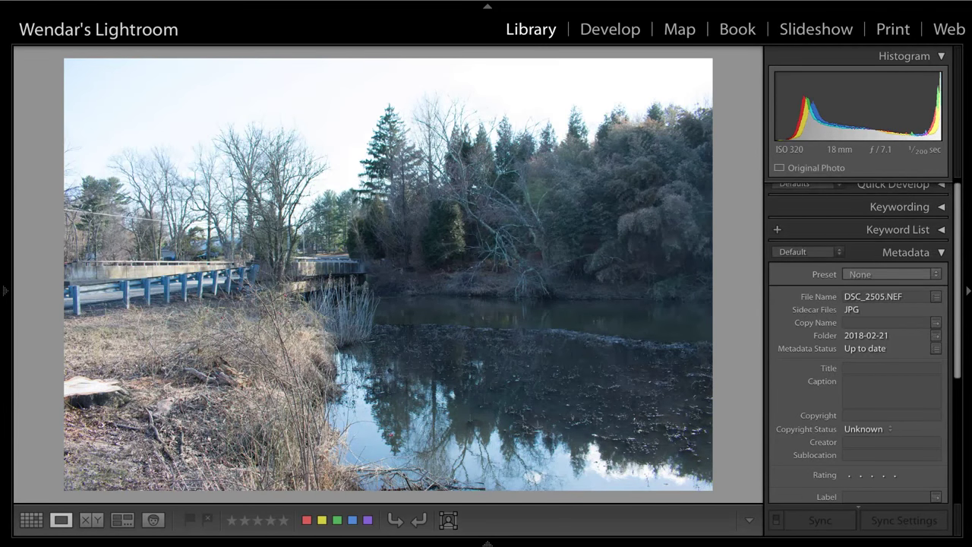
{"action": "key", "text": "Left"}
{"action": "key", "text": "Right"}
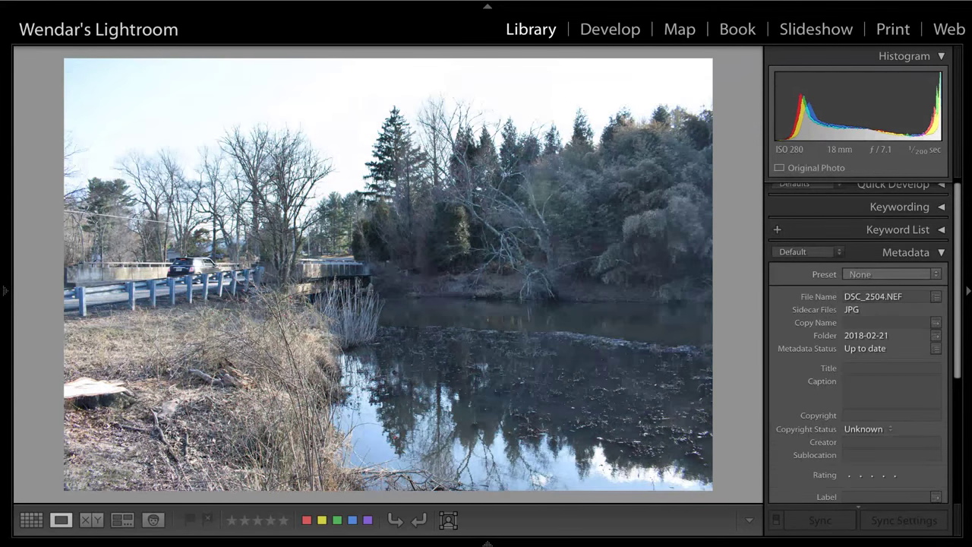
{"action": "key", "text": "Left"}
{"action": "key", "text": "Right"}
{"action": "key", "text": "Left"}
{"action": "key", "text": "Right"}
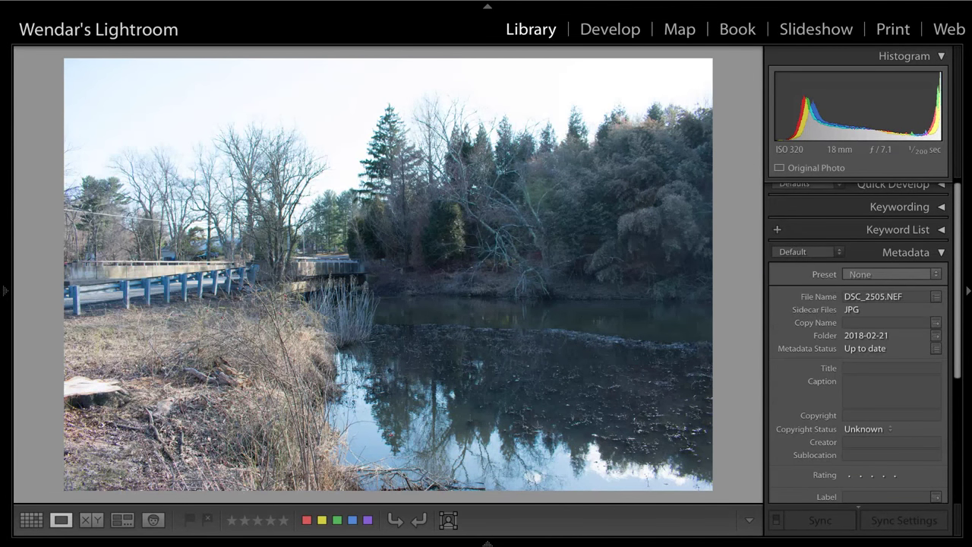
{"action": "key", "text": "Left"}
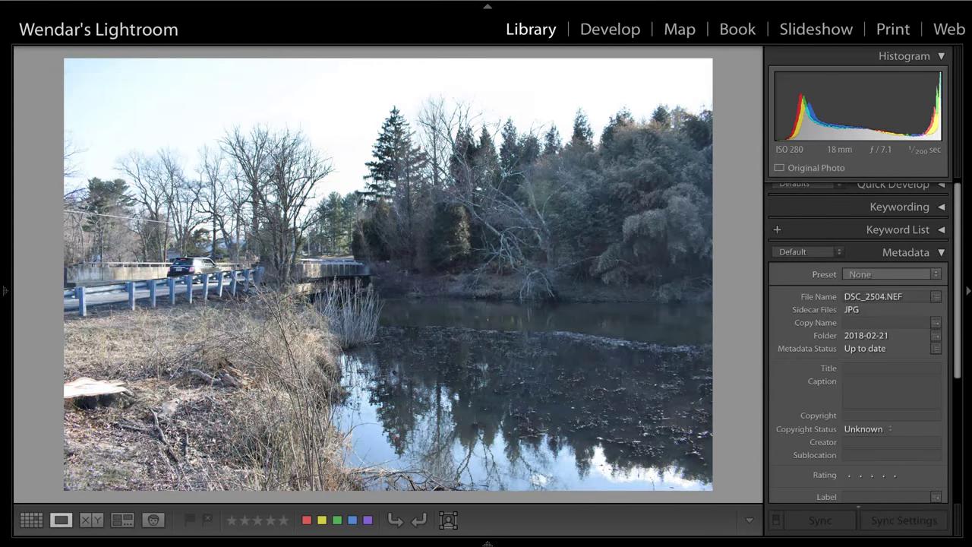
{"action": "key", "text": "Right"}
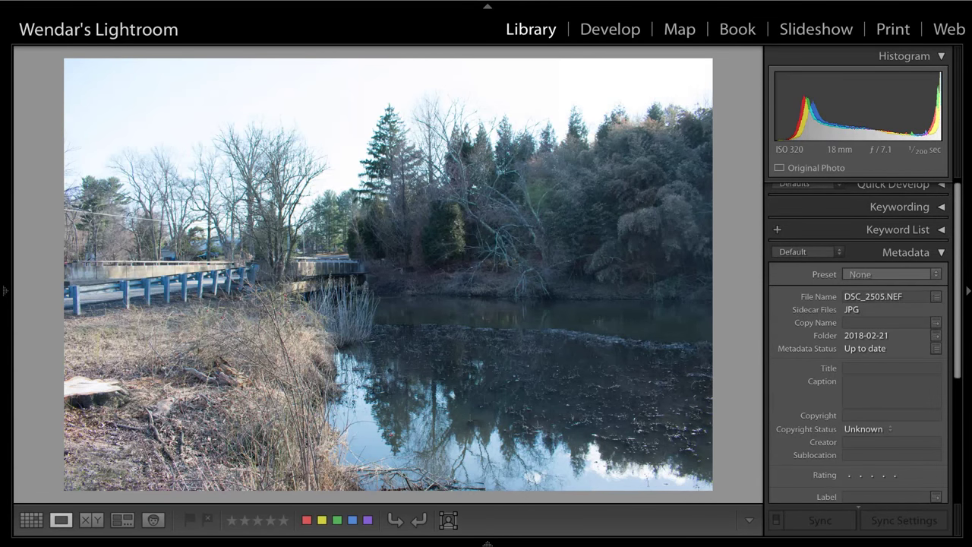
- Compare DSC_2506 with its neighbours, flag it as a pick, and advance to DSC_2507
{"action": "key", "text": "Right"}
{"action": "key", "text": "Left"}
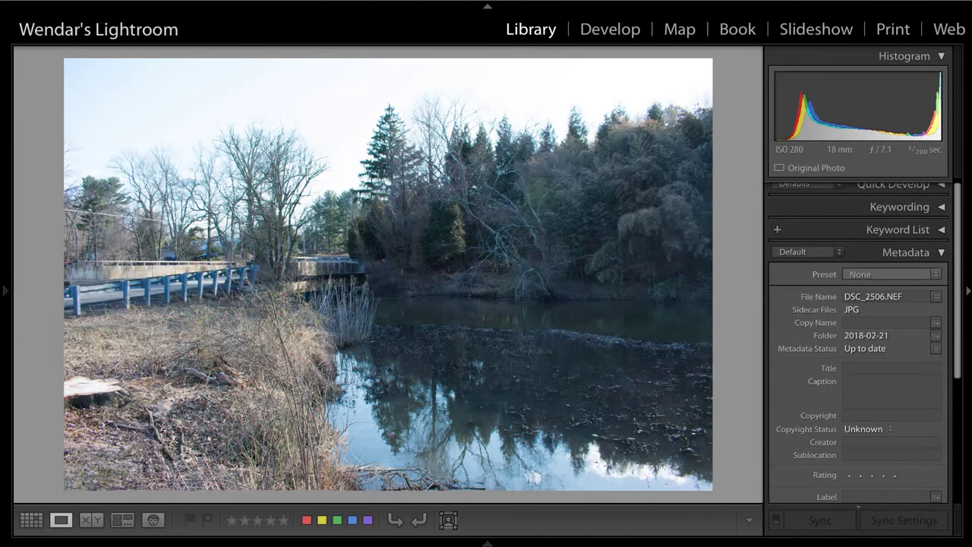
{"action": "key", "text": "Right"}
{"action": "key", "text": "Left"}
{"action": "key", "text": "Right"}
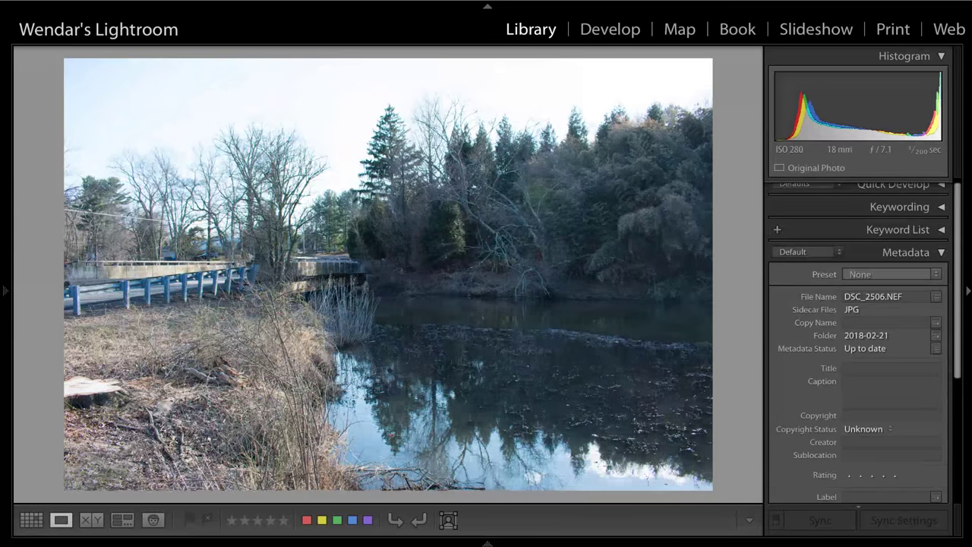
{"action": "key", "text": "Left"}
{"action": "key", "text": "p"}
{"action": "key", "text": "Right"}
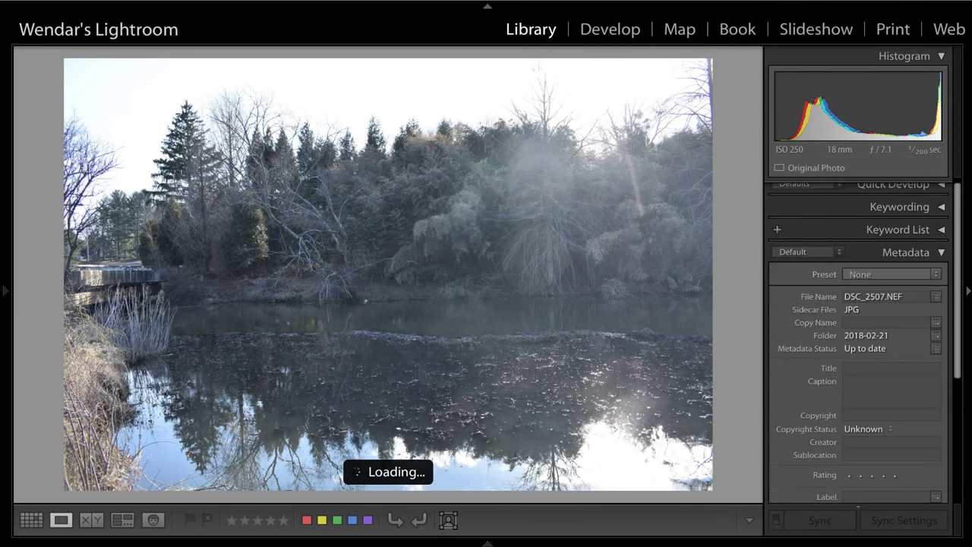
- Compare DSC_2508 with DSC_2507 and flag DSC_2508 as a pick
{"action": "key", "text": "Right"}
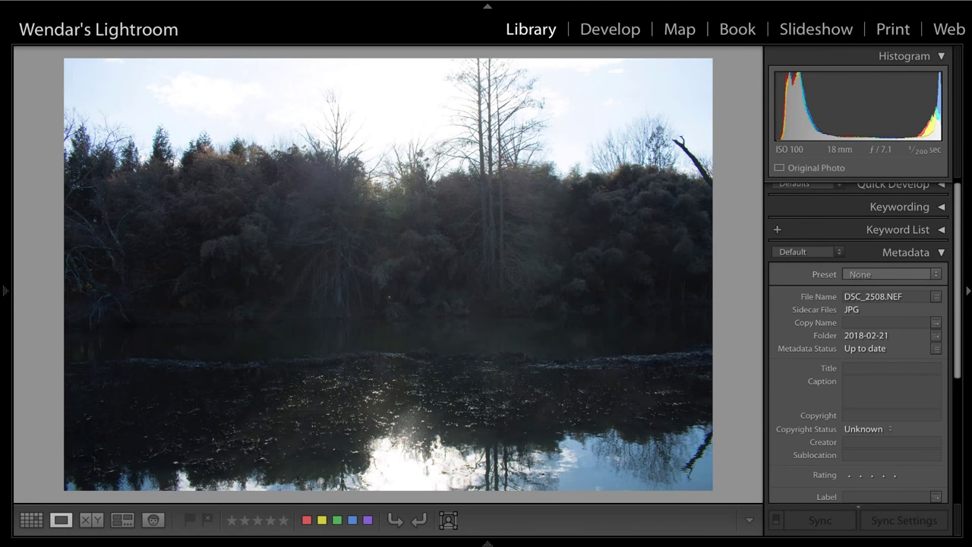
{"action": "key", "text": "Left"}
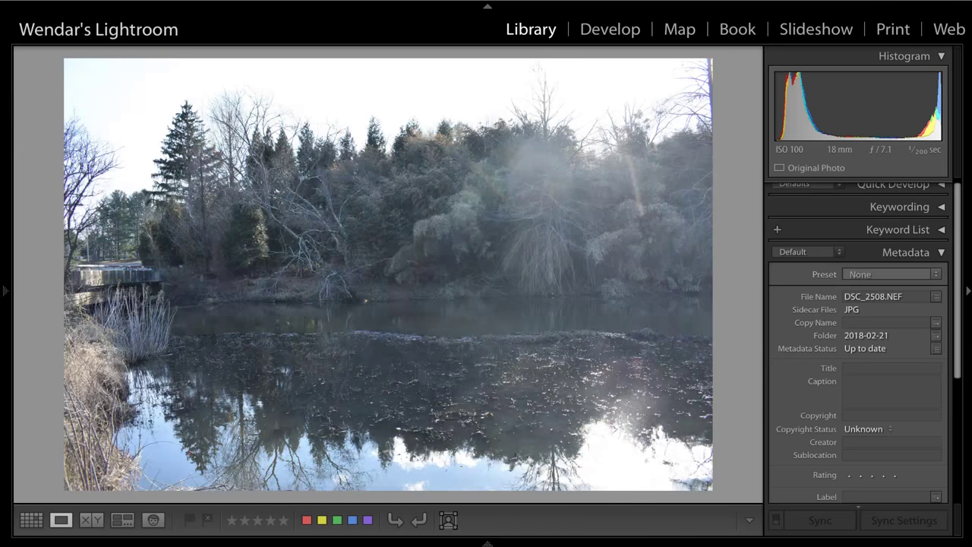
{"action": "key", "text": "Right"}
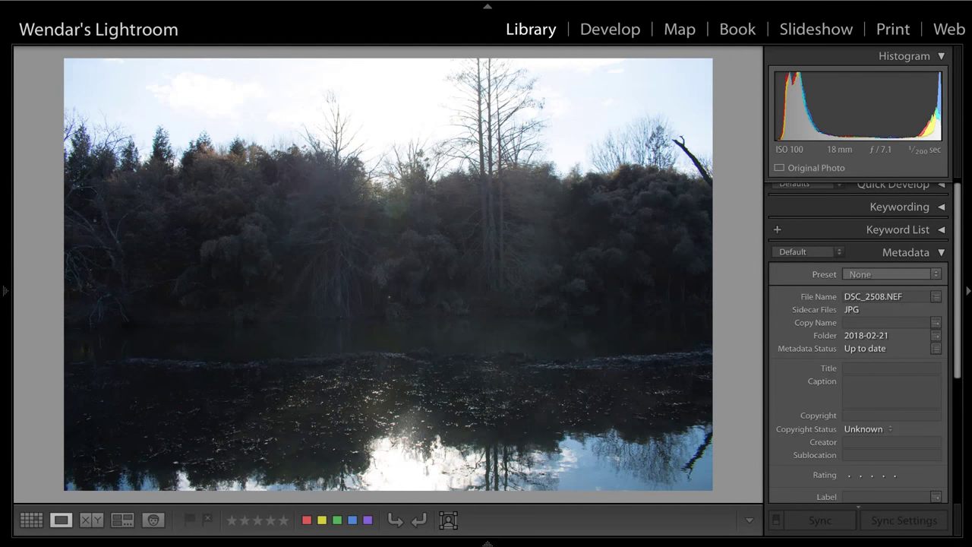
{"action": "key", "text": "p"}
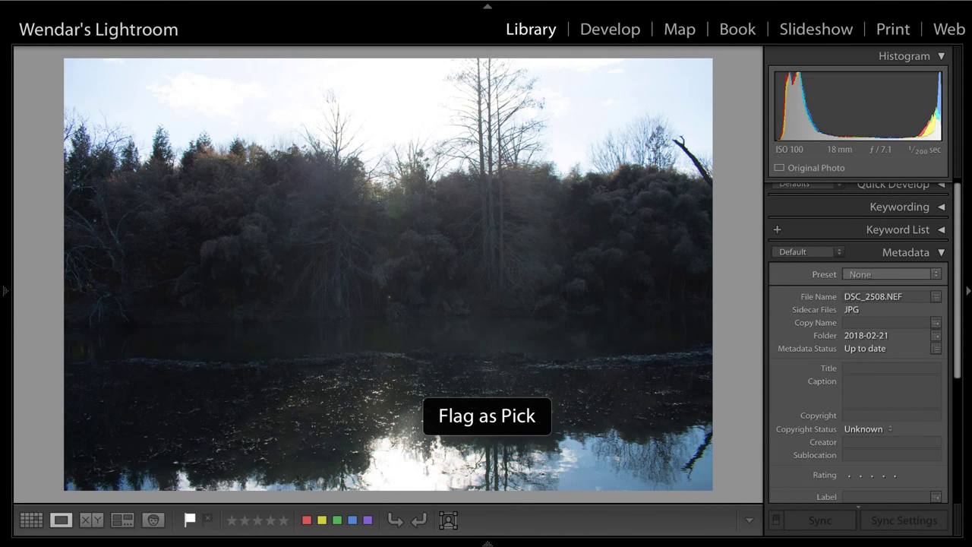
- Check DSC_2509 against the flagged DSC_2508, then move on to DSC_2510
{"action": "key", "text": "Right"}
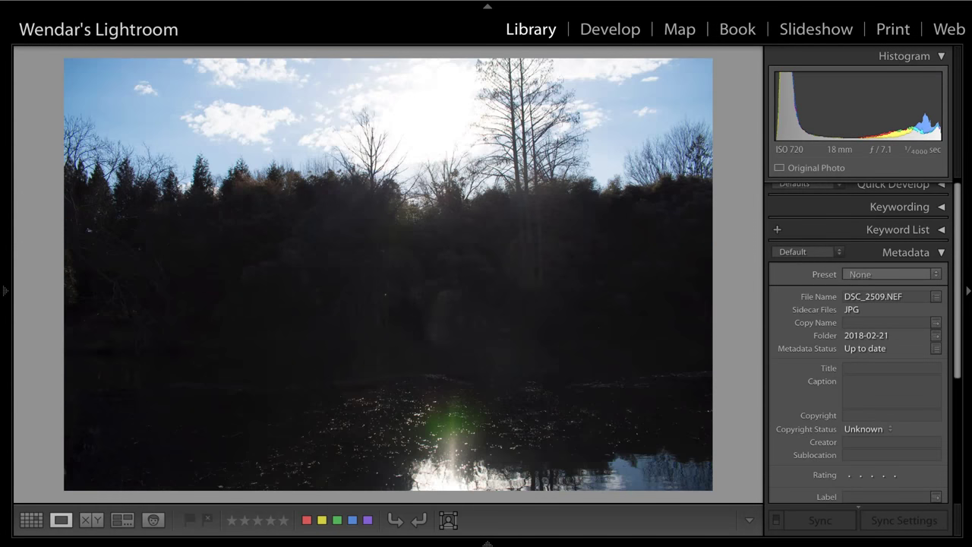
{"action": "key", "text": "p"}
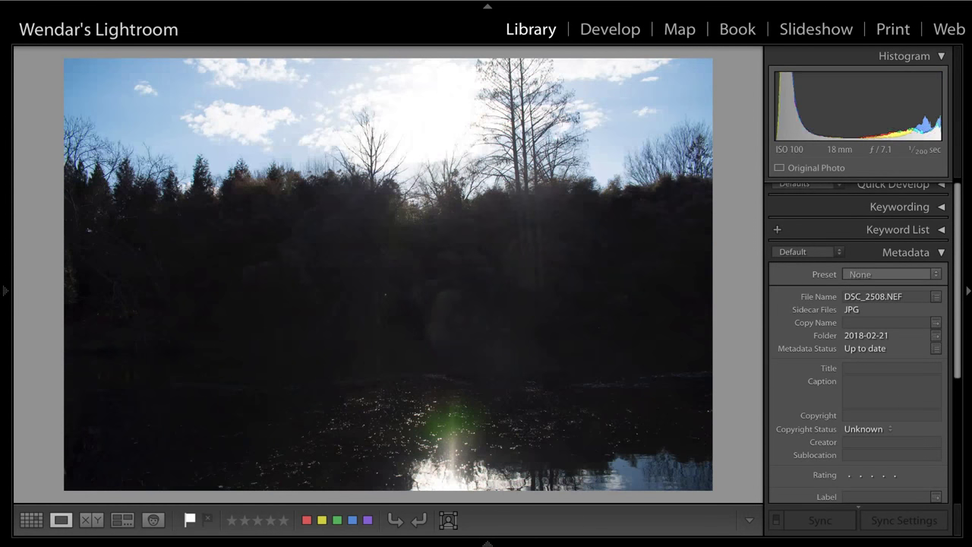
{"action": "key", "text": "Left"}
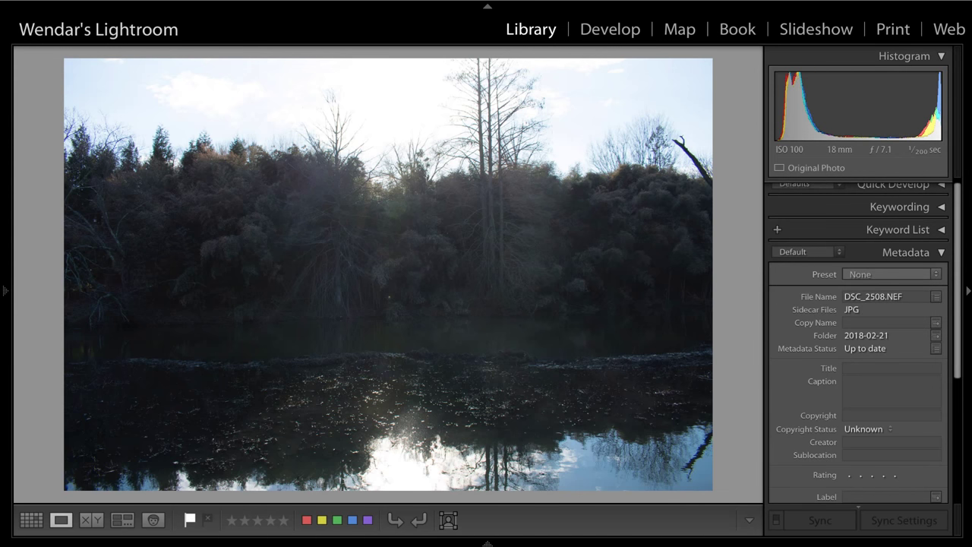
{"action": "key", "text": "Right"}
{"action": "key", "text": "Right"}
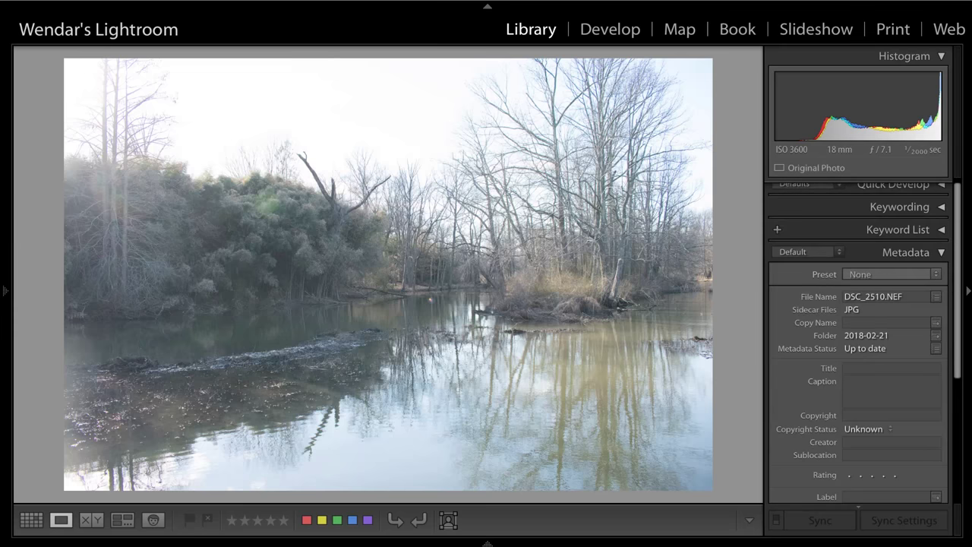
- Flag DSC_2512 as a pick, then recheck it from DSC_2513
{"action": "key", "text": "Right"}
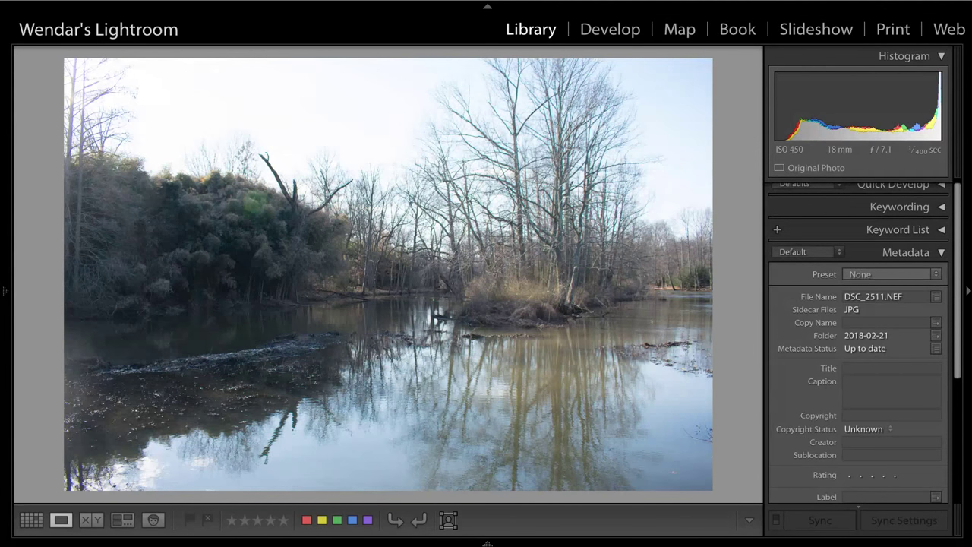
{"action": "key", "text": "Right"}
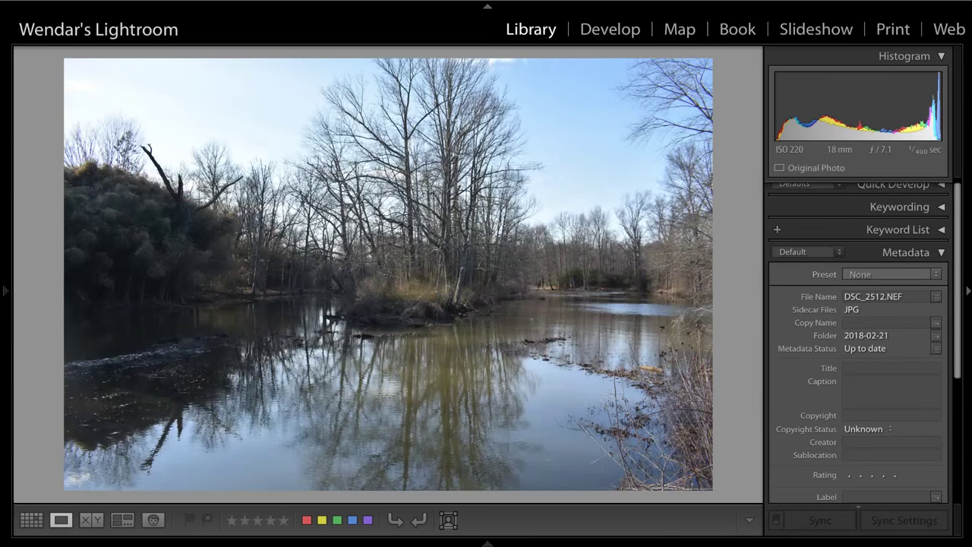
{"action": "key", "text": "p"}
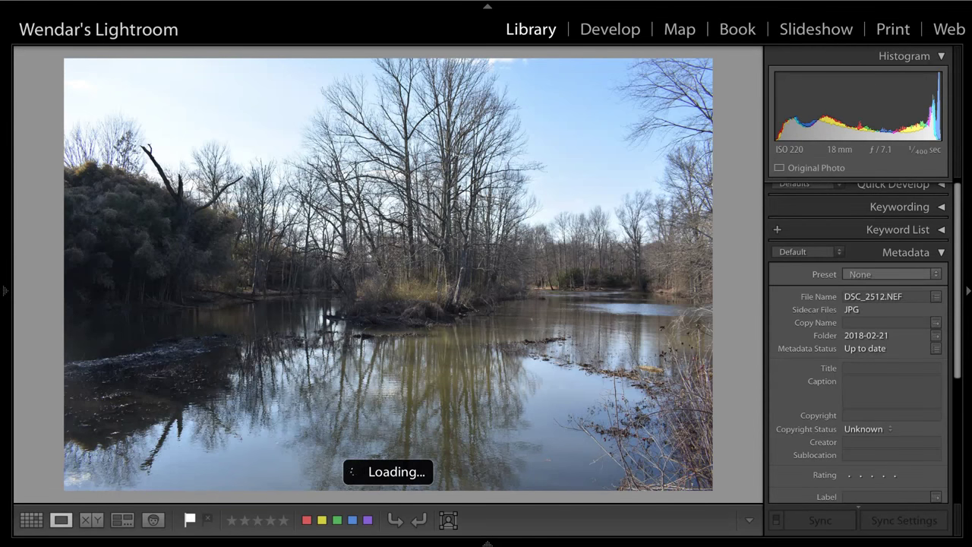
{"action": "key", "text": "Right"}
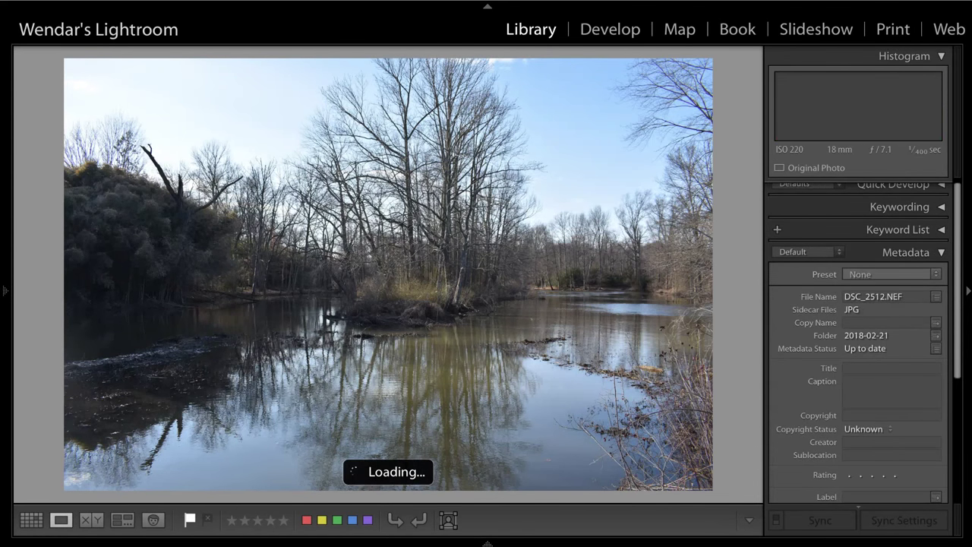
{"action": "key", "text": "Left"}
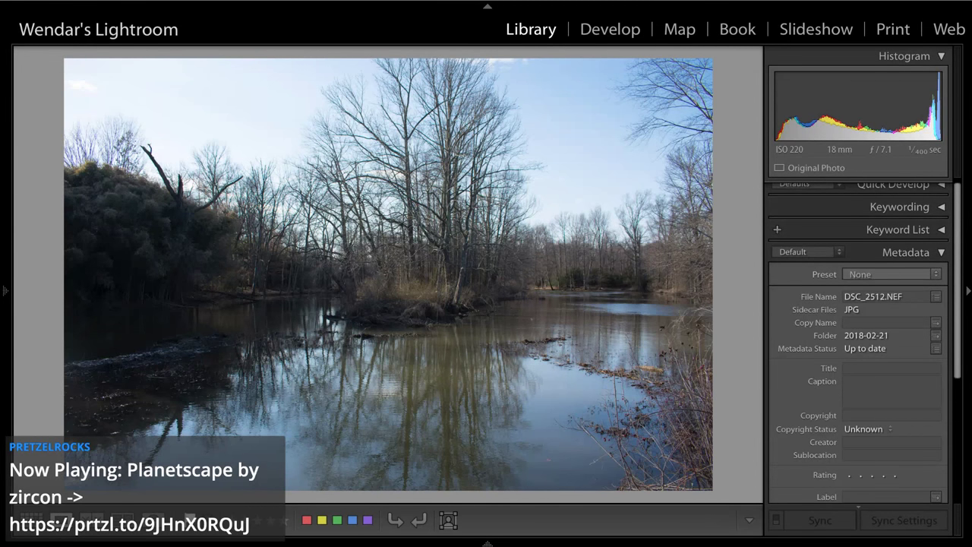
- Compare the river shots DSC_2513 through DSC_2515, settling on DSC_2515
{"action": "key", "text": "Right"}
{"action": "key", "text": "Right"}
{"action": "key", "text": "Right"}
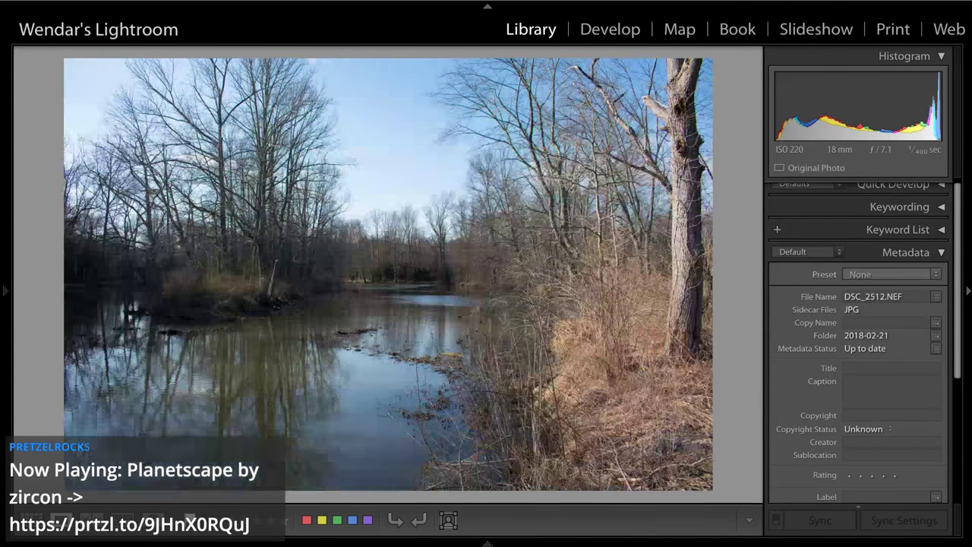
{"action": "key", "text": "Right"}
{"action": "key", "text": "Right"}
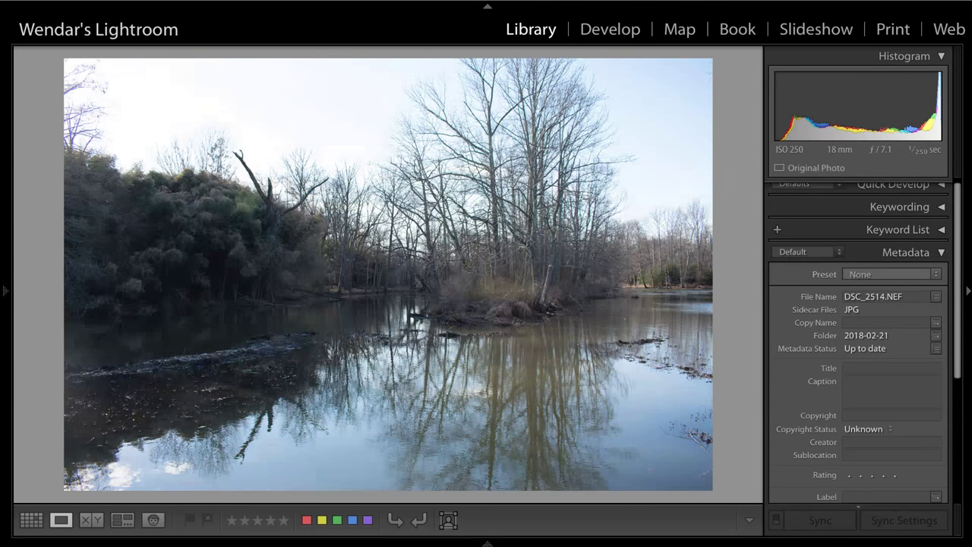
{"action": "key", "text": "Left"}
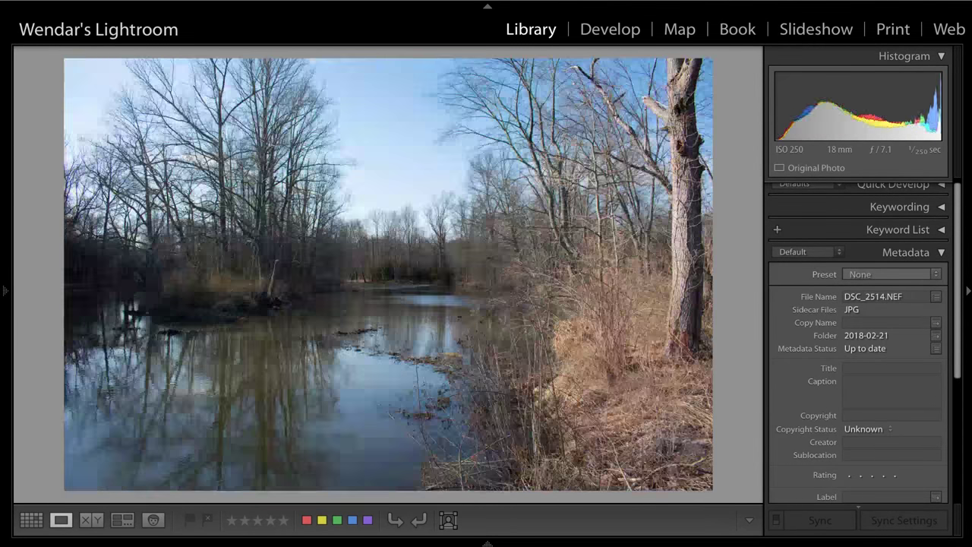
{"action": "key", "text": "Right"}
{"action": "key", "text": "Right"}
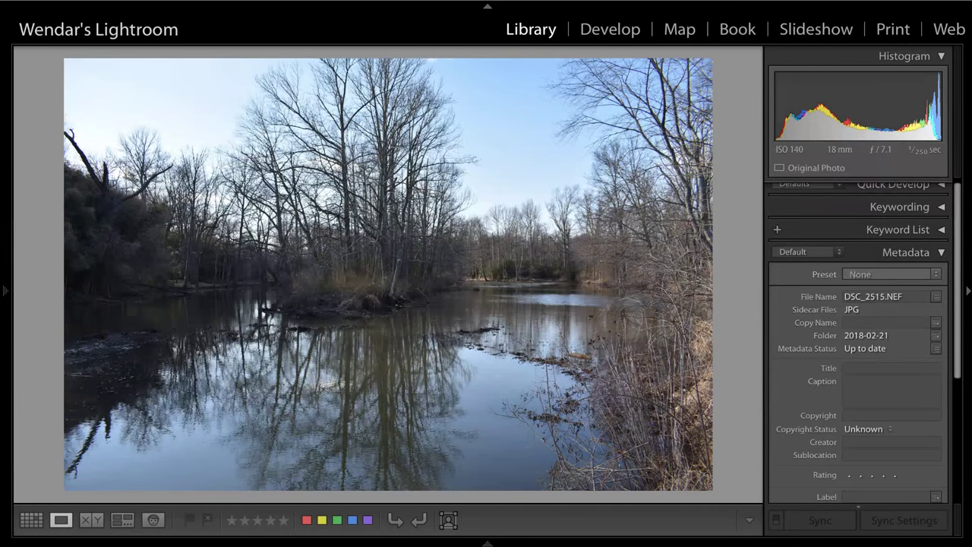
{"action": "key", "text": "Left"}
{"action": "key", "text": "Left"}
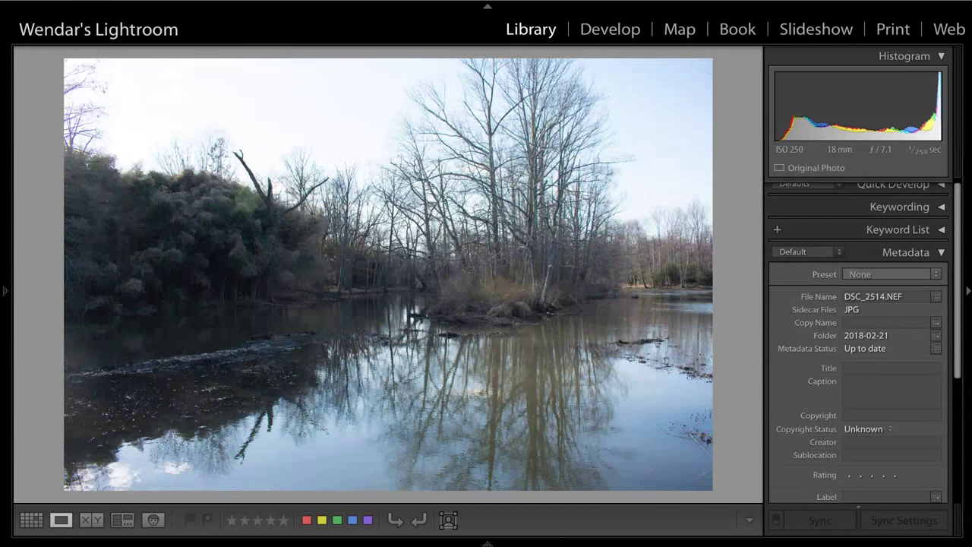
{"action": "key", "text": "Left"}
{"action": "key", "text": "Left"}
{"action": "key", "text": "Right"}
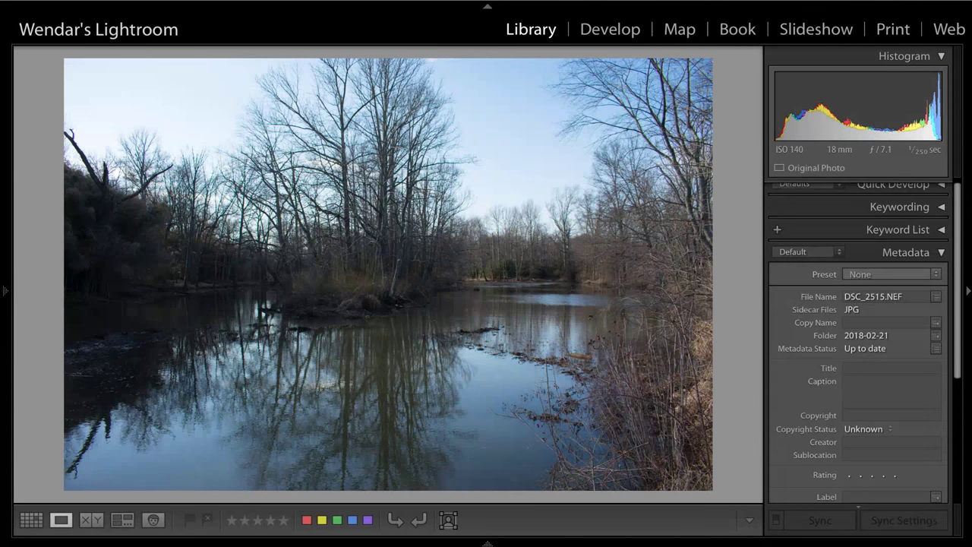
- Flag DSC_2516 as a pick, compare it with DSC_2515 and the brighter island shot, then reach DSC_2517
{"action": "key", "text": "Right"}
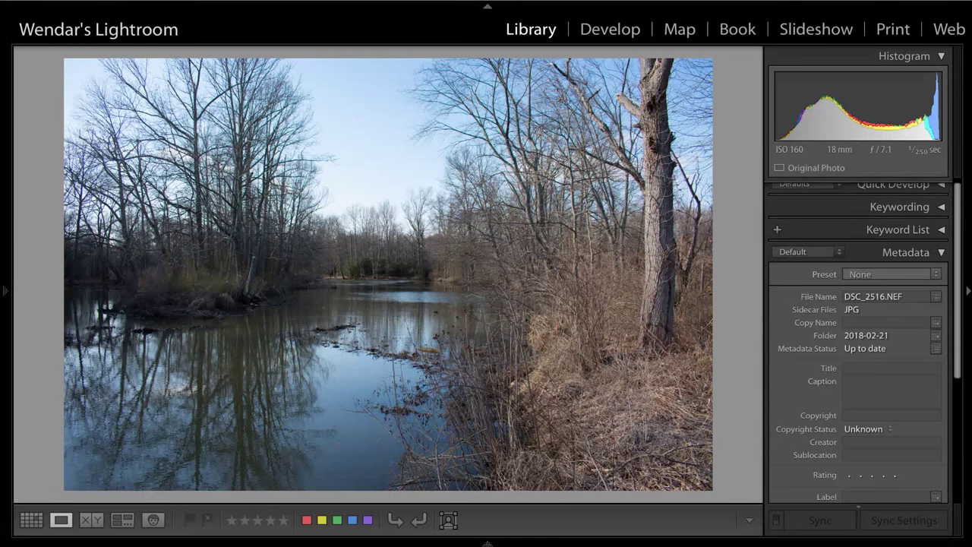
{"action": "key", "text": "p"}
{"action": "key", "text": "Left"}
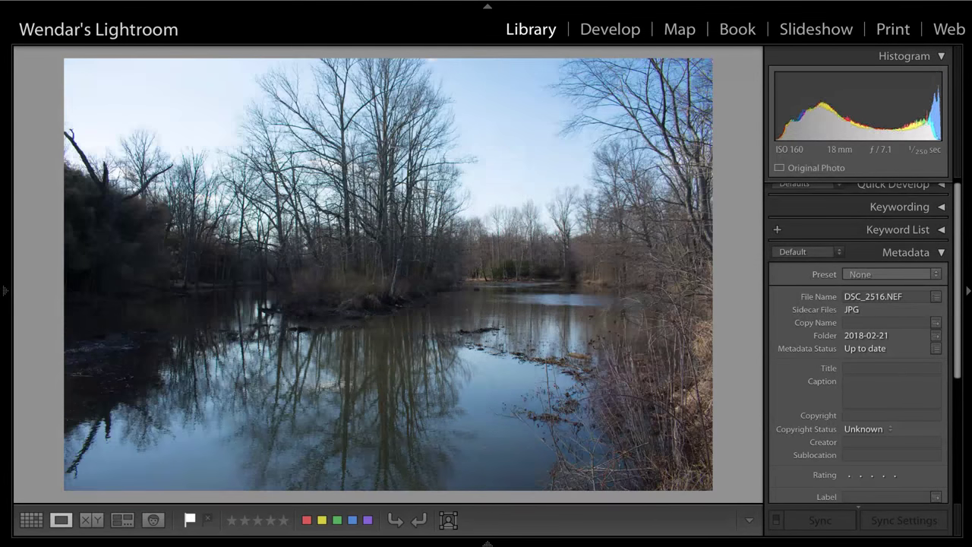
{"action": "key", "text": "Left"}
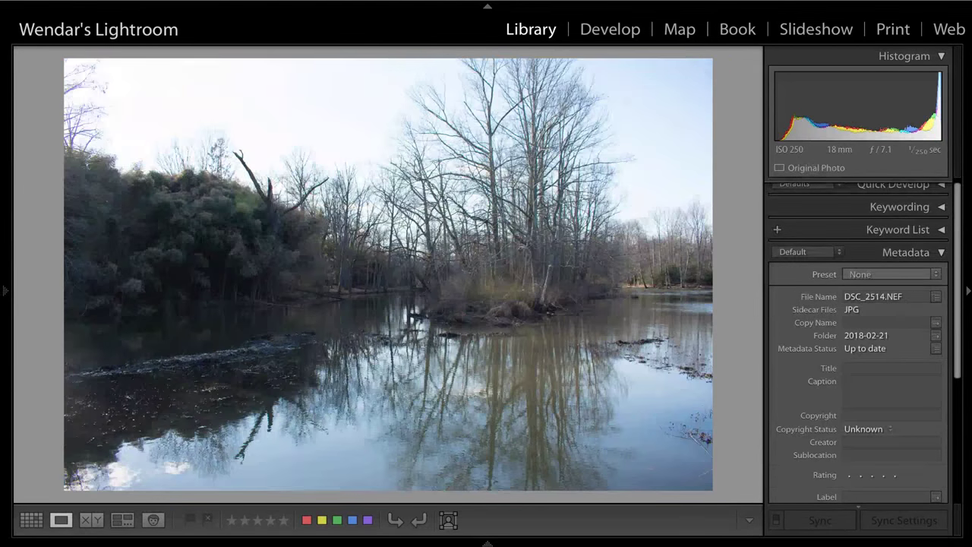
{"action": "key", "text": "Right"}
{"action": "key", "text": "Right"}
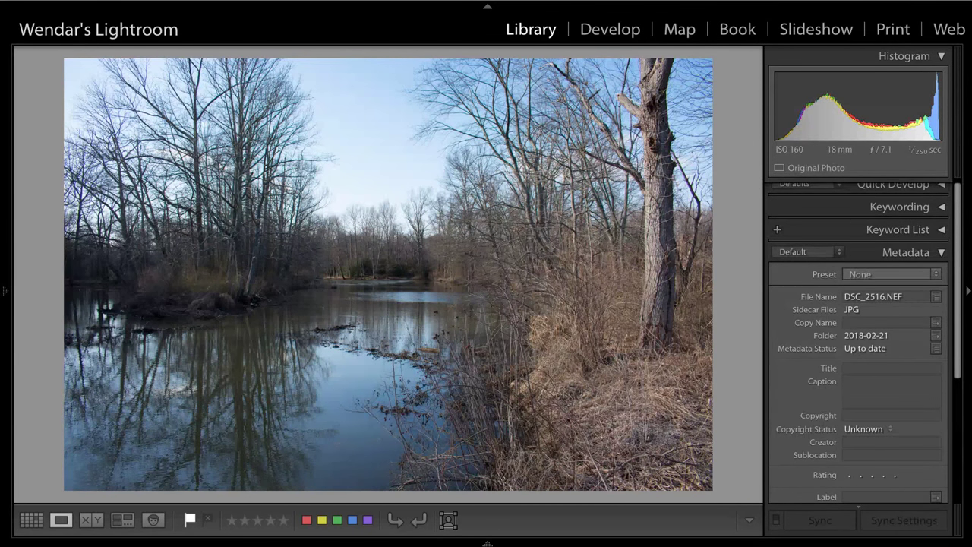
{"action": "key", "text": "Right"}
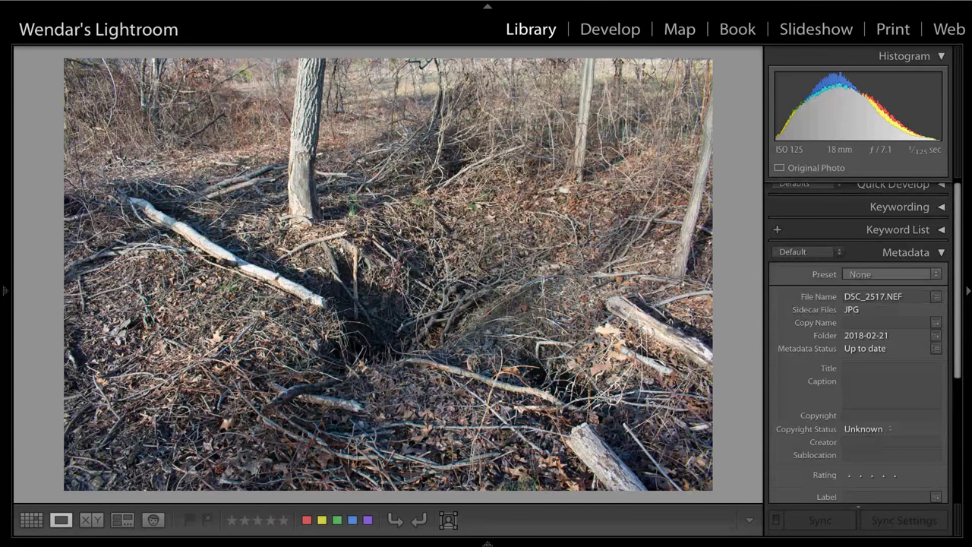
- Step through DSC_2518 and DSC_2519, ending on DSC_2518 with the tree left of centre
{"action": "key", "text": "Right"}
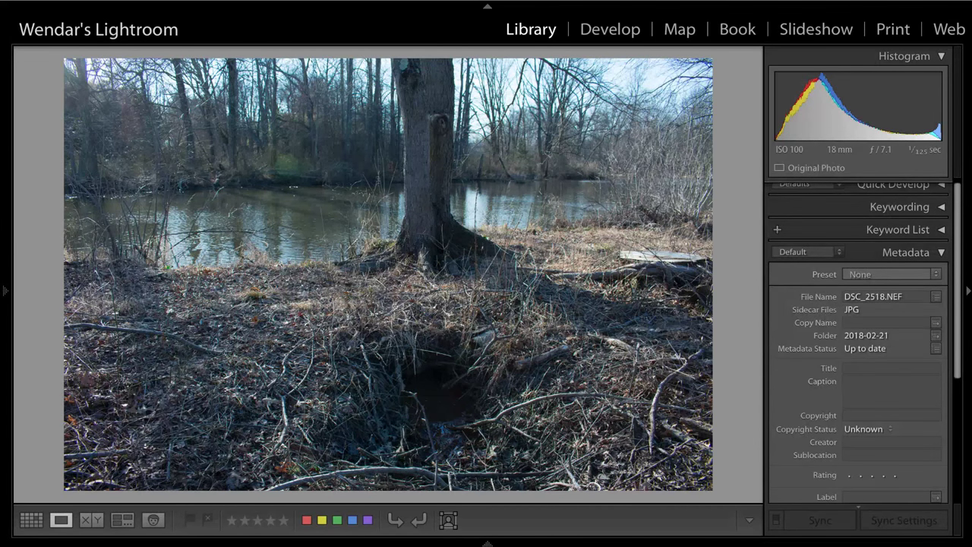
{"action": "key", "text": "Right"}
{"action": "key", "text": "Right"}
{"action": "key", "text": "Right"}
{"action": "key", "text": "Right"}
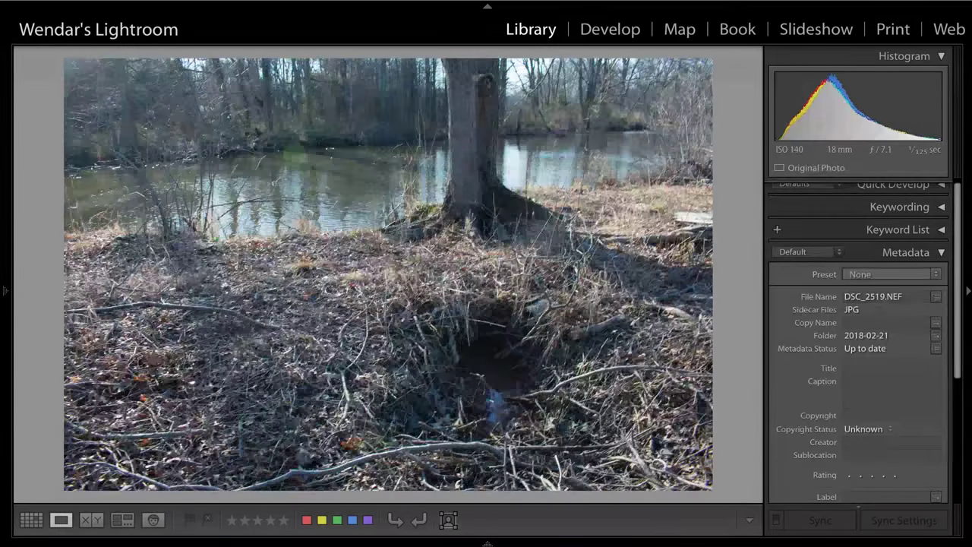
{"action": "key", "text": "Right"}
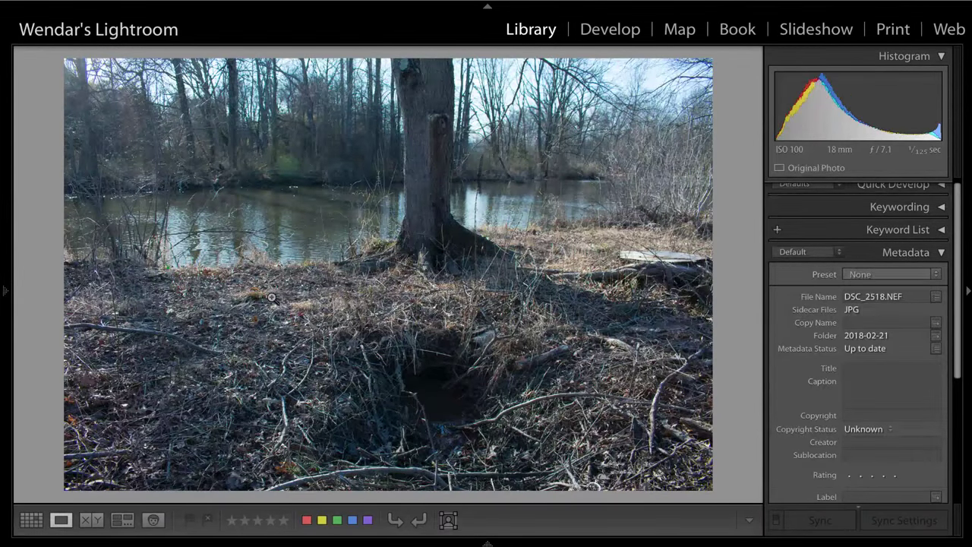
- Check DSC_2518 at 1:1 on the ground grass, the trees and the upper-left treeline
{"action": "left_click", "coordinate": [351, 306]}
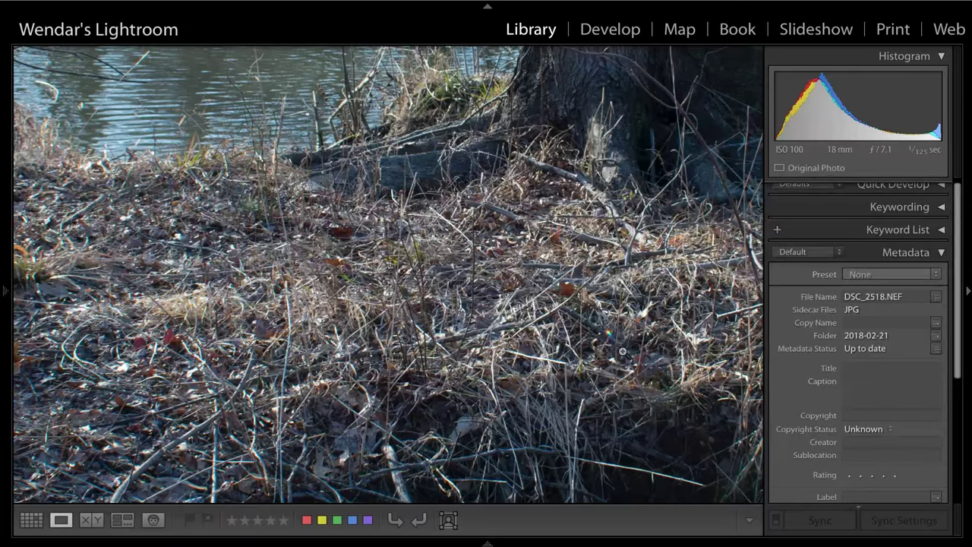
{"action": "left_click", "coordinate": [623, 352]}
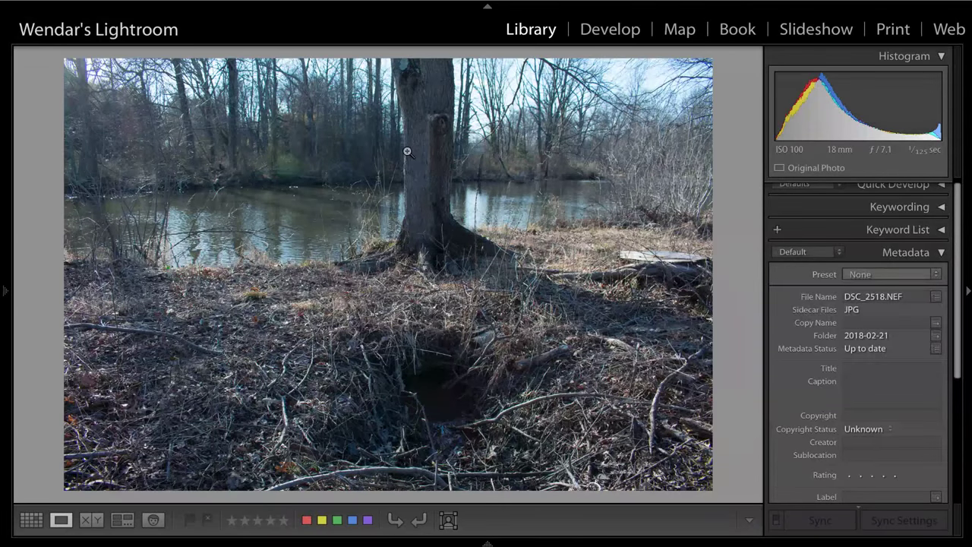
{"action": "left_click", "coordinate": [311, 110]}
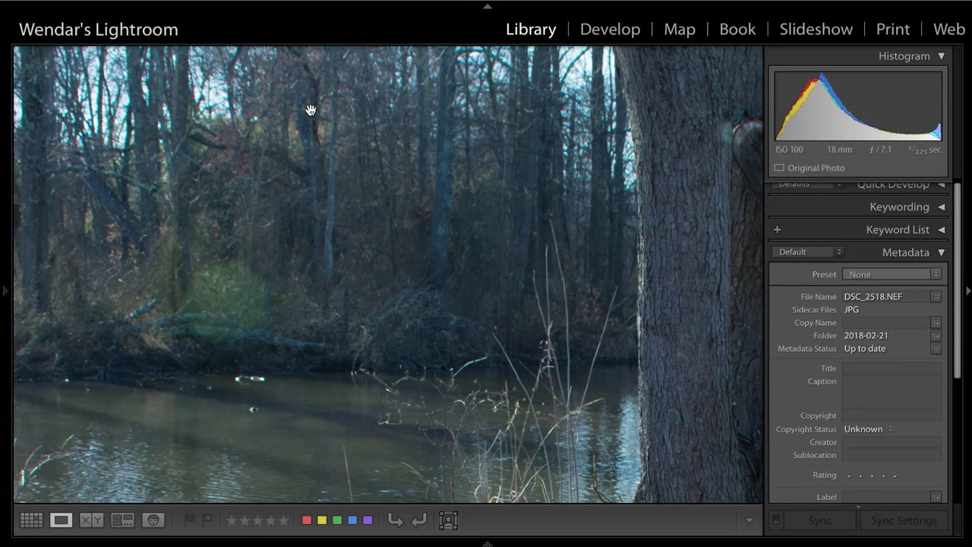
{"action": "left_click", "coordinate": [311, 110]}
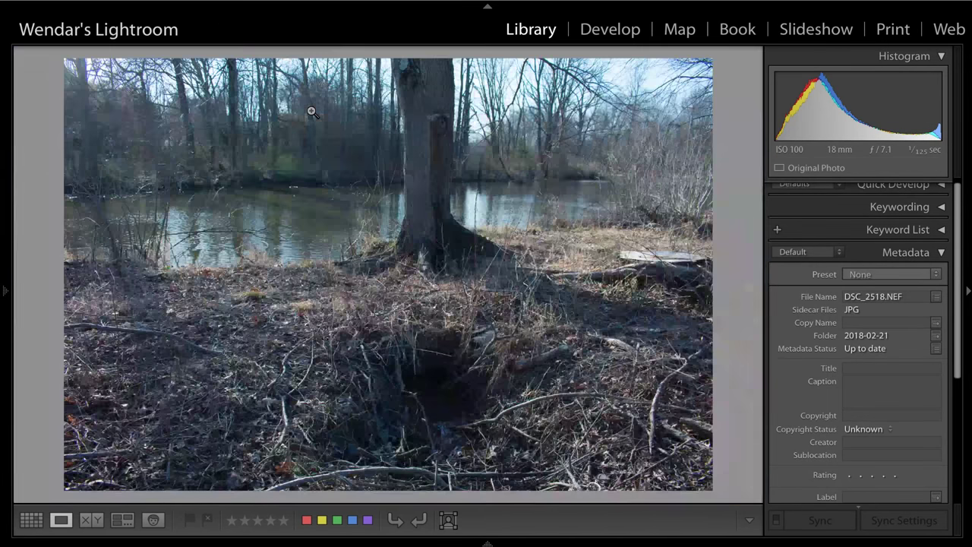
{"action": "left_click", "coordinate": [133, 138]}
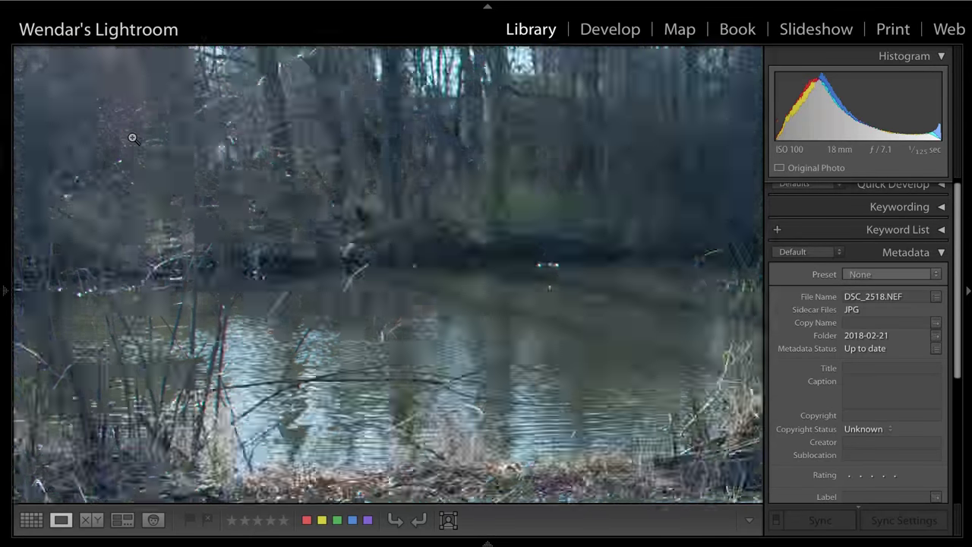
{"action": "left_click", "coordinate": [133, 137]}
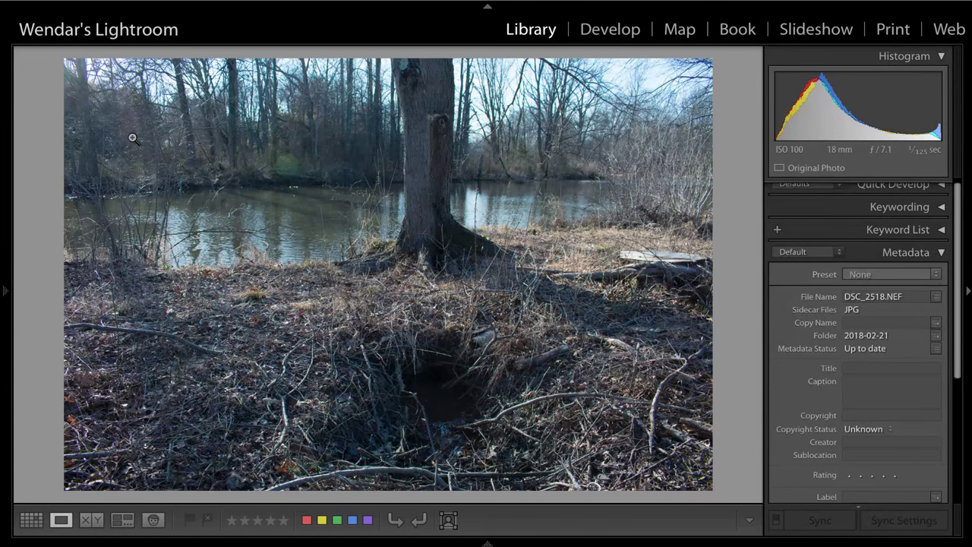
{"action": "left_click", "coordinate": [107, 93]}
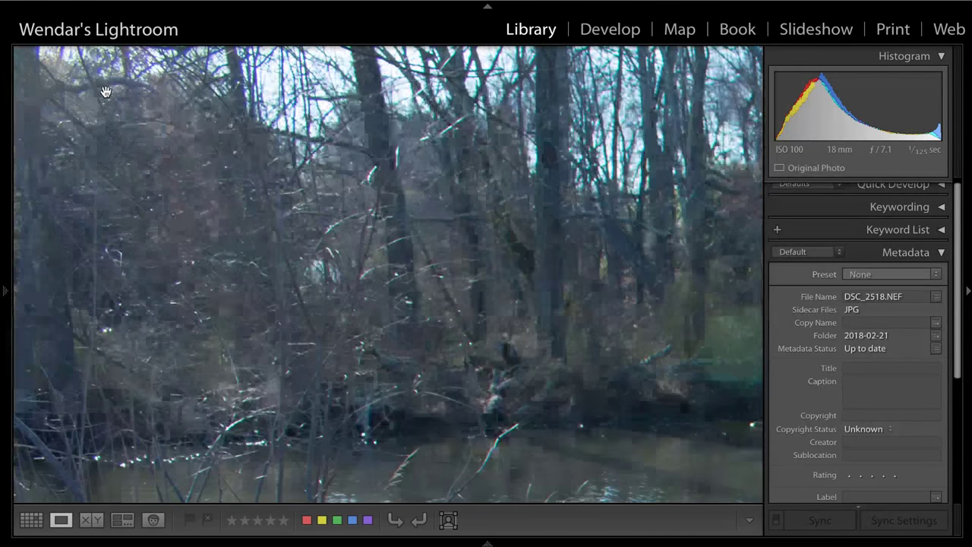
{"action": "left_click", "coordinate": [107, 93]}
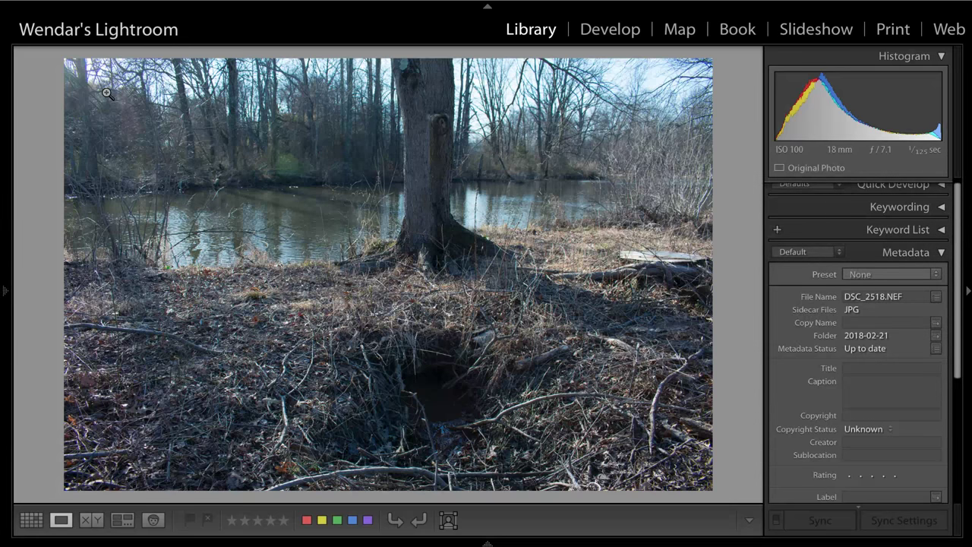
- Compare DSC_2518 with the neighbouring brighter reframed shot and return
{"action": "key", "text": "Right"}
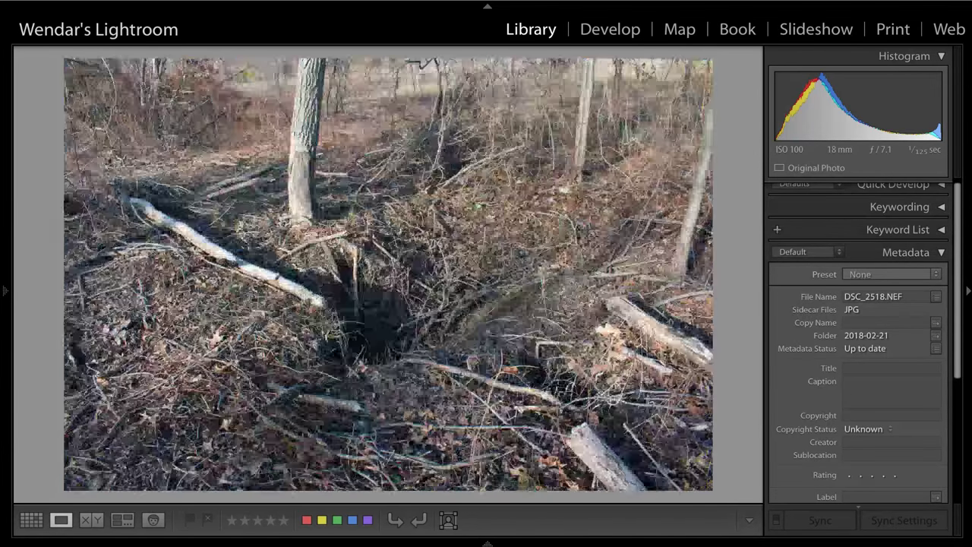
{"action": "key", "text": "Left"}
{"action": "key", "text": "Right"}
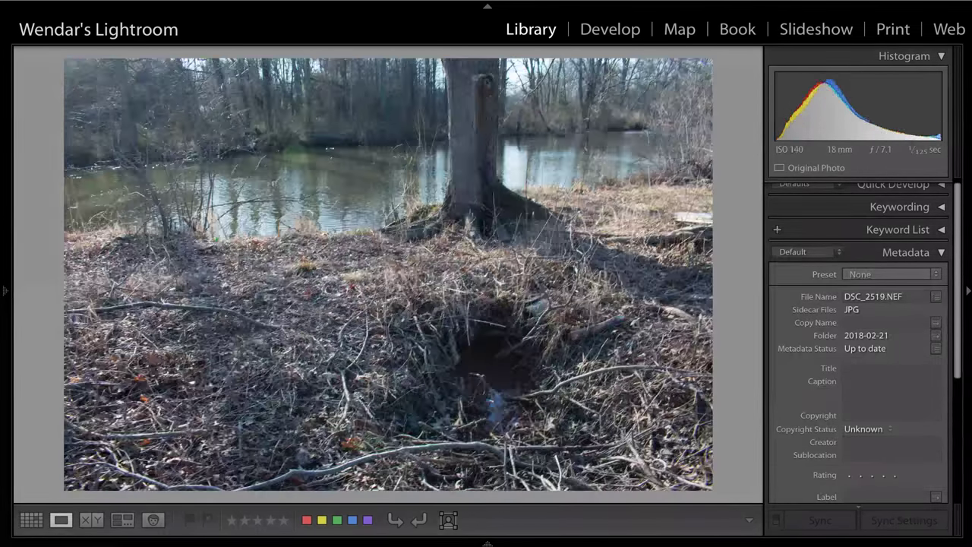
{"action": "key", "text": "Left"}
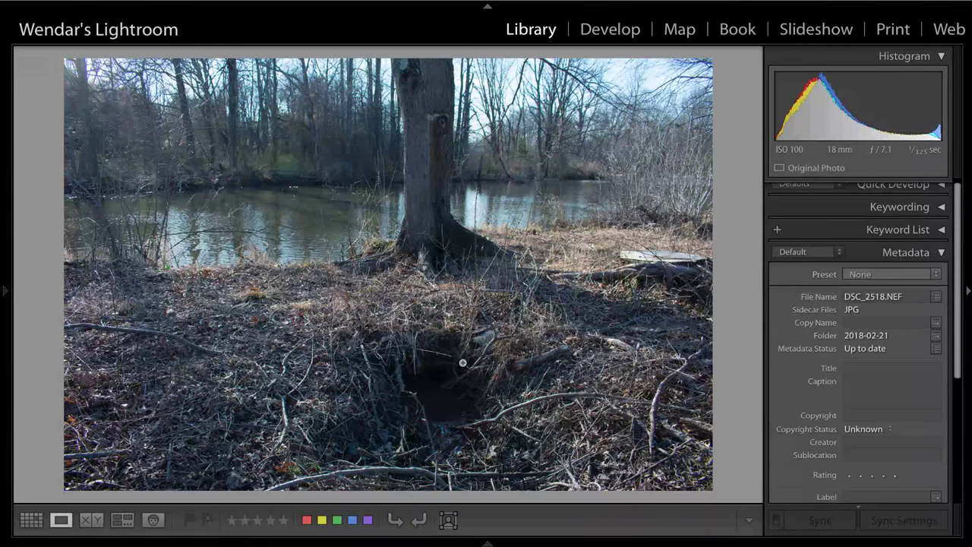
- Zoom in on DSC_2518's tree trunk, ground brush, water and upper-left trees
{"action": "left_click", "coordinate": [439, 168]}
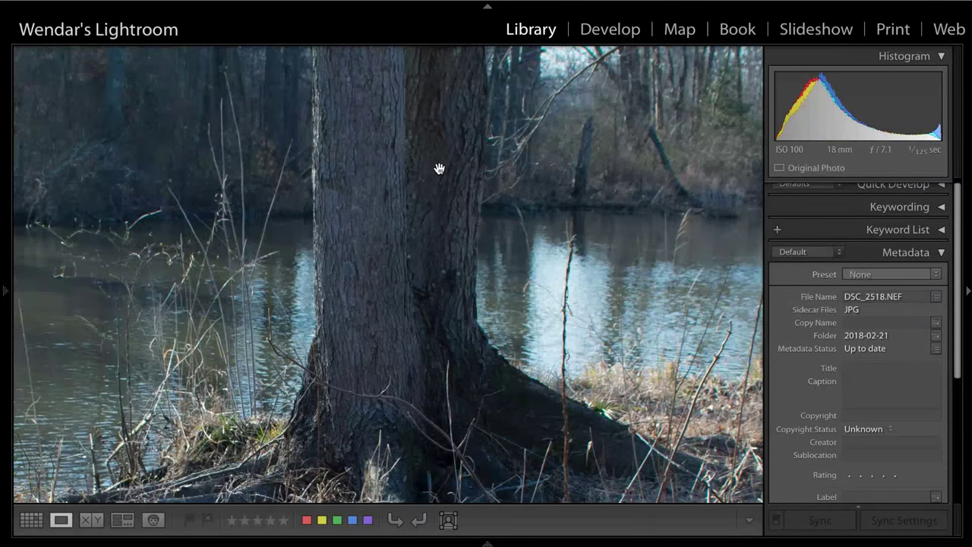
{"action": "scroll", "coordinate": [375, 195], "scroll_direction": "down", "scroll_amount": 10}
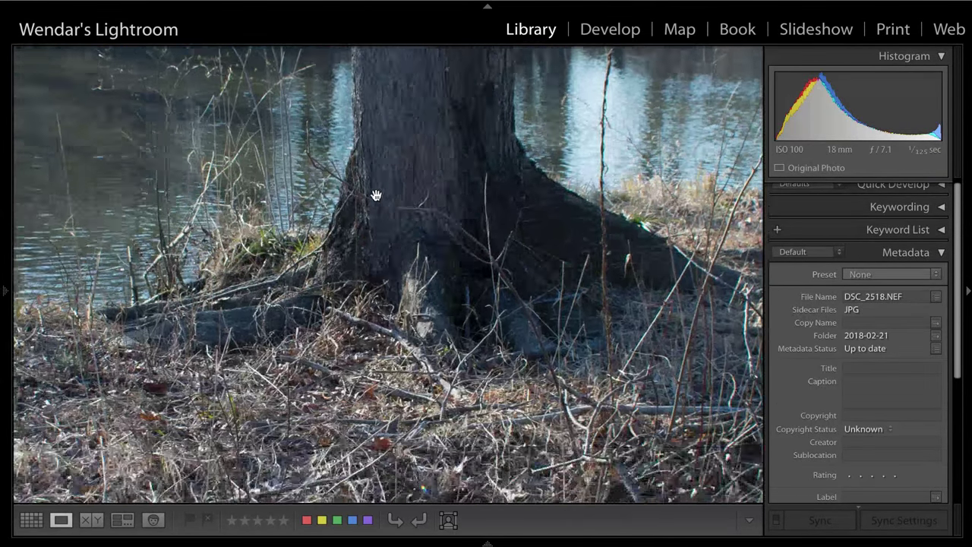
{"action": "scroll", "coordinate": [375, 195], "scroll_direction": "down", "scroll_amount": 5}
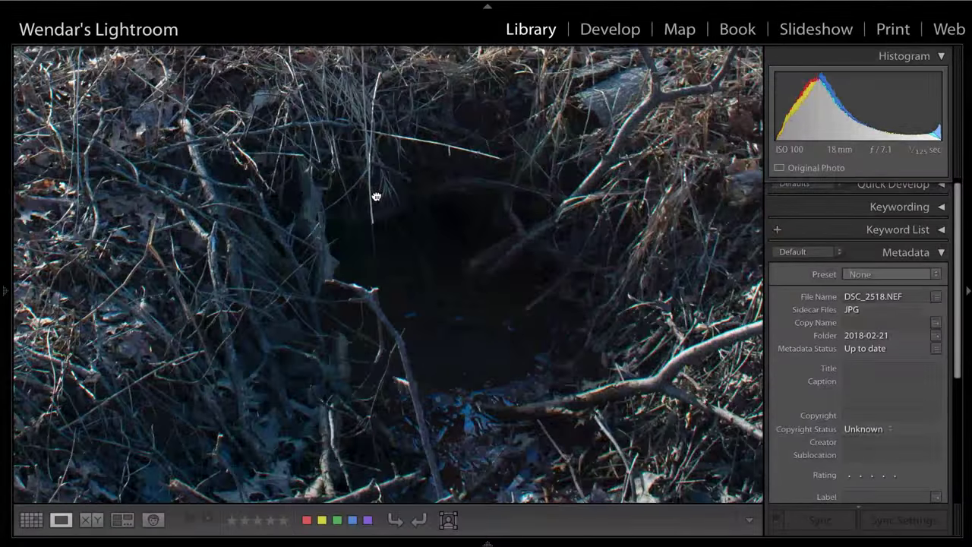
{"action": "left_click", "coordinate": [375, 196]}
{"action": "left_click", "coordinate": [192, 353]}
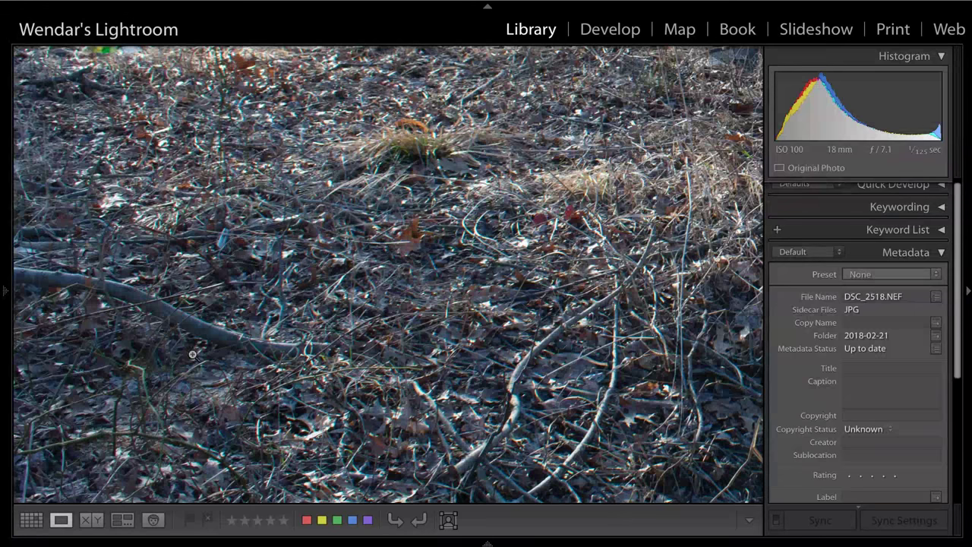
{"action": "left_click", "coordinate": [192, 354]}
{"action": "left_click", "coordinate": [96, 290]}
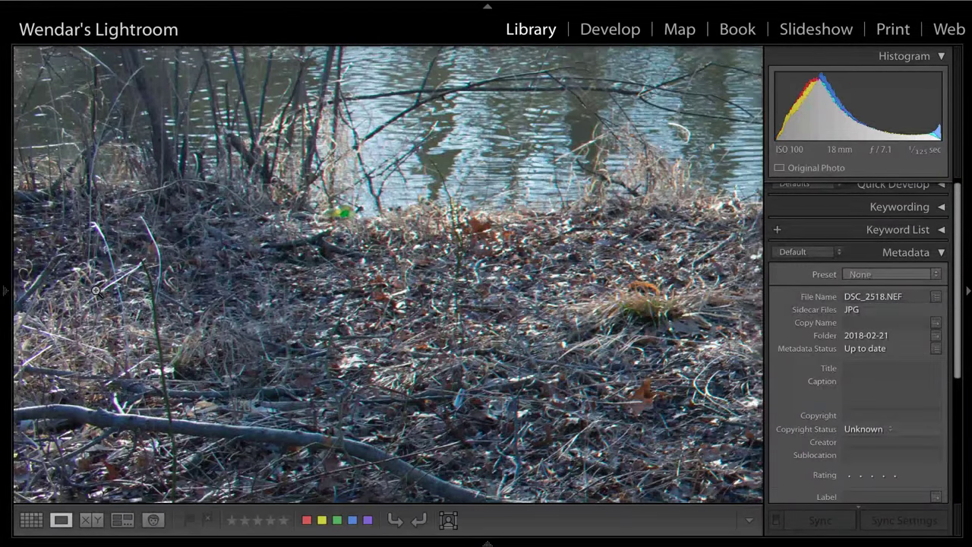
{"action": "left_click", "coordinate": [95, 290]}
{"action": "left_click", "coordinate": [162, 122]}
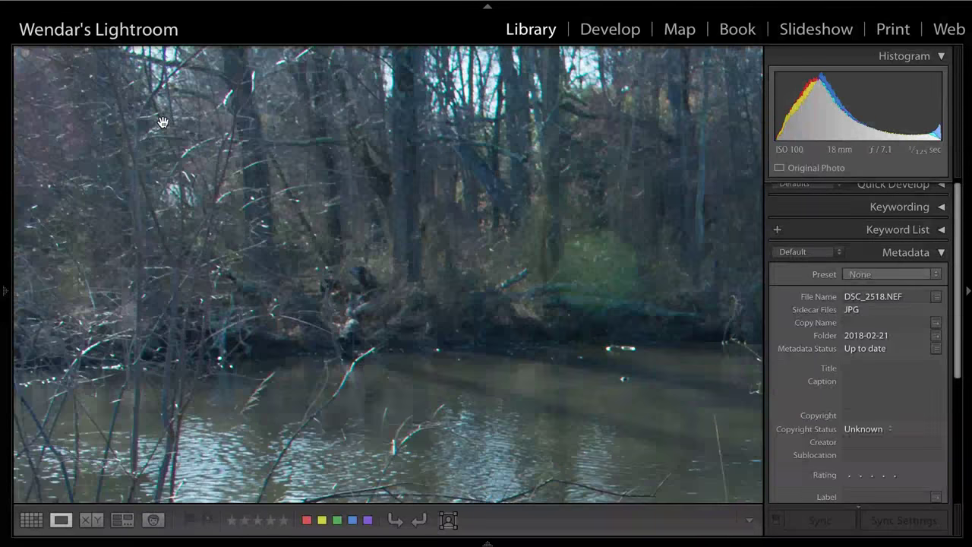
{"action": "left_click", "coordinate": [162, 122]}
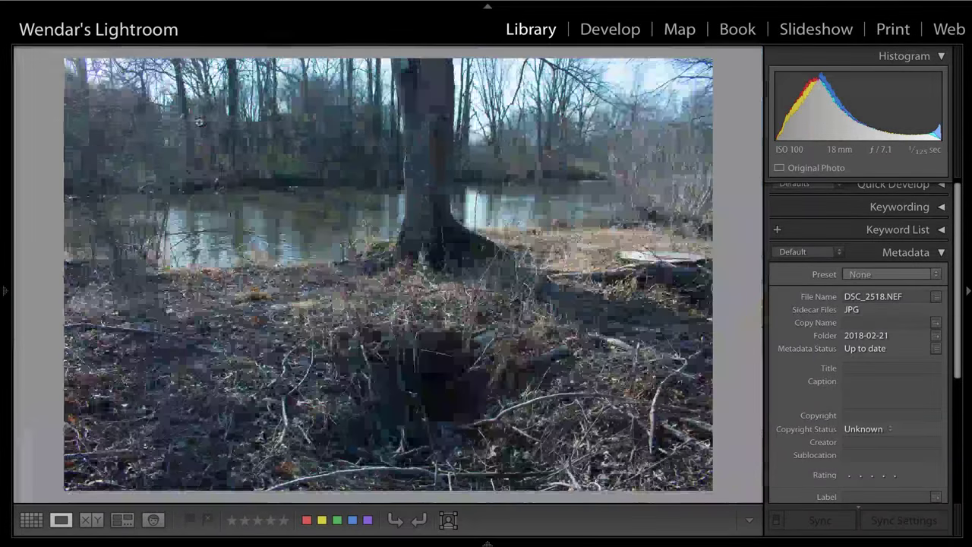
{"action": "left_click", "coordinate": [561, 263]}
- Flag DSC_2518 as a pick and advance through DSC_2519 to DSC_2520
{"action": "left_click", "coordinate": [561, 263]}
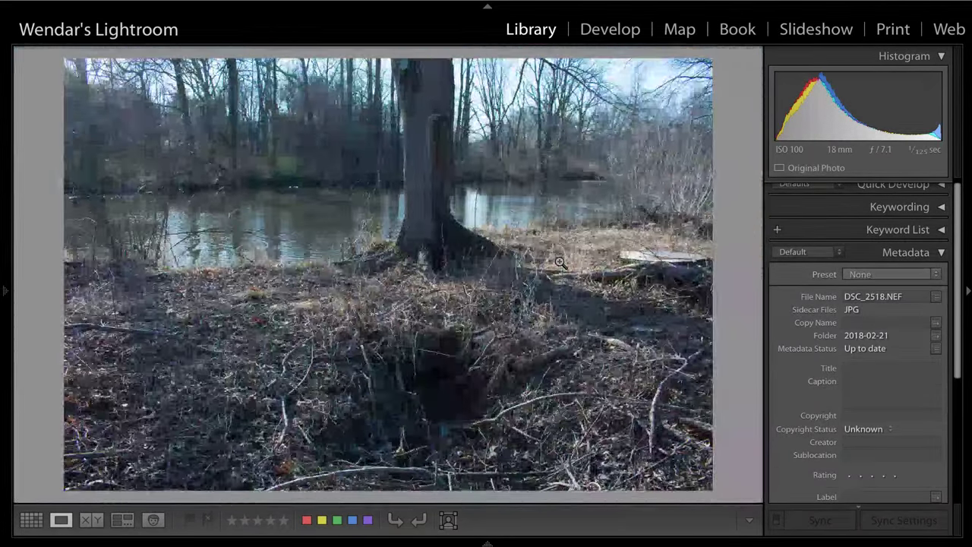
{"action": "key", "text": "p"}
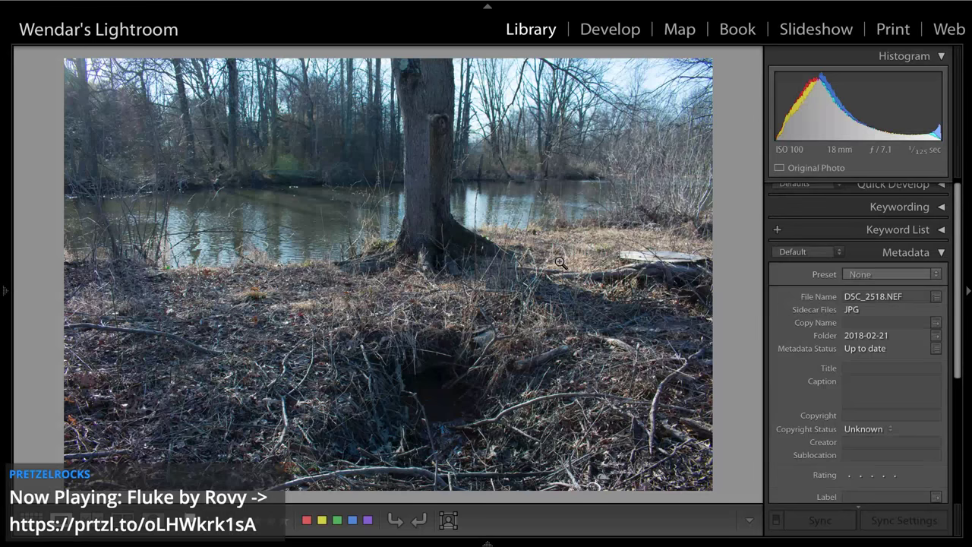
{"action": "key", "text": "Right"}
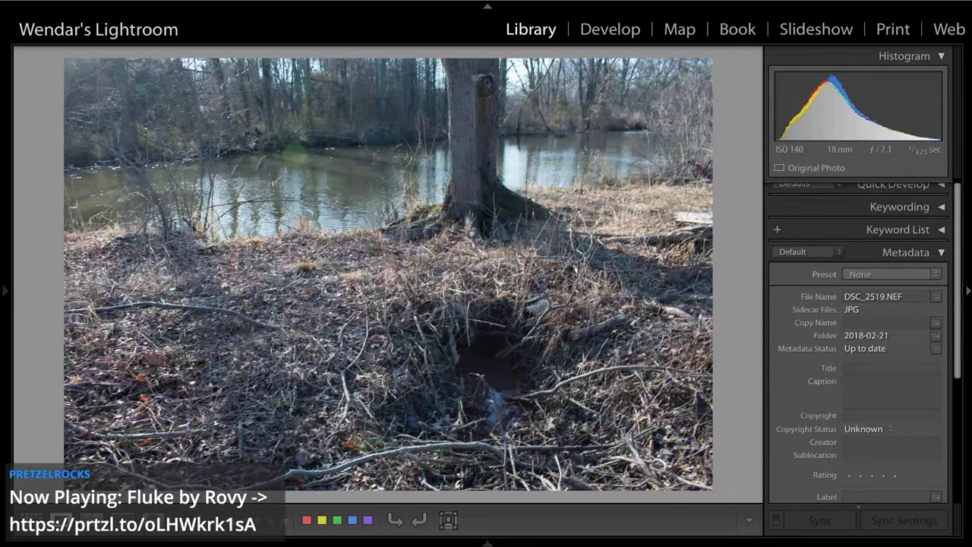
{"action": "key", "text": "Right"}
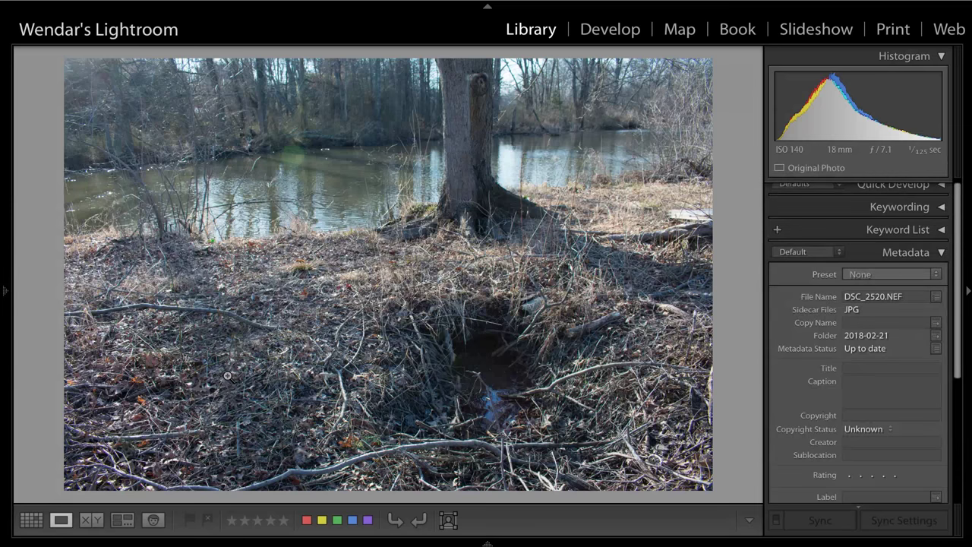
- Glance back at DSC_2517, then move forward to the woodland path photo DSC_2521
{"action": "key", "text": "Left"}
{"action": "key", "text": "Left"}
{"action": "key", "text": "Left"}
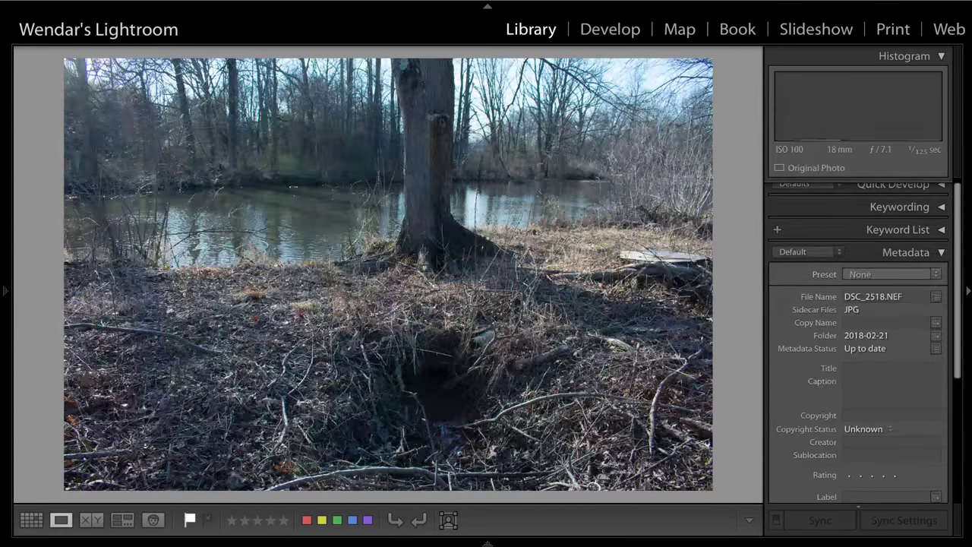
{"action": "key", "text": "Right"}
{"action": "key", "text": "Right"}
{"action": "key", "text": "Right"}
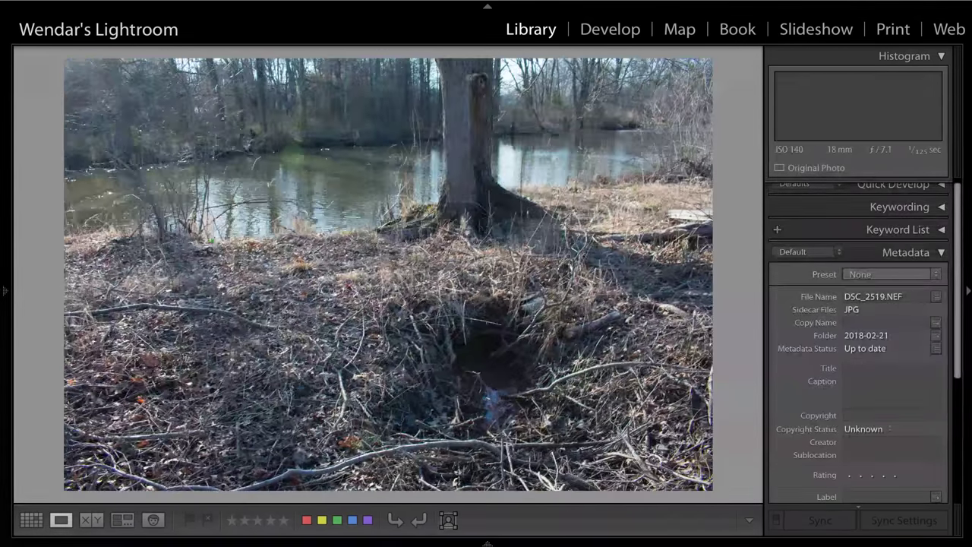
{"action": "key", "text": "Right"}
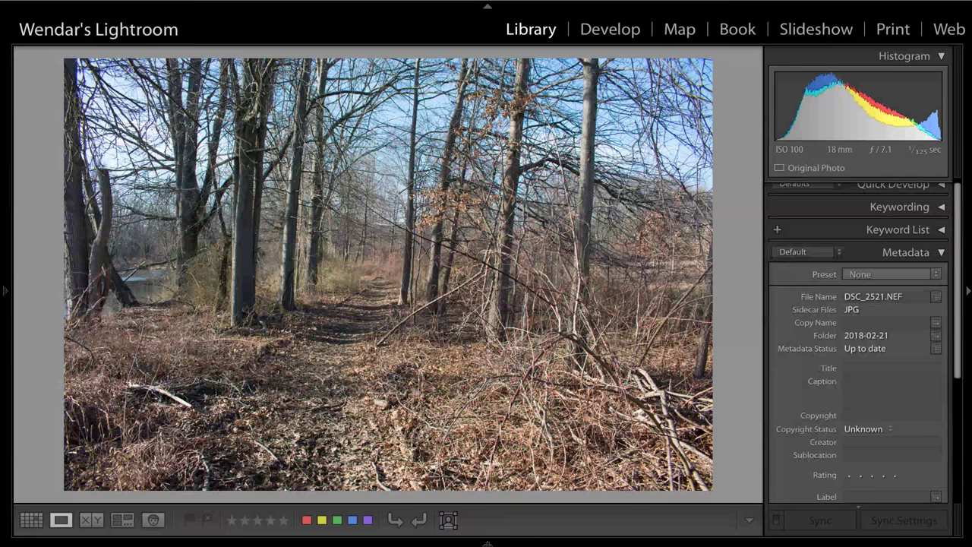
- Compare the woodland path shots DSC_2521, DSC_2522 and DSC_2523, settling on DSC_2522
{"action": "key", "text": "Right"}
{"action": "key", "text": "Left"}
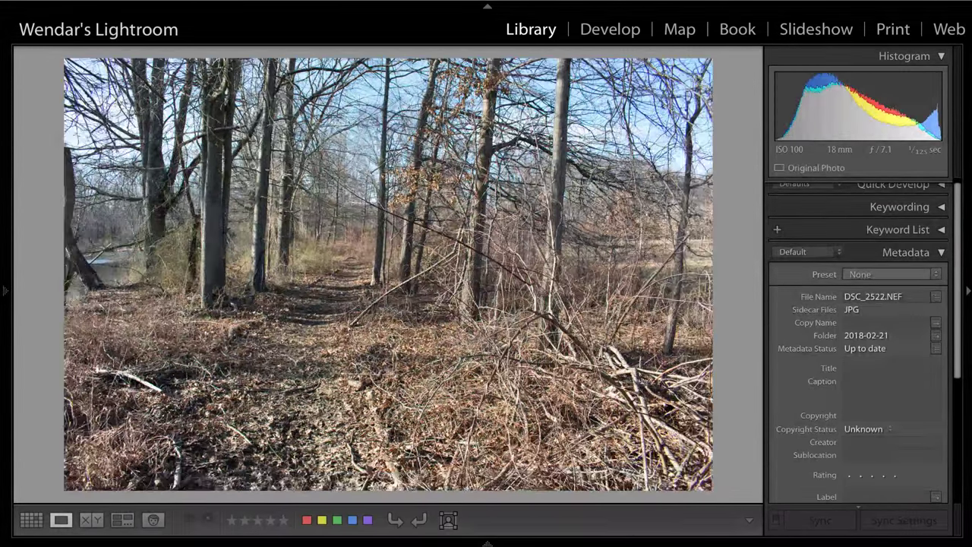
{"action": "key", "text": "Right"}
{"action": "key", "text": "Right"}
{"action": "key", "text": "Left"}
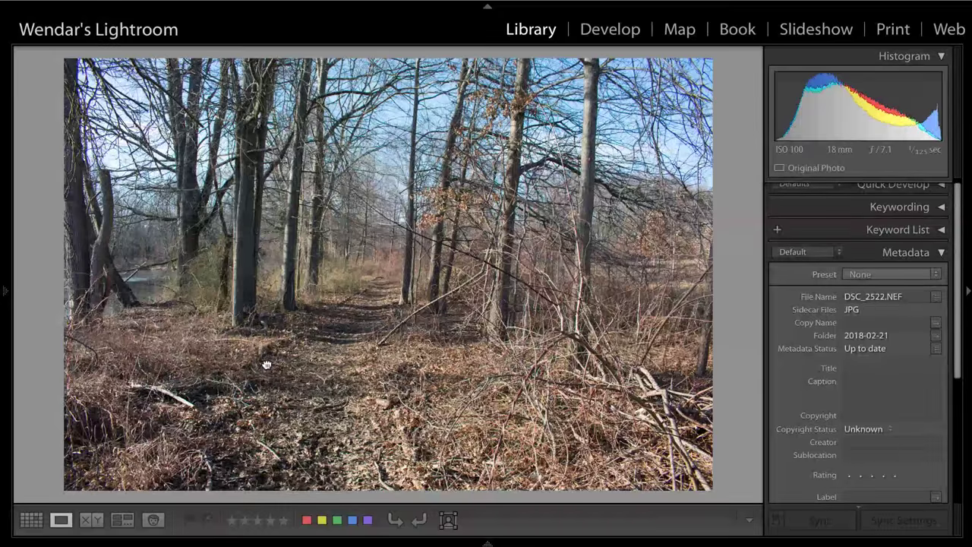
- Check the trail at 1:1 on DSC_2522 and the same spot on DSC_2521
{"action": "left_click", "coordinate": [266, 363]}
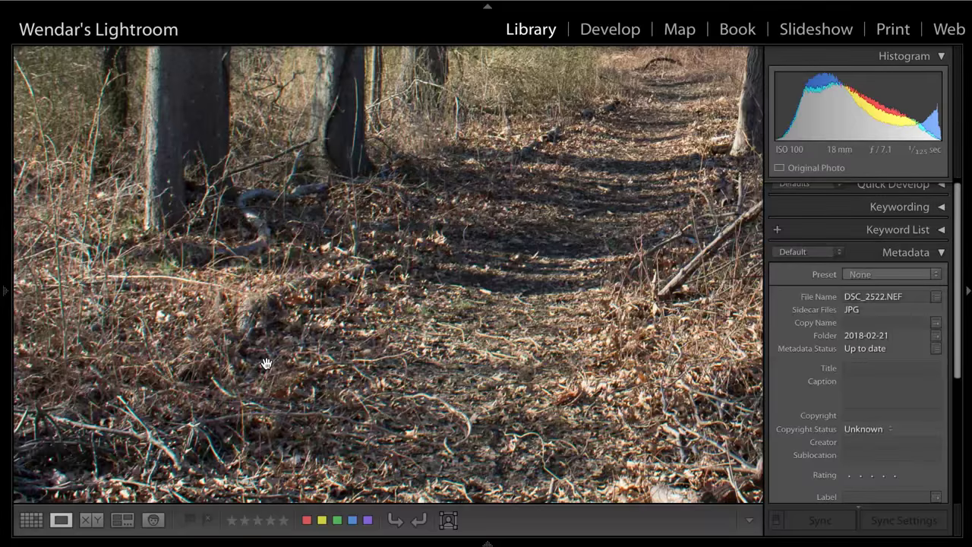
{"action": "left_click", "coordinate": [266, 363]}
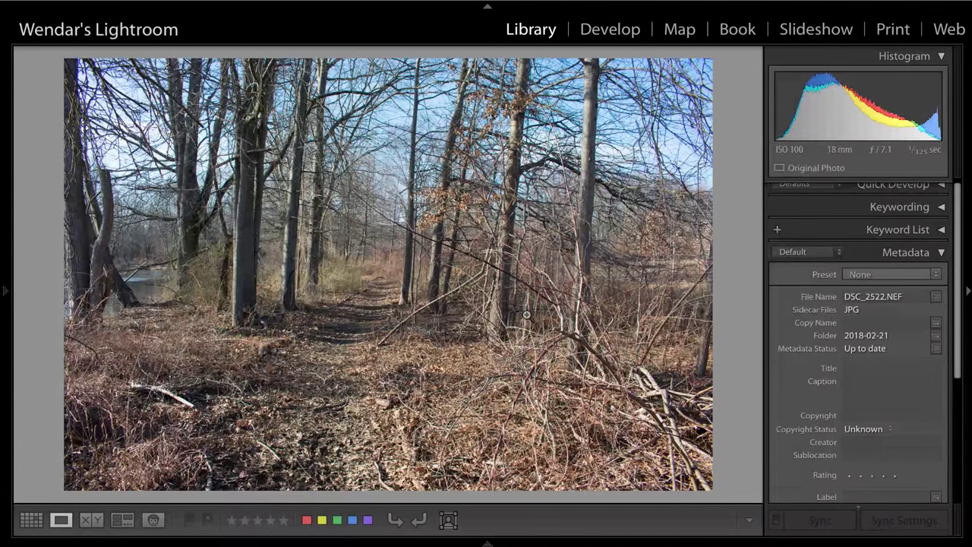
{"action": "left_click", "coordinate": [357, 368]}
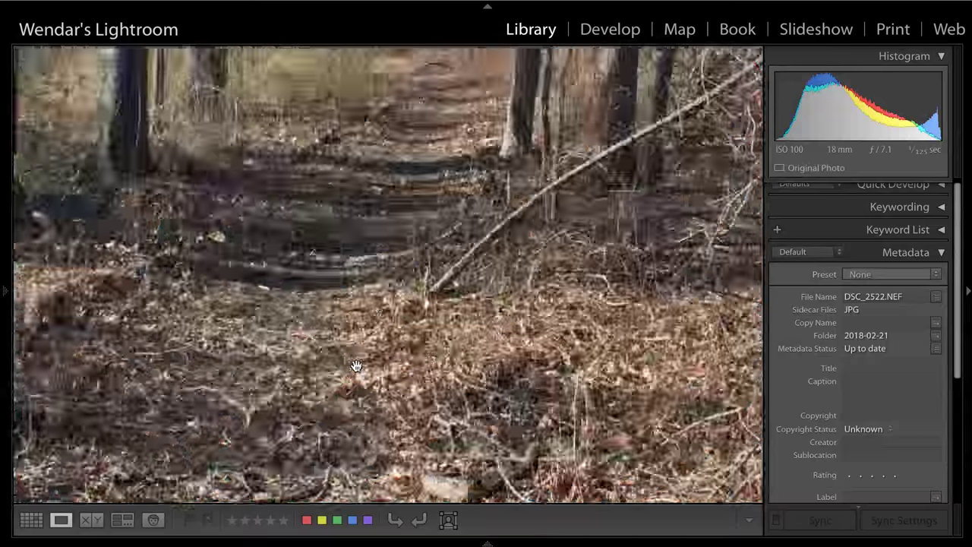
{"action": "key", "text": "Left"}
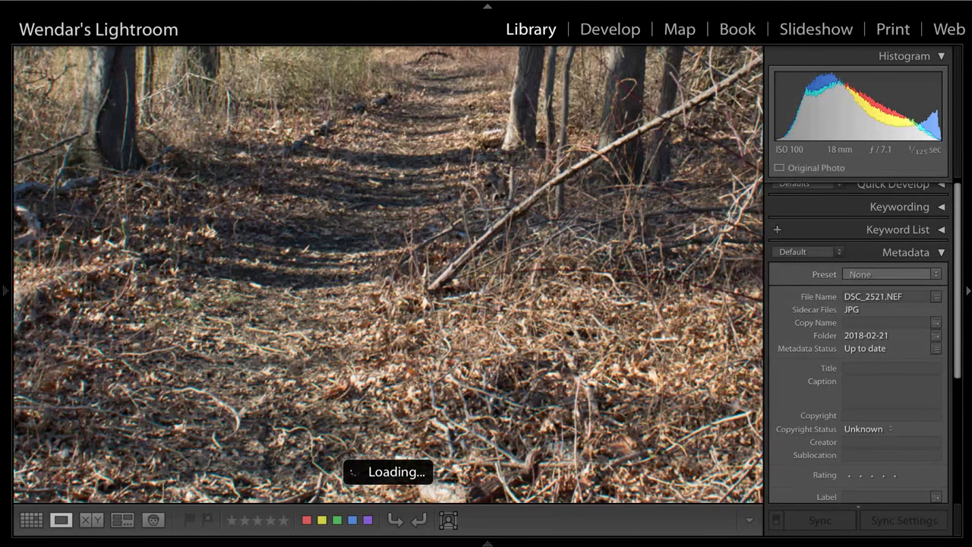
{"action": "key", "text": "Right"}
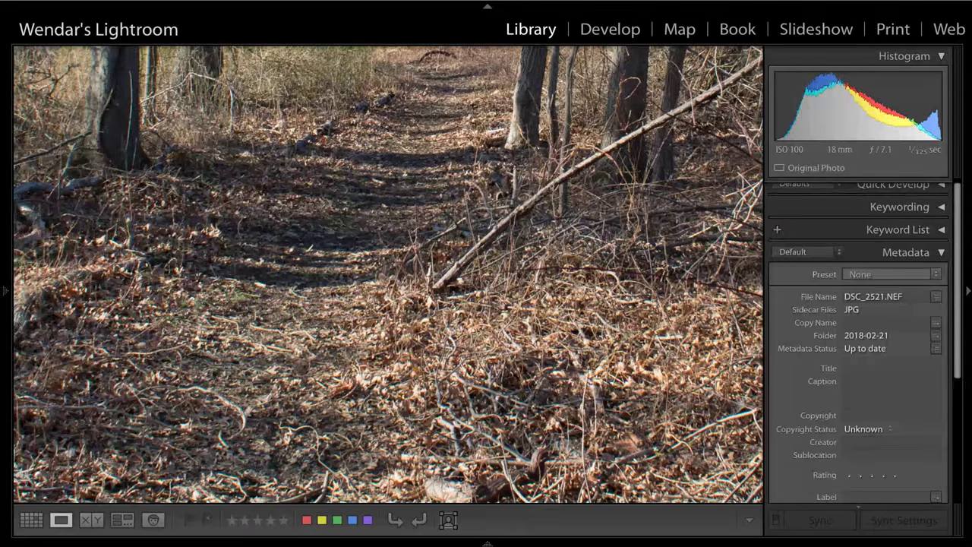
{"action": "key", "text": "Right"}
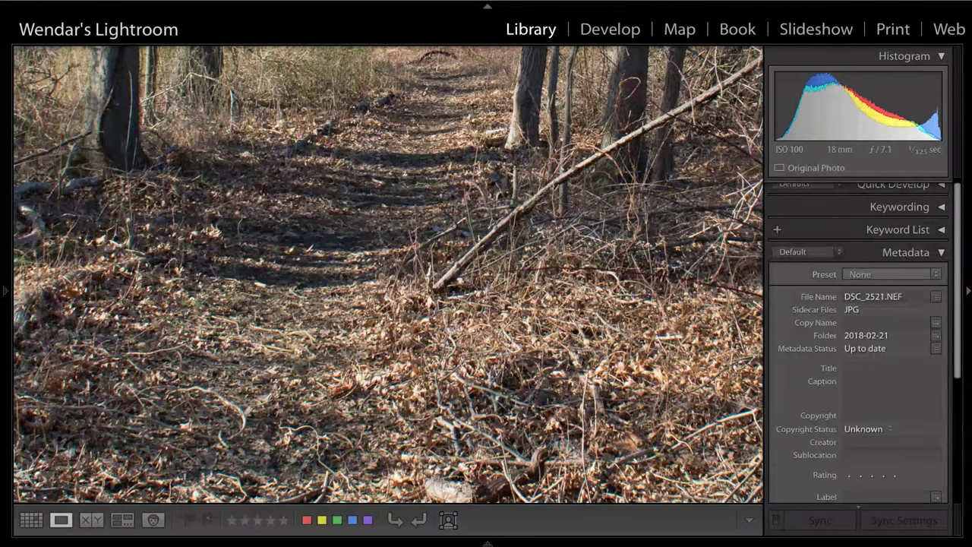
- Flag DSC_2522 as a pick, fit the view, and move on to DSC_2524
{"action": "key", "text": "p"}
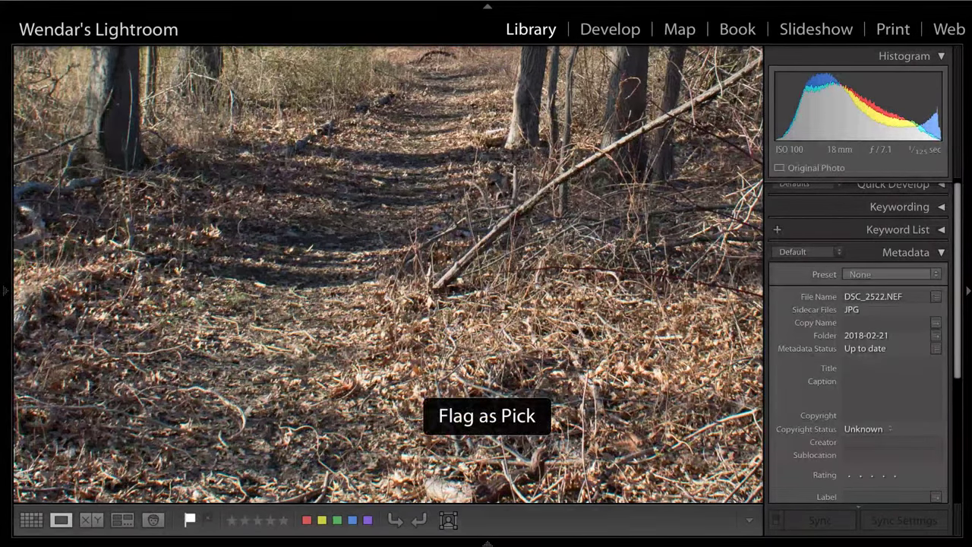
{"action": "key", "text": "z"}
{"action": "key", "text": "Right"}
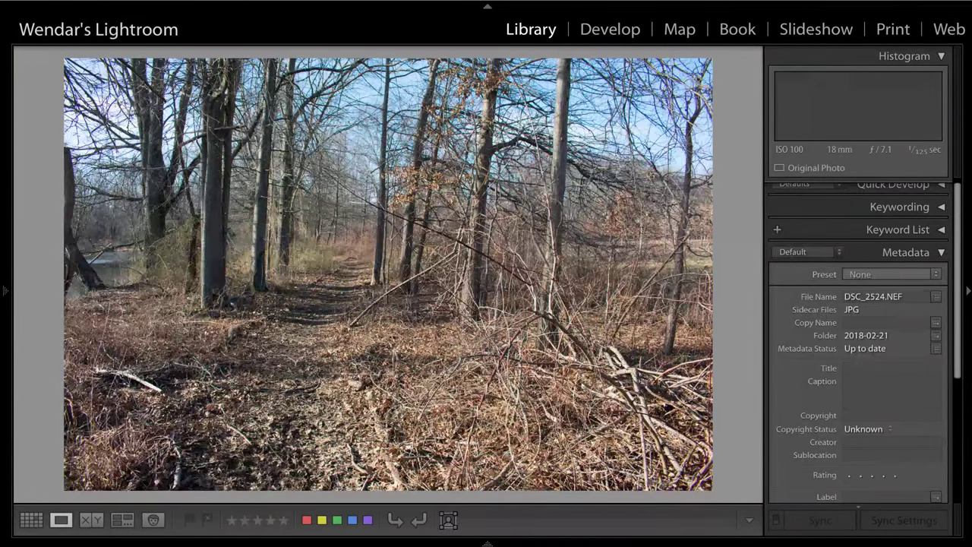
- Advance to the backlit riverside trees shot DSC_2524 and flag it as a pick
{"action": "key", "text": "Right"}
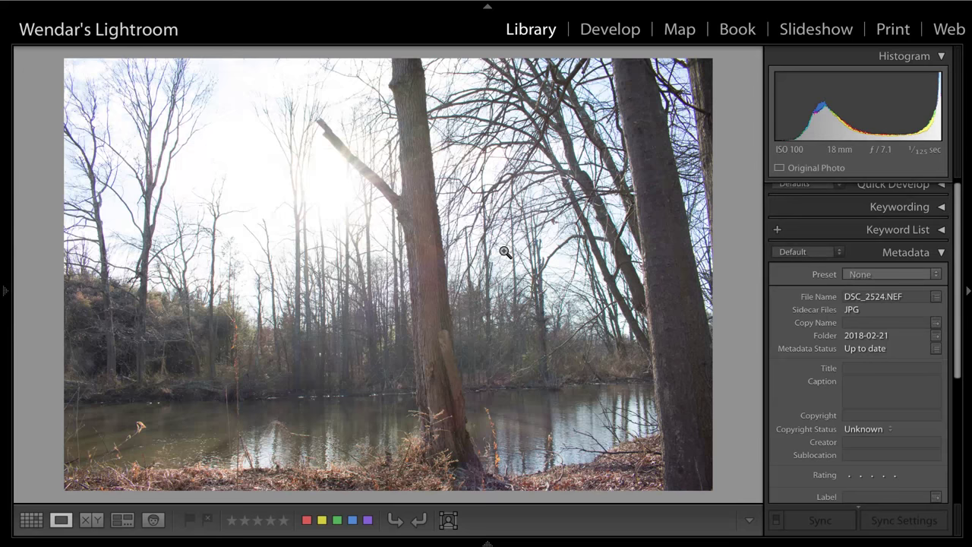
{"action": "scroll", "coordinate": [854, 281], "scroll_direction": "down", "scroll_amount": 1}
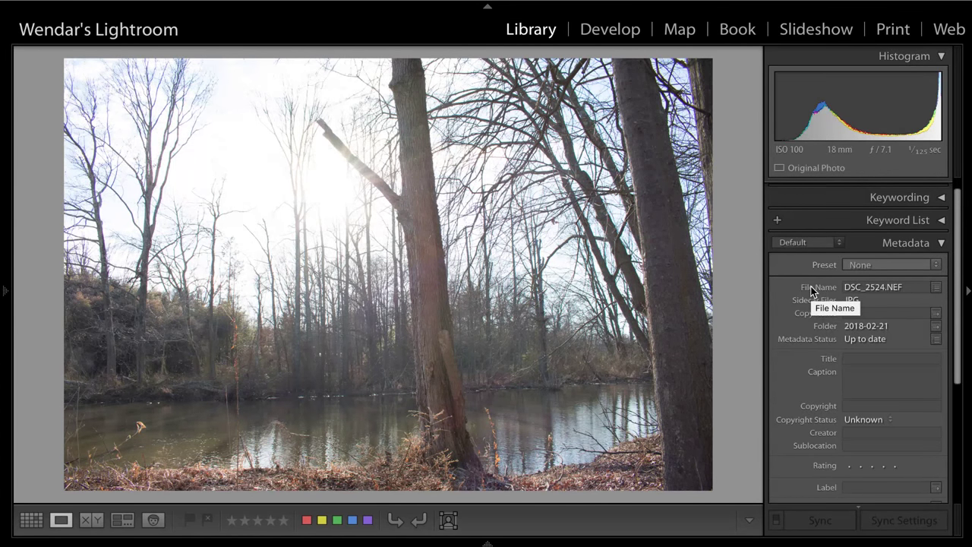
{"action": "key", "text": "p"}
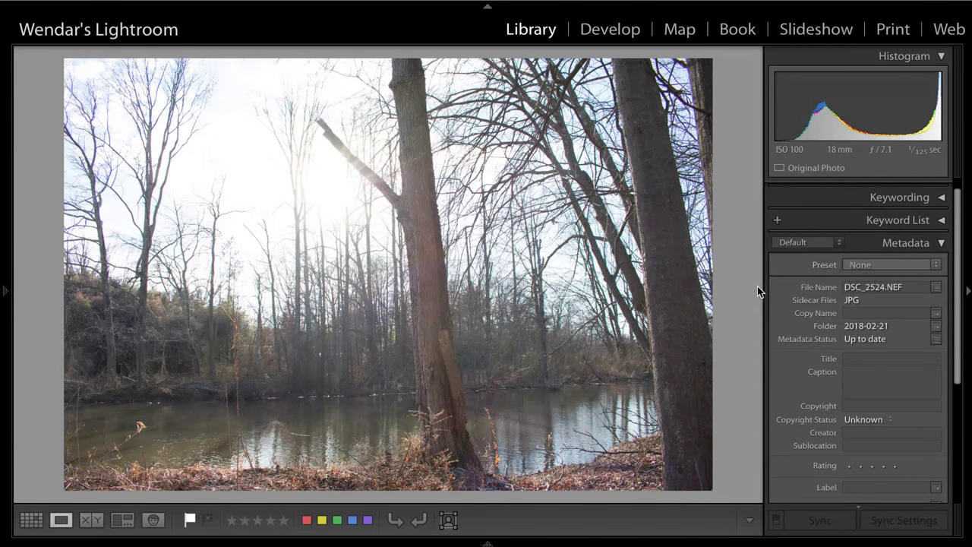
- Compare DSC_2524 with the darker DSC_2525, then advance to DSC_2526
{"action": "key", "text": "Right"}
{"action": "key", "text": "Left"}
{"action": "key", "text": "Right"}
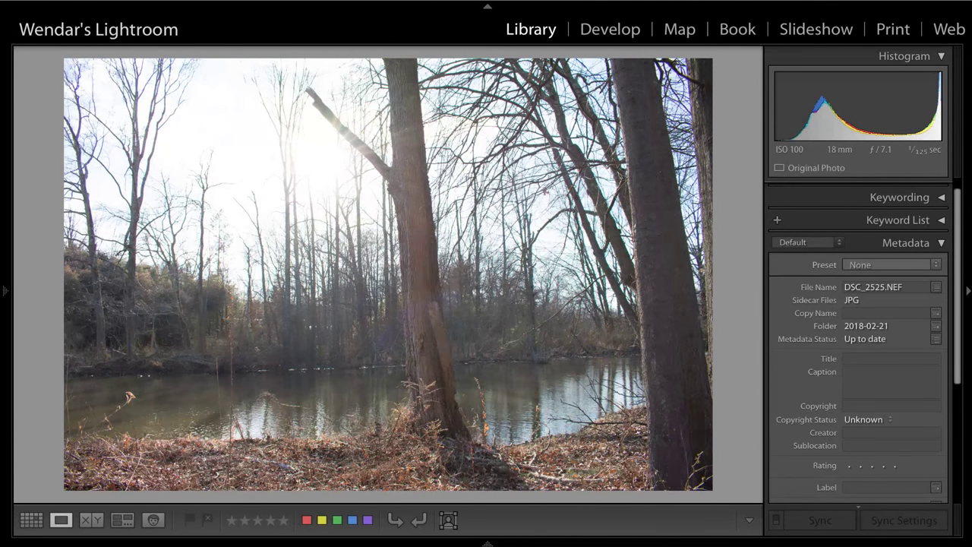
{"action": "key", "text": "Left"}
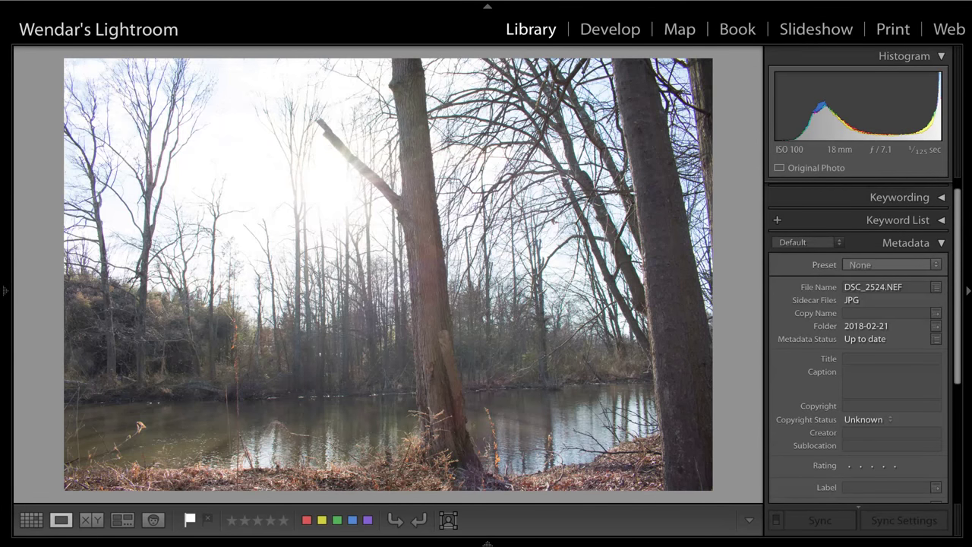
{"action": "key", "text": "Right"}
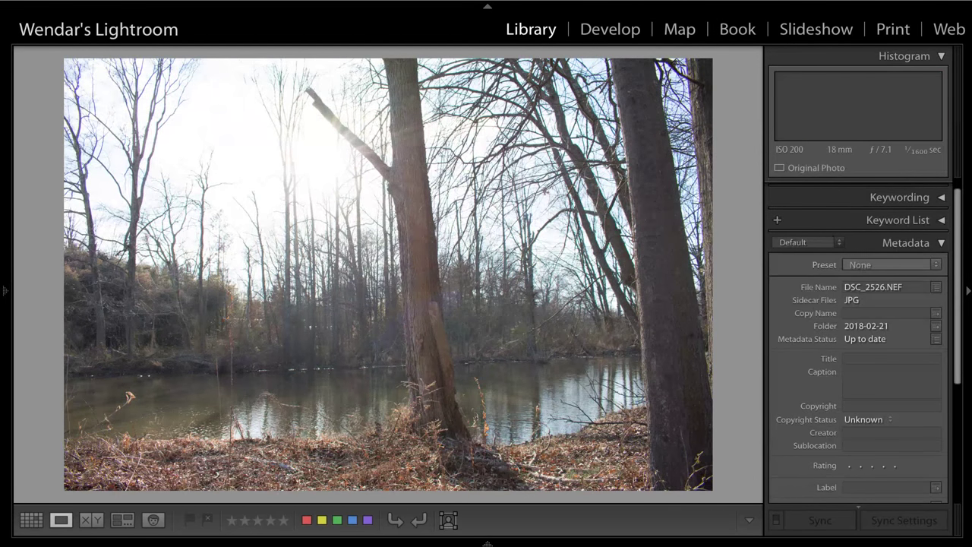
{"action": "key", "text": "Right"}
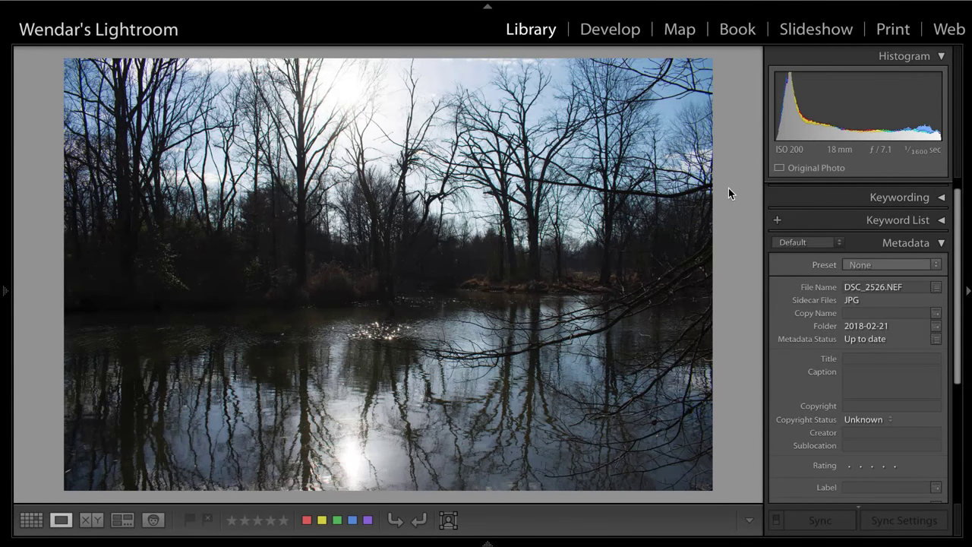
- Compare DSC_2526 with DSC_2527 and flag DSC_2526 as a pick
{"action": "key", "text": "Left"}
{"action": "key", "text": "Right"}
{"action": "key", "text": "Right"}
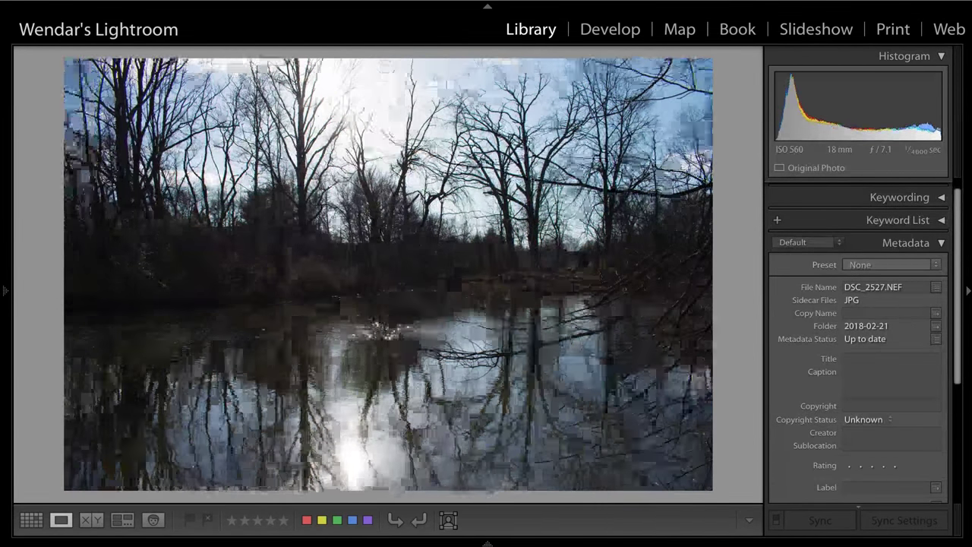
{"action": "key", "text": "Left"}
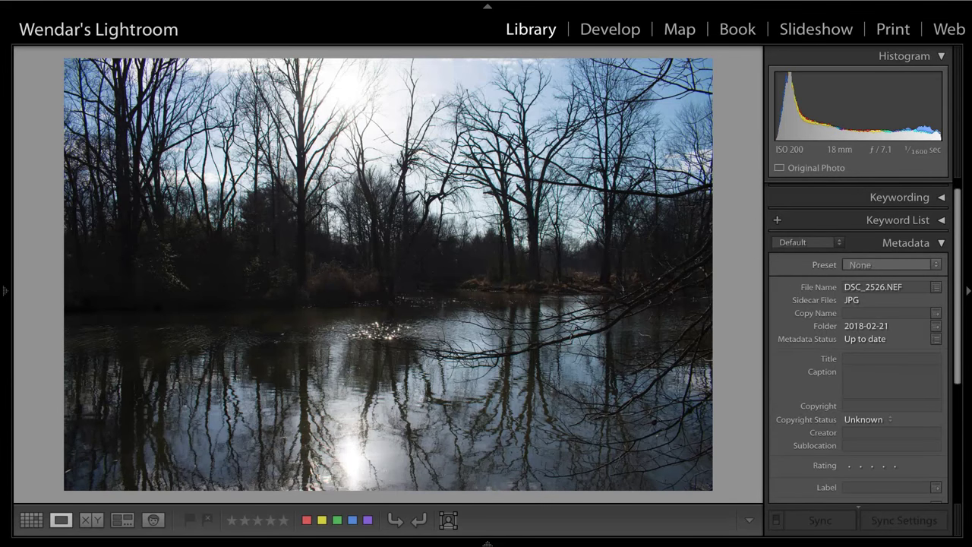
{"action": "key", "text": "p"}
- Flip between DSC_2526, DSC_2527 and DSC_2528 to compare them
{"action": "key", "text": "Right"}
{"action": "key", "text": "Left"}
{"action": "key", "text": "Right"}
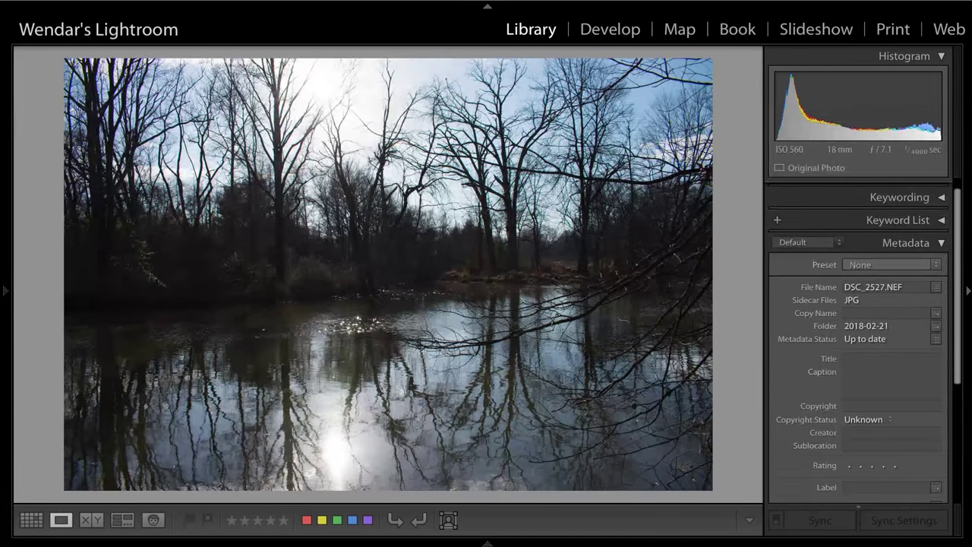
{"action": "key", "text": "Right"}
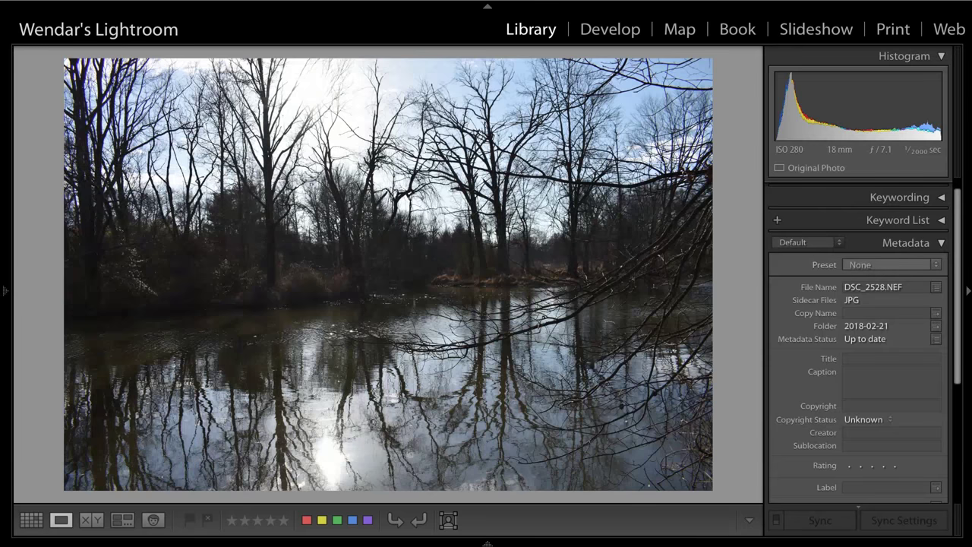
{"action": "key", "text": "Left"}
{"action": "key", "text": "Left"}
{"action": "key", "text": "Right"}
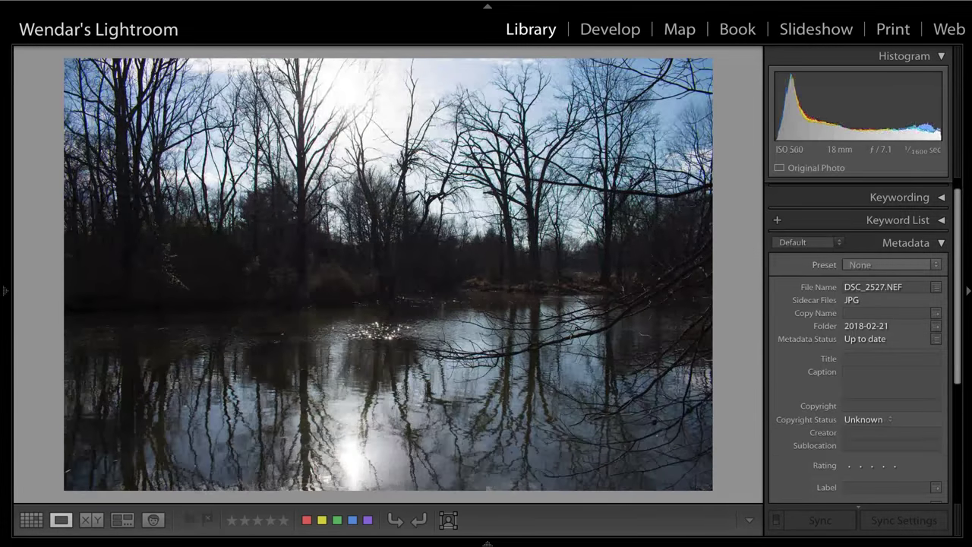
{"action": "key", "text": "Left"}
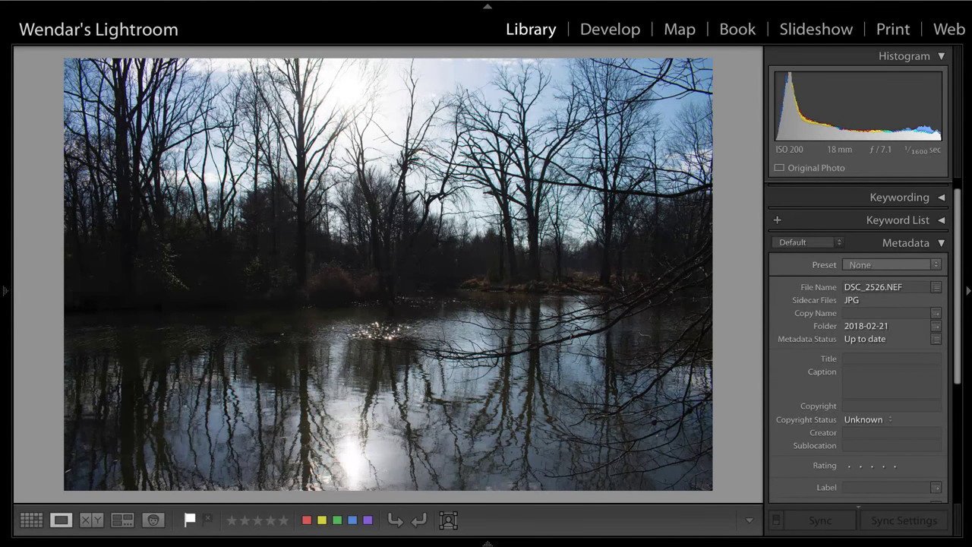
{"action": "key", "text": "Right"}
{"action": "key", "text": "Right"}
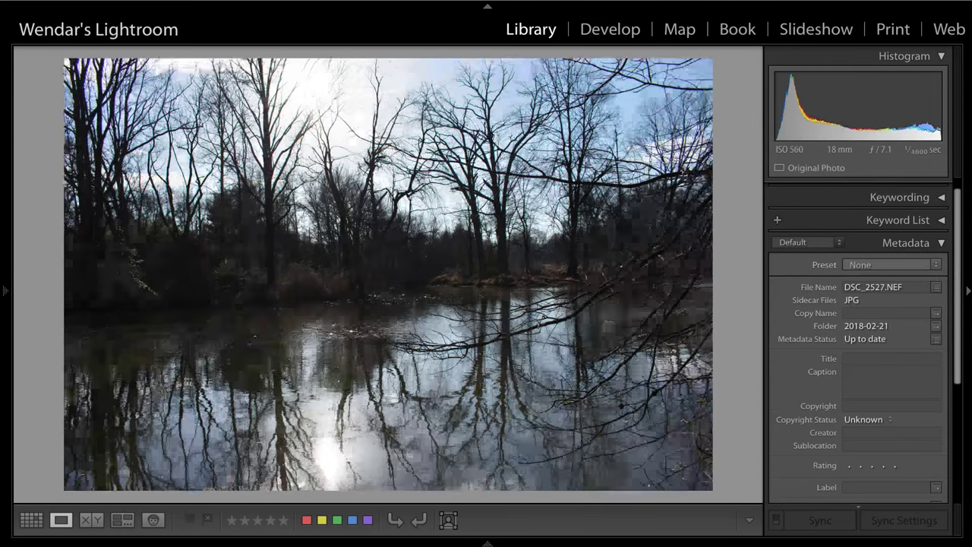
- Recheck DSC_2527 and DSC_2528, then settle back on the flagged DSC_2526
{"action": "key", "text": "Left"}
{"action": "key", "text": "Left"}
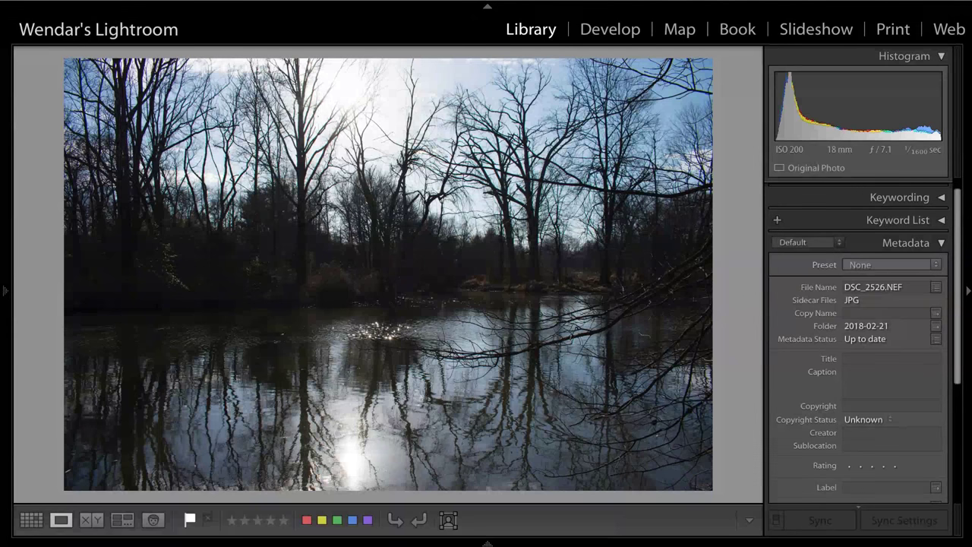
{"action": "key", "text": "Right"}
{"action": "key", "text": "Right"}
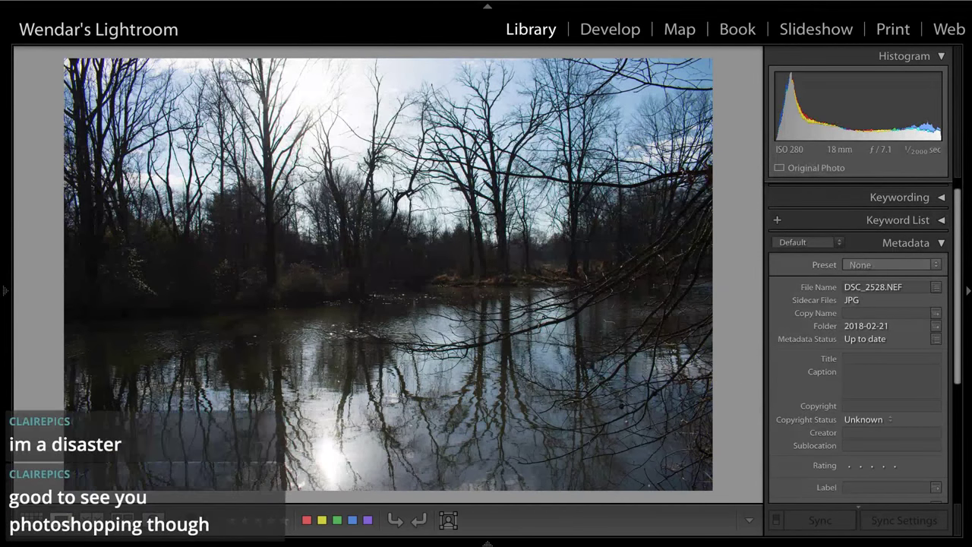
{"action": "key", "text": "Left"}
{"action": "key", "text": "Left"}
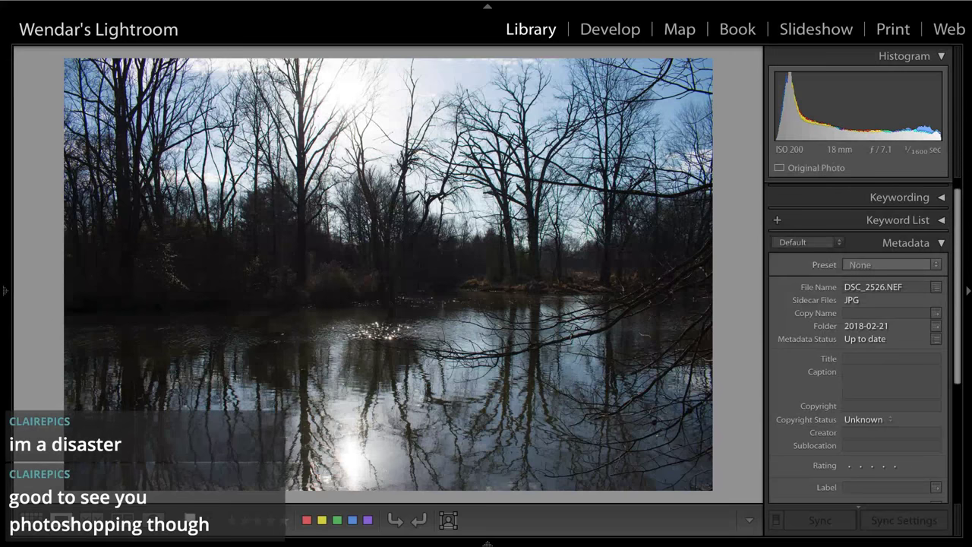
{"action": "key", "text": "Right"}
{"action": "key", "text": "Right"}
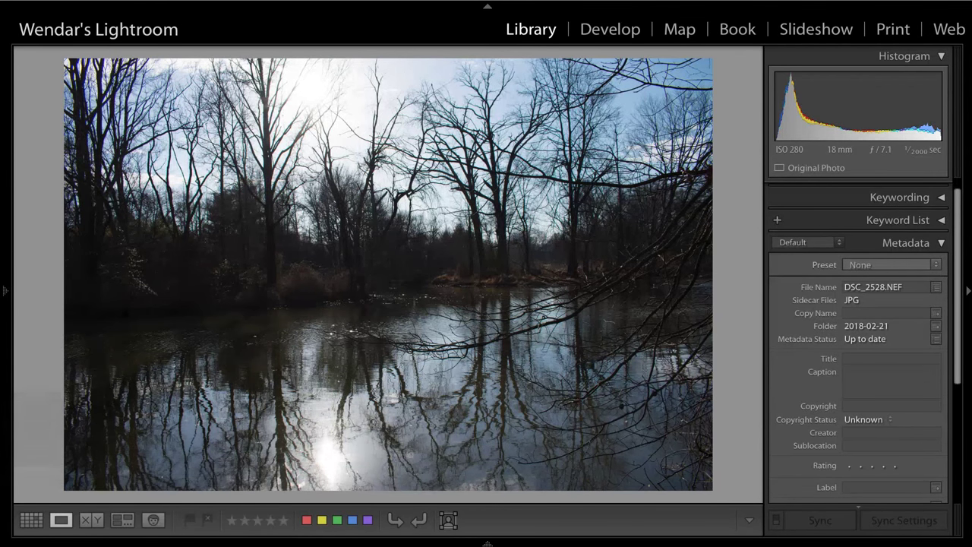
{"action": "key", "text": "Left"}
{"action": "key", "text": "Left"}
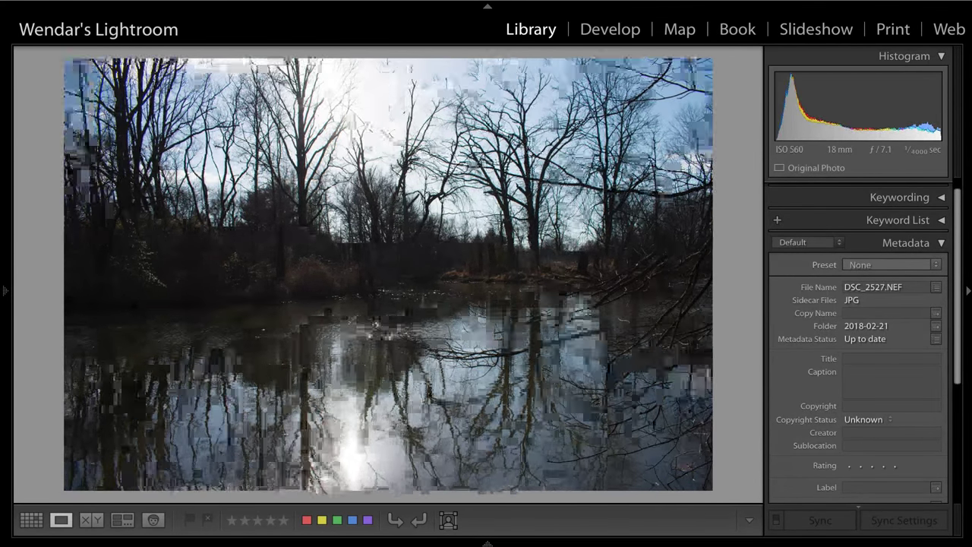
{"action": "key", "text": "p"}
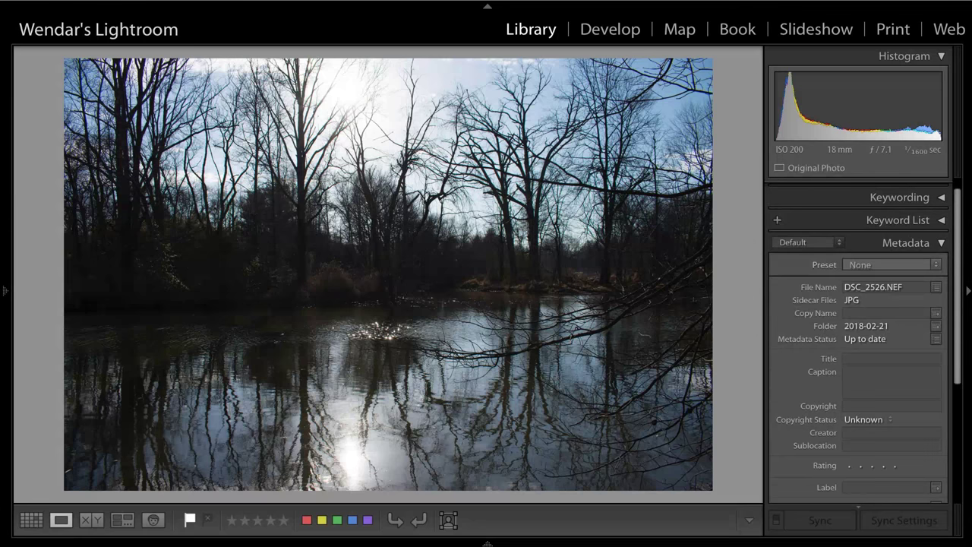
- Flip between DSC_2526, DSC_2527 and DSC_2528 to compare them against the flagged DSC_2526
{"action": "key", "text": "Right"}
{"action": "key", "text": "Right"}
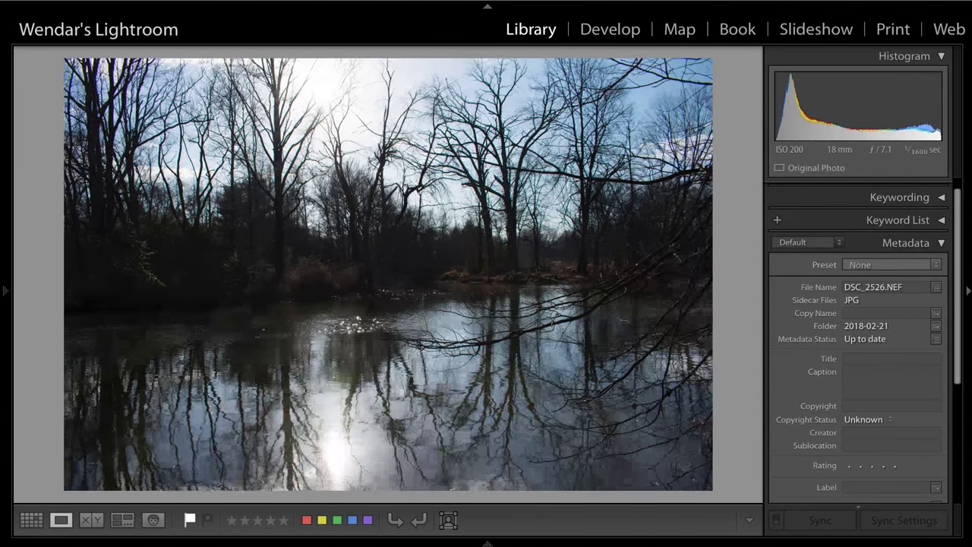
{"action": "key", "text": "Right"}
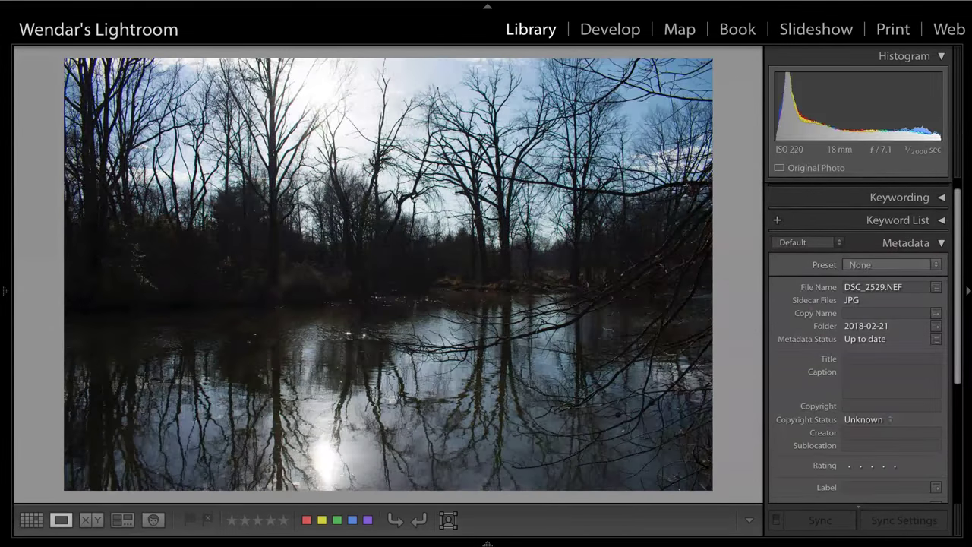
{"action": "key", "text": "Left"}
{"action": "key", "text": "Left"}
{"action": "key", "text": "Left"}
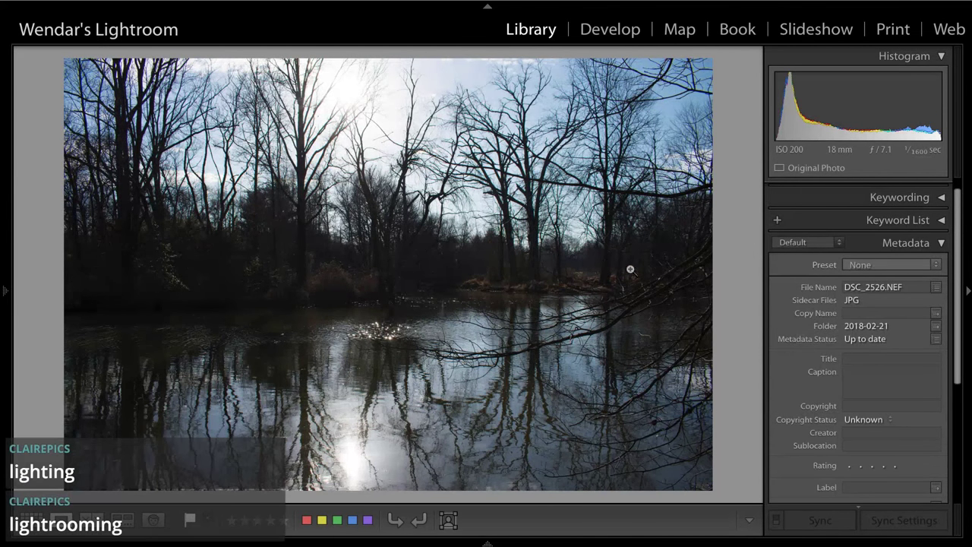
{"action": "key", "text": "Right"}
{"action": "key", "text": "Right"}
{"action": "key", "text": "Left"}
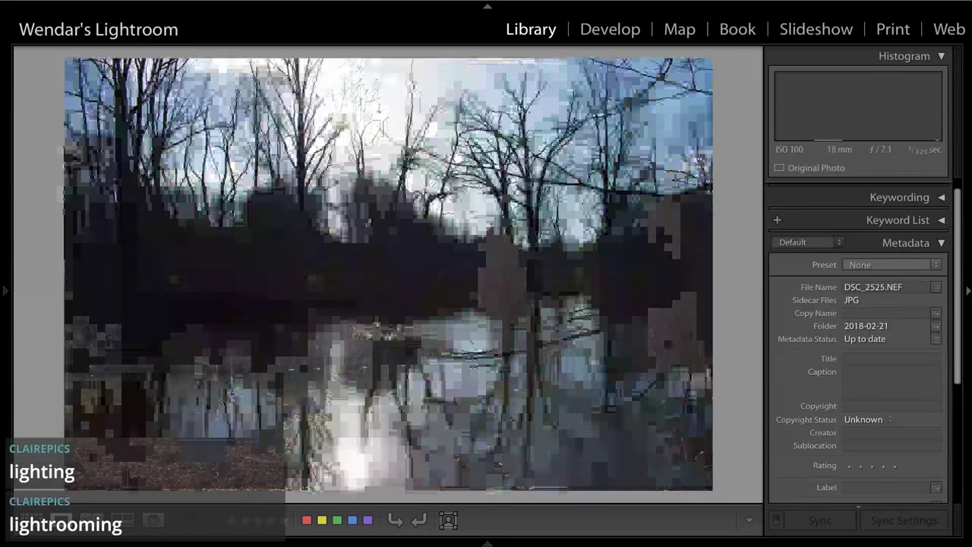
{"action": "key", "text": "Right"}
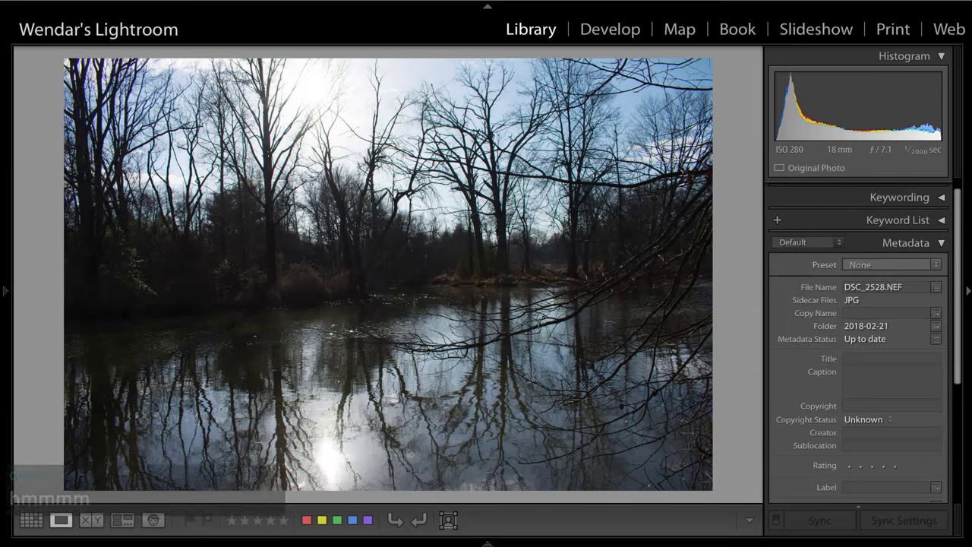
{"action": "key", "text": "Left"}
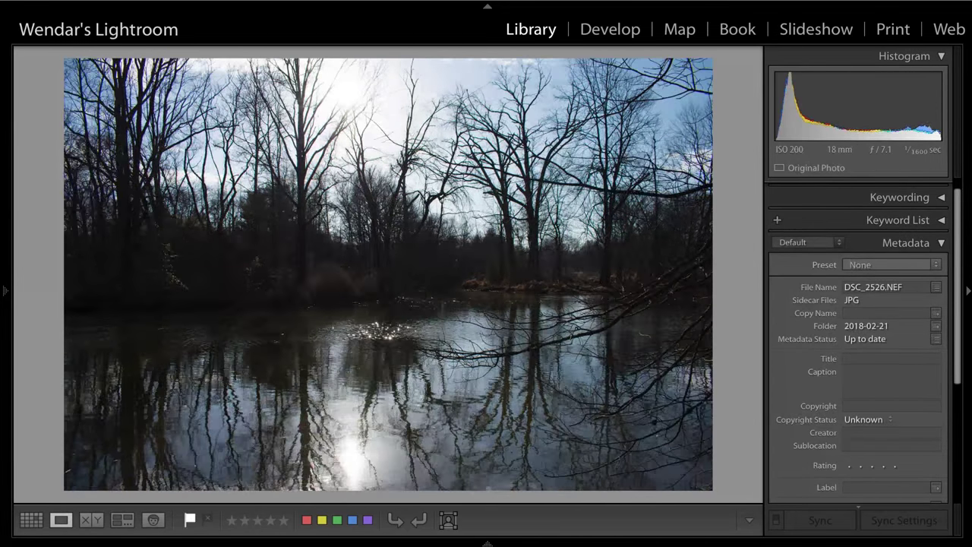
{"action": "key", "text": "Right"}
{"action": "key", "text": "Left"}
{"action": "key", "text": "Left"}
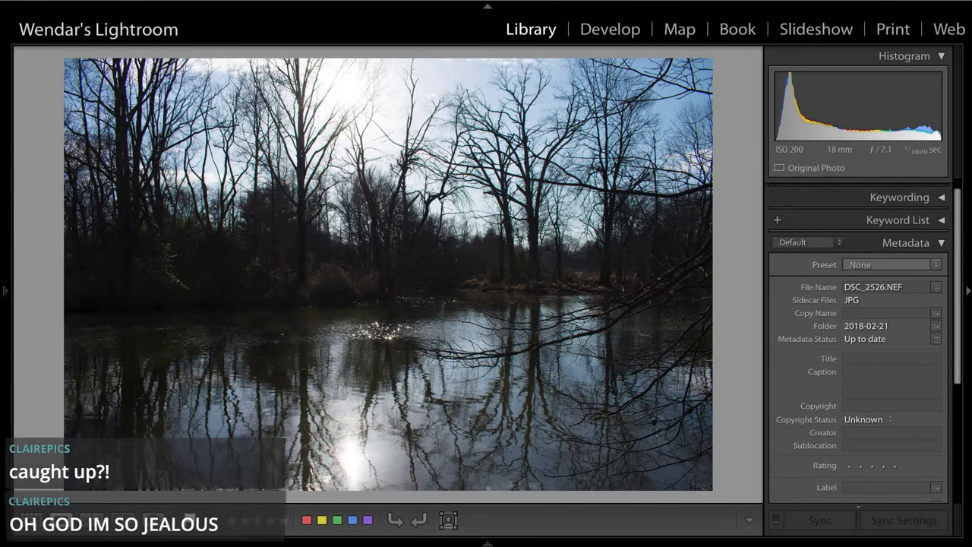
- Compare DSC_2528 with DSC_2526 once more, then advance to DSC_2530
{"action": "key", "text": "Right"}
{"action": "key", "text": "Right"}
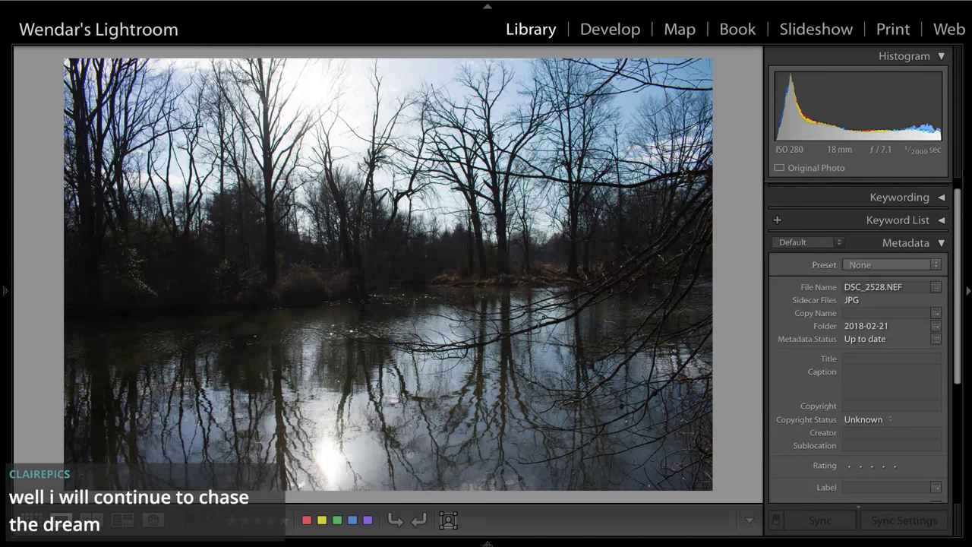
{"action": "key", "text": "Left"}
{"action": "key", "text": "Left"}
{"action": "key", "text": "Left"}
{"action": "key", "text": "Right"}
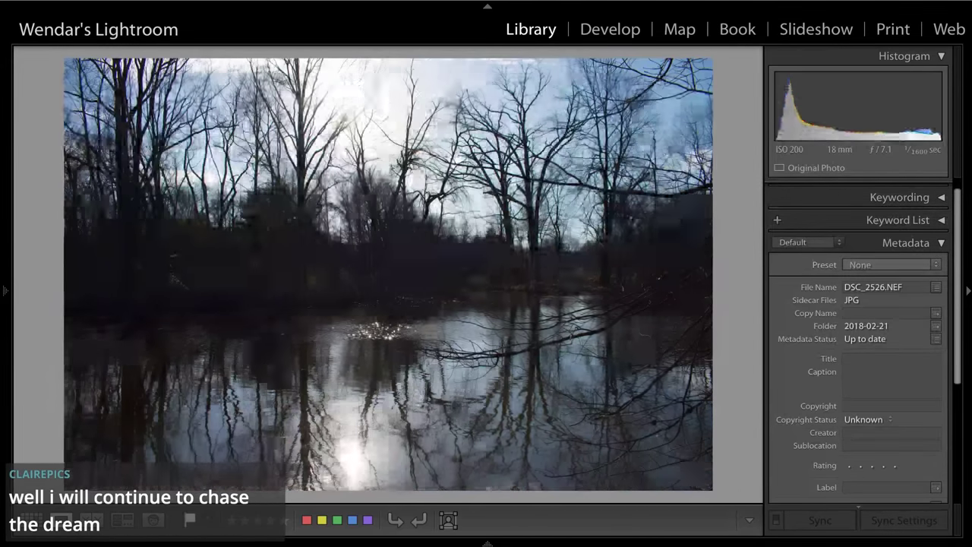
{"action": "key", "text": "Right"}
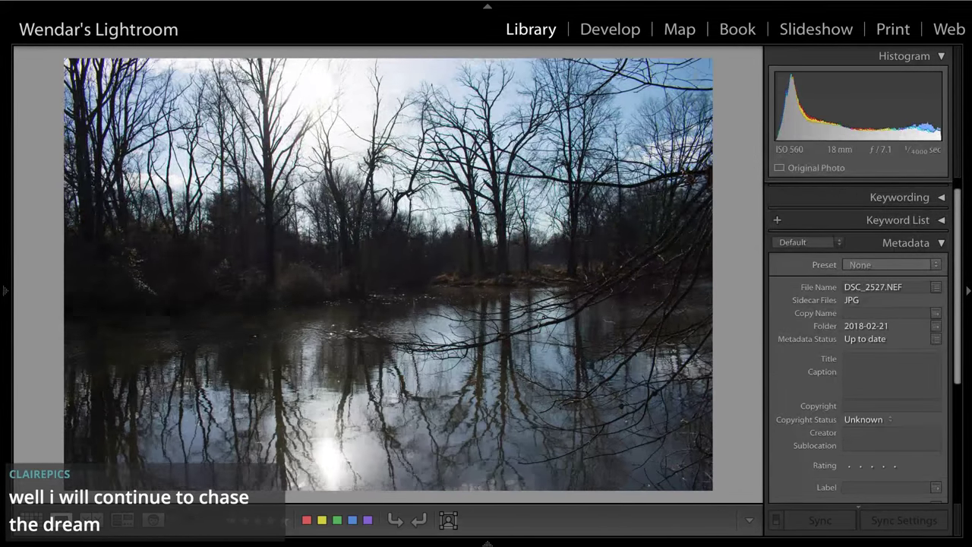
{"action": "key", "text": "Right"}
{"action": "key", "text": "Right"}
{"action": "key", "text": "Right"}
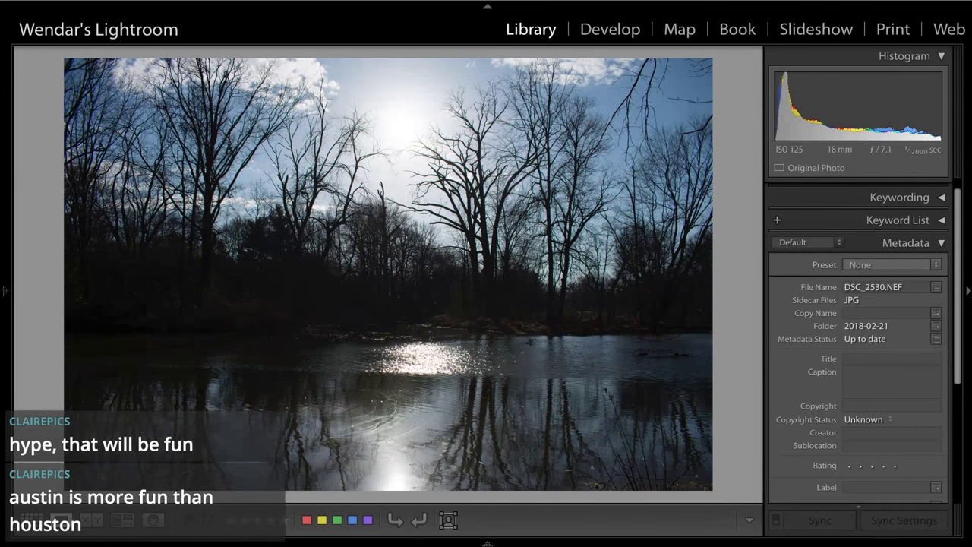
- Flag DSC_2530 as a pick, compare DSC_2531 with DSC_2532, flag DSC_2532, and go to DSC_2533
{"action": "key", "text": "p"}
{"action": "key", "text": "Right"}
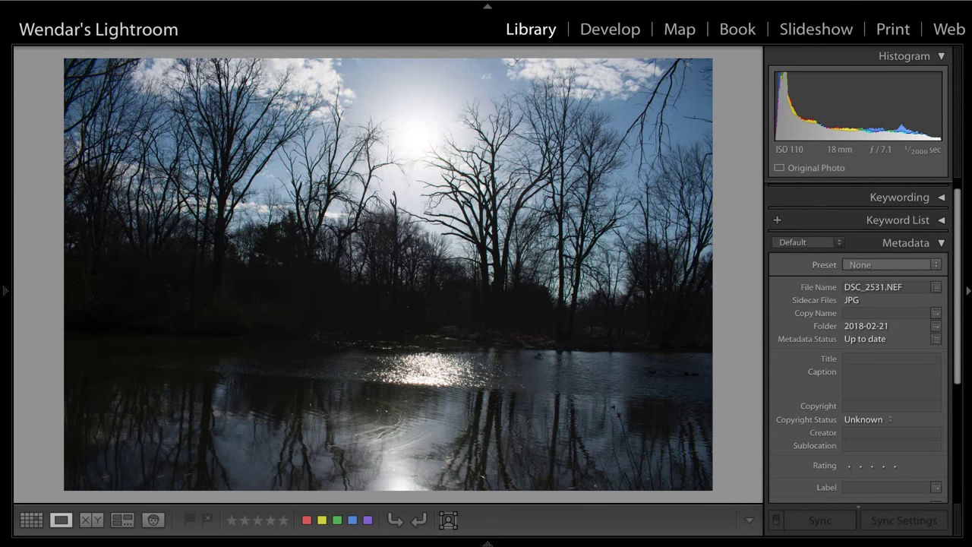
{"action": "key", "text": "Right"}
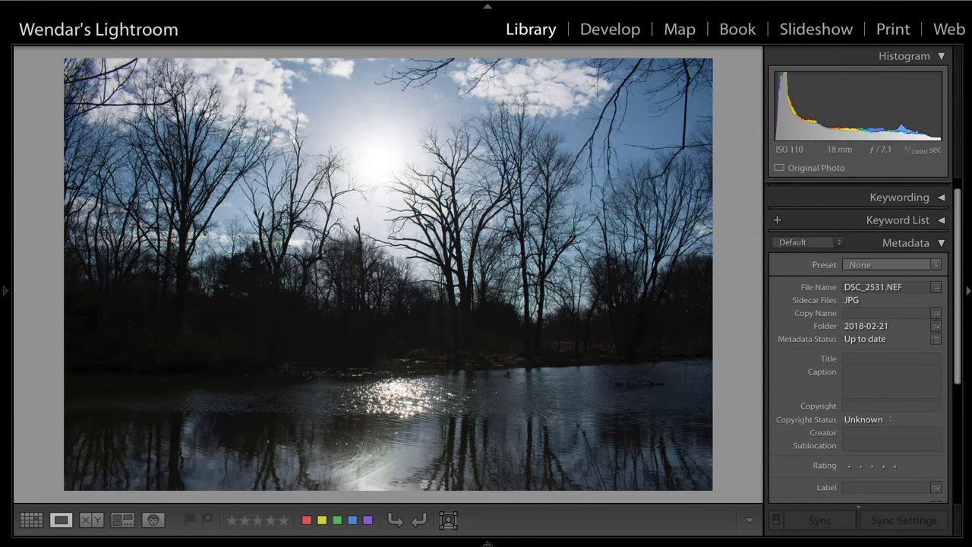
{"action": "key", "text": "Left"}
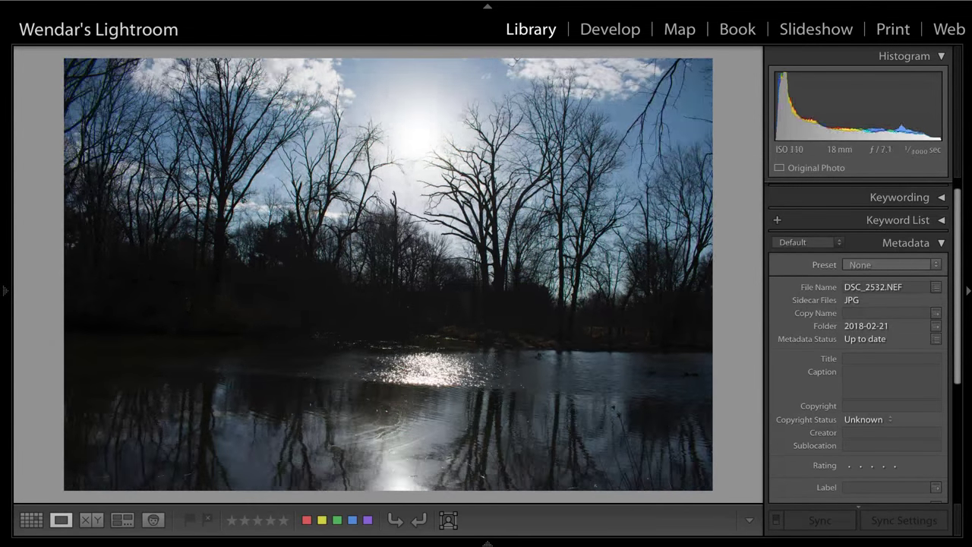
{"action": "key", "text": "Right"}
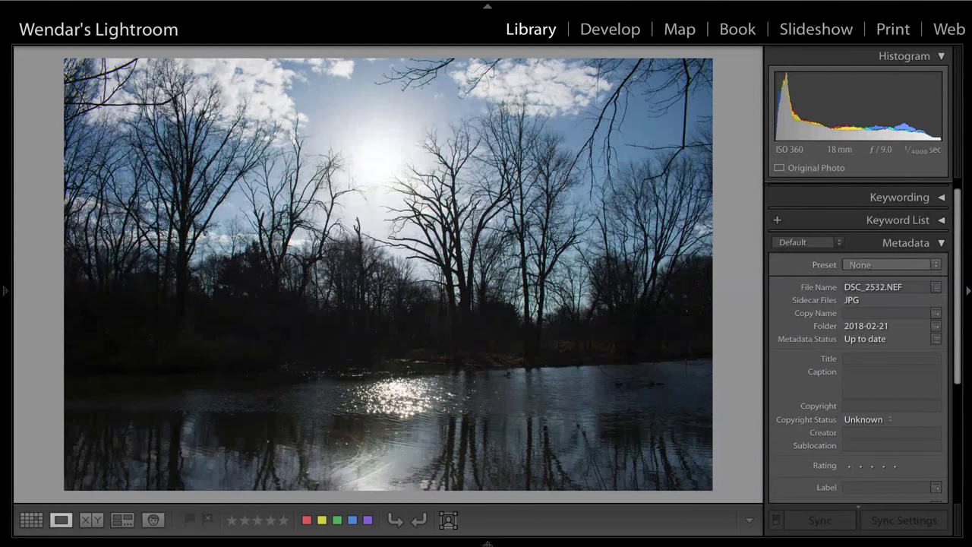
{"action": "key", "text": "p"}
{"action": "key", "text": "Right"}
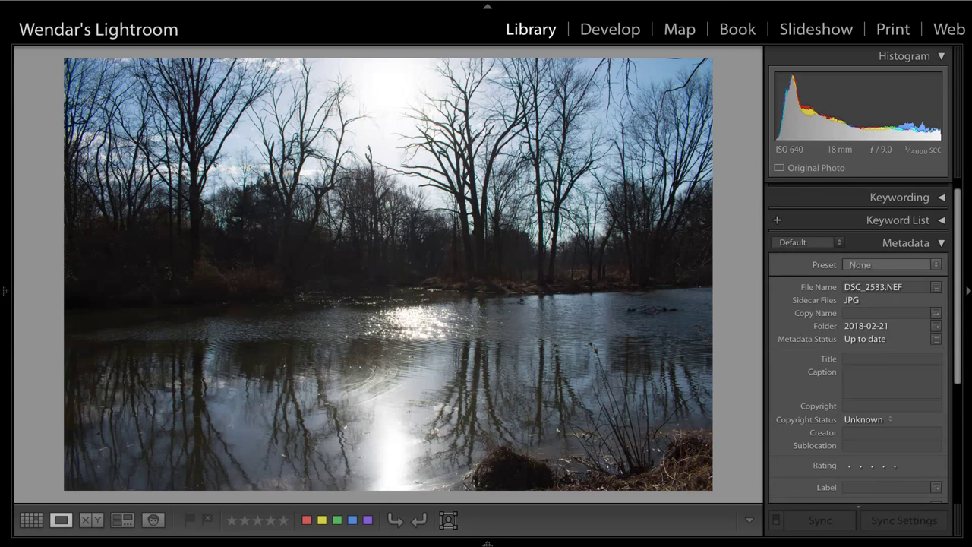
- Flag DSC_2533 as a pick after a glance at DSC_2532, then step on to DSC_2535
{"action": "key", "text": "Right"}
{"action": "key", "text": "Left"}
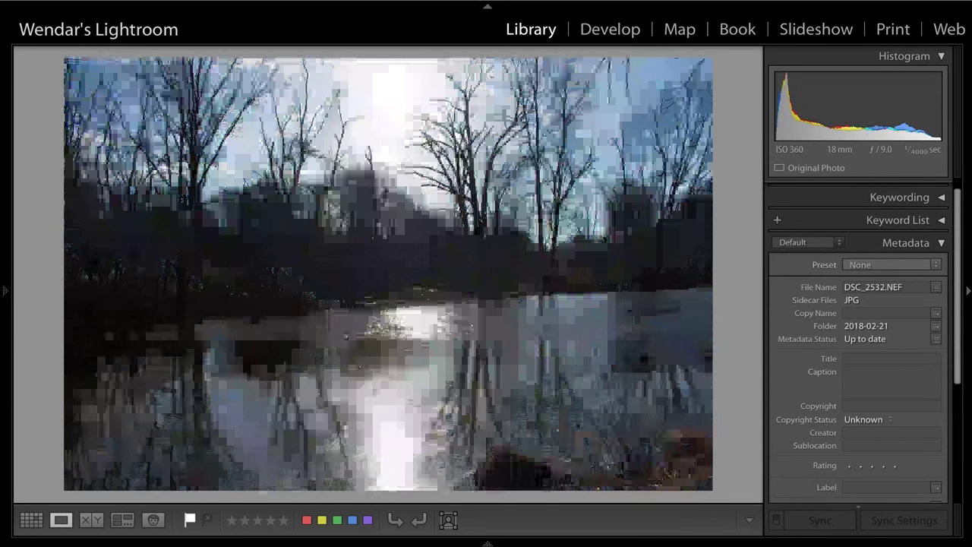
{"action": "key", "text": "p"}
{"action": "key", "text": "Right"}
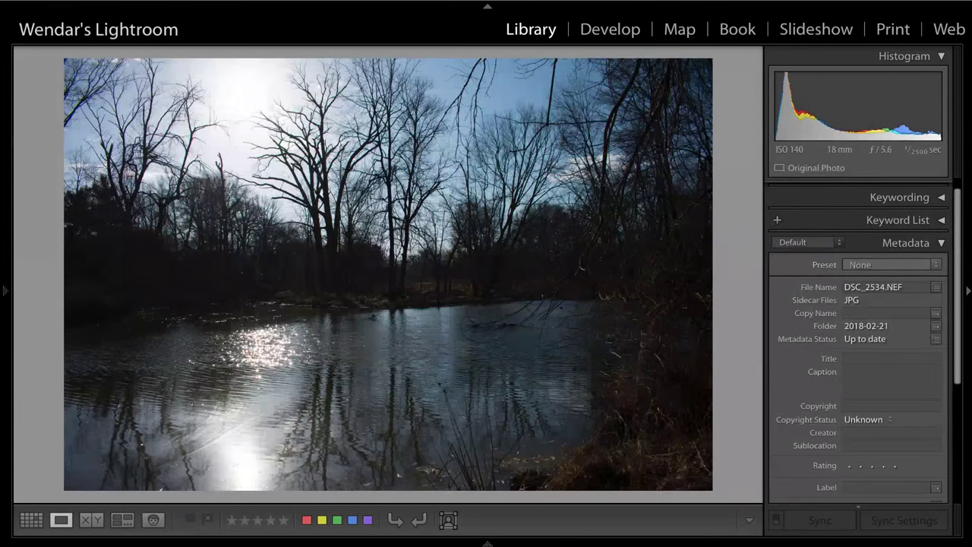
{"action": "key", "text": "Right"}
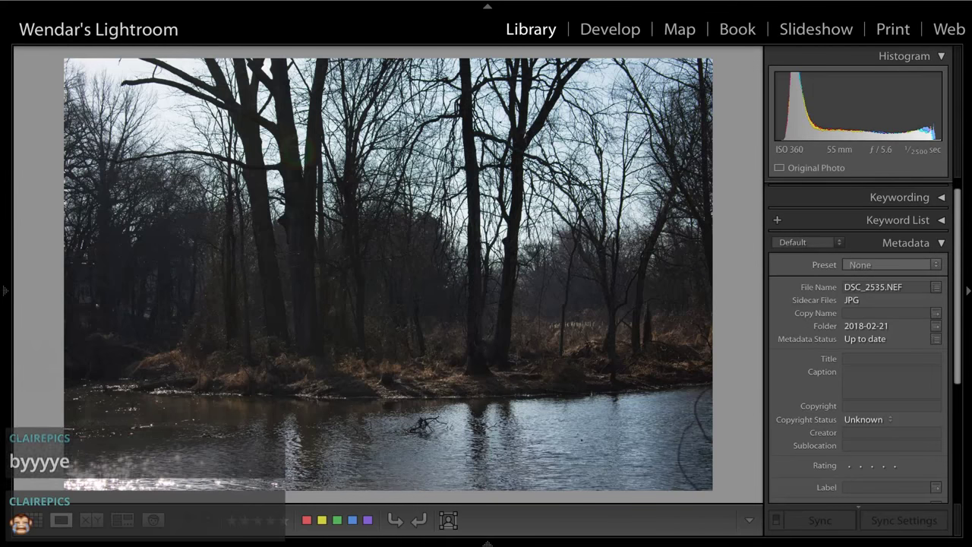
- Flag DSC_2534 as a pick after comparing it with DSC_2533 and DSC_2536
{"action": "key", "text": "Right"}
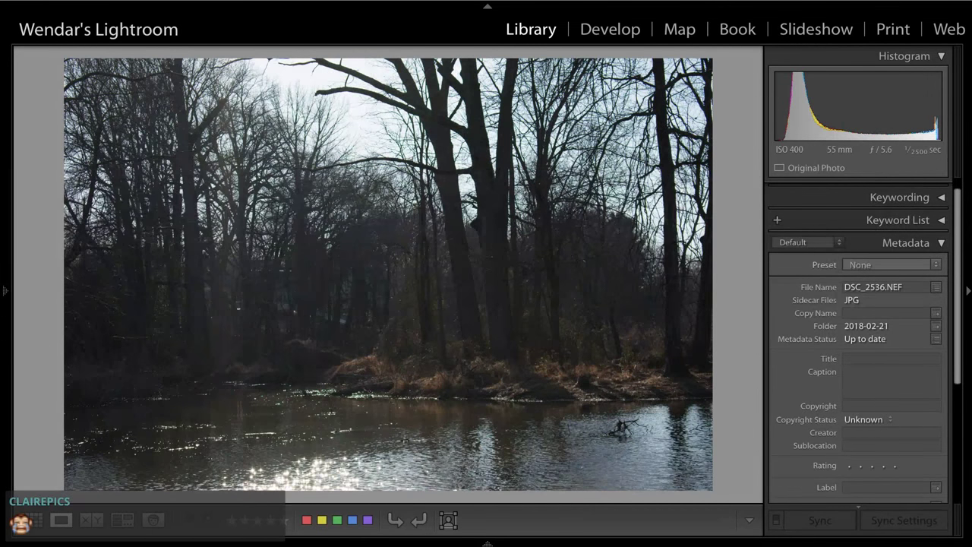
{"action": "key", "text": "Left"}
{"action": "key", "text": "Left"}
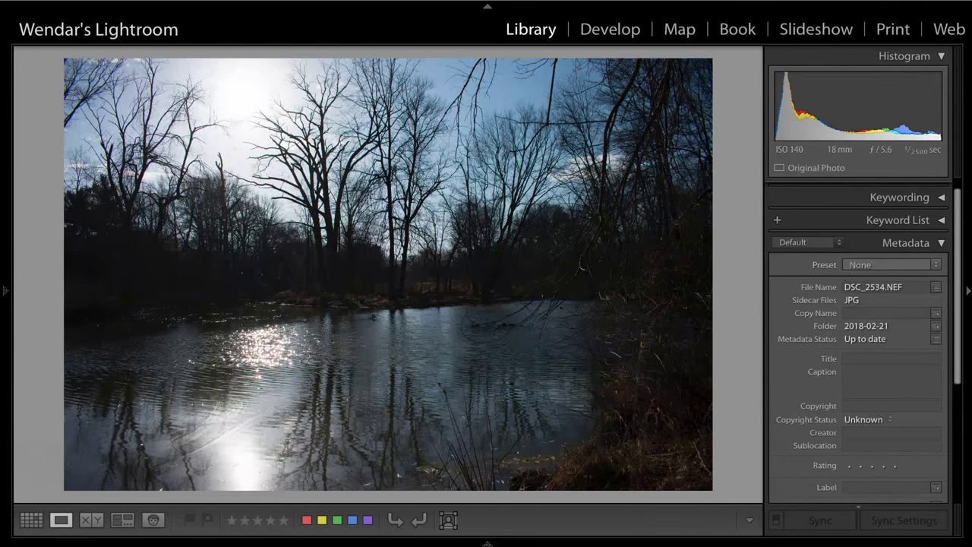
{"action": "key", "text": "Left"}
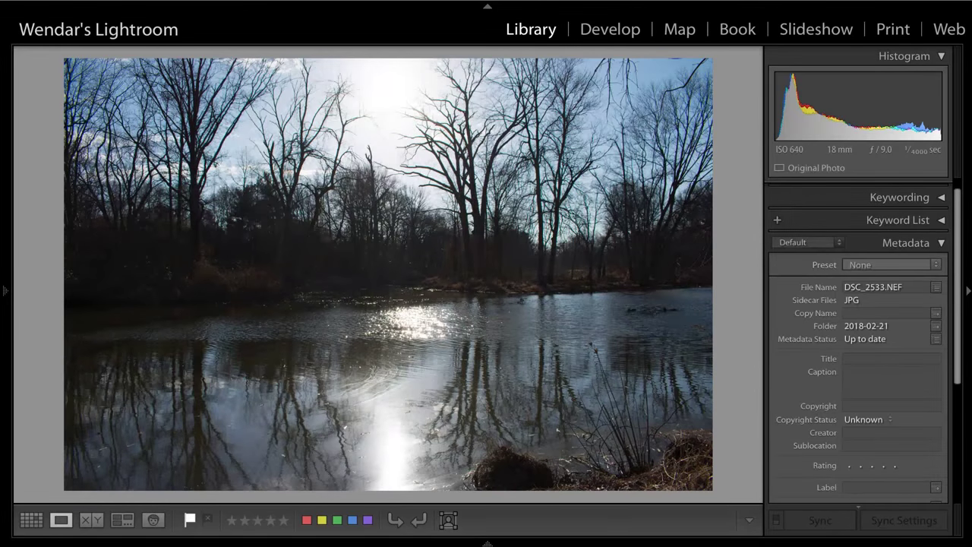
{"action": "key", "text": "Right"}
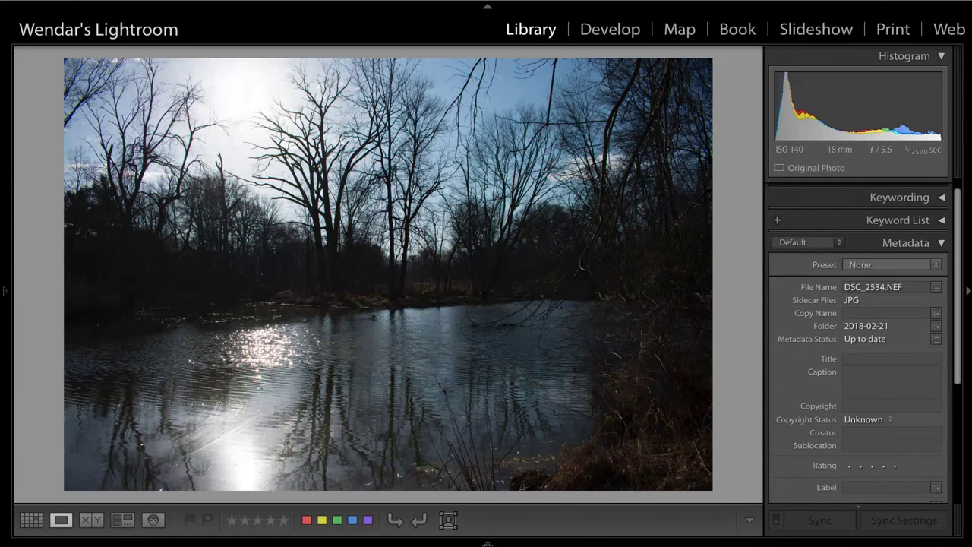
{"action": "key", "text": "p"}
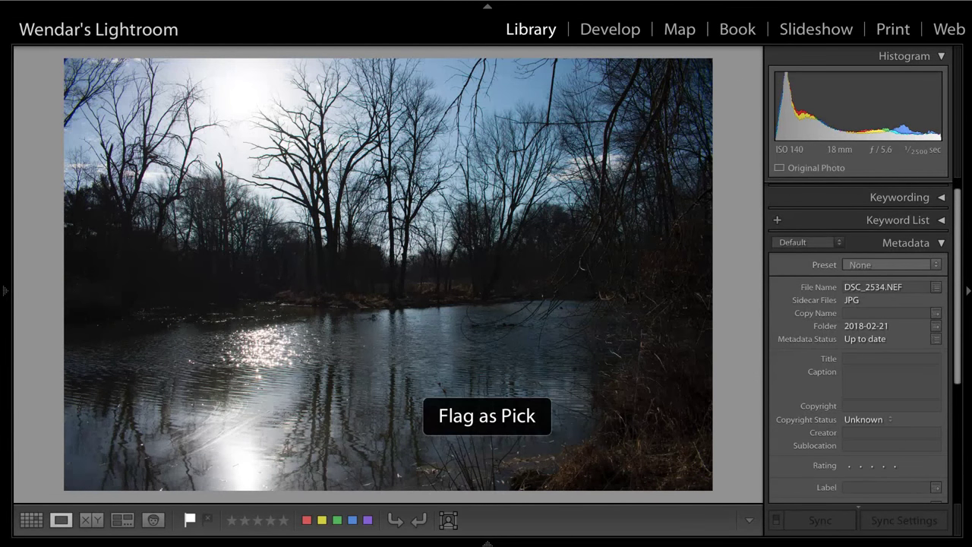
- Step through the river shots DSC_2535 to DSC_2538, comparing DSC_2537 and DSC_2538
{"action": "key", "text": "Right"}
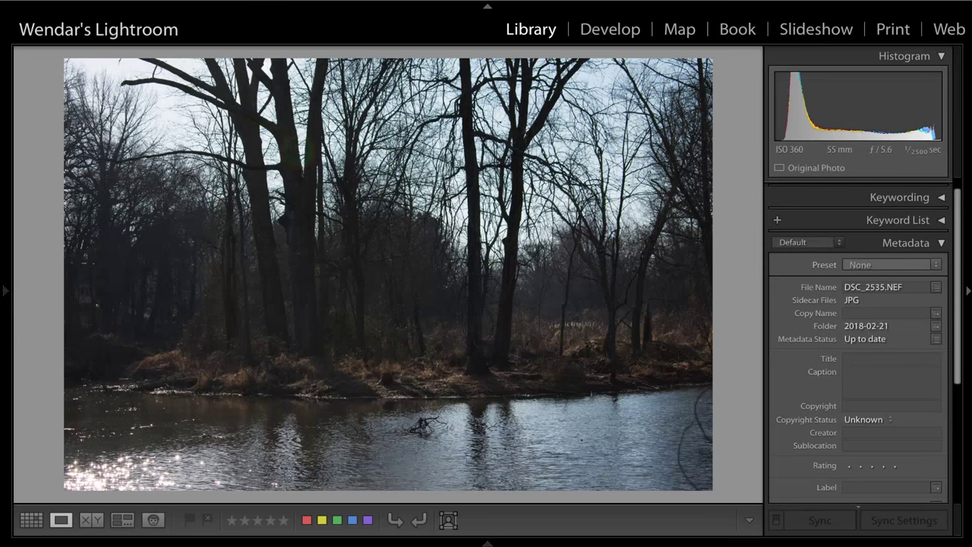
{"action": "key", "text": "Right"}
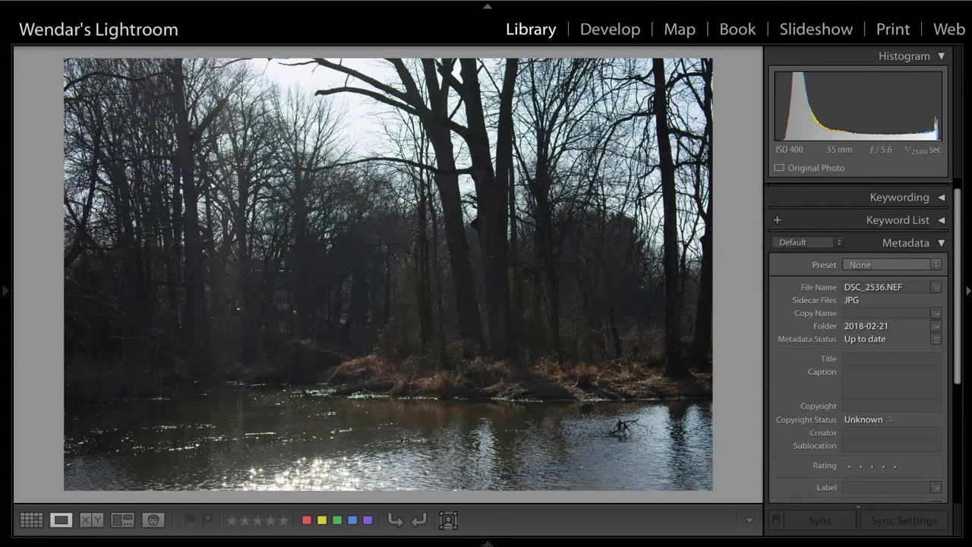
{"action": "key", "text": "Right"}
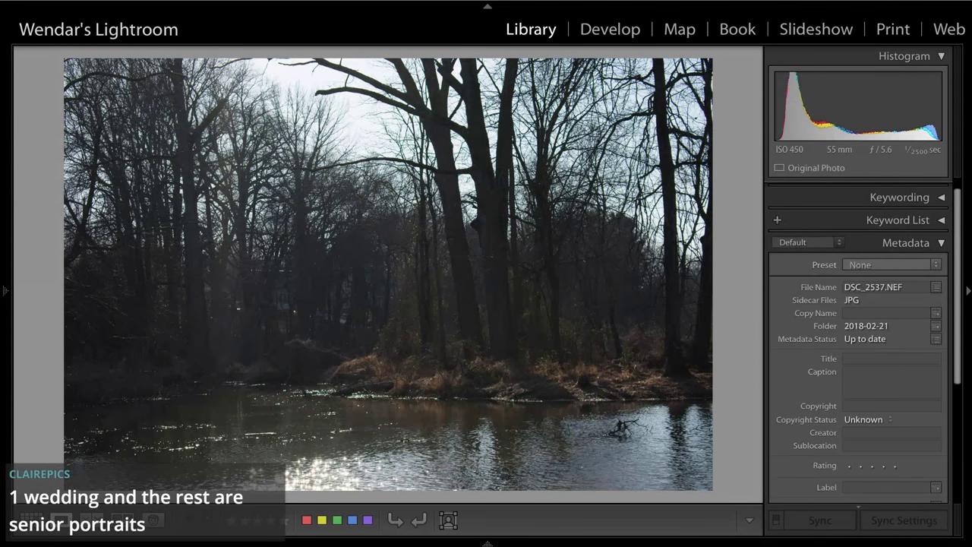
{"action": "key", "text": "Right"}
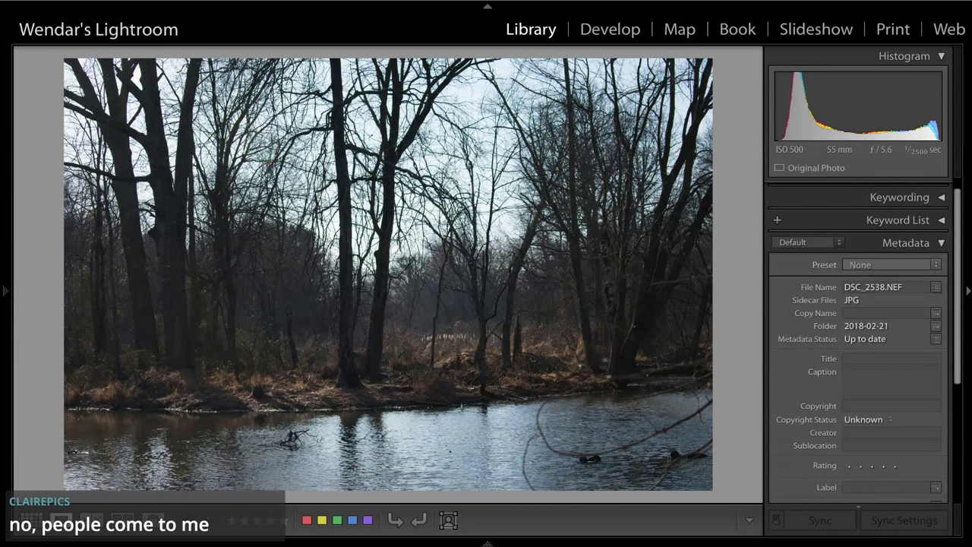
{"action": "key", "text": "Left"}
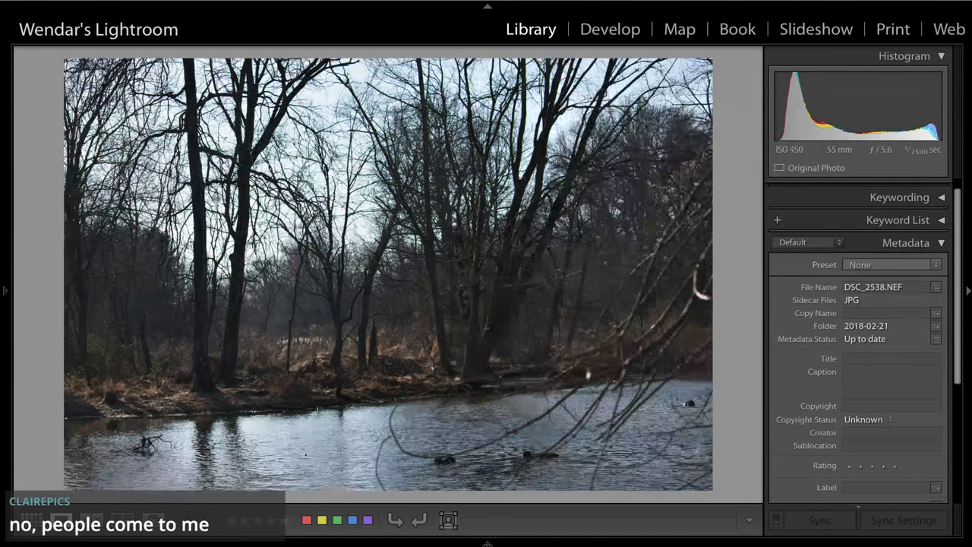
{"action": "key", "text": "Right"}
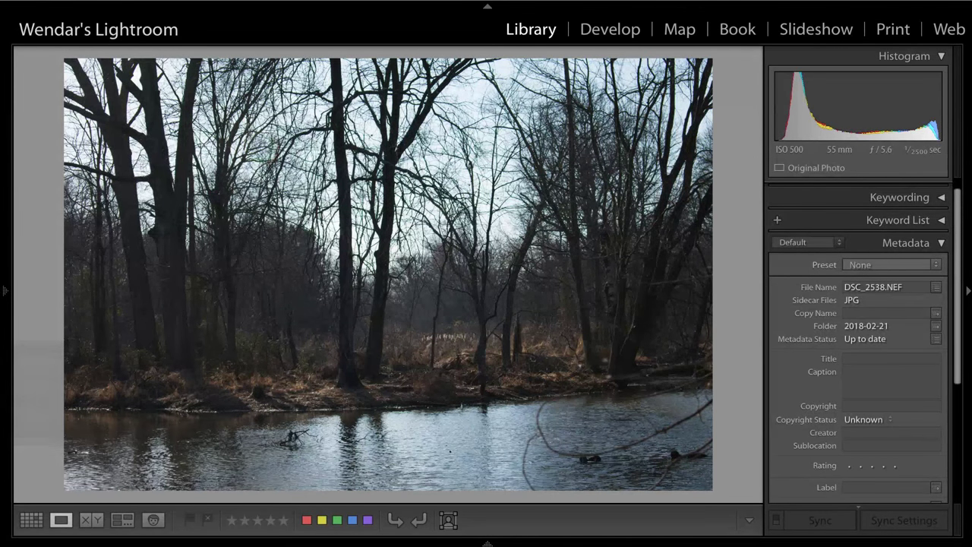
- Go back through the river frames to DSC_2535 and flag it as a pick
{"action": "key", "text": "Left"}
{"action": "key", "text": "Left"}
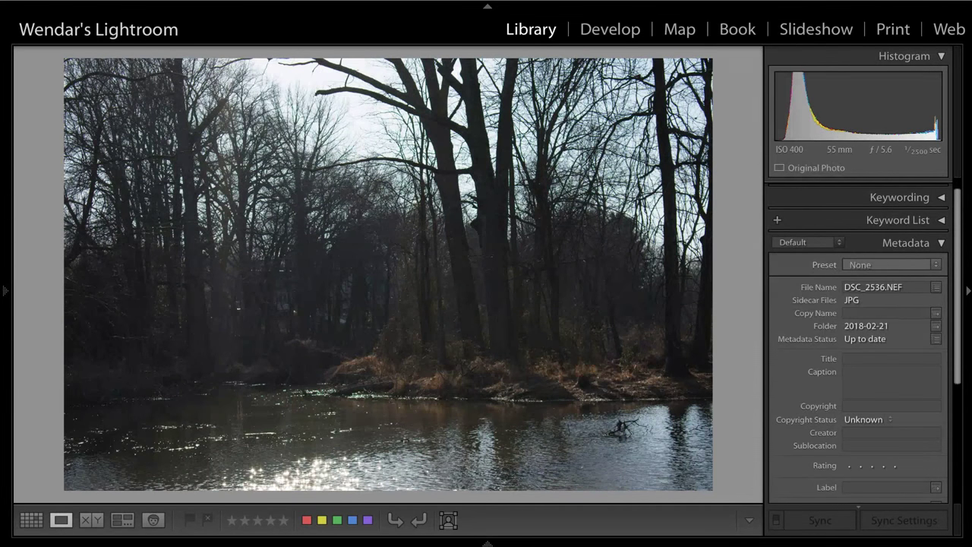
{"action": "key", "text": "Left"}
{"action": "key", "text": "Left"}
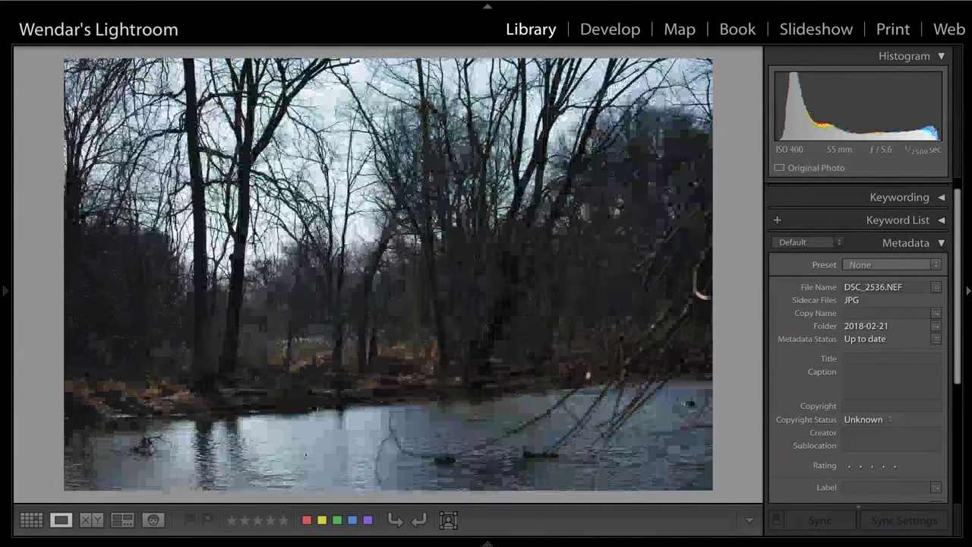
{"action": "key", "text": "Right"}
{"action": "key", "text": "Right"}
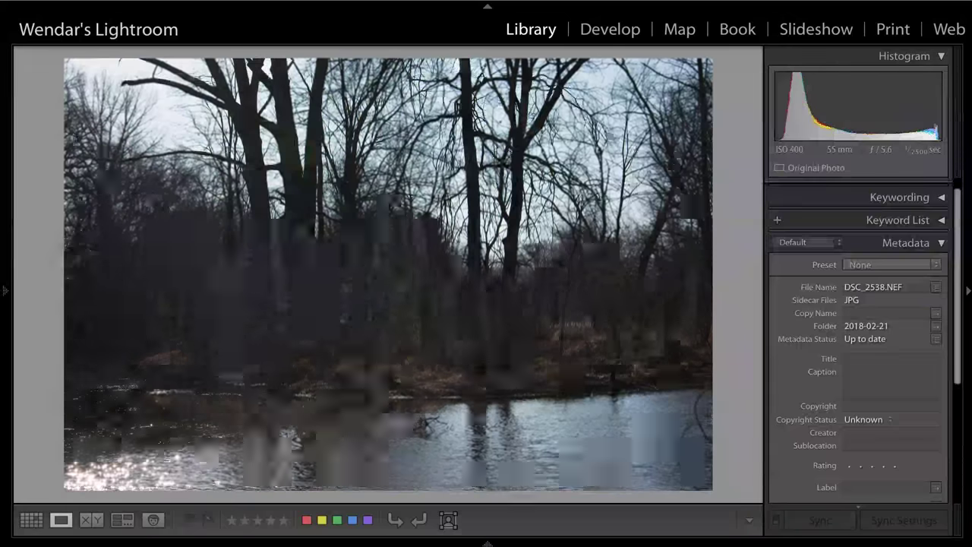
{"action": "key", "text": "Left"}
{"action": "key", "text": "Left"}
{"action": "key", "text": "Left"}
{"action": "key", "text": "p"}
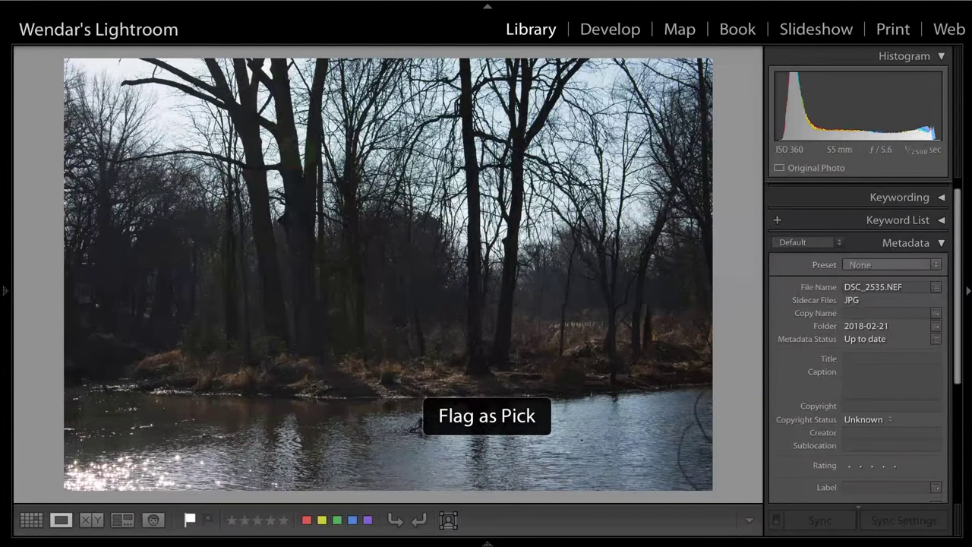
- Advance past DSC_2536 and DSC_2538 to DSC_2540
{"action": "key", "text": "Left"}
{"action": "key", "text": "Right"}
{"action": "key", "text": "Right"}
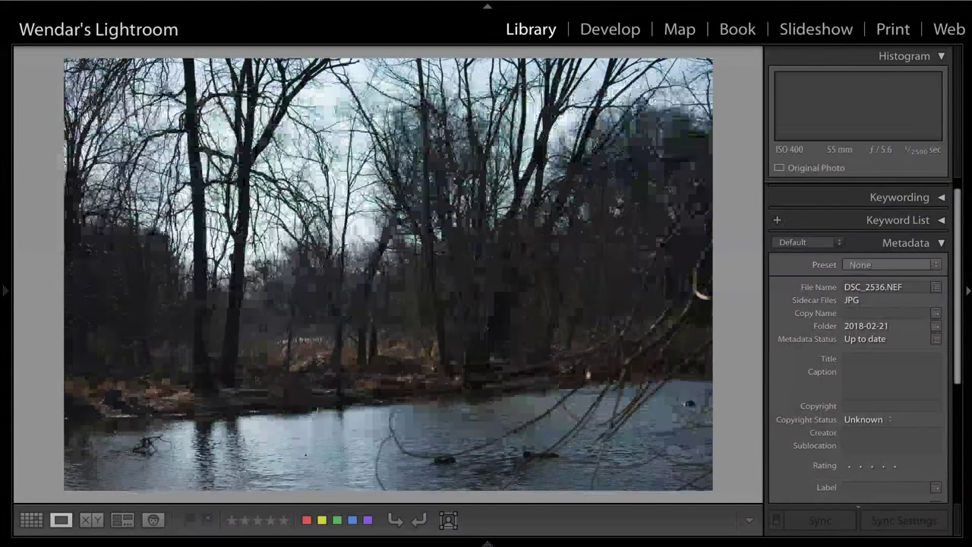
{"action": "key", "text": "Right"}
{"action": "key", "text": "Right"}
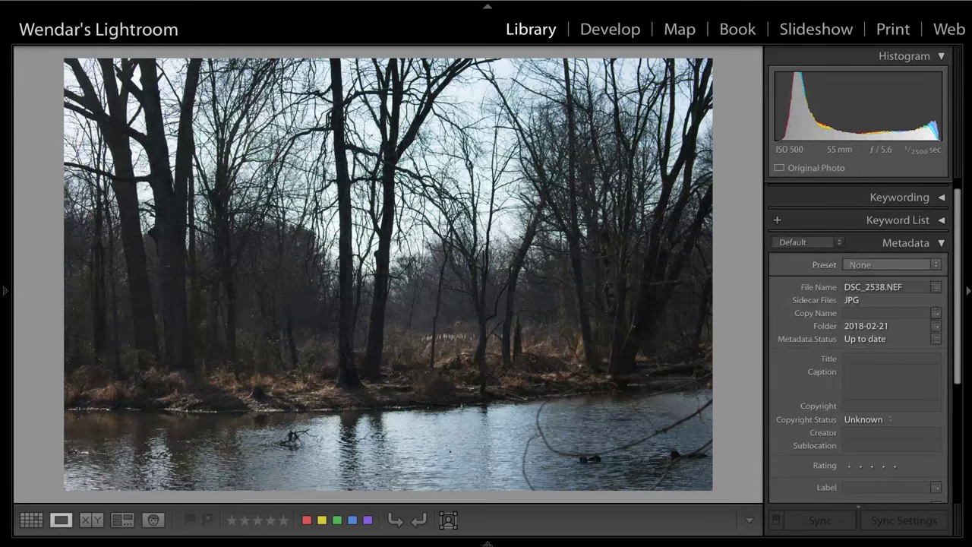
{"action": "key", "text": "Right"}
{"action": "key", "text": "Right"}
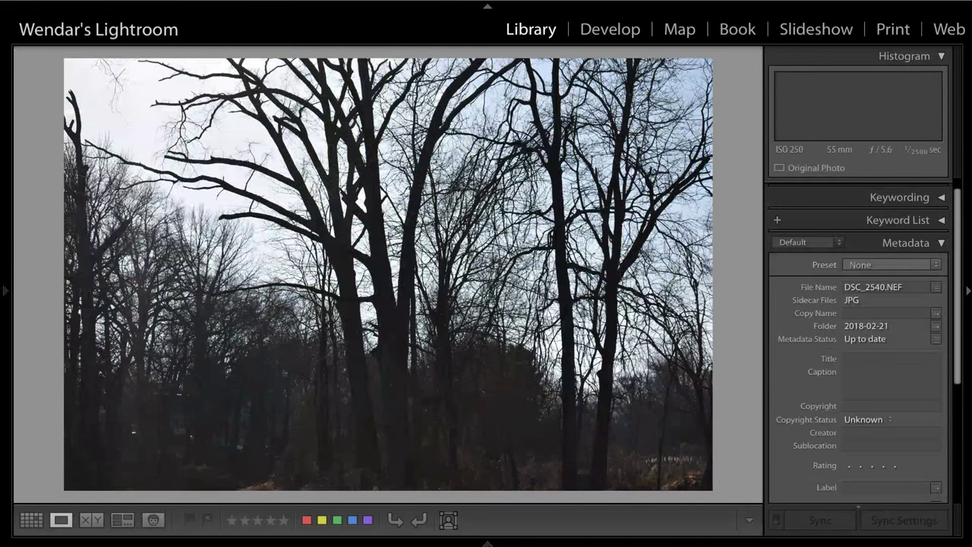
{"action": "key", "text": "Right"}
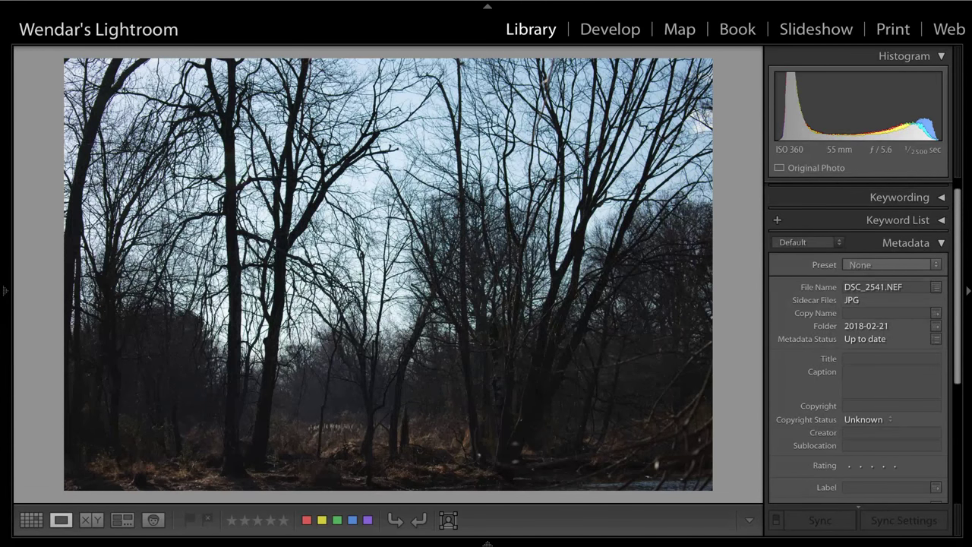
- Flag DSC_2541 as a pick after checking DSC_2542
{"action": "key", "text": "Right"}
{"action": "key", "text": "Left"}
{"action": "key", "text": "p"}
- Step on to DSC_2543 and switch to the People face view with O
{"action": "key", "text": "Right"}
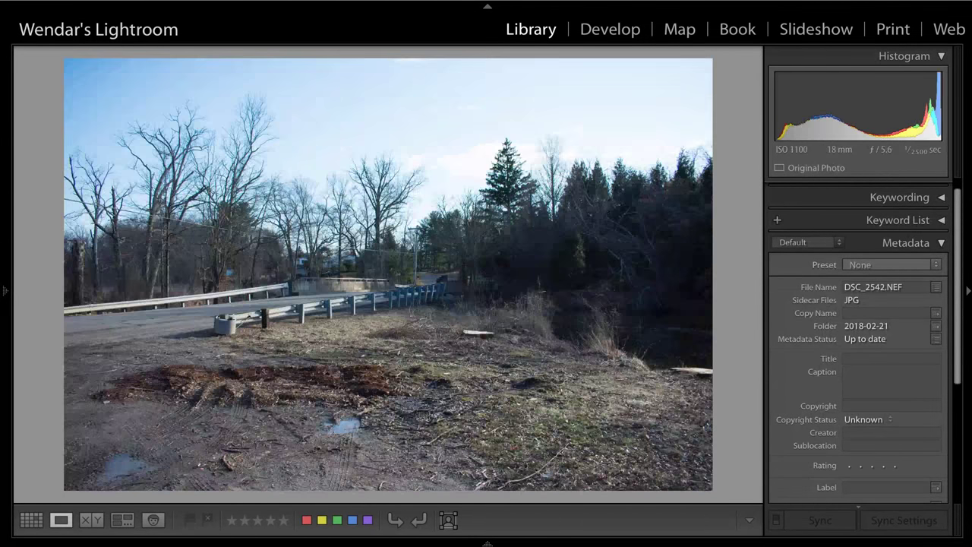
{"action": "key", "text": "Right"}
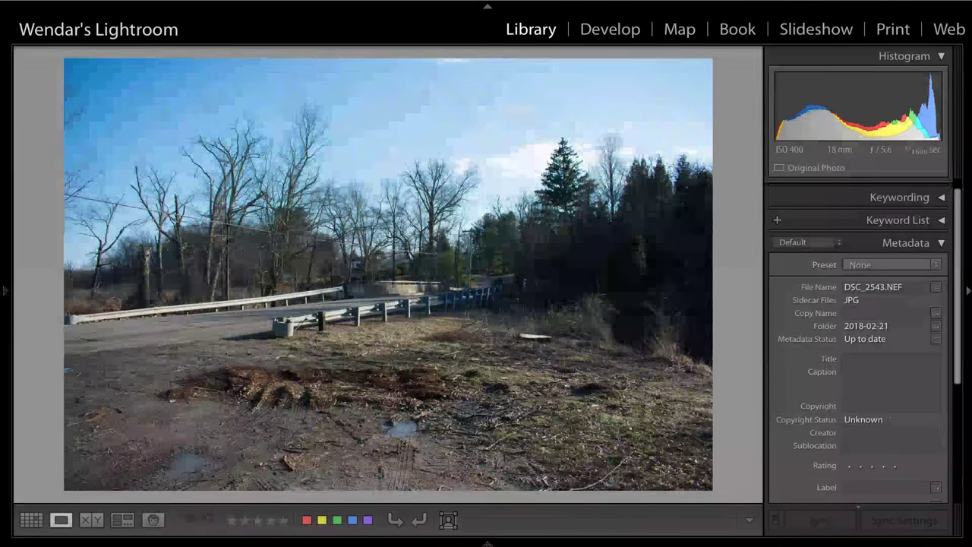
{"action": "key", "text": "o"}
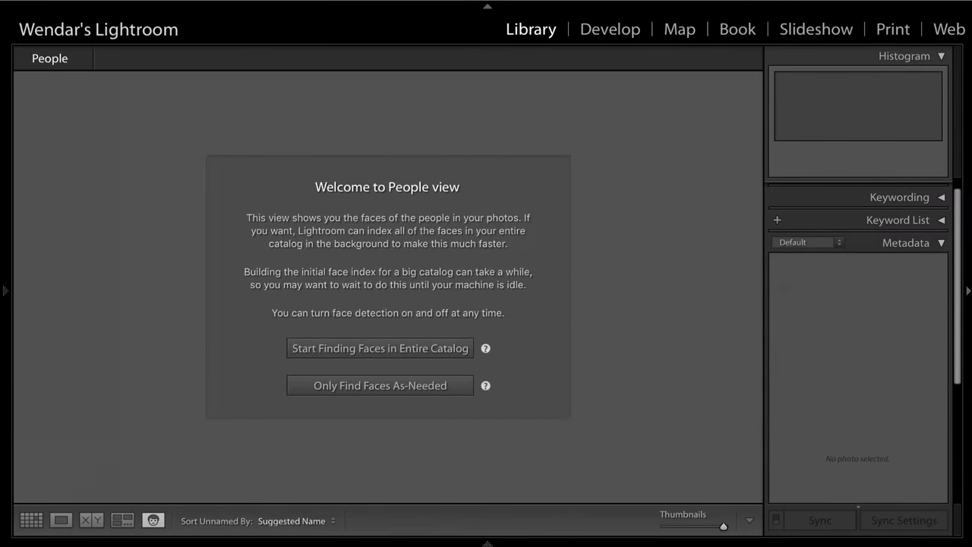
- Leave People view for the Grid and open photo 148, DSC_2545, in loupe
{"action": "left_click", "coordinate": [61, 520]}
{"action": "left_click", "coordinate": [33, 520]}
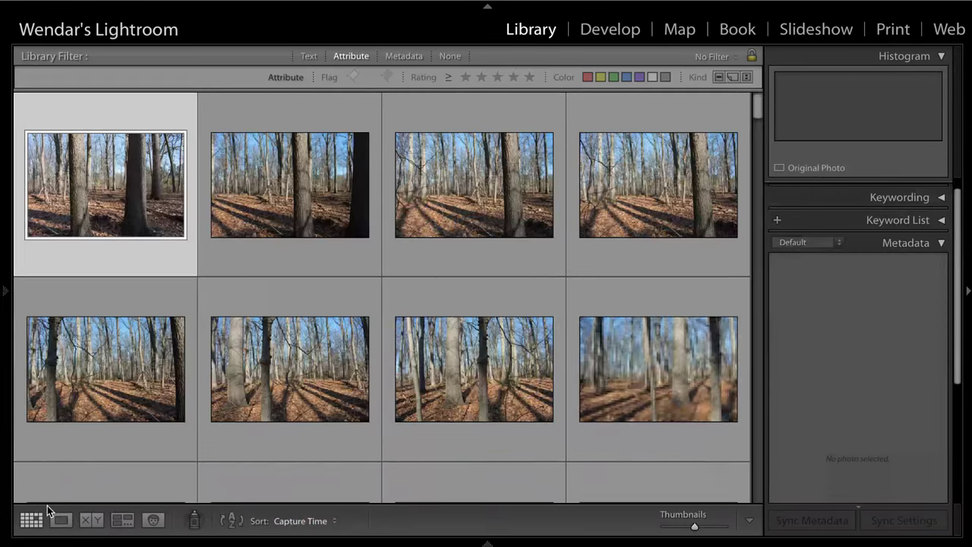
{"action": "scroll", "coordinate": [389, 356], "scroll_direction": "down", "scroll_amount": 5}
{"action": "scroll", "coordinate": [389, 356], "scroll_direction": "down", "scroll_amount": 15}
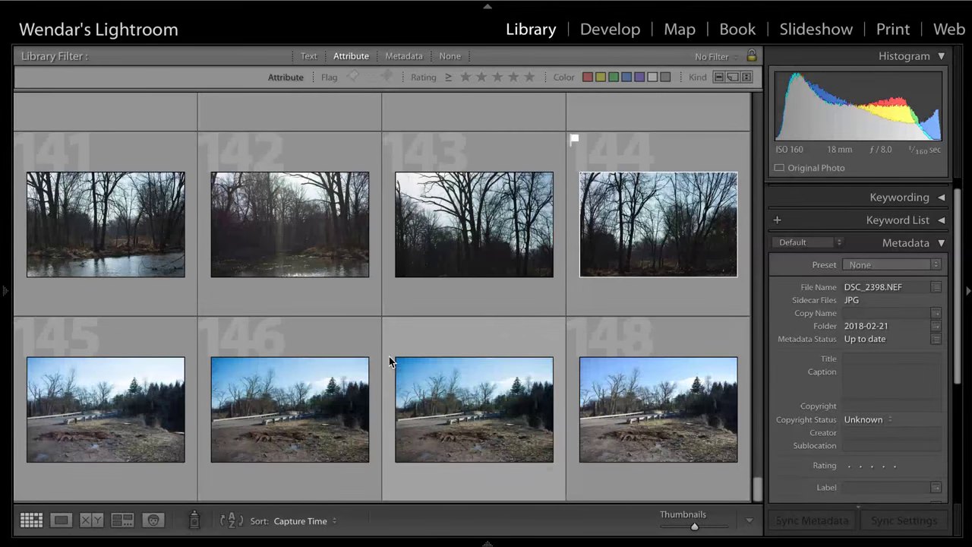
{"action": "double_click", "coordinate": [592, 408]}
- Flag DSC_2543 as a pick, then check DSC_2544 and DSC_2545 and return to it
{"action": "key", "text": "Left"}
{"action": "key", "text": "Left"}
{"action": "key", "text": "Left"}
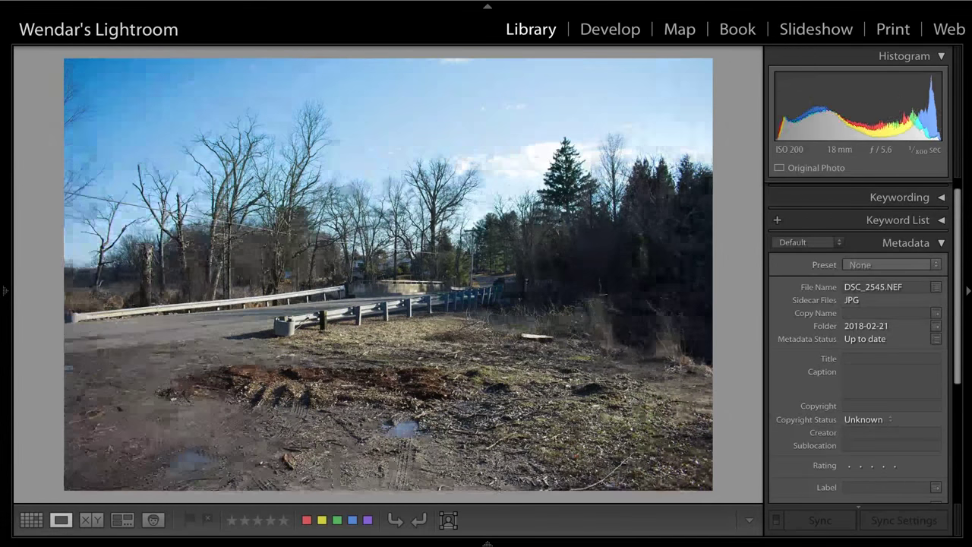
{"action": "key", "text": "Right"}
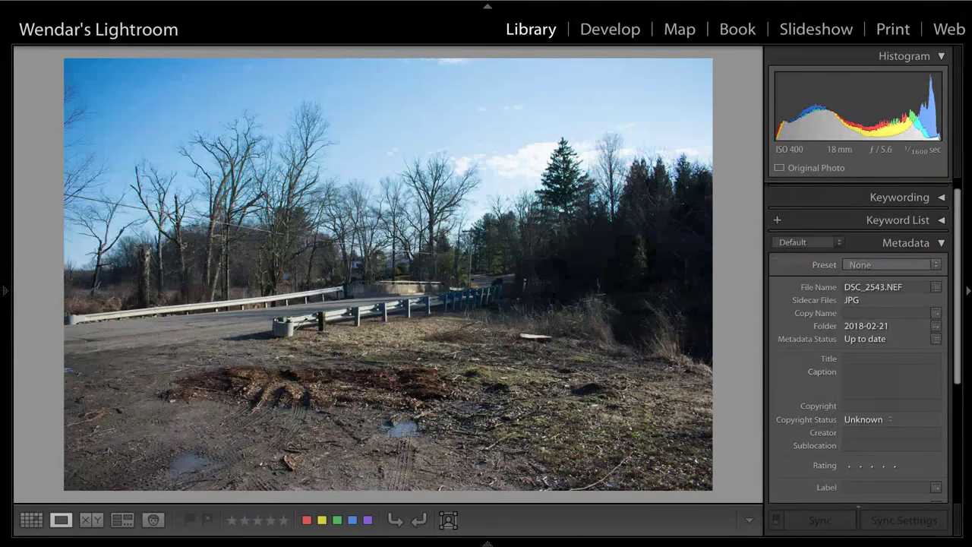
{"action": "key", "text": "p"}
{"action": "key", "text": "Right"}
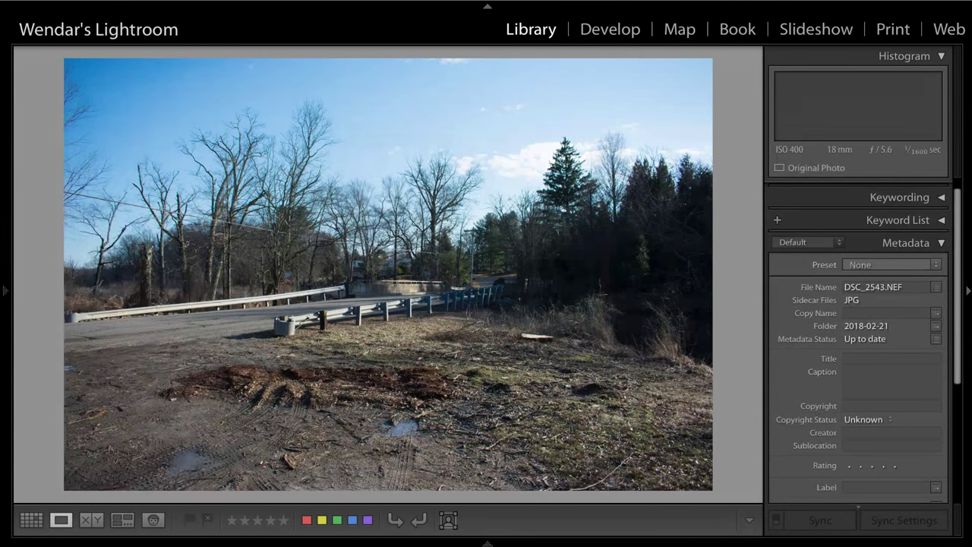
{"action": "key", "text": "Right"}
{"action": "key", "text": "Left"}
{"action": "key", "text": "Left"}
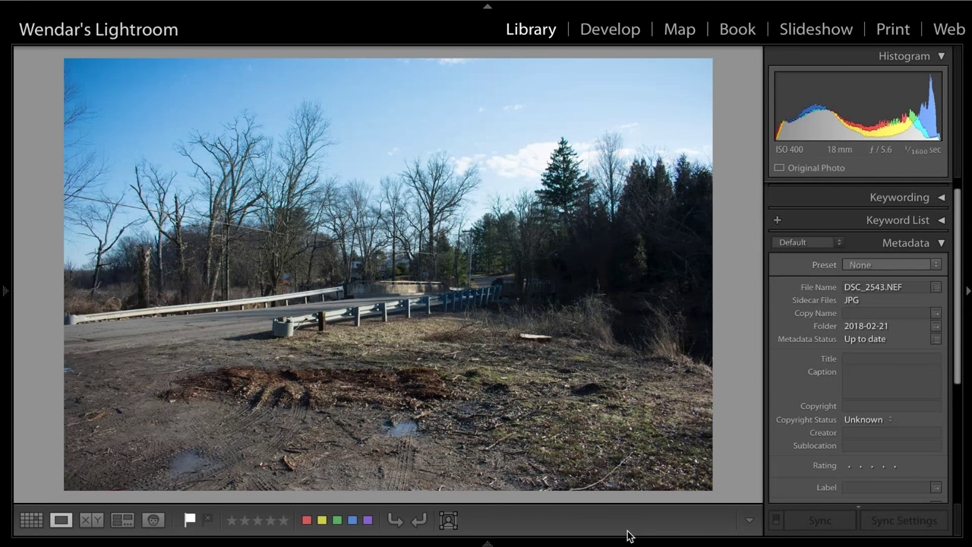
- Filter the Library grid to Flagged photos only and select the first pick
{"action": "left_click", "coordinate": [34, 519]}
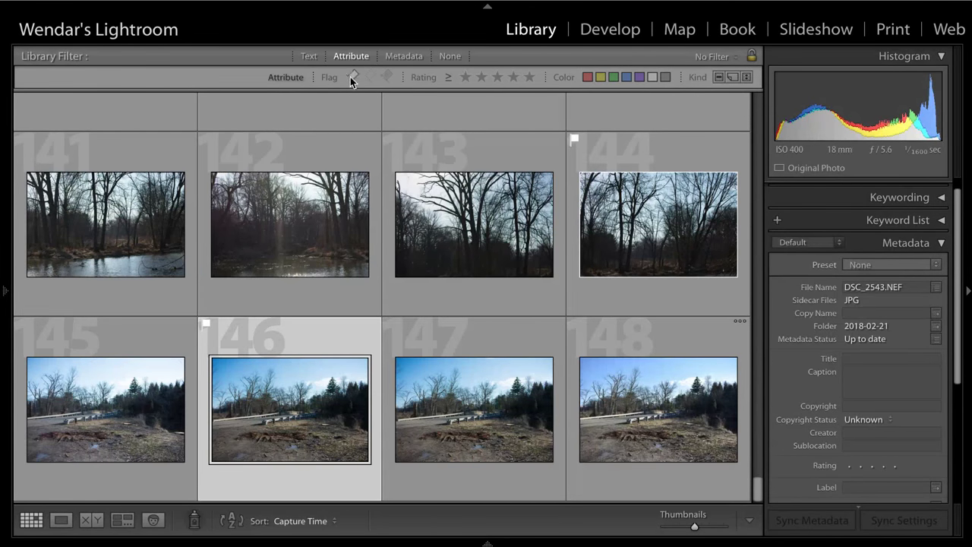
{"action": "left_click", "coordinate": [353, 77]}
{"action": "left_click", "coordinate": [353, 75]}
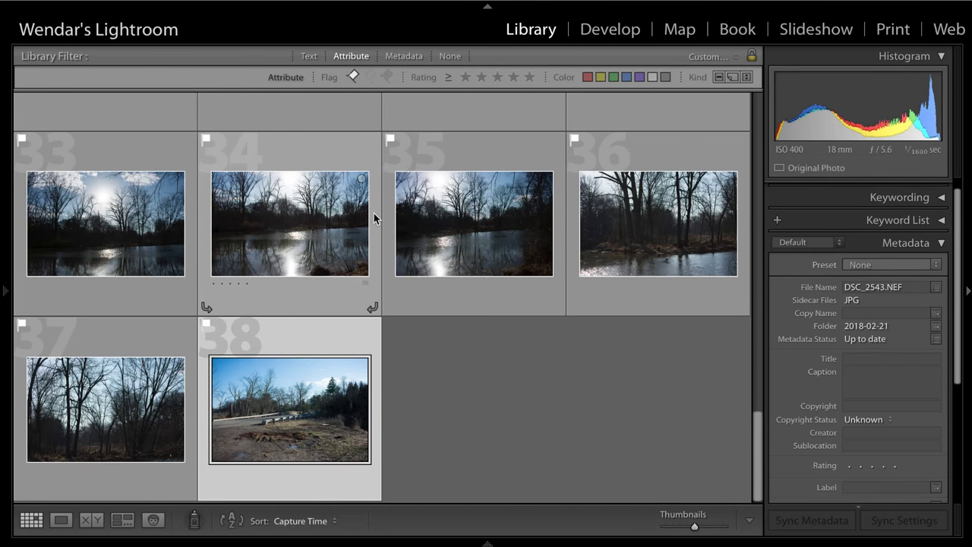
{"action": "scroll", "coordinate": [374, 212], "scroll_direction": "up", "scroll_amount": 15}
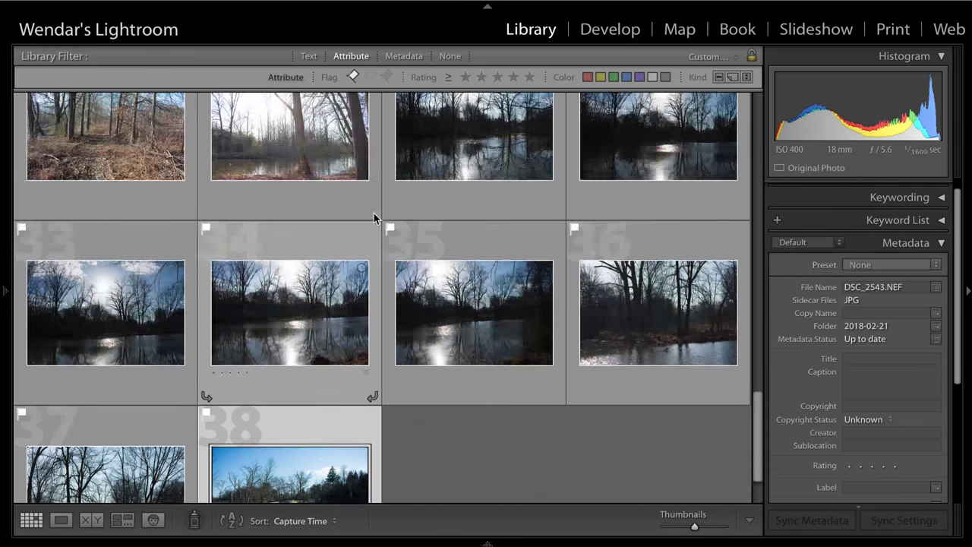
{"action": "left_click", "coordinate": [149, 199]}
- Open the first pick in loupe and flip between forest shots DSC_2412 and DSC_2414
{"action": "double_click", "coordinate": [149, 200]}
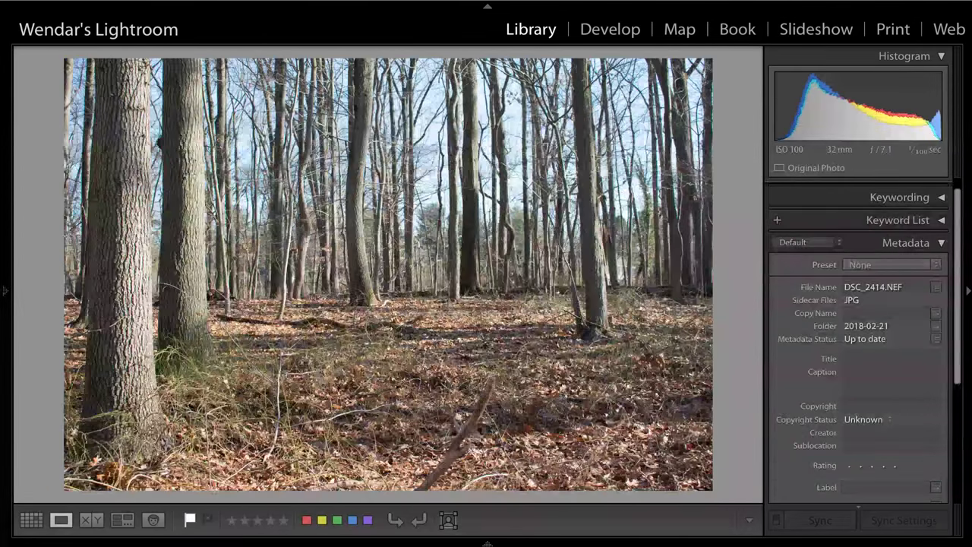
{"action": "key", "text": "Right"}
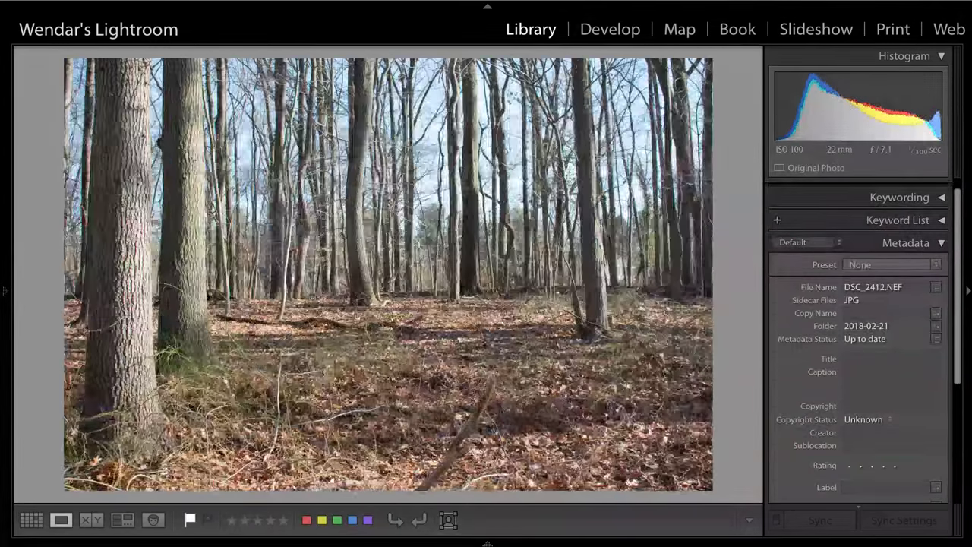
{"action": "key", "text": "Right"}
{"action": "key", "text": "Right"}
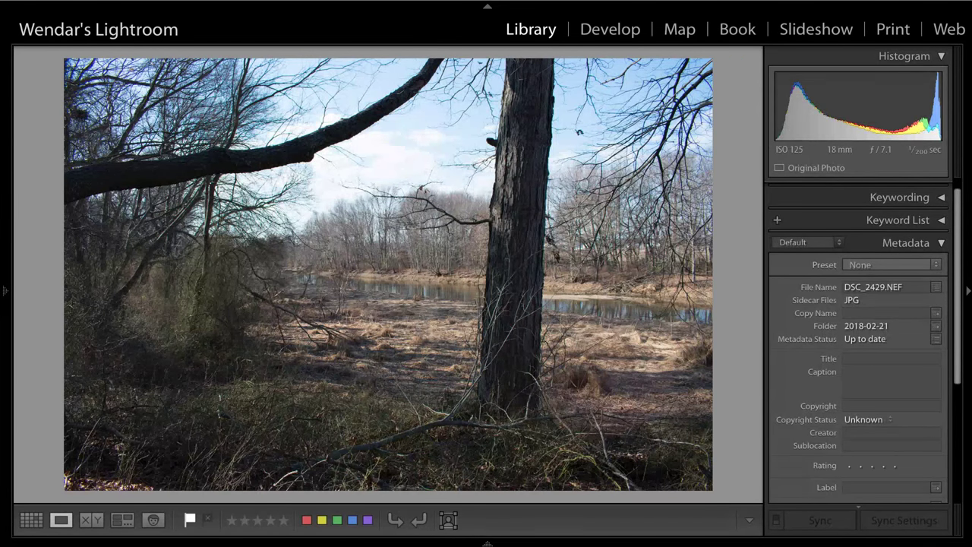
{"action": "key", "text": "Left"}
{"action": "key", "text": "Left"}
{"action": "key", "text": "Left"}
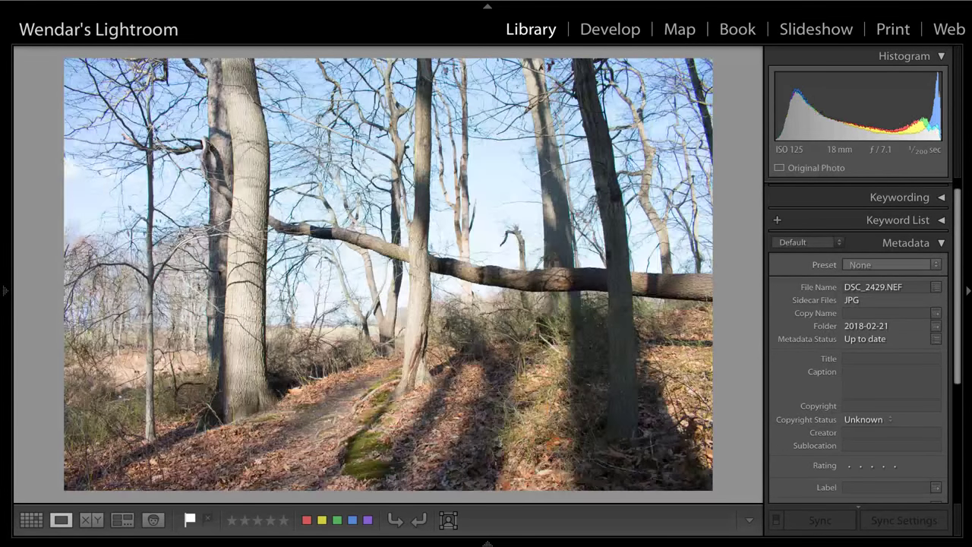
{"action": "key", "text": "Left"}
{"action": "key", "text": "Left"}
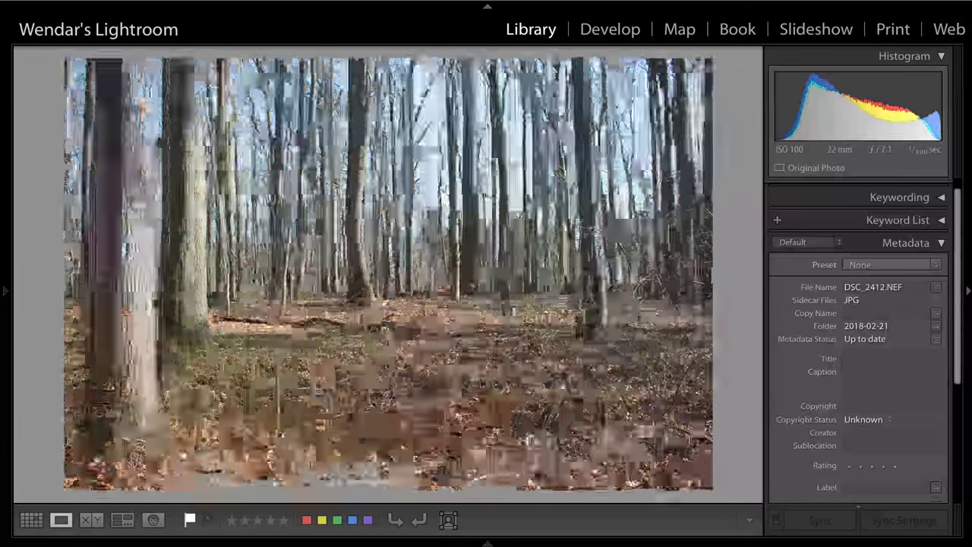
{"action": "key", "text": "Right"}
{"action": "key", "text": "Right"}
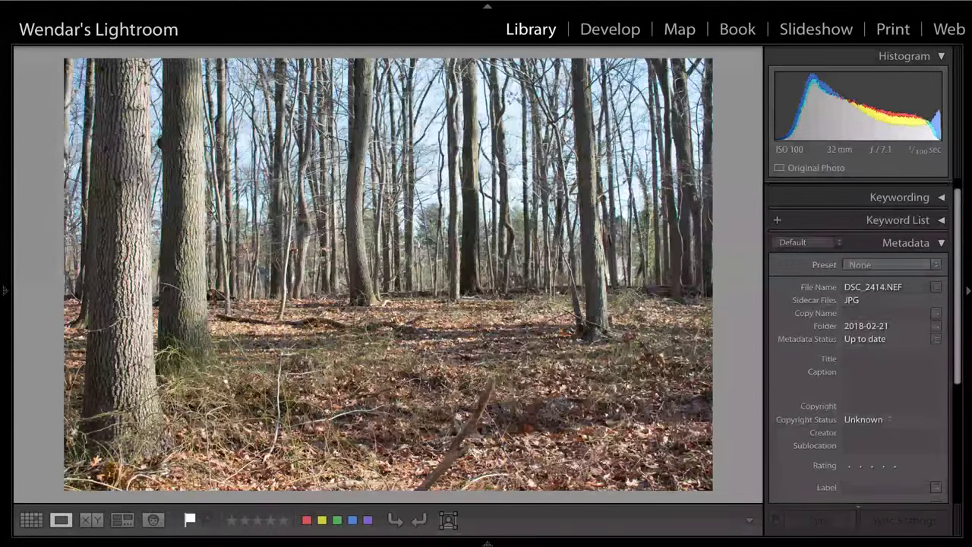
{"action": "key", "text": "Left"}
{"action": "key", "text": "Left"}
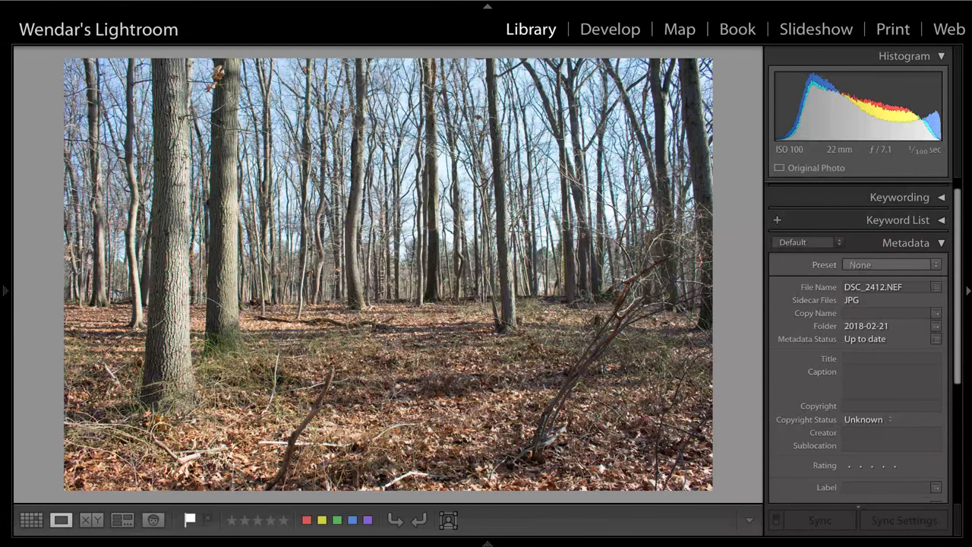
{"action": "key", "text": "Left"}
- Keep alternating between DSC_2412 and DSC_2414, ending on DSC_2414
{"action": "key", "text": "Right"}
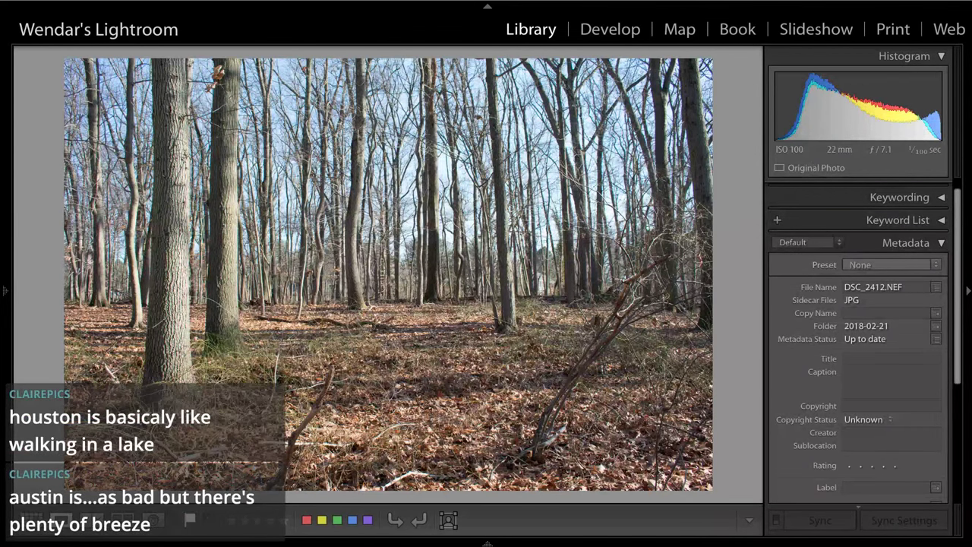
{"action": "key", "text": "Right"}
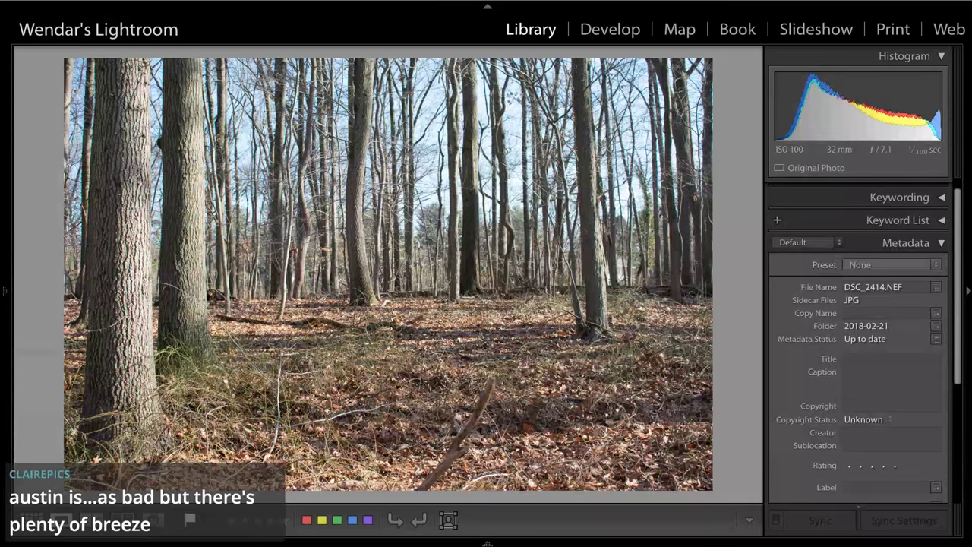
{"action": "key", "text": "Left"}
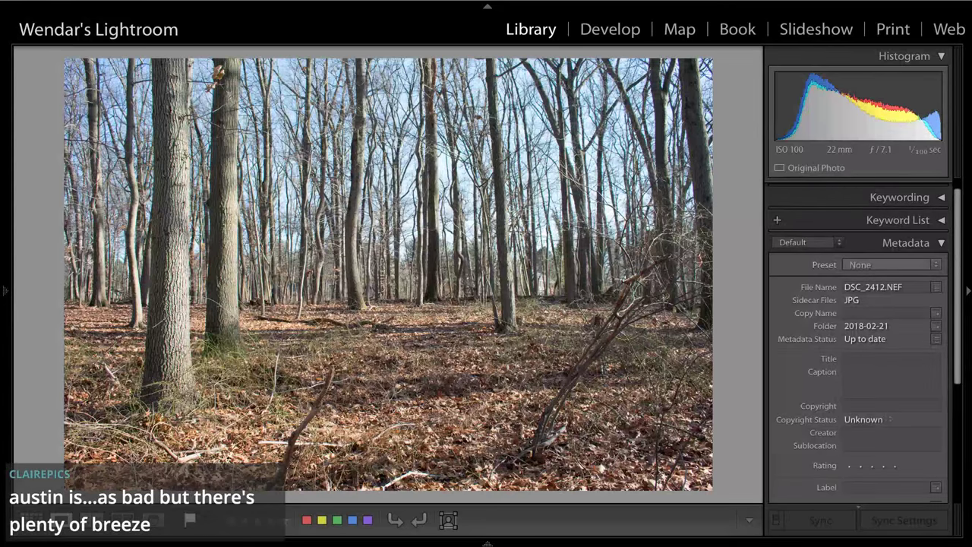
{"action": "key", "text": "Right"}
{"action": "key", "text": "Right"}
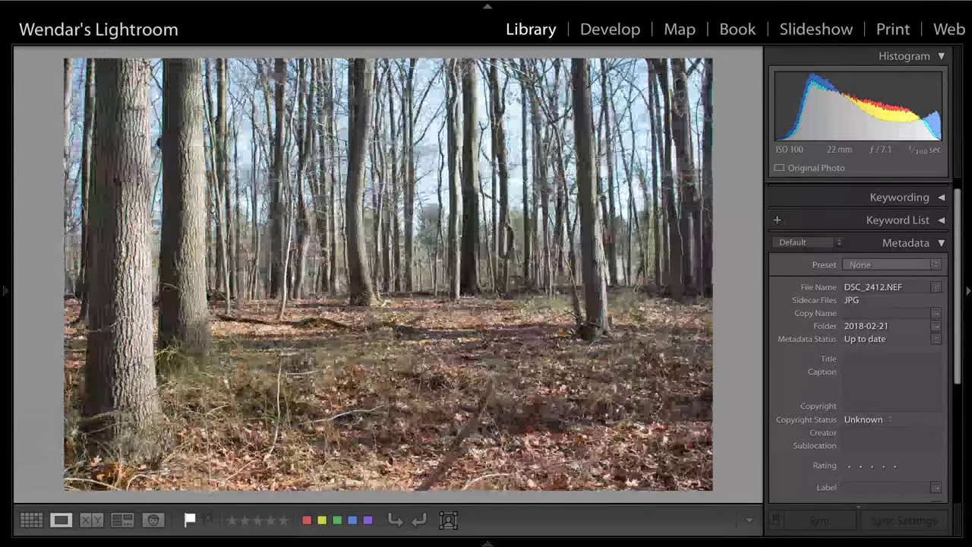
{"action": "key", "text": "Left"}
{"action": "key", "text": "Left"}
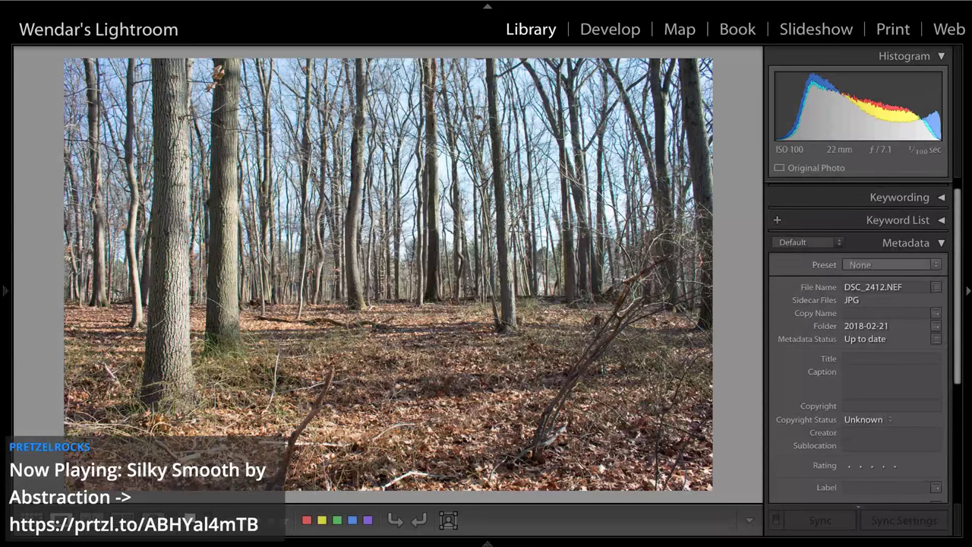
{"action": "key", "text": "Right"}
{"action": "key", "text": "Right"}
{"action": "key", "text": "Right"}
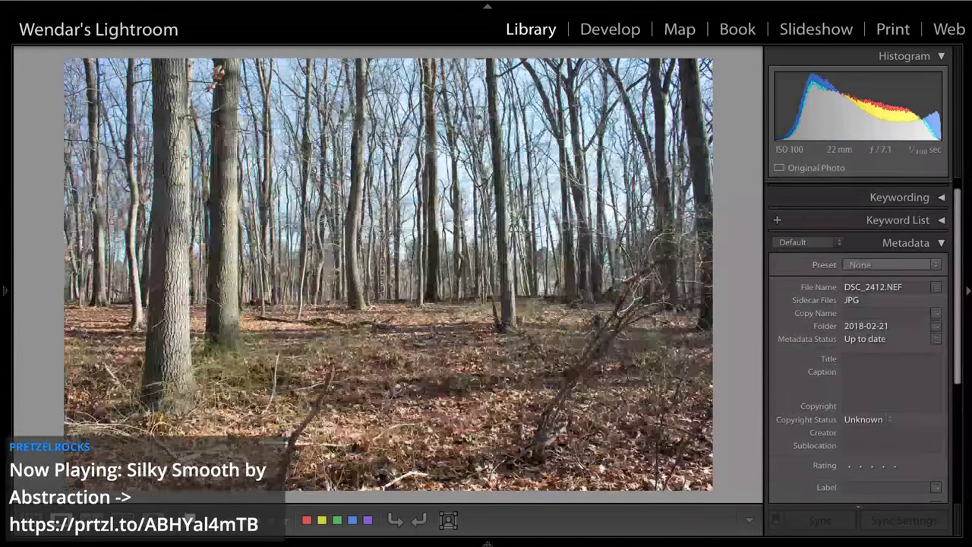
{"action": "key", "text": "Right"}
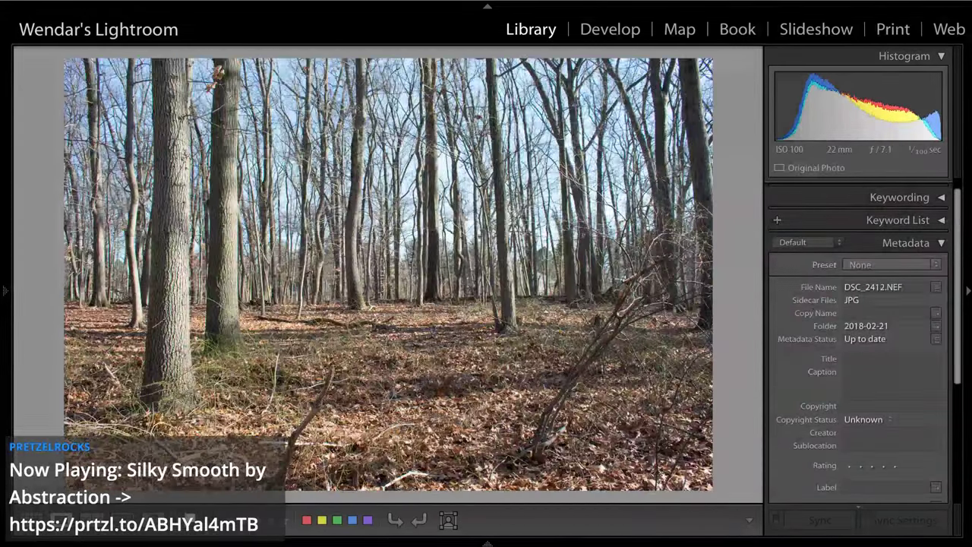
{"action": "key", "text": "Left"}
{"action": "key", "text": "Right"}
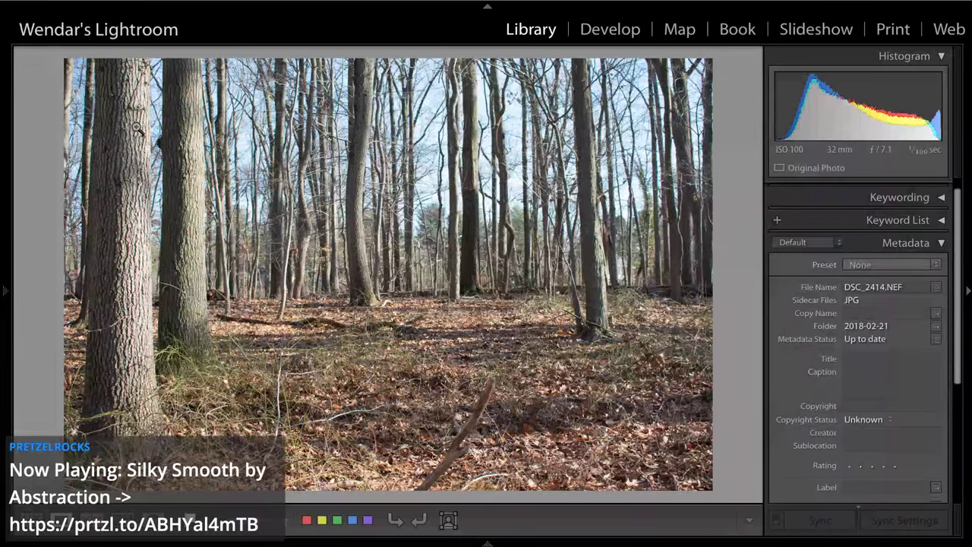
- Zoom in to check DSC_2414's detail, compare it with DSC_2412, and remove its pick flag
{"action": "left_click", "coordinate": [350, 230]}
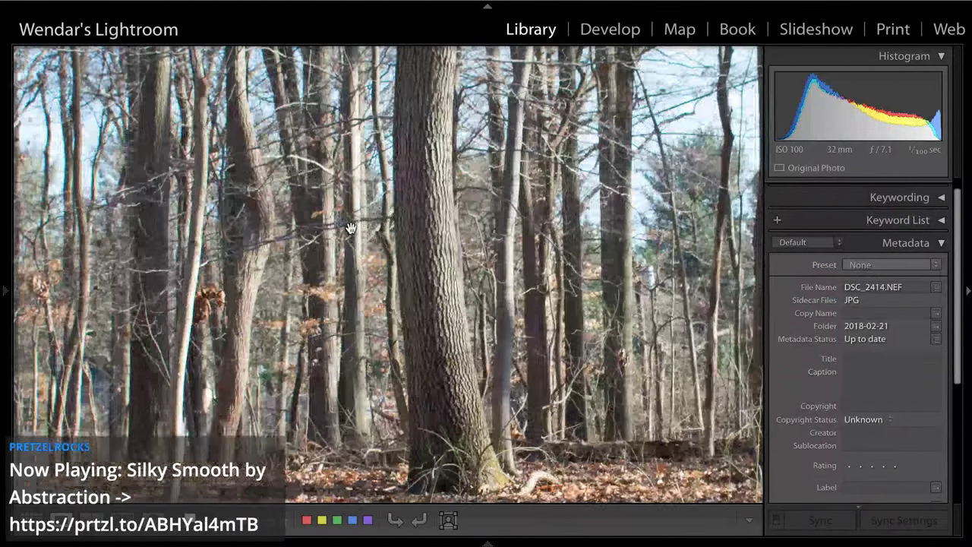
{"action": "left_click", "coordinate": [422, 251]}
{"action": "key", "text": "Left"}
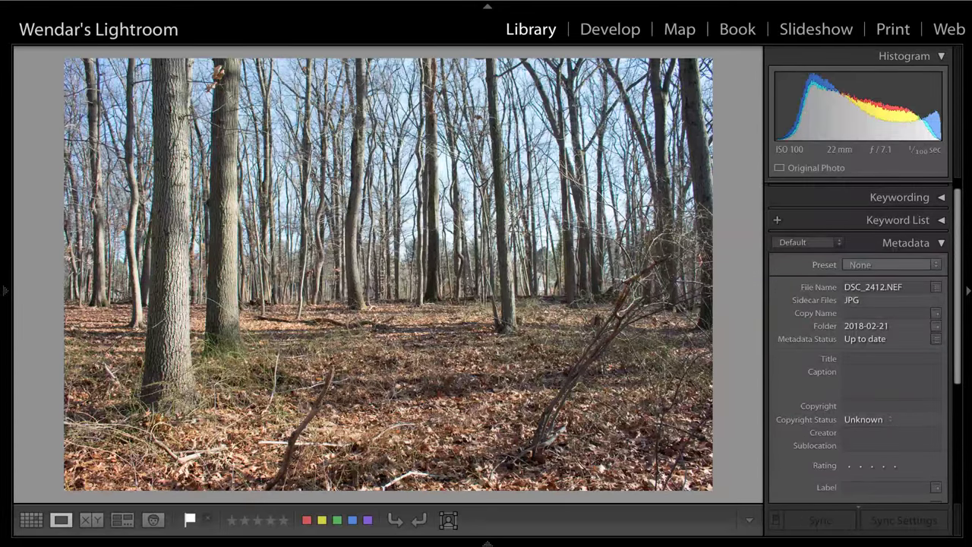
{"action": "key", "text": "Right"}
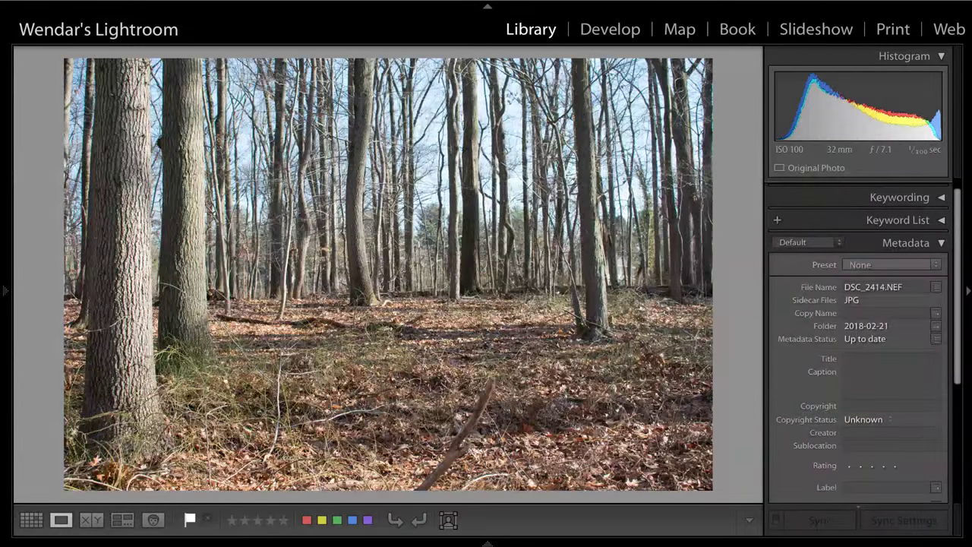
{"action": "key", "text": "Left"}
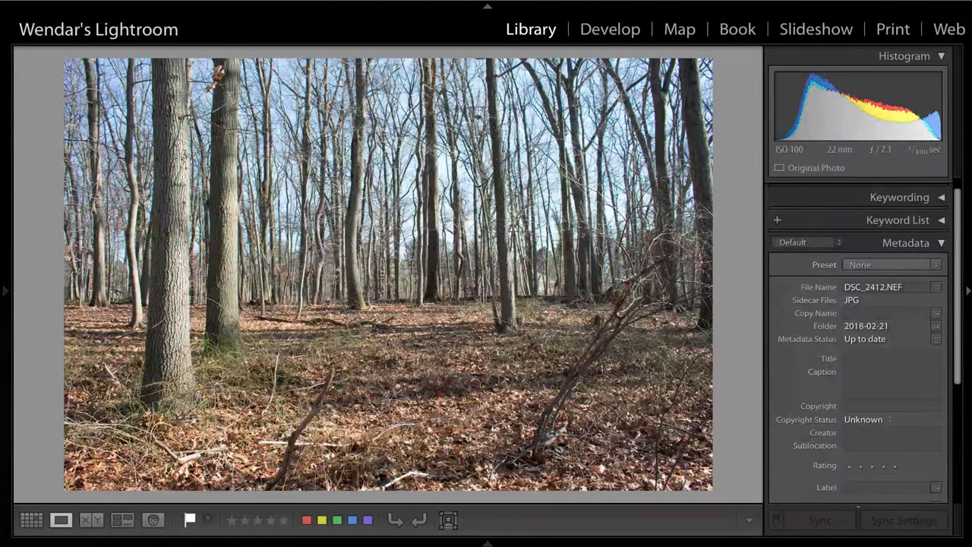
{"action": "key", "text": "Right"}
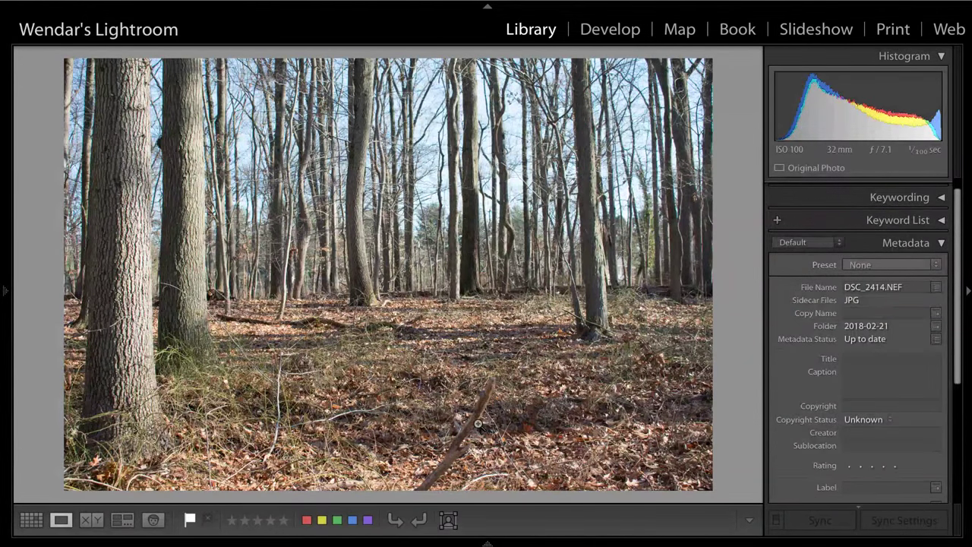
{"action": "key", "text": "u"}
- Move to the fallen-log photo DSC_2426, glancing back at DSC_2414
{"action": "key", "text": "Right"}
{"action": "key", "text": "Right"}
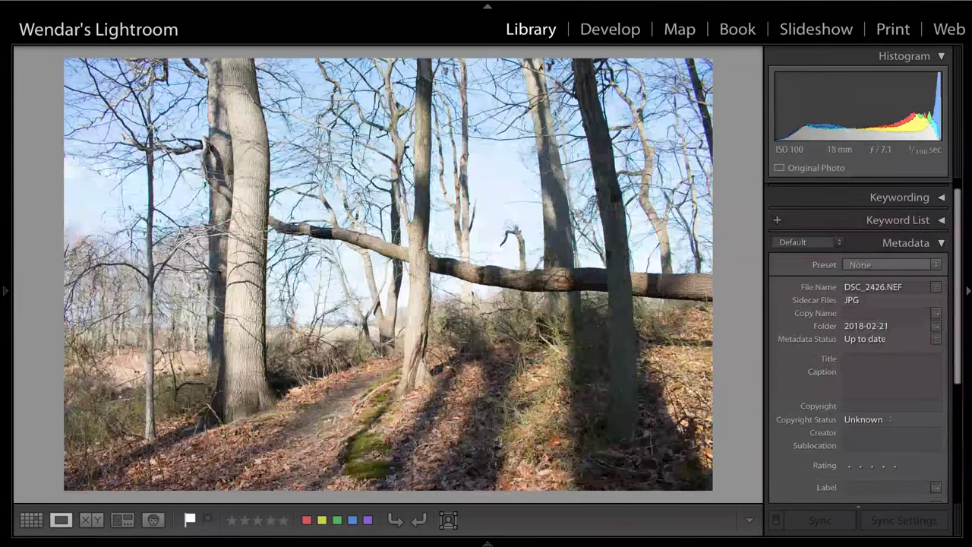
{"action": "key", "text": "Left"}
{"action": "key", "text": "Right"}
{"action": "key", "text": "Left"}
{"action": "key", "text": "Left"}
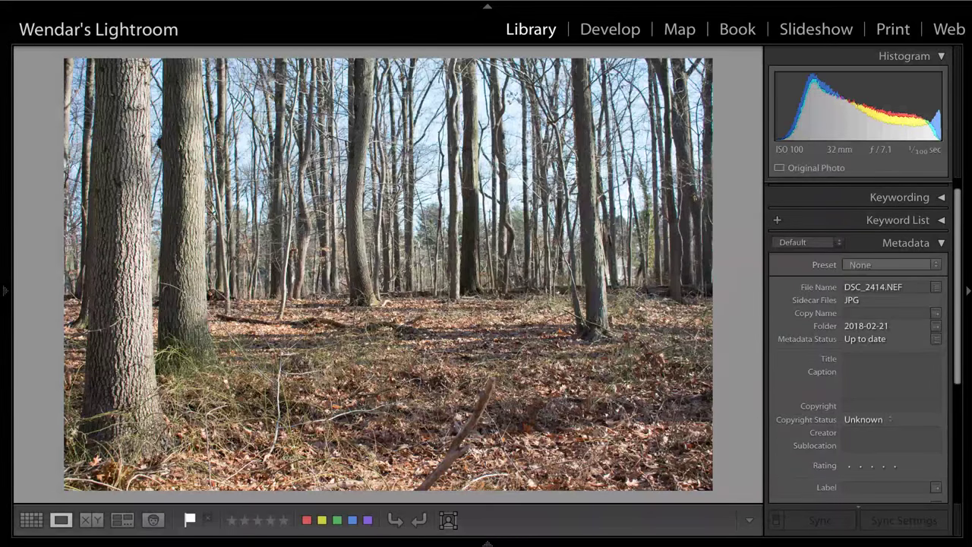
{"action": "key", "text": "Right"}
{"action": "key", "text": "Right"}
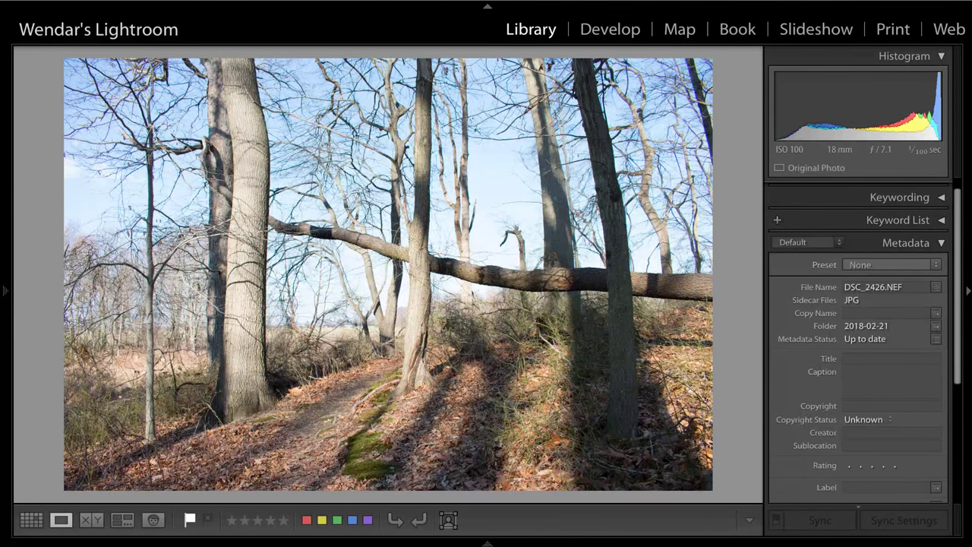
- Compare DSC_2426 with river shot DSC_2429 and the closer river scene, ending on DSC_2426
{"action": "key", "text": "Right"}
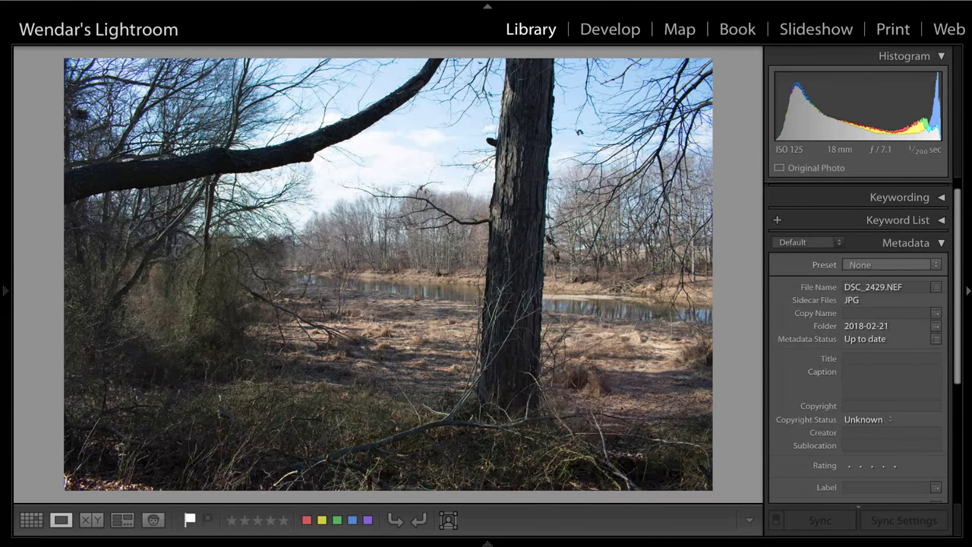
{"action": "key", "text": "Right"}
{"action": "key", "text": "Left"}
{"action": "key", "text": "Left"}
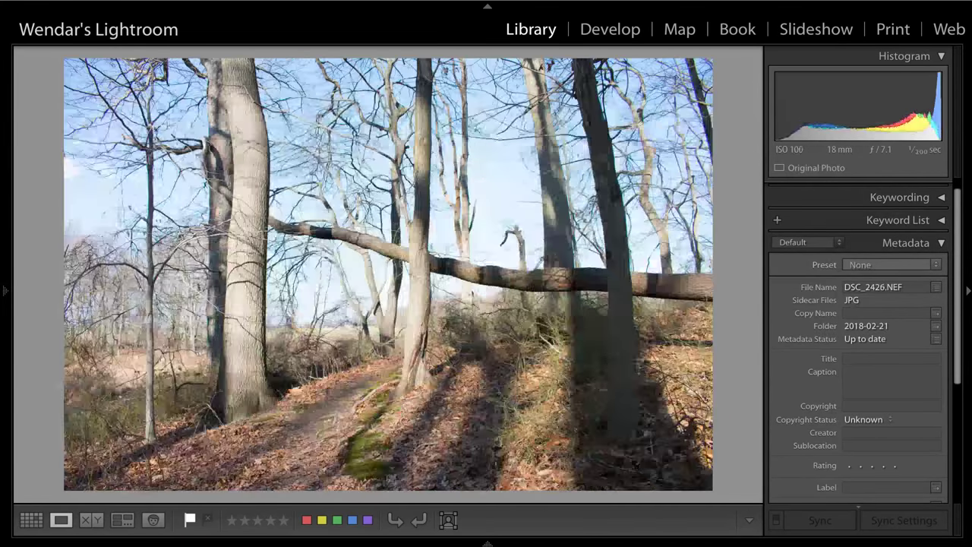
{"action": "key", "text": "Left"}
{"action": "key", "text": "Right"}
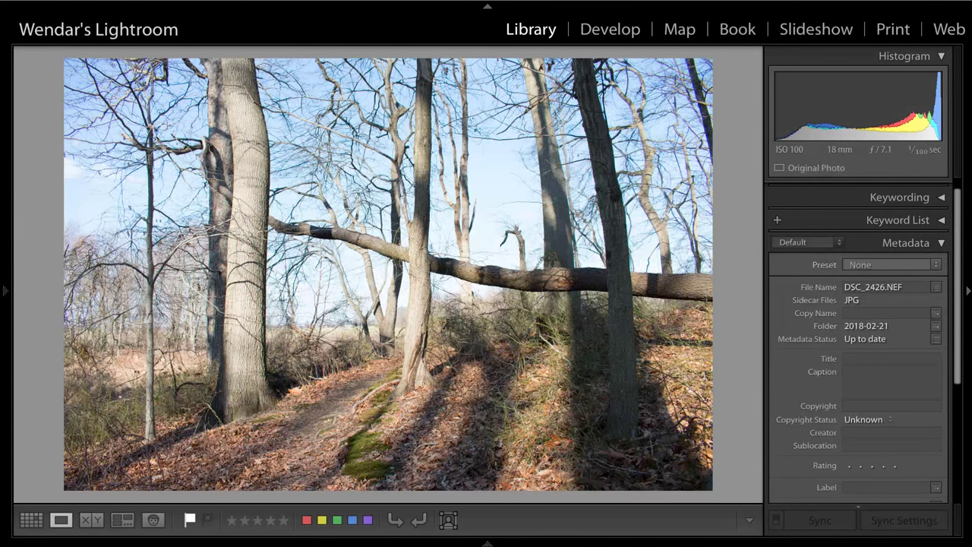
{"action": "key", "text": "Right"}
{"action": "key", "text": "Right"}
{"action": "key", "text": "Right"}
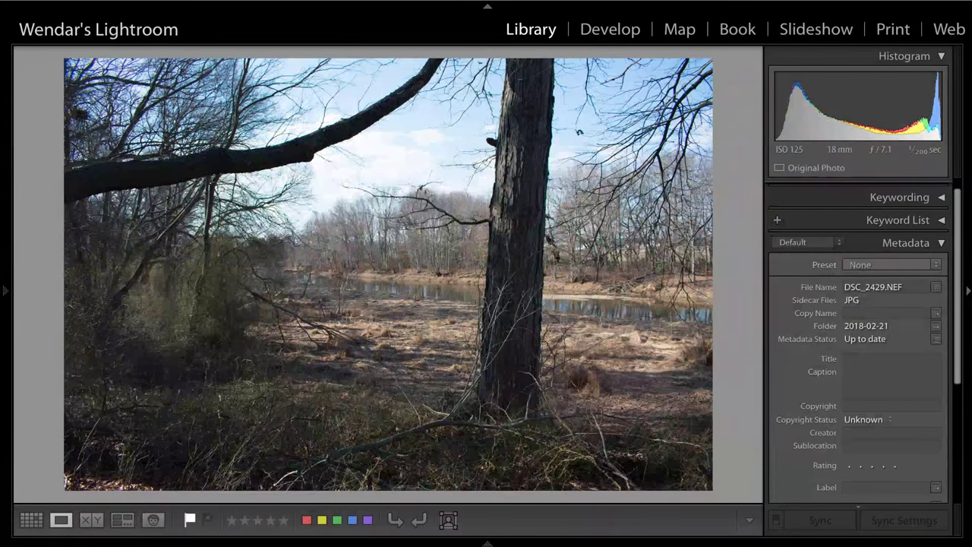
{"action": "key", "text": "Left"}
{"action": "key", "text": "Left"}
{"action": "key", "text": "Left"}
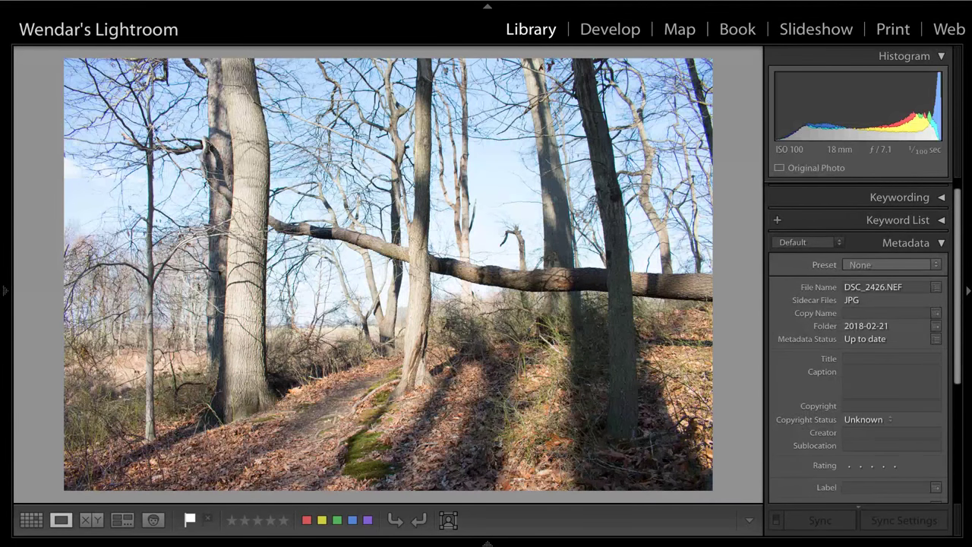
- Flag the fallen-log photo DSC_2426 as a pick
{"action": "key", "text": "Right"}
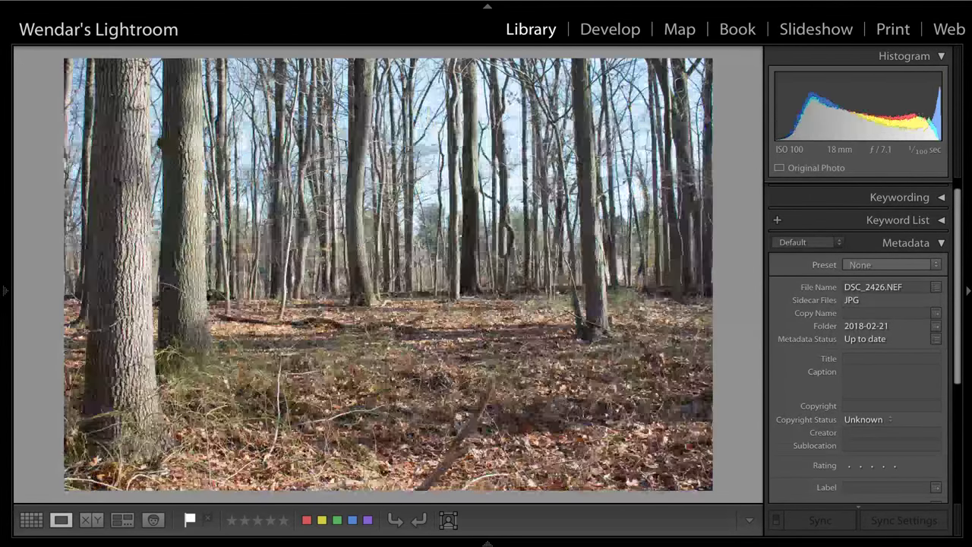
{"action": "key", "text": "Left"}
{"action": "key", "text": "p"}
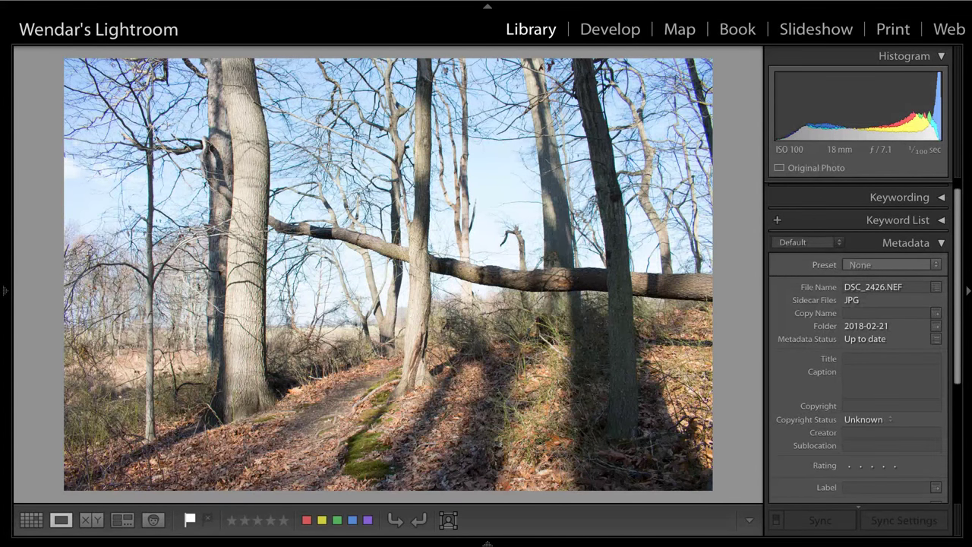
- Review DSC_2414, DSC_2429 and the sunlit forest shot, ending on DSC_2434
{"action": "key", "text": "Left"}
{"action": "key", "text": "Left"}
{"action": "key", "text": "Left"}
{"action": "key", "text": "Left"}
{"action": "key", "text": "Left"}
{"action": "key", "text": "Left"}
{"action": "key", "text": "Left"}
{"action": "key", "text": "Left"}
{"action": "key", "text": "Left"}
{"action": "key", "text": "Left"}
{"action": "key", "text": "Left"}
{"action": "key", "text": "Left"}
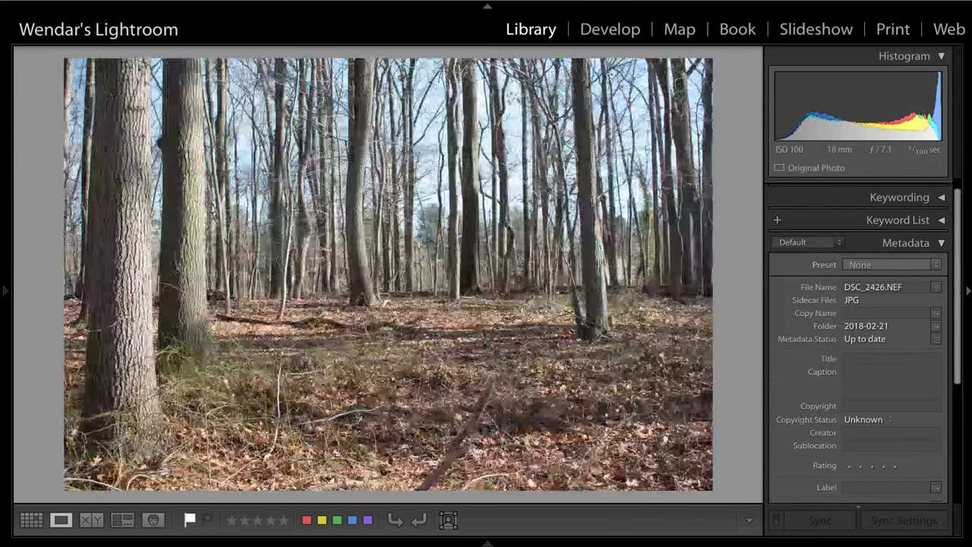
{"action": "key", "text": "End"}
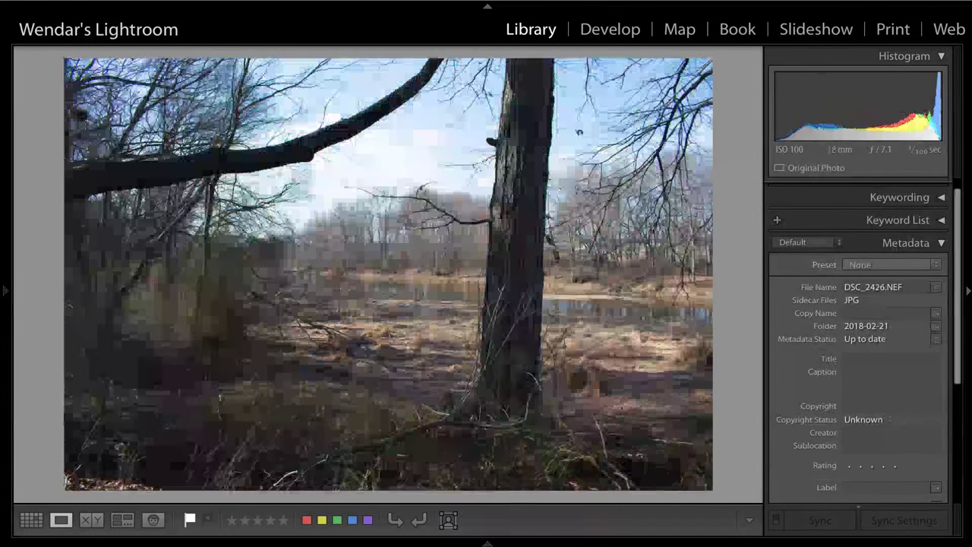
{"action": "key", "text": "Right"}
{"action": "key", "text": "Right"}
{"action": "key", "text": "Right"}
{"action": "key", "text": "Right"}
{"action": "key", "text": "Right"}
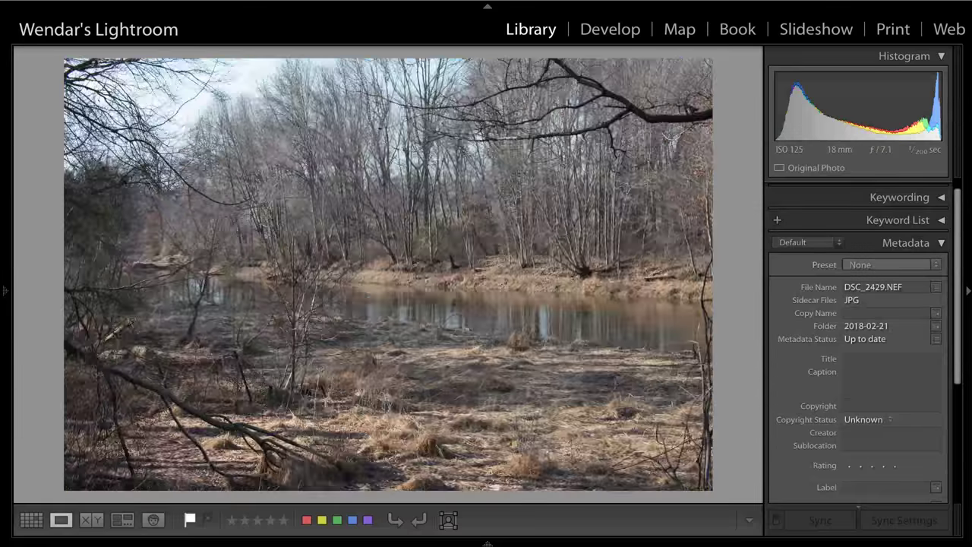
{"action": "key", "text": "Left"}
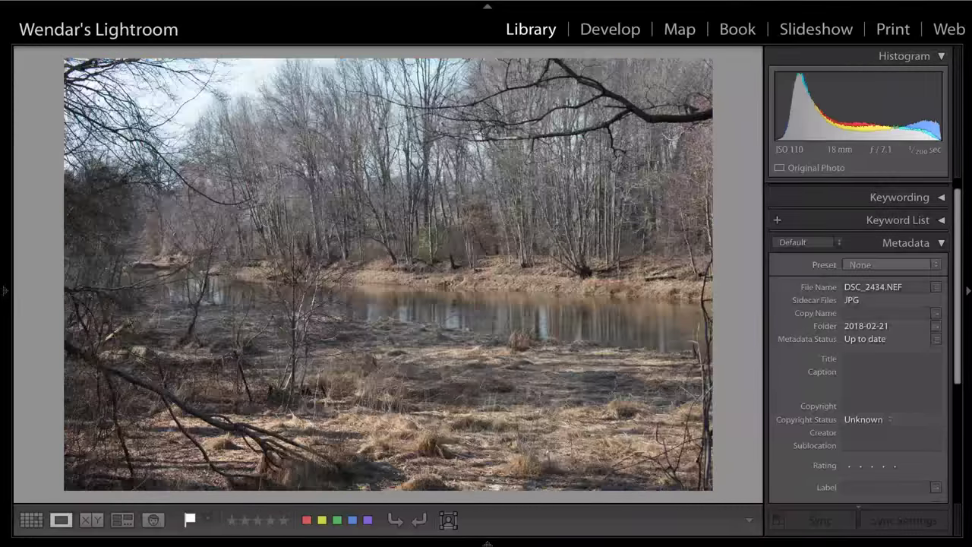
{"action": "key", "text": "Right"}
{"action": "key", "text": "Right"}
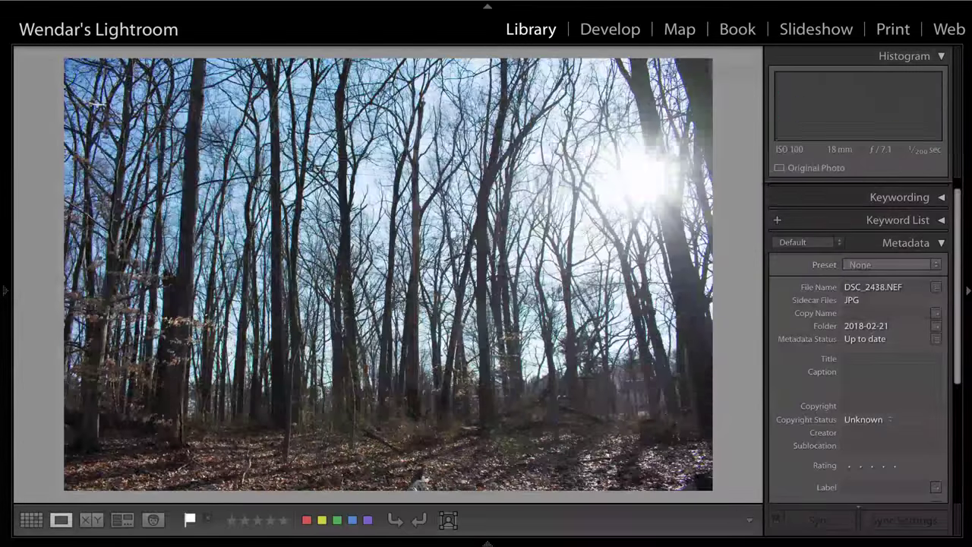
{"action": "key", "text": "Left"}
{"action": "key", "text": "Right"}
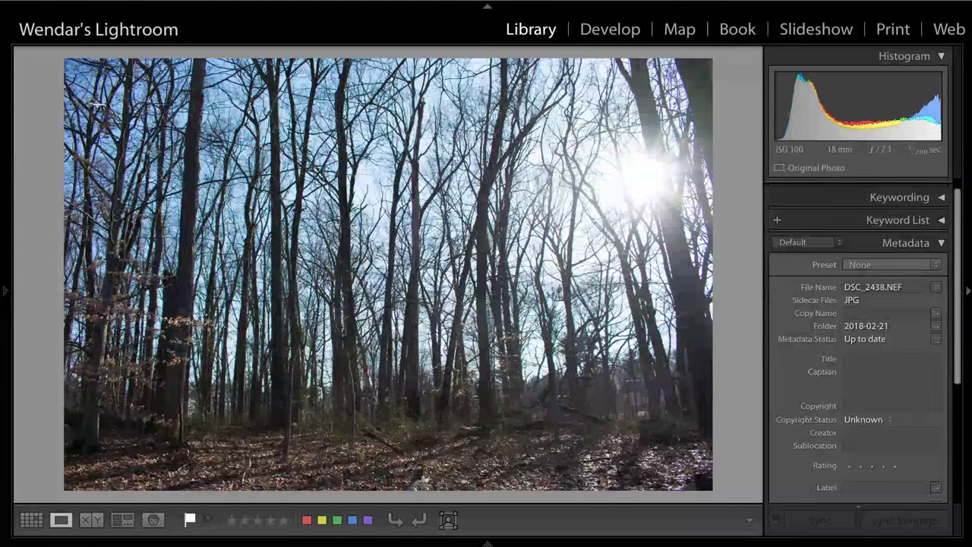
{"action": "key", "text": "Left"}
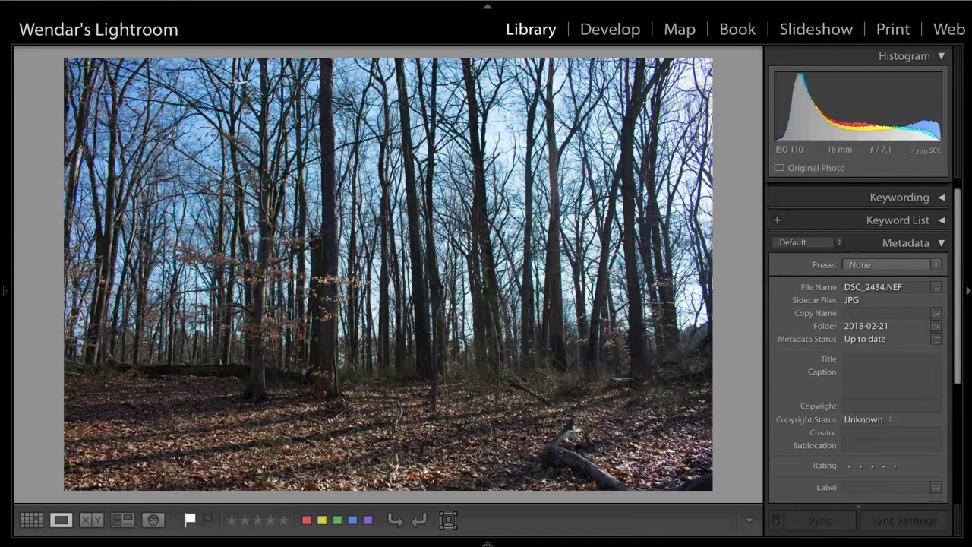
- Flip between the forest and field picks, landing on the open-field shot DSC_2445.NEF
{"action": "key", "text": "Right"}
{"action": "key", "text": "Right"}
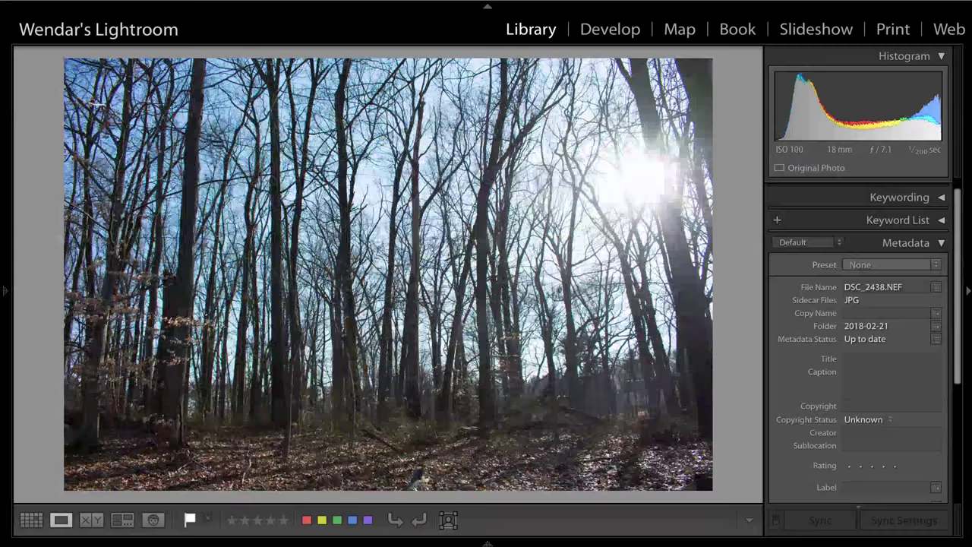
{"action": "key", "text": "Right"}
{"action": "key", "text": "Left"}
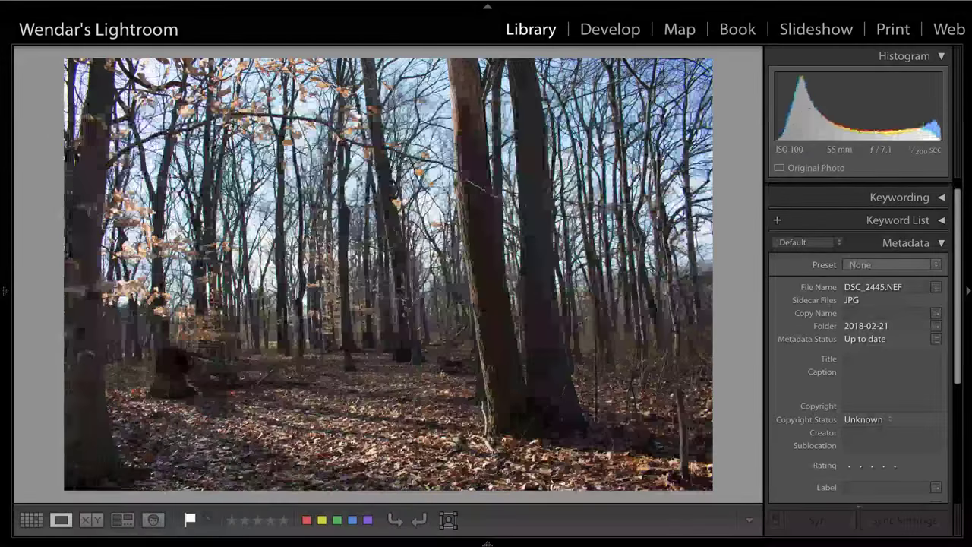
{"action": "key", "text": "Right"}
{"action": "key", "text": "Right"}
{"action": "key", "text": "Right"}
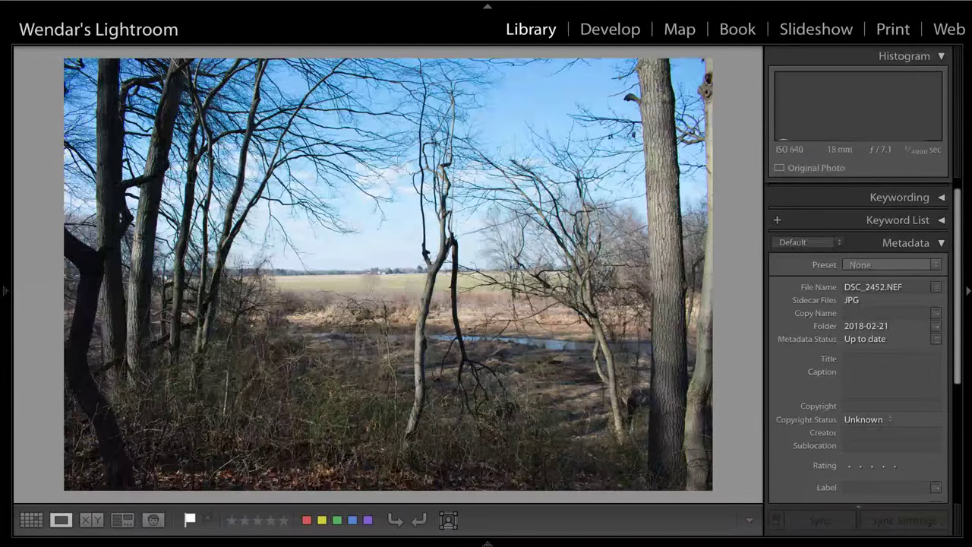
{"action": "key", "text": "Left"}
{"action": "key", "text": "Left"}
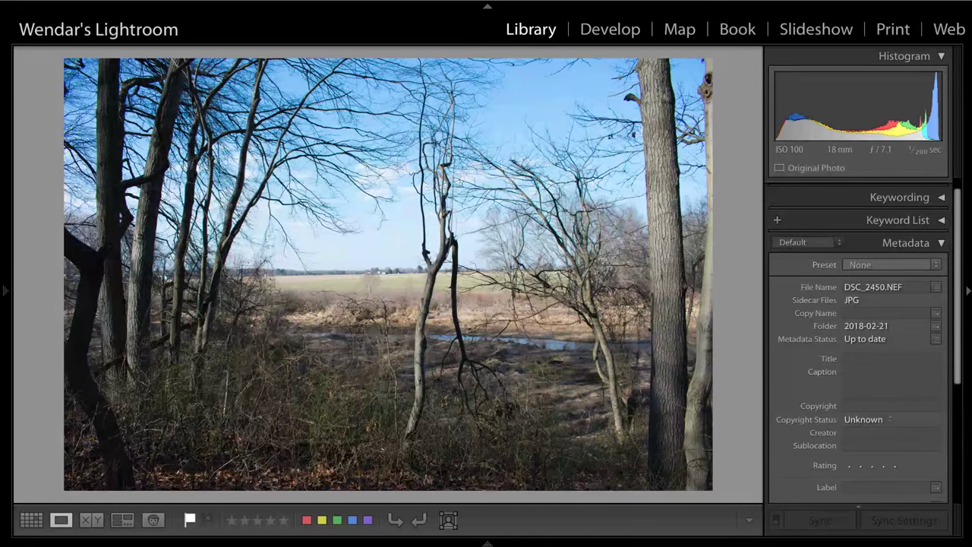
{"action": "key", "text": "Left"}
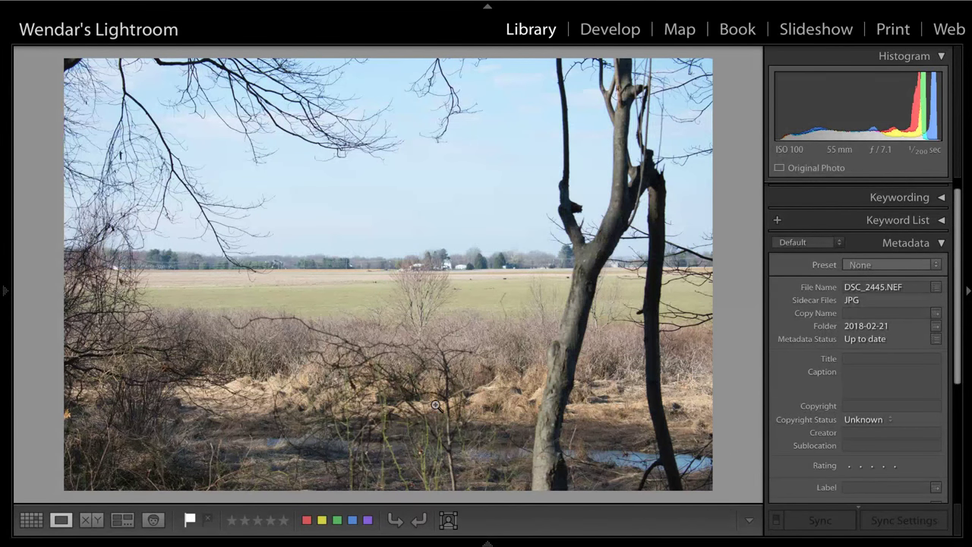
- Zoom DSC_2445.NEF to 1:1, pan around the field detail, then return to Fit
{"action": "left_click", "coordinate": [369, 295]}
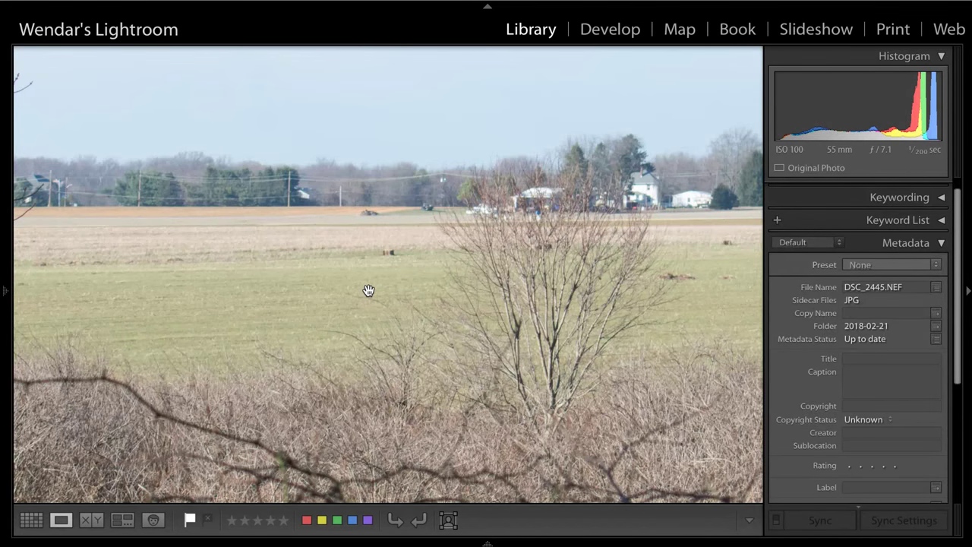
{"action": "scroll", "coordinate": [387, 286], "scroll_direction": "down", "scroll_amount": 3}
{"action": "scroll", "coordinate": [388, 286], "scroll_direction": "right", "scroll_amount": 3}
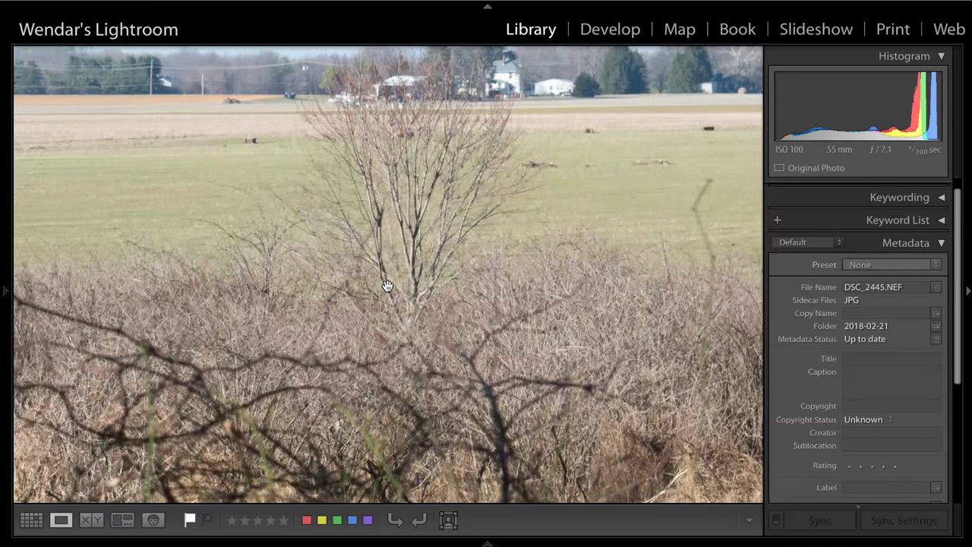
{"action": "left_click", "coordinate": [388, 287]}
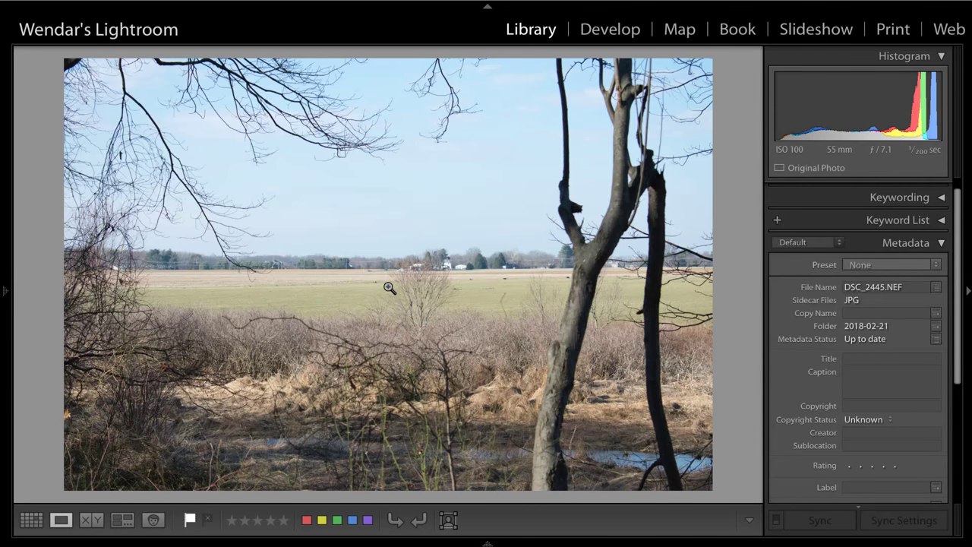
- Flip back and forth between forest picks DSC_2442, DSC_2438 and DSC_2434 in Loupe view to compare them
{"action": "key", "text": "Left"}
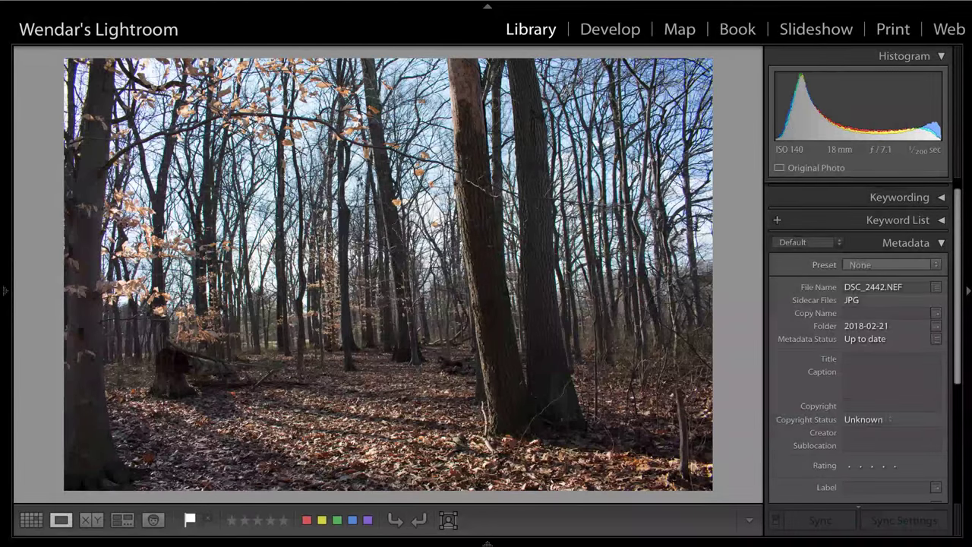
{"action": "key", "text": "Left"}
{"action": "key", "text": "Left"}
{"action": "key", "text": "Left"}
{"action": "key", "text": "Left"}
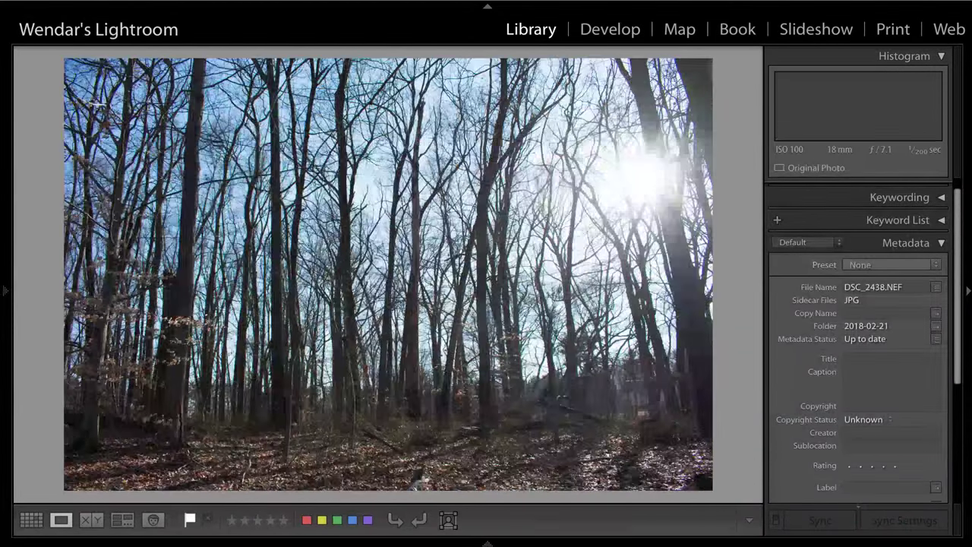
{"action": "key", "text": "Left"}
{"action": "key", "text": "Left"}
{"action": "key", "text": "Left"}
{"action": "key", "text": "Left"}
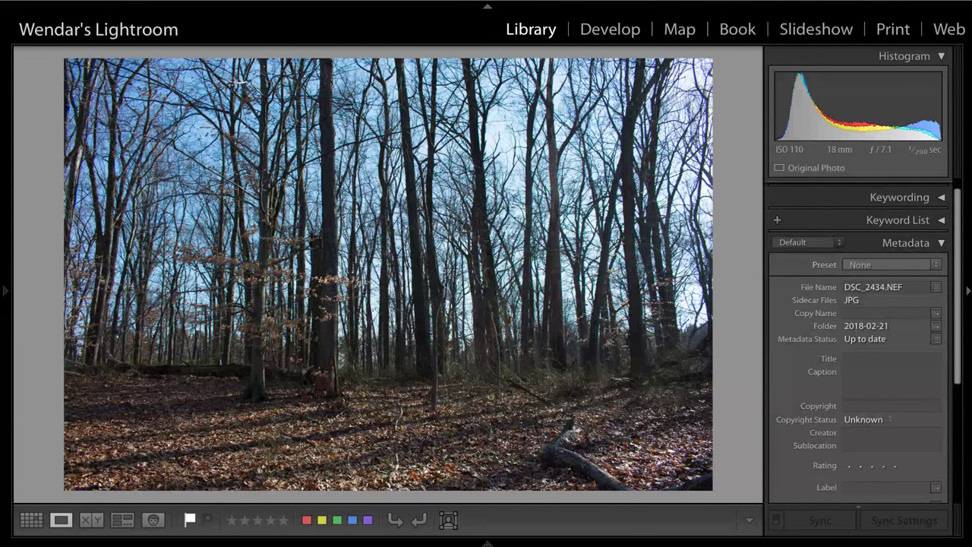
{"action": "key", "text": "Right"}
{"action": "key", "text": "Right"}
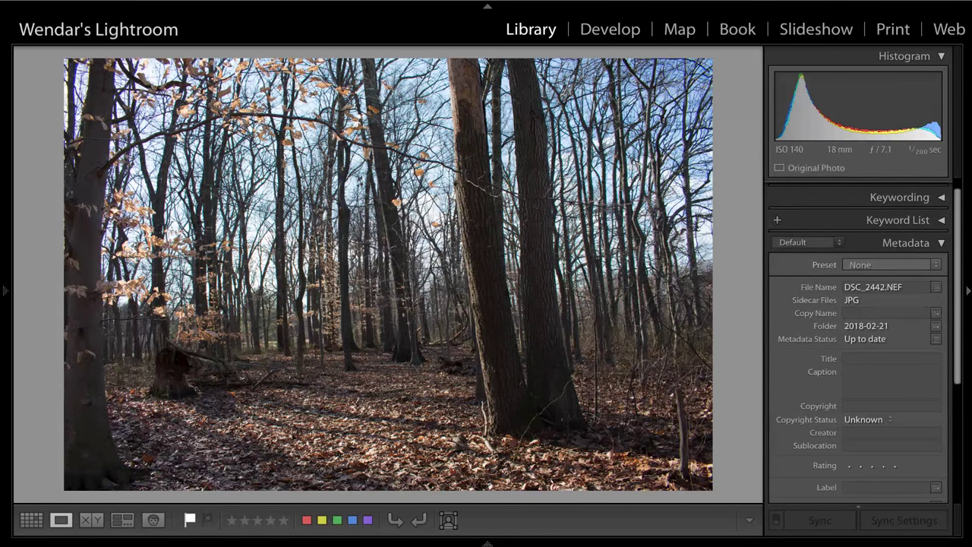
{"action": "key", "text": "Left"}
{"action": "key", "text": "Left"}
{"action": "key", "text": "Left"}
{"action": "key", "text": "Left"}
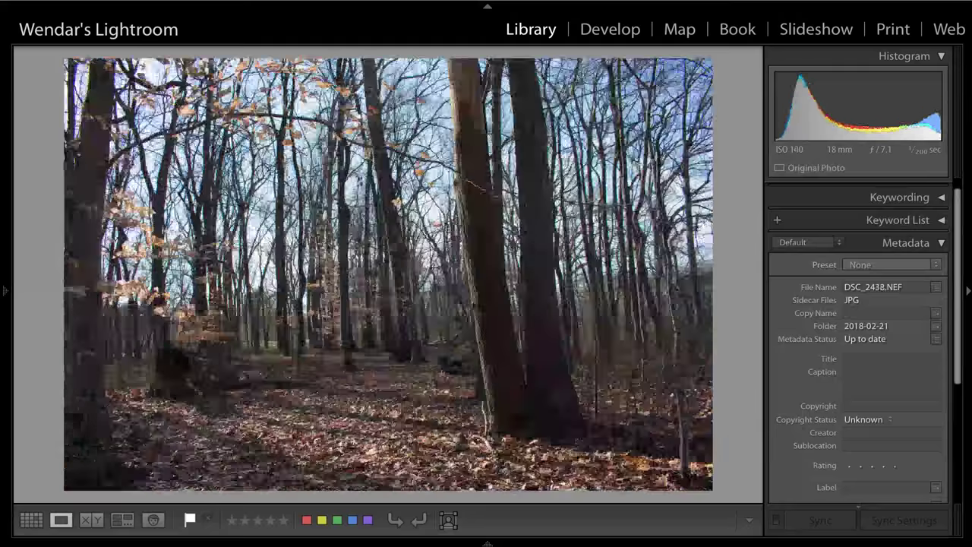
{"action": "key", "text": "Right"}
{"action": "key", "text": "Right"}
{"action": "key", "text": "Right"}
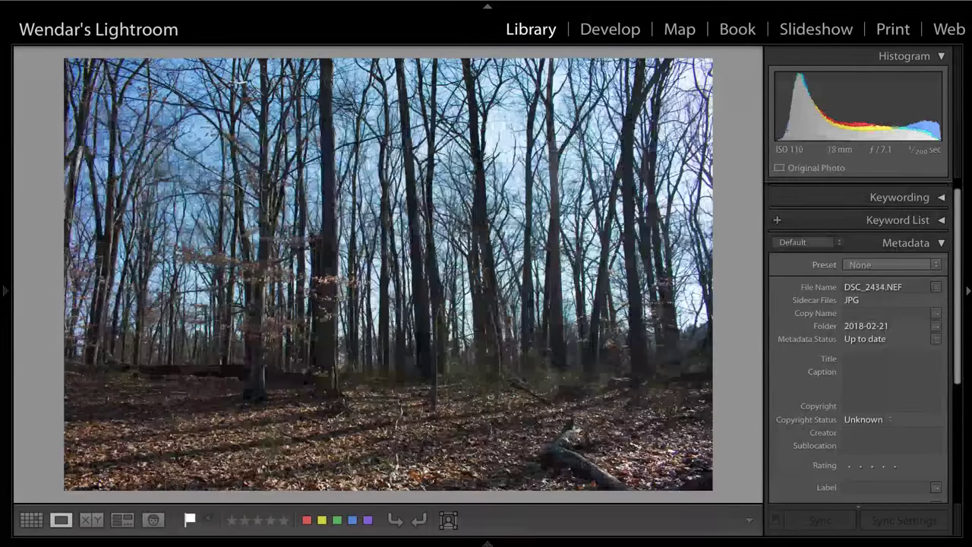
{"action": "key", "text": "Left"}
{"action": "key", "text": "Left"}
{"action": "key", "text": "Left"}
{"action": "key", "text": "Left"}
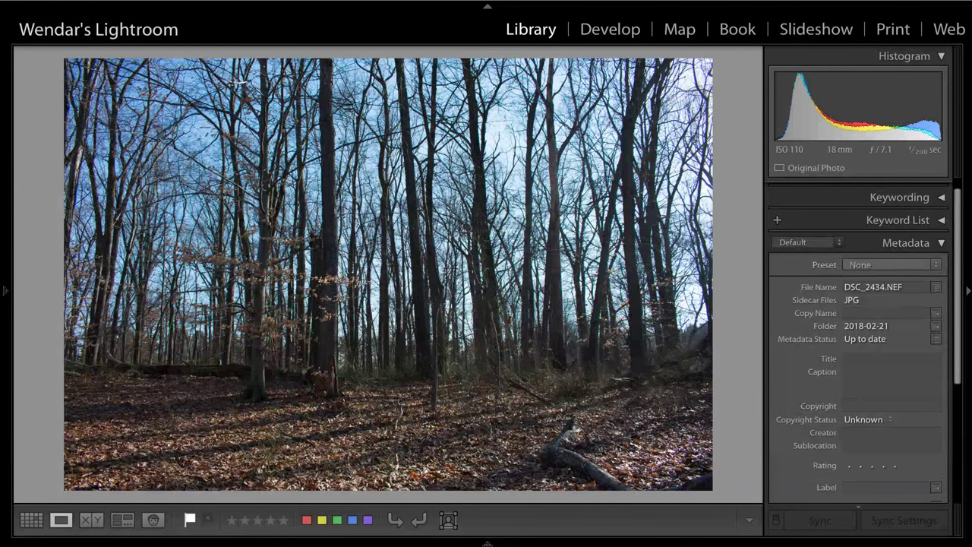
{"action": "key", "text": "Right"}
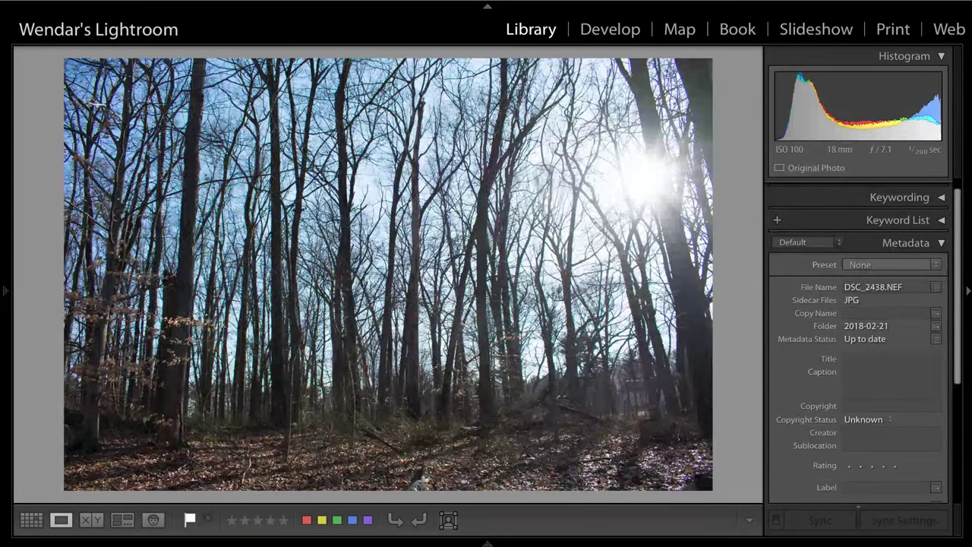
{"action": "key", "text": "Left"}
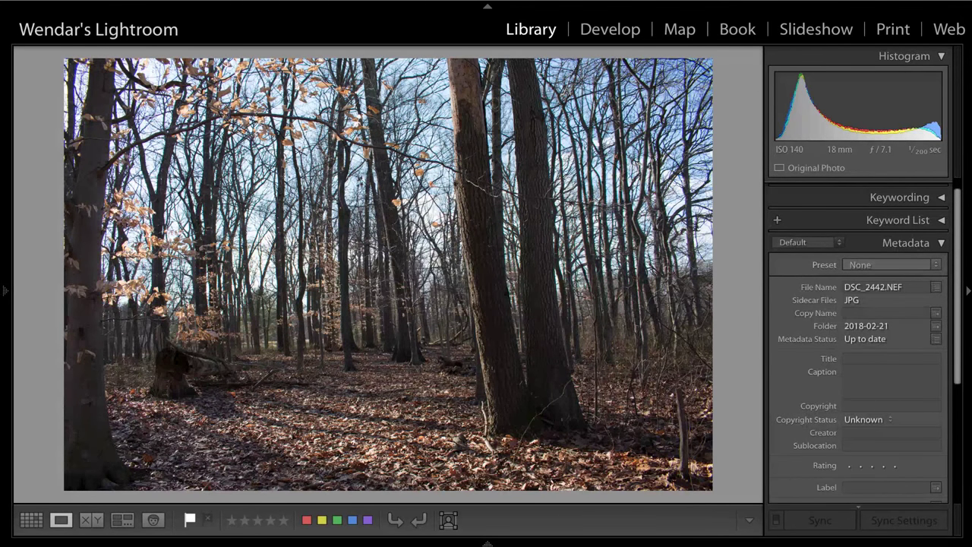
- Step through picks DSC_2438, DSC_2442, DSC_2450 and DSC_2445 in Loupe view
{"action": "key", "text": "Left"}
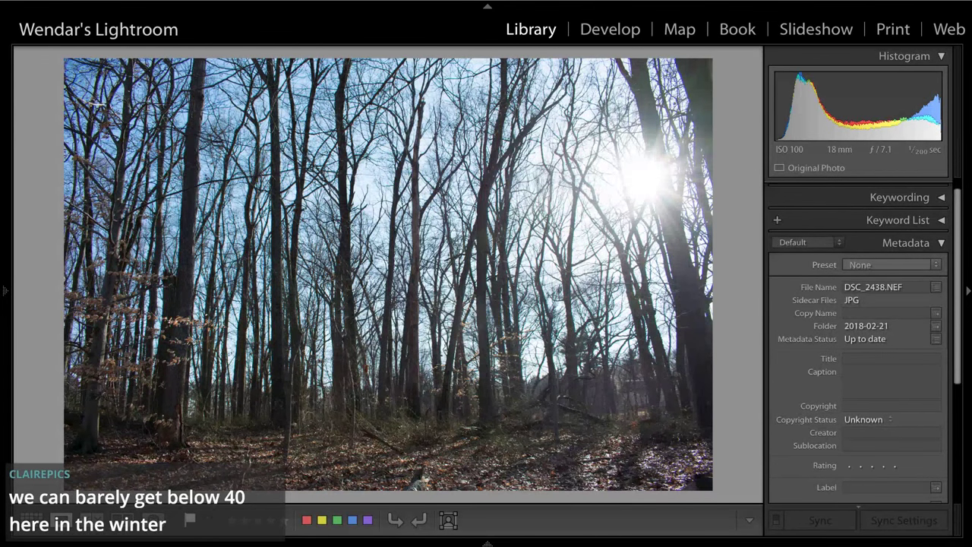
{"action": "key", "text": "Right"}
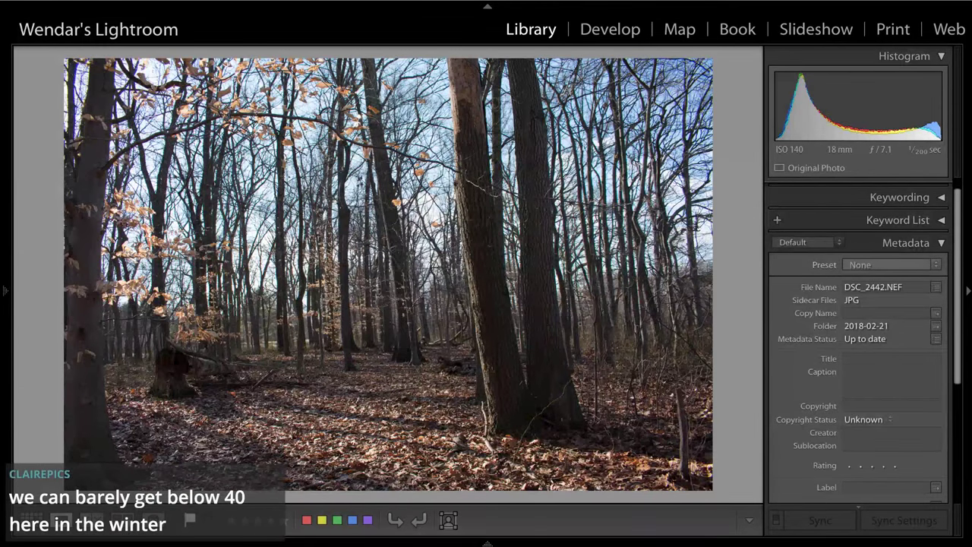
{"action": "key", "text": "Right"}
{"action": "key", "text": "Right"}
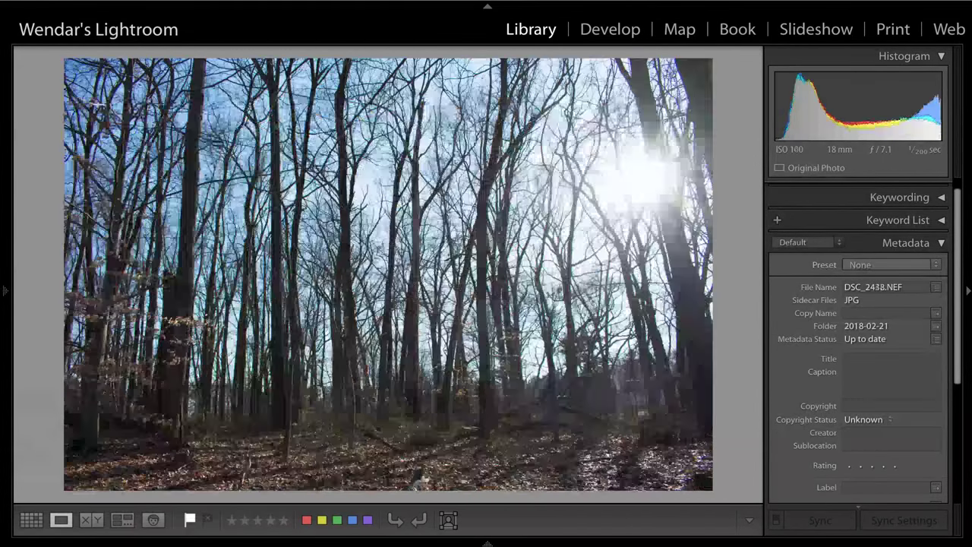
{"action": "key", "text": "Right"}
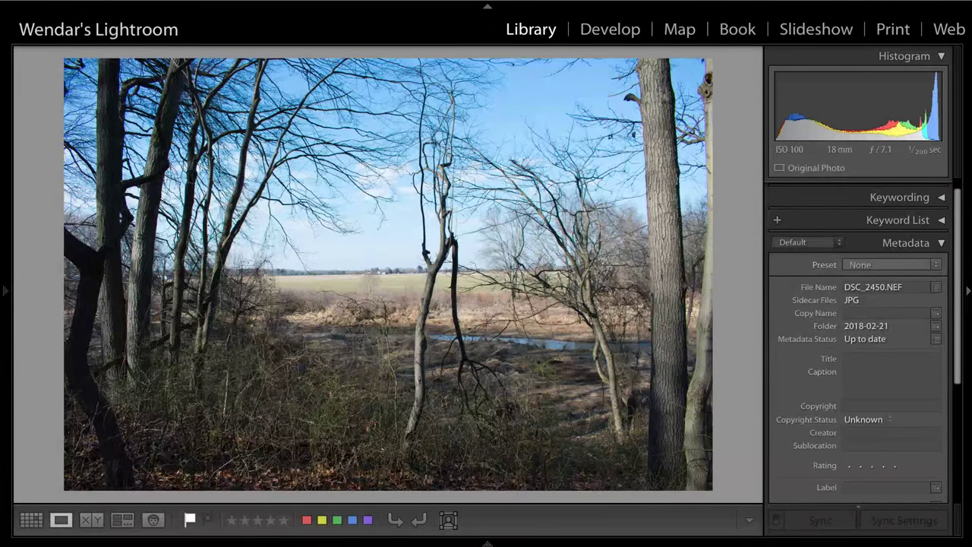
{"action": "key", "text": "Left"}
{"action": "key", "text": "Left"}
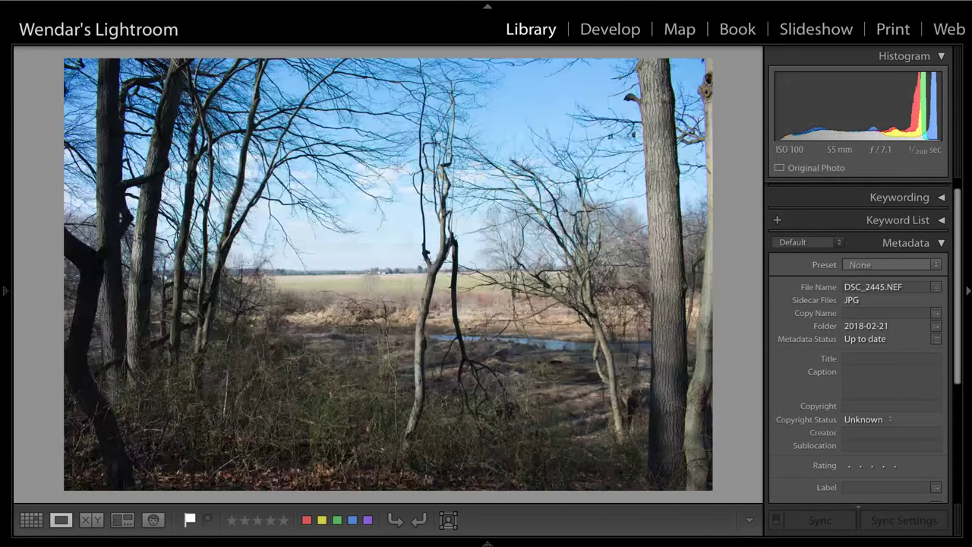
- Compare the adjacent field picks with DSC_2455 and DSC_2458, ending on forest-slope DSC_2455.NEF
{"action": "key", "text": "Right"}
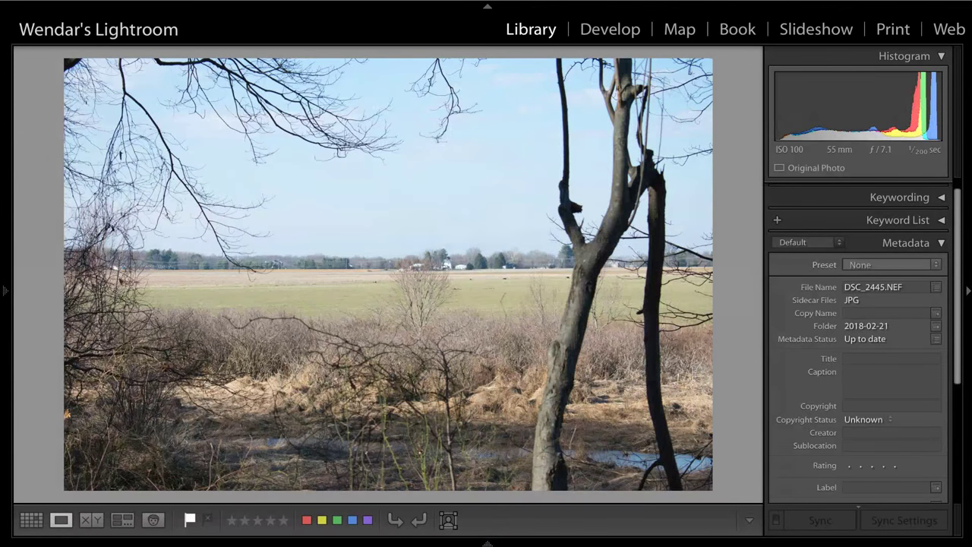
{"action": "key", "text": "Right"}
{"action": "key", "text": "Right"}
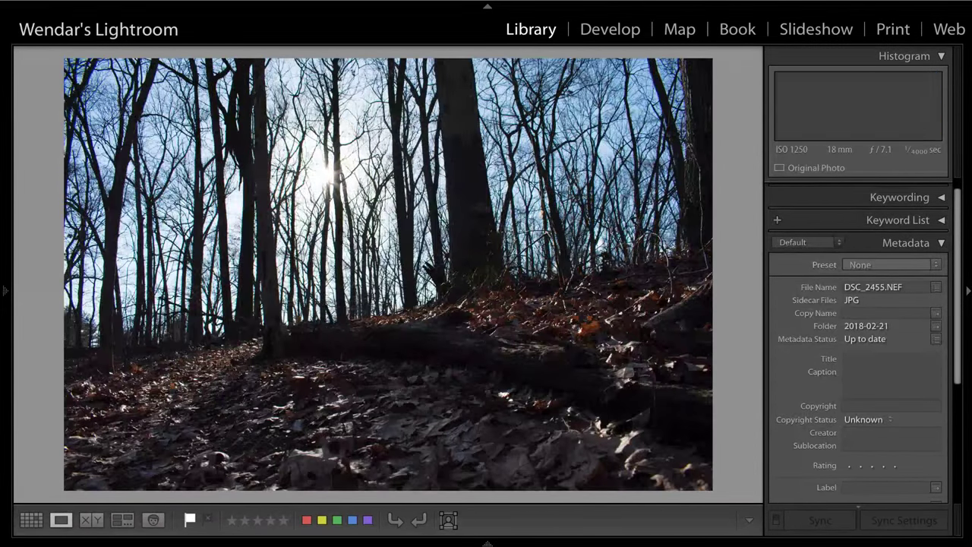
{"action": "key", "text": "Left"}
{"action": "key", "text": "Right"}
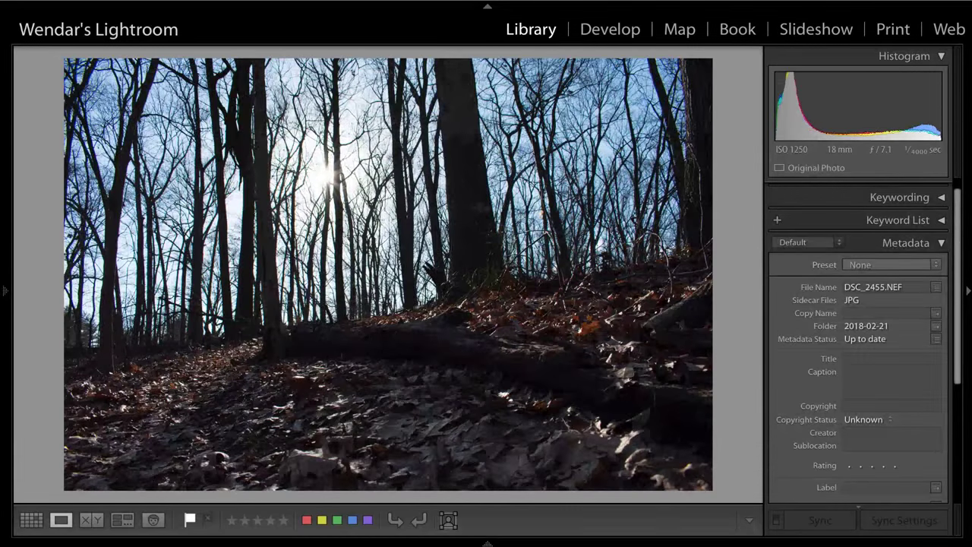
{"action": "key", "text": "Right"}
{"action": "key", "text": "Right"}
{"action": "key", "text": "Right"}
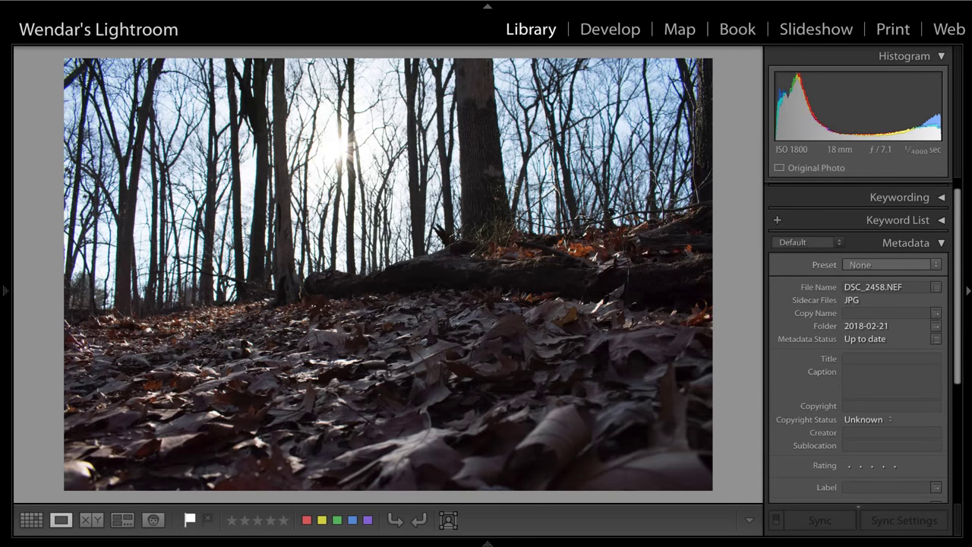
{"action": "key", "text": "Left"}
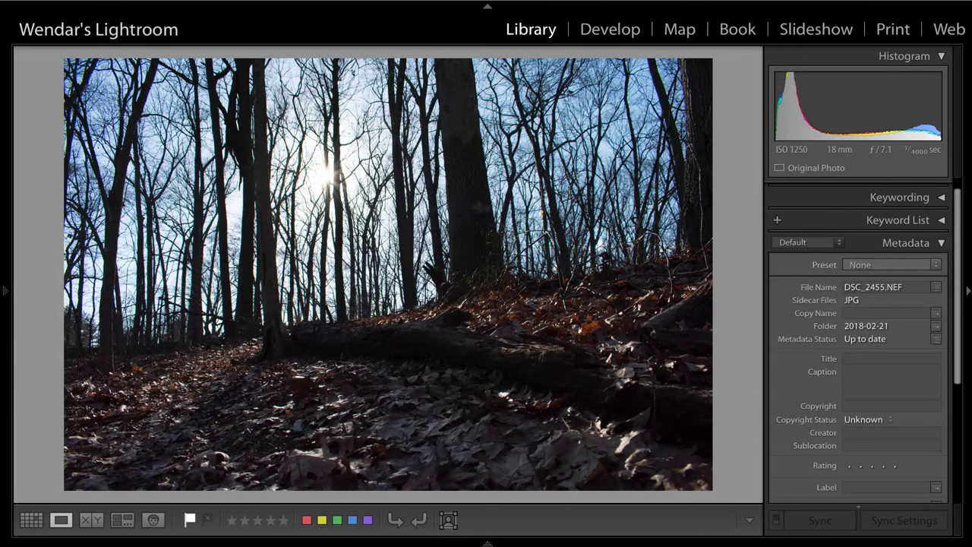
- Flip between the darker and brighter forest frames, ending on DSC_2458.NEF with the fallen log
{"action": "key", "text": "Left"}
{"action": "key", "text": "Left"}
{"action": "key", "text": "Left"}
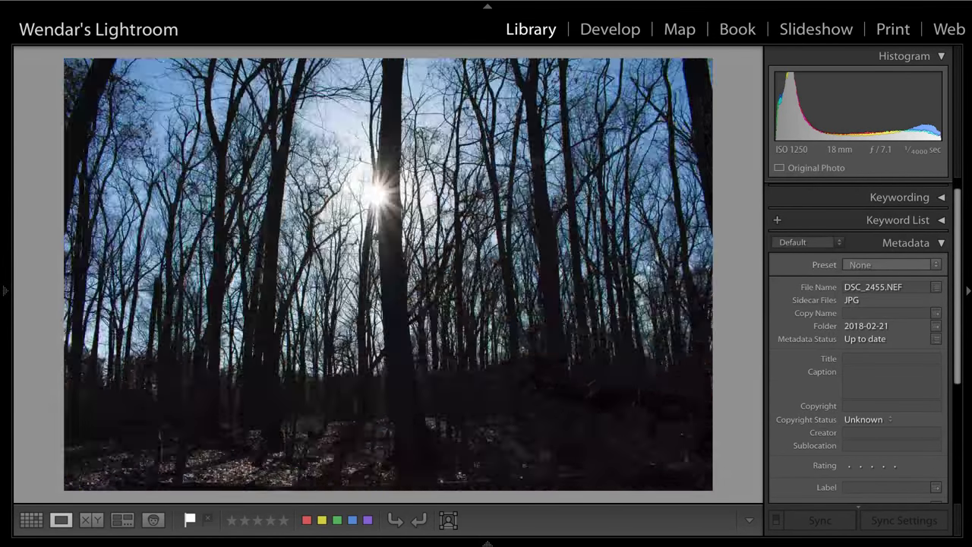
{"action": "key", "text": "Right"}
{"action": "key", "text": "Right"}
{"action": "key", "text": "Right"}
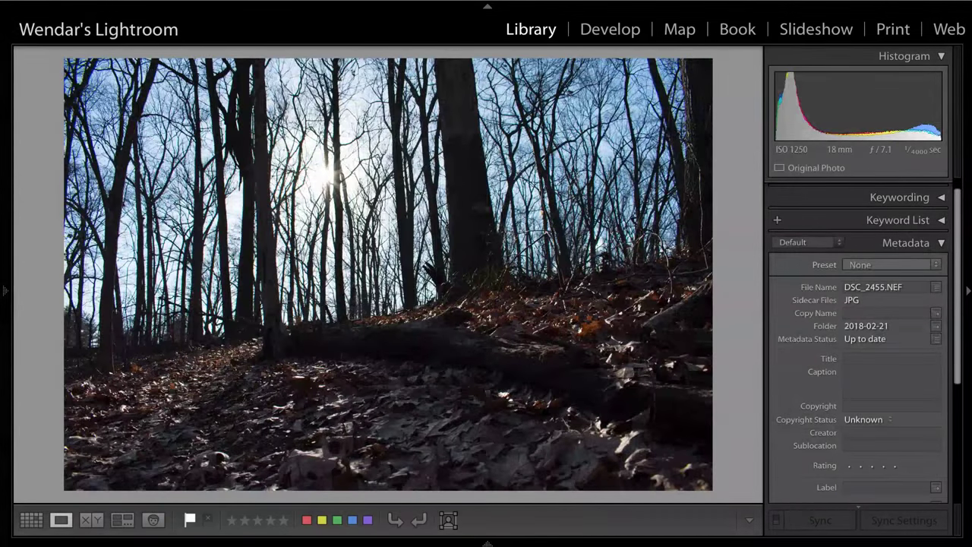
{"action": "key", "text": "Right"}
{"action": "key", "text": "Right"}
{"action": "key", "text": "Right"}
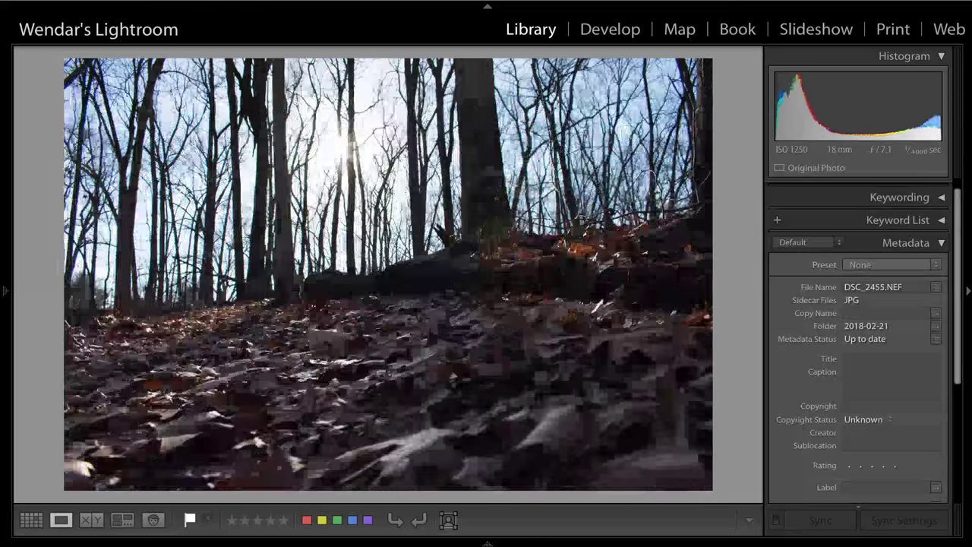
{"action": "key", "text": "Left"}
{"action": "key", "text": "Right"}
{"action": "key", "text": "Left"}
{"action": "key", "text": "Right"}
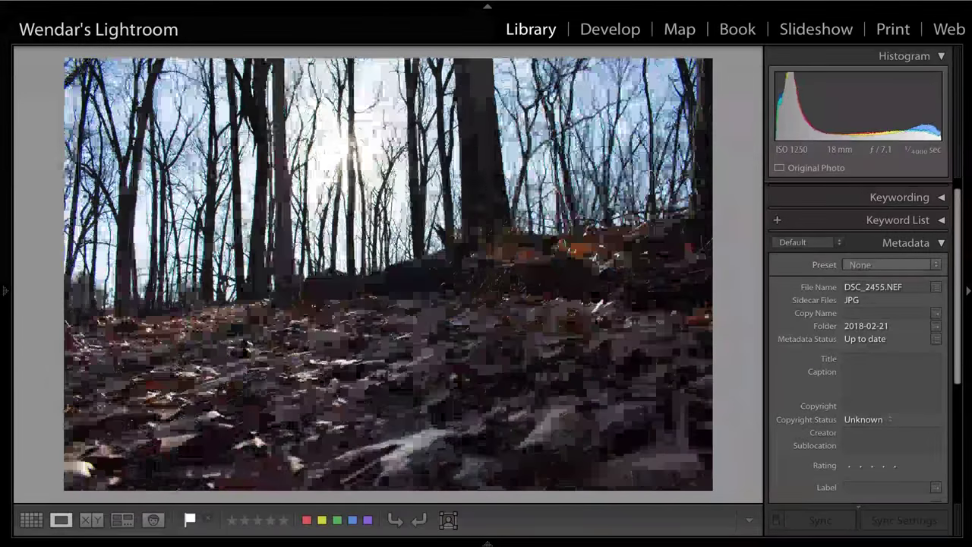
{"action": "key", "text": "Right"}
{"action": "key", "text": "Right"}
{"action": "key", "text": "Right"}
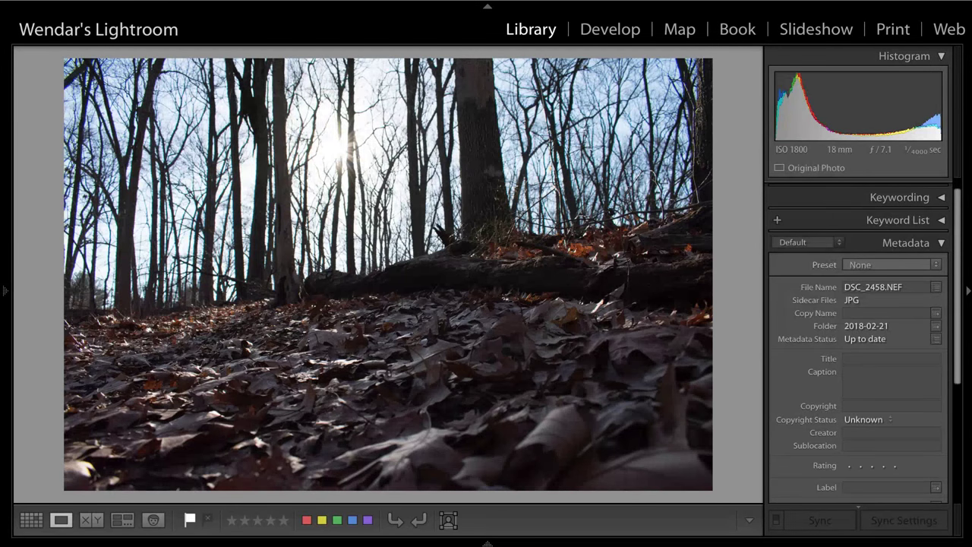
- View DSC_2458.NEF's leaf detail at 1:1 and its EXIF metadata, then fit it again
{"action": "left_click", "coordinate": [244, 370]}
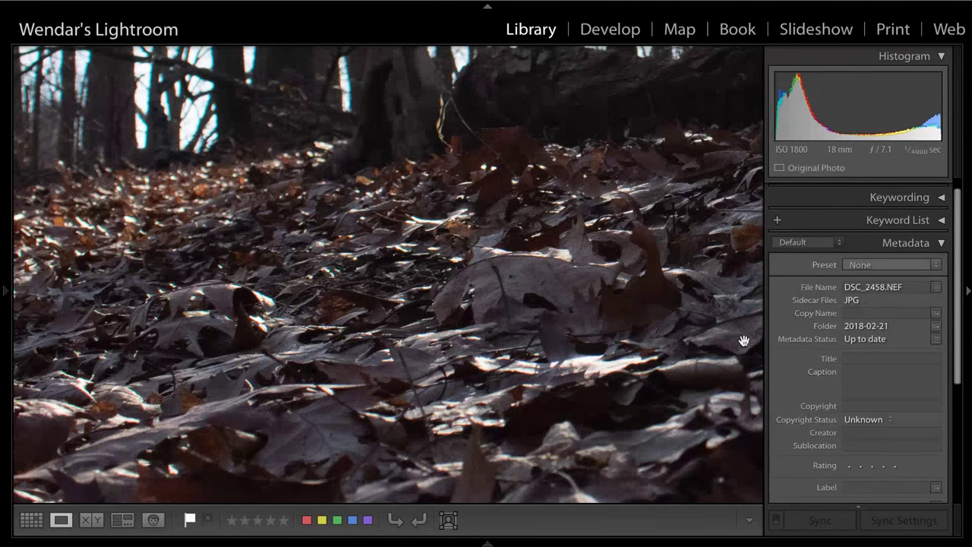
{"action": "scroll", "coordinate": [835, 403], "scroll_direction": "down", "scroll_amount": 5}
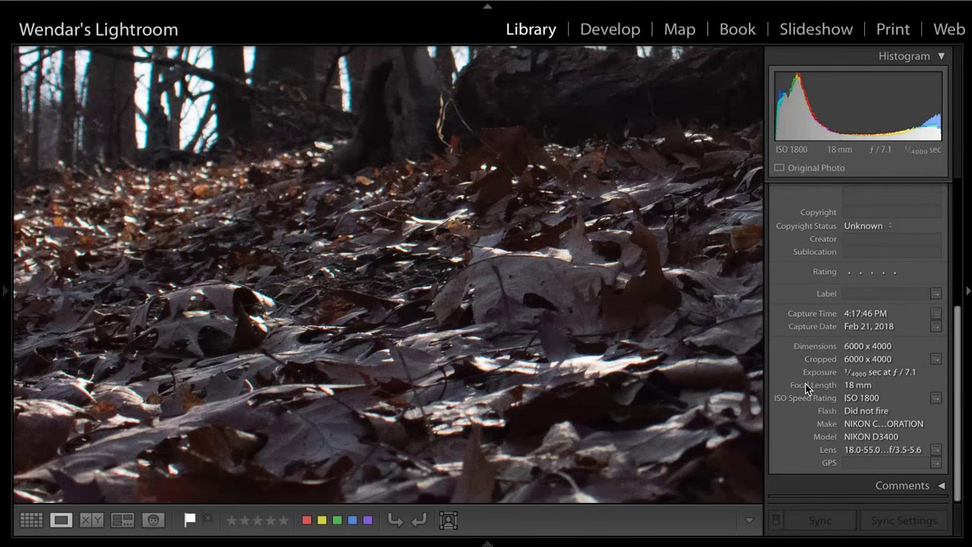
{"action": "left_click", "coordinate": [564, 287]}
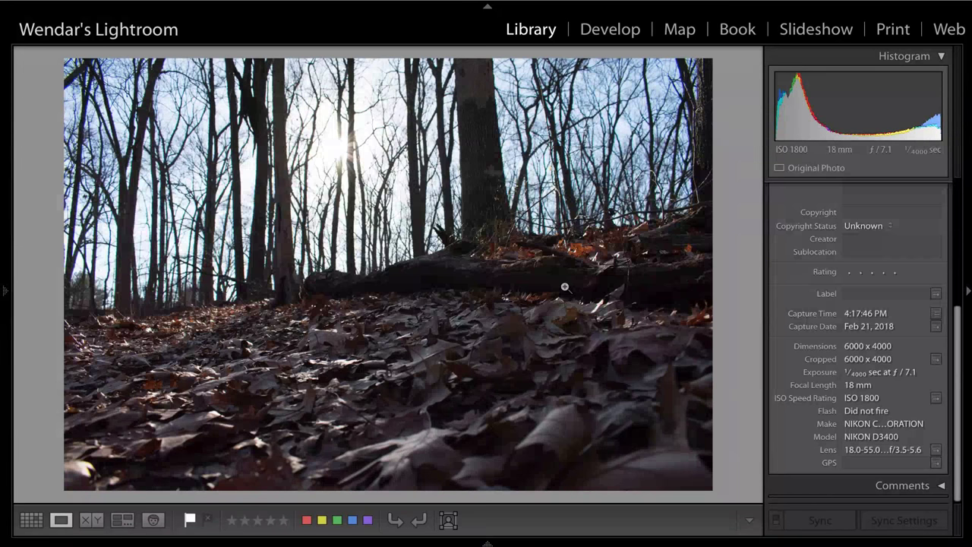
- Inspect the 4:17:40 PM frame at 1:1 with its EXIF details, then return to the 4:16:59 PM sunburst shot
{"action": "key", "text": "Left"}
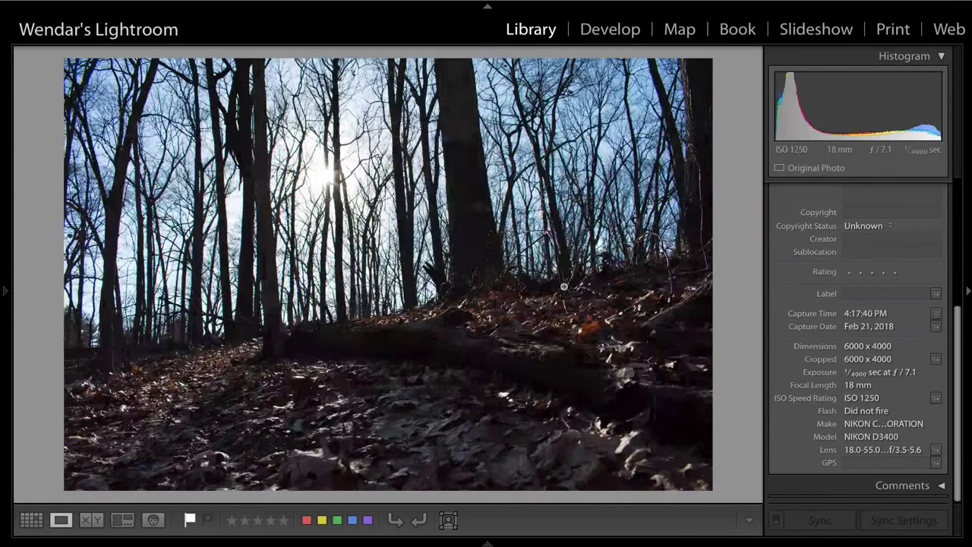
{"action": "left_click", "coordinate": [322, 374]}
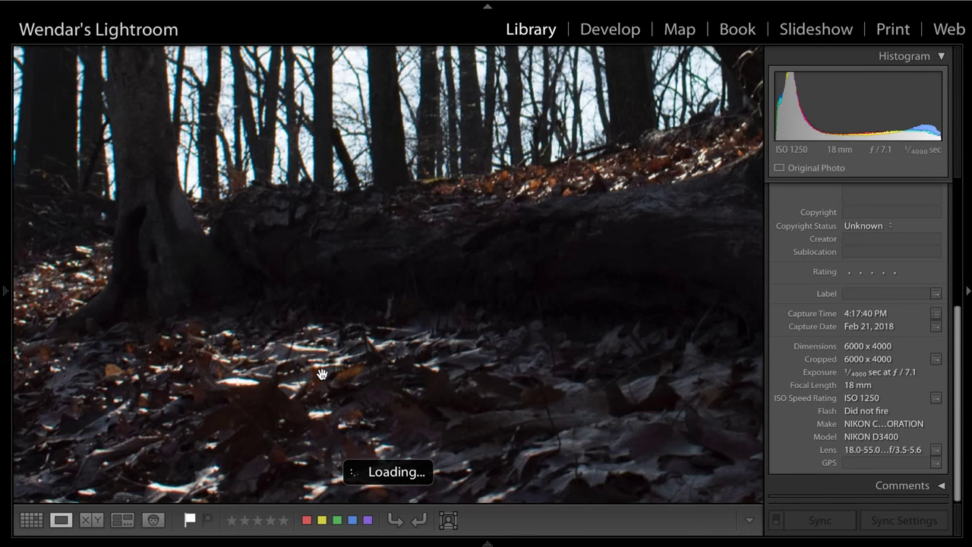
{"action": "scroll", "coordinate": [322, 374], "scroll_direction": "down", "scroll_amount": 4}
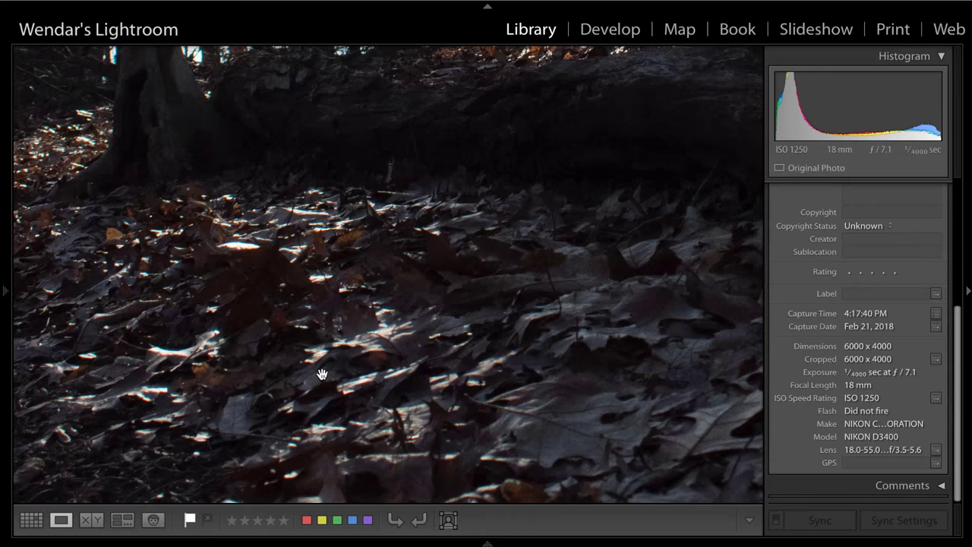
{"action": "left_click", "coordinate": [322, 374]}
{"action": "key", "text": "Left"}
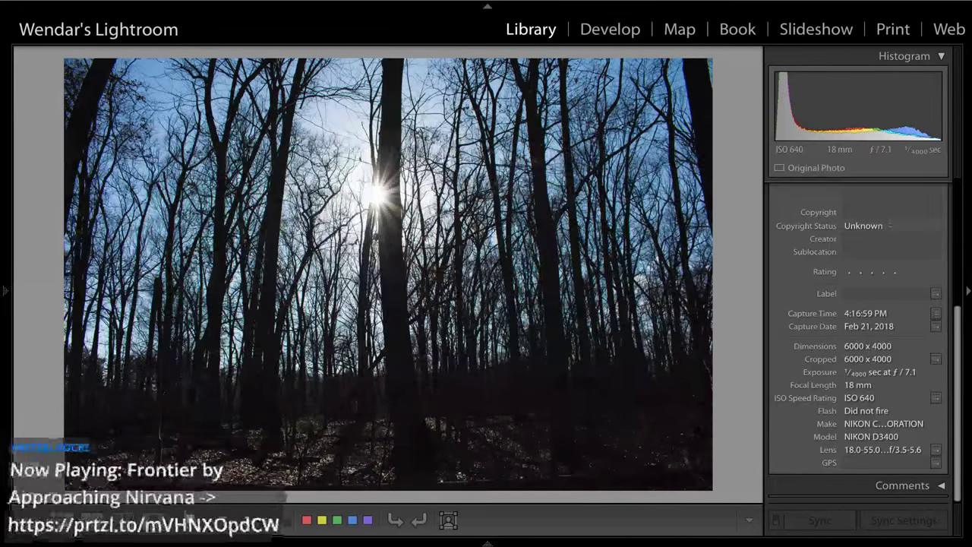
- Step through the following forest frames and clear the pick flag with U
{"action": "key", "text": "Right"}
{"action": "key", "text": "Right"}
{"action": "key", "text": "Right"}
{"action": "key", "text": "Right"}
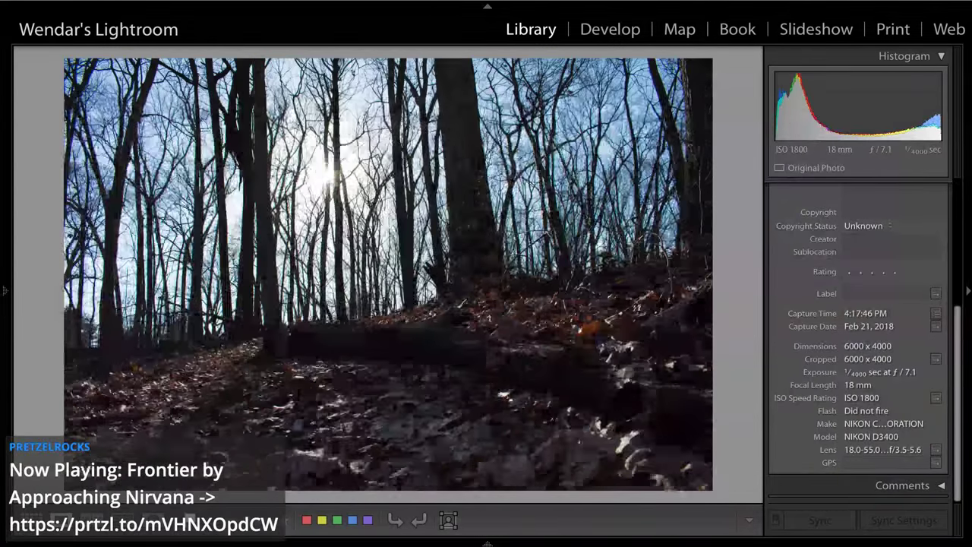
{"action": "key", "text": "Right"}
{"action": "key", "text": "Right"}
{"action": "key", "text": "Right"}
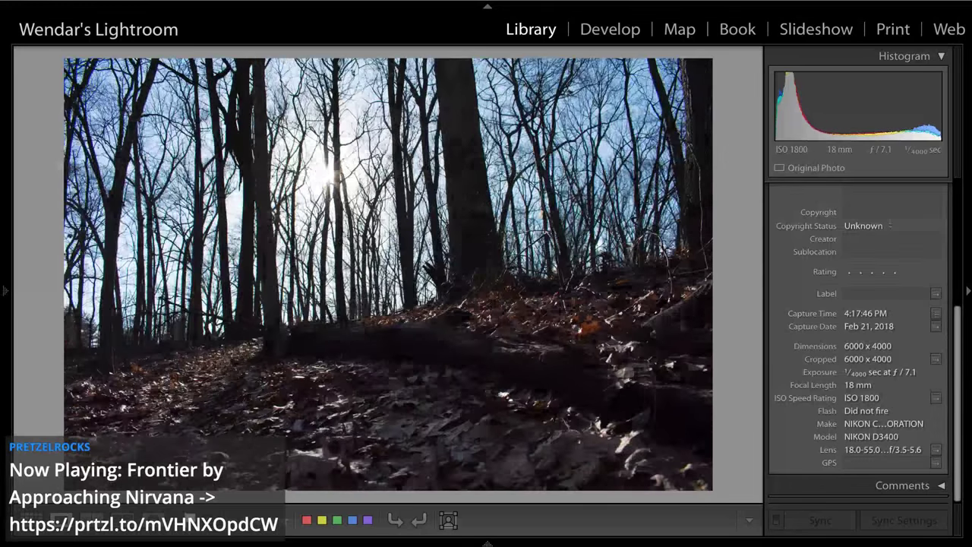
{"action": "key", "text": "Right"}
{"action": "key", "text": "Right"}
{"action": "key", "text": "Right"}
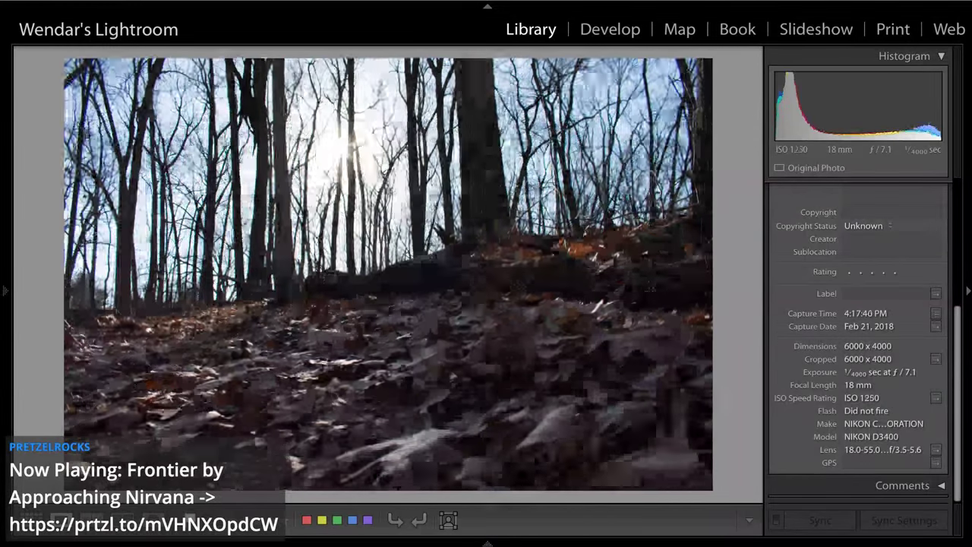
{"action": "key", "text": "Right"}
{"action": "key", "text": "Right"}
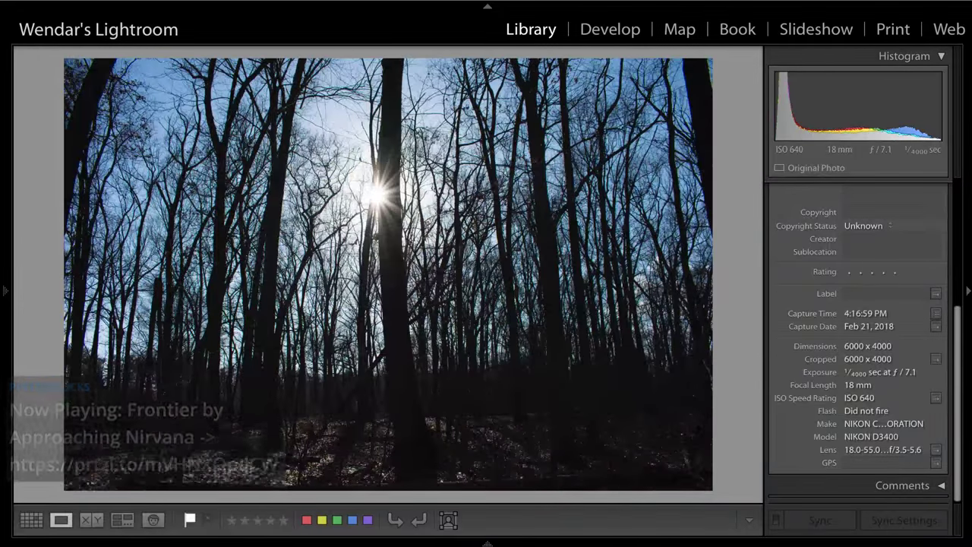
{"action": "key", "text": "Right"}
{"action": "key", "text": "Right"}
{"action": "key", "text": "u"}
- Toggle between the 4:17:47 PM ISO 2500 and 4:17:46 PM ISO 1800 shots, ending on ISO 1800
{"action": "key", "text": "Right"}
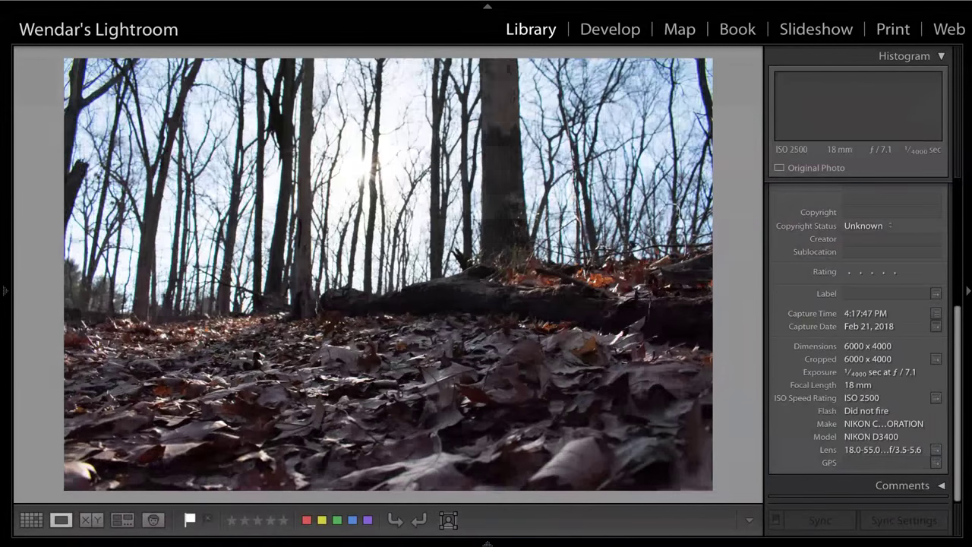
{"action": "key", "text": "Left"}
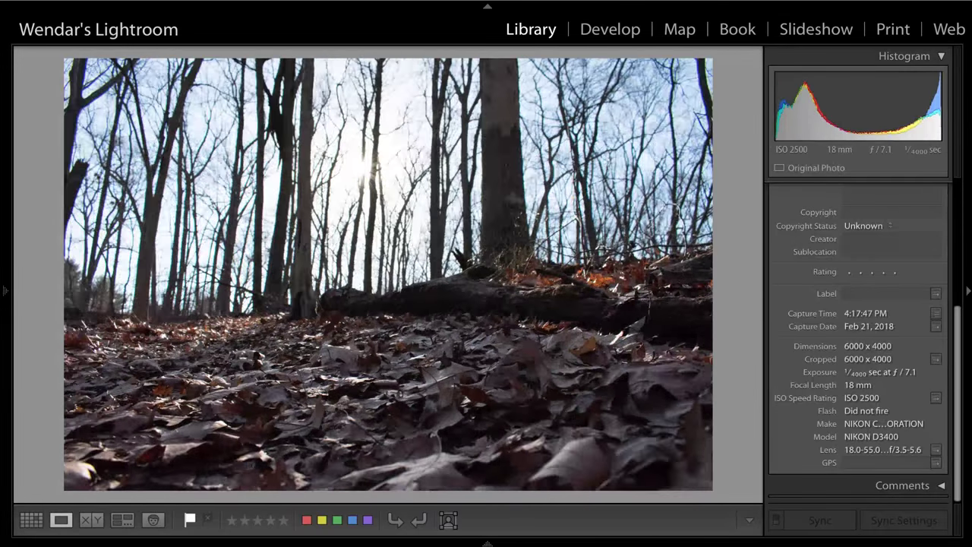
{"action": "key", "text": "Left"}
{"action": "key", "text": "Right"}
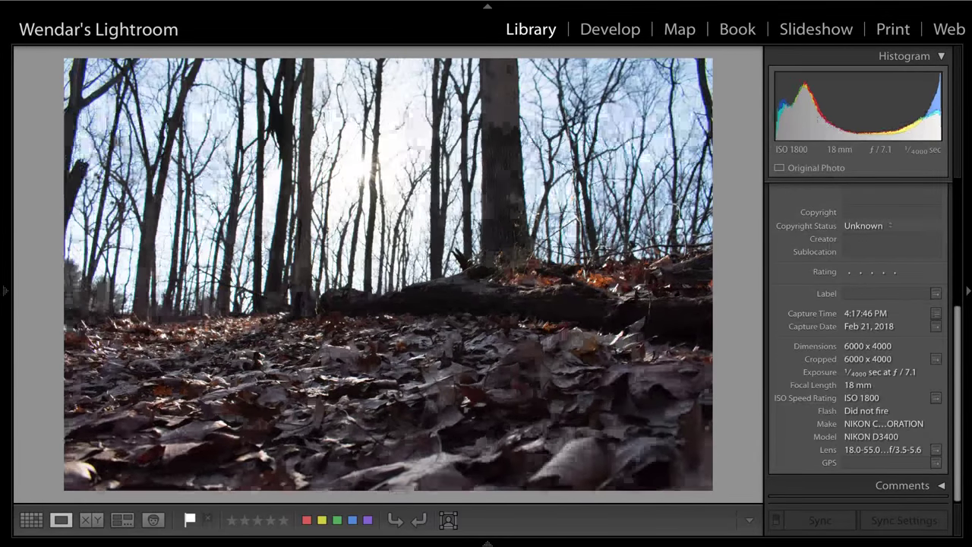
{"action": "key", "text": "Left"}
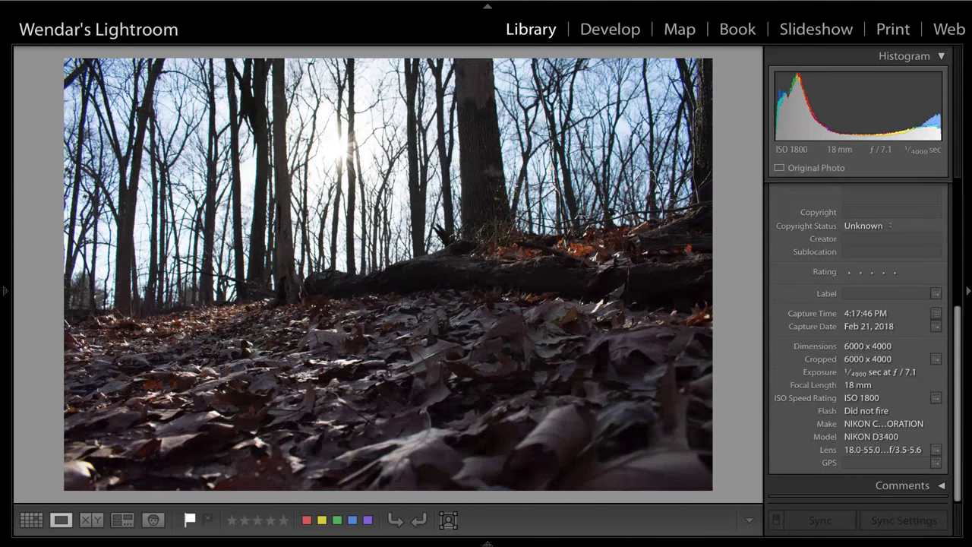
{"action": "key", "text": "Right"}
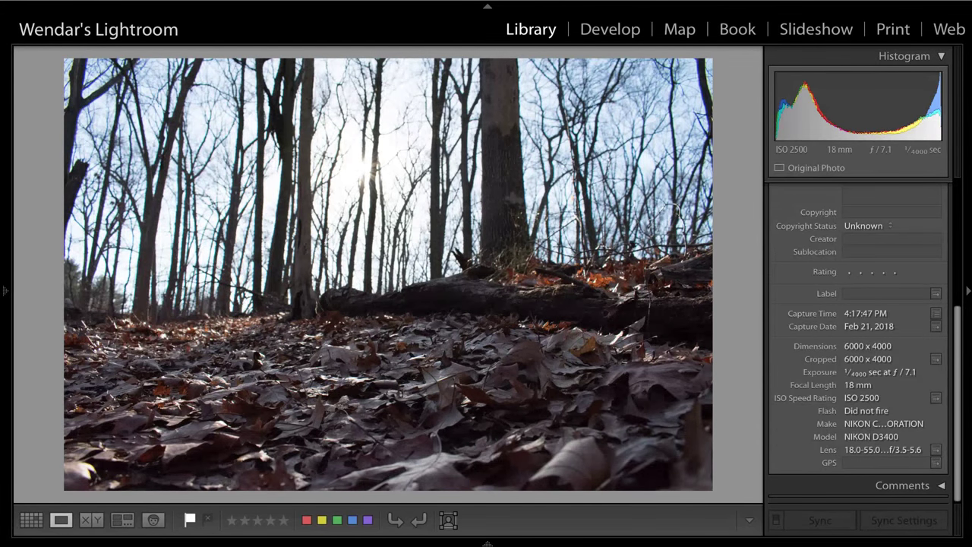
{"action": "key", "text": "Left"}
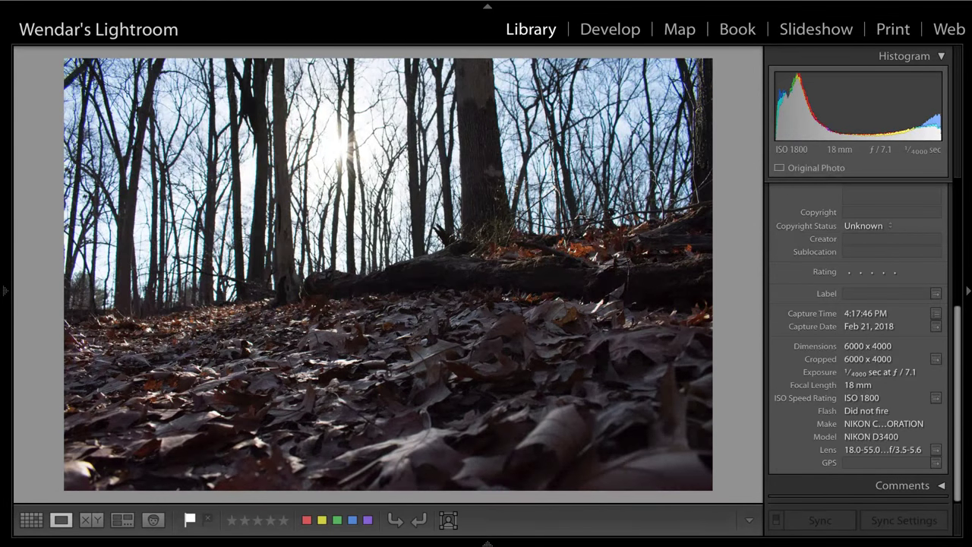
{"action": "key", "text": "Right"}
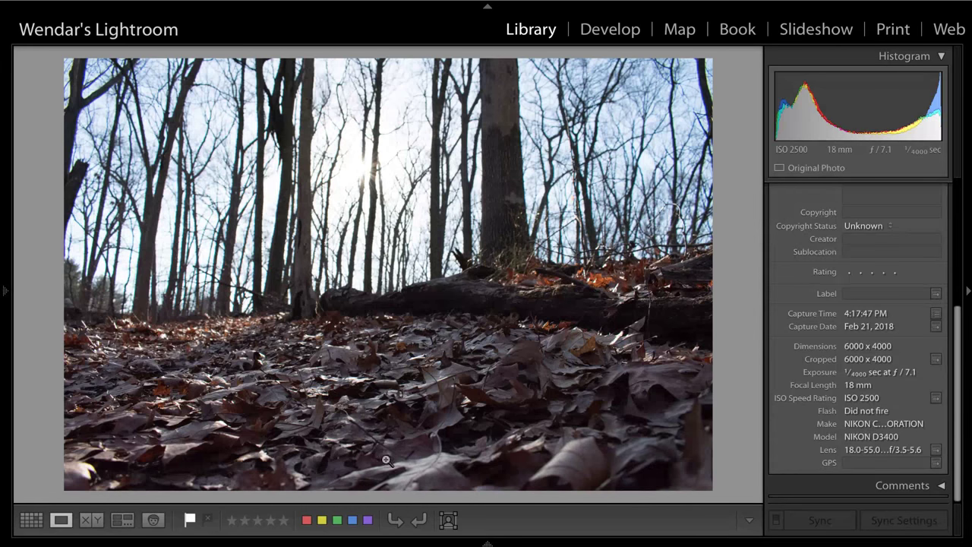
{"action": "key", "text": "Right"}
{"action": "key", "text": "Left"}
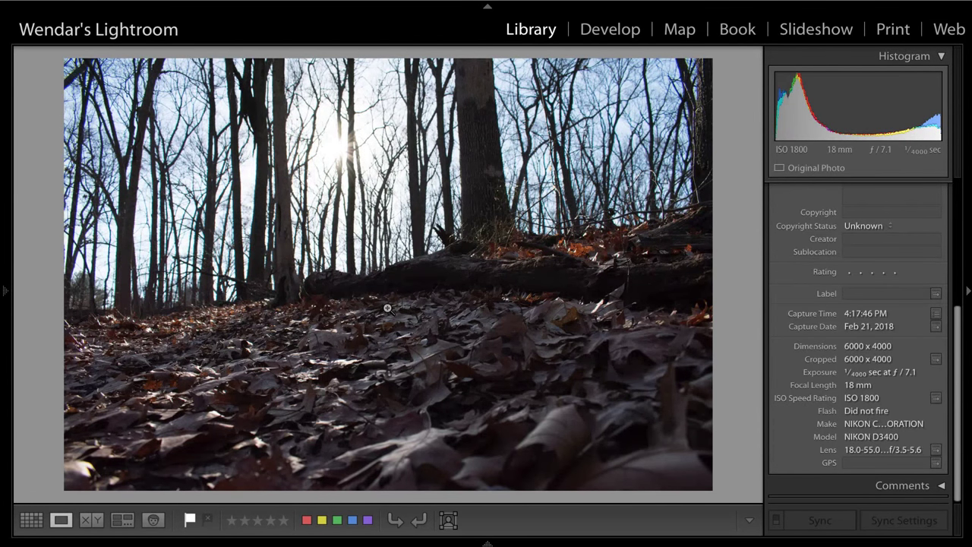
- On the ISO 2500 frame, postpone the update reminder until tomorrow and check the log at 1:1
{"action": "key", "text": "Right"}
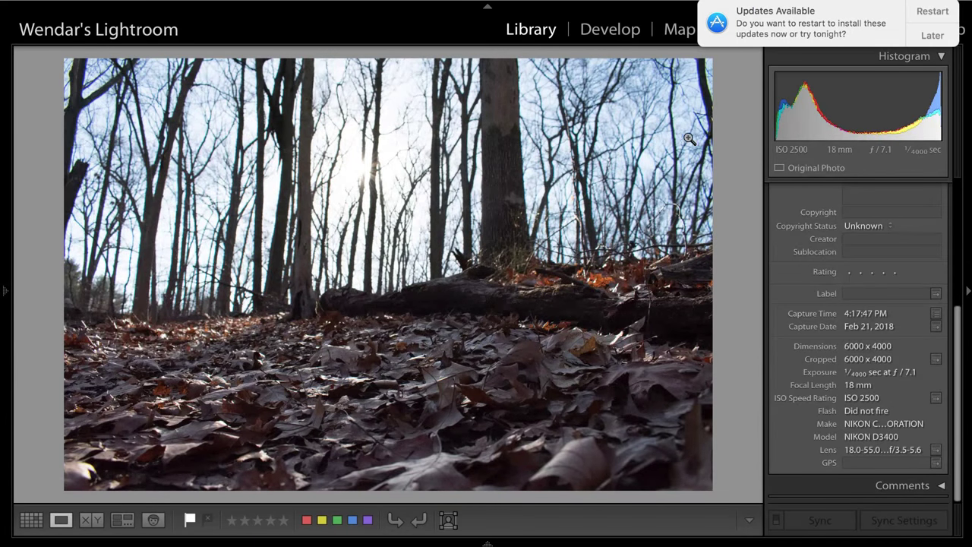
{"action": "left_click", "coordinate": [909, 39]}
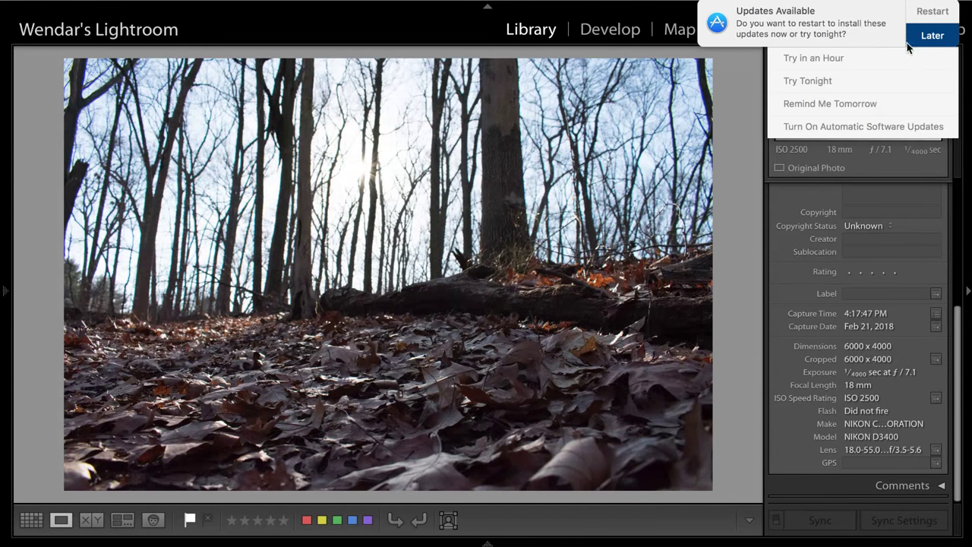
{"action": "left_click", "coordinate": [860, 101]}
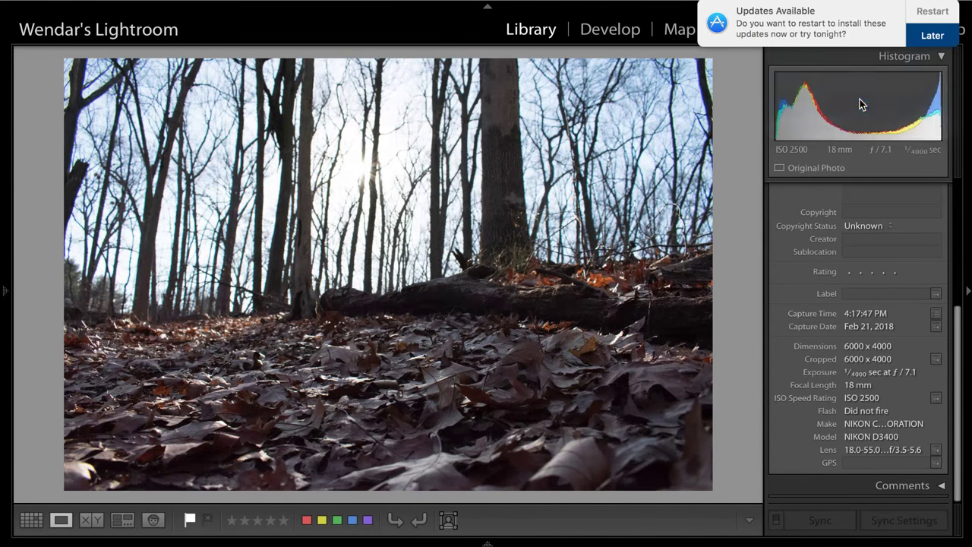
{"action": "left_click", "coordinate": [433, 308]}
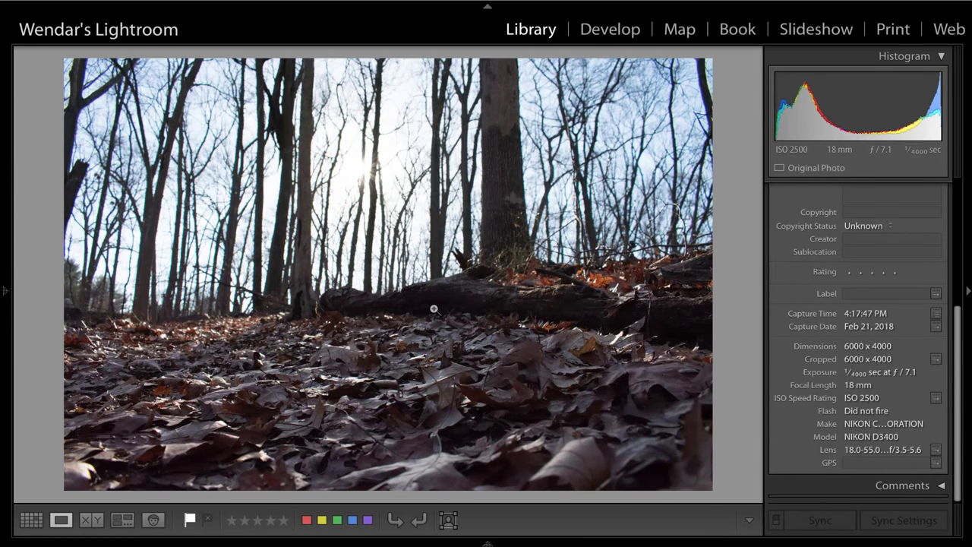
- Toggle repeatedly between the ISO 1800 and ISO 2500 burst shots, then advance to the 4:32:55 PM river photo
{"action": "key", "text": "Left"}
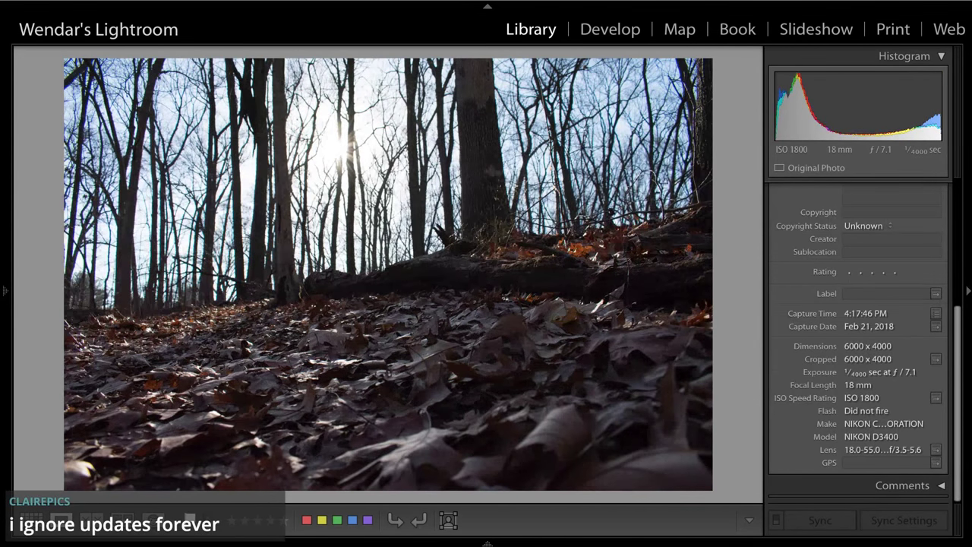
{"action": "key", "text": "Right"}
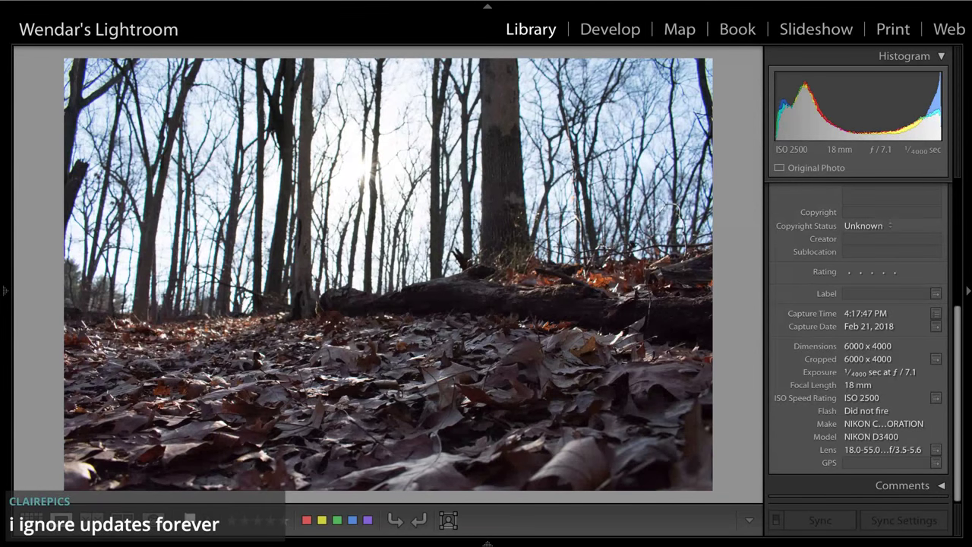
{"action": "key", "text": "Left"}
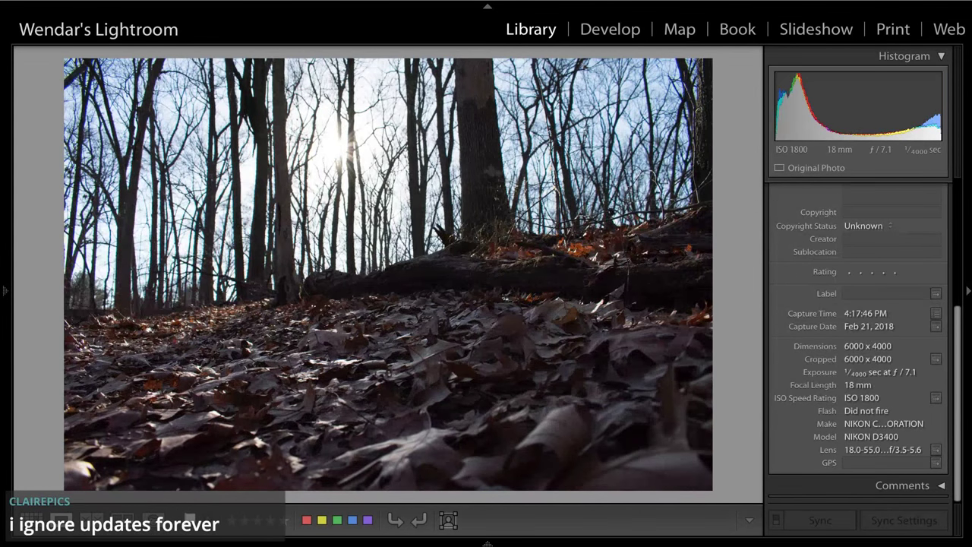
{"action": "key", "text": "Right"}
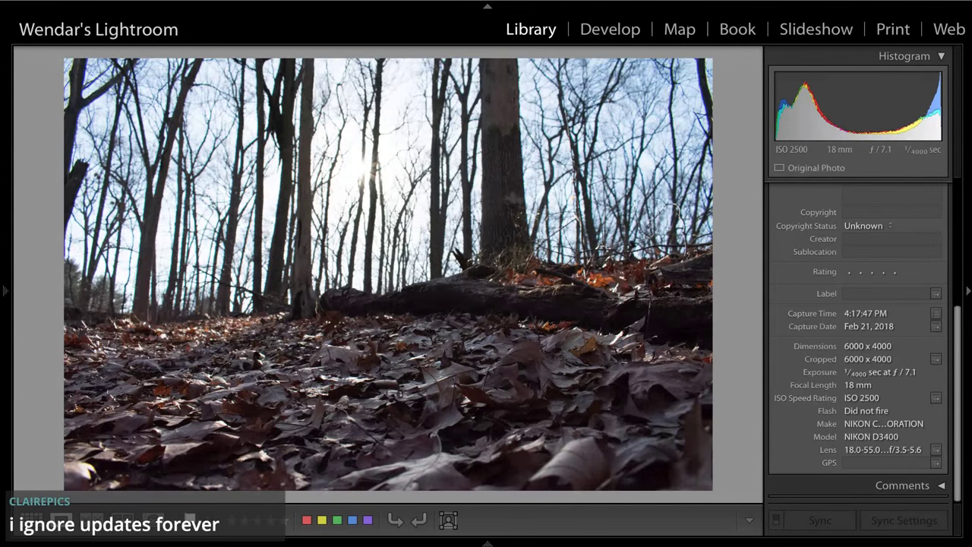
{"action": "key", "text": "Left"}
{"action": "key", "text": "Right"}
{"action": "key", "text": "Left"}
{"action": "key", "text": "Right"}
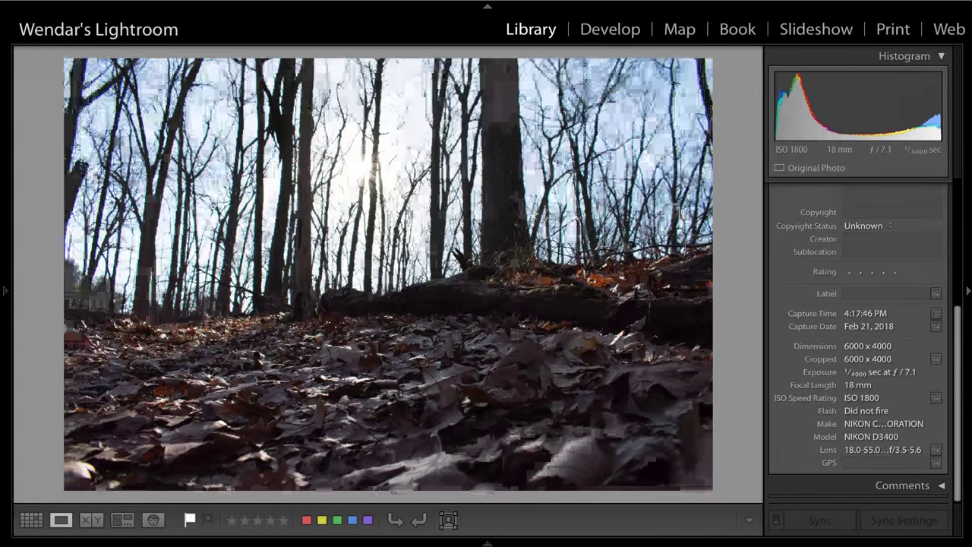
{"action": "key", "text": "Left"}
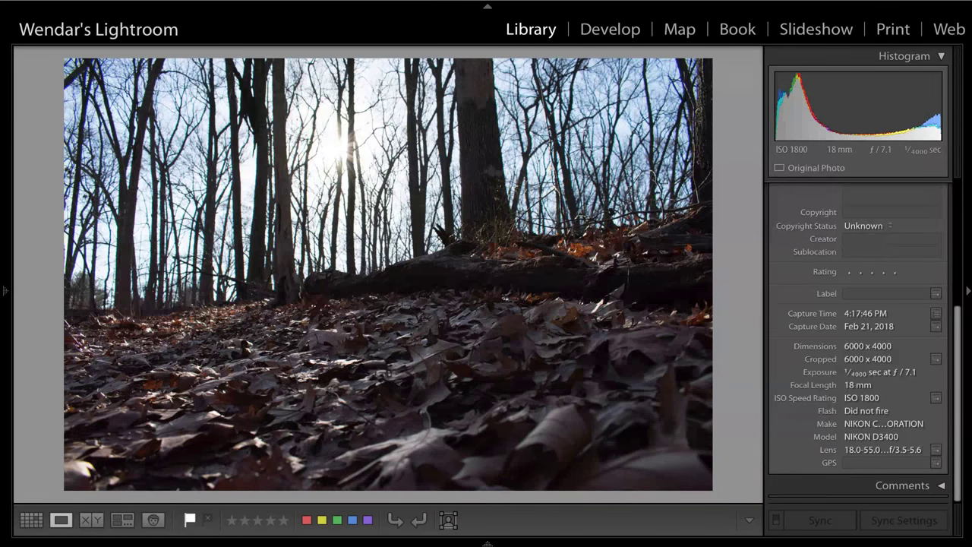
{"action": "key", "text": "Right"}
{"action": "key", "text": "Right"}
{"action": "key", "text": "Left"}
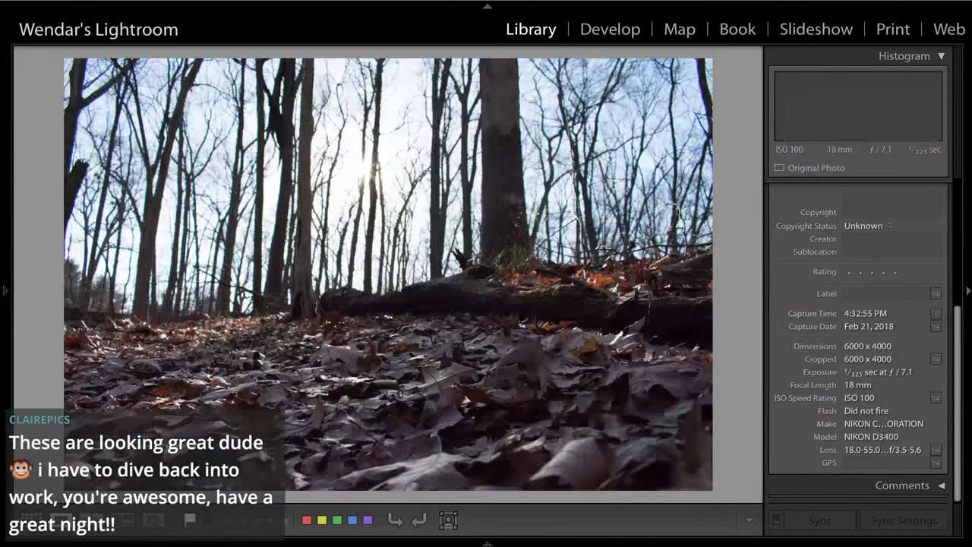
{"action": "key", "text": "Left"}
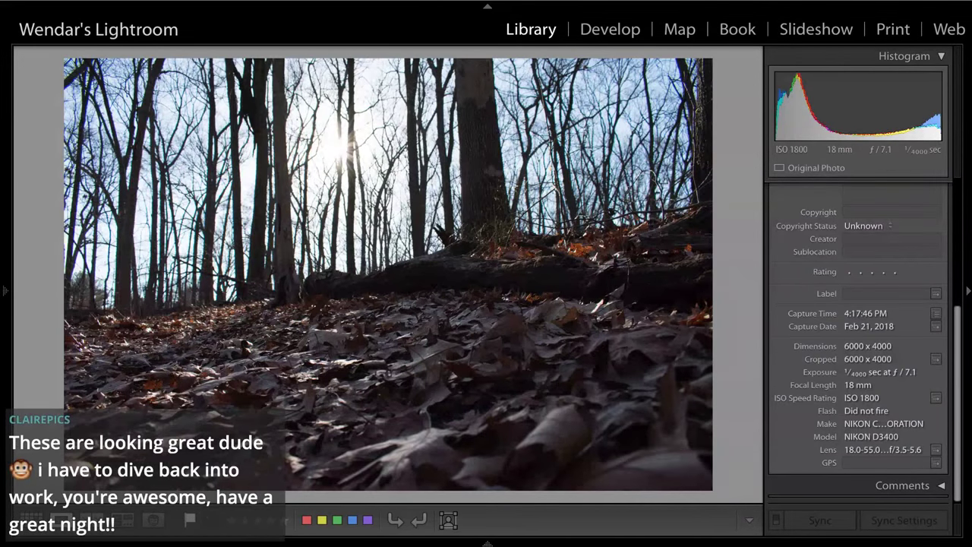
{"action": "key", "text": "Right"}
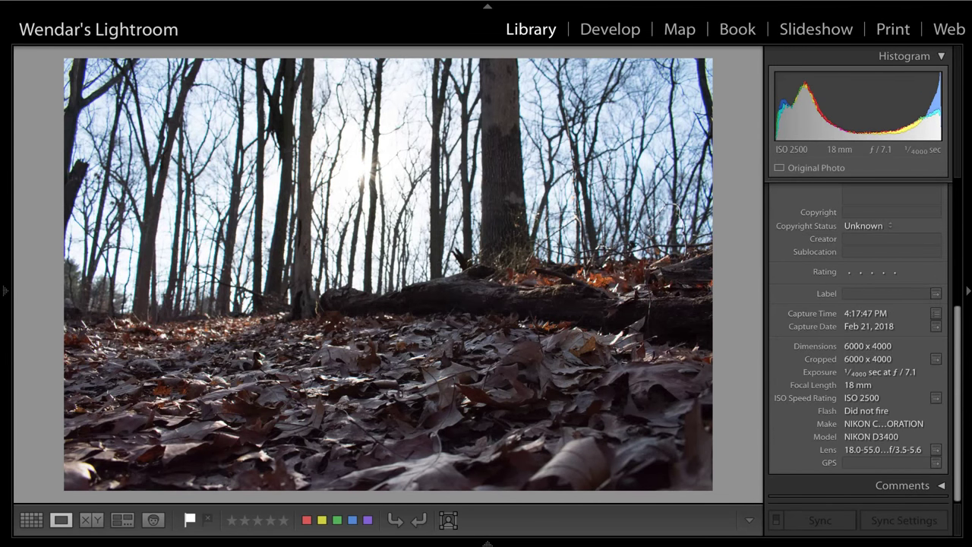
{"action": "key", "text": "Left"}
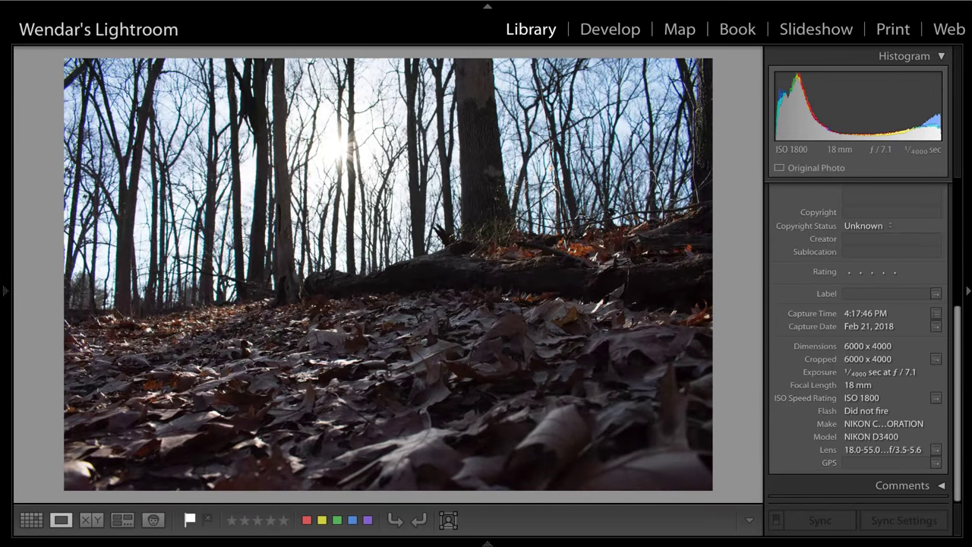
{"action": "key", "text": "Left"}
{"action": "key", "text": "Right"}
{"action": "key", "text": "Left"}
{"action": "key", "text": "Right"}
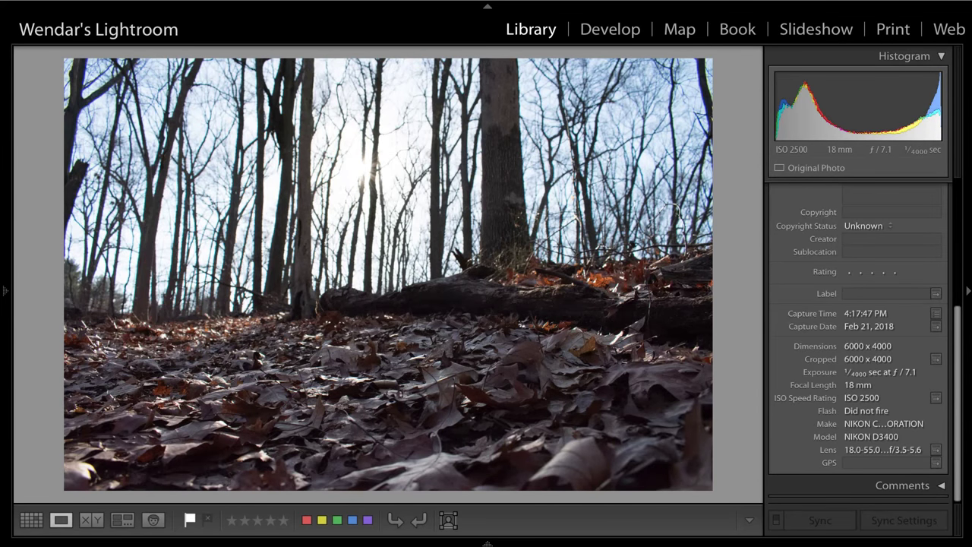
{"action": "key", "text": "Left"}
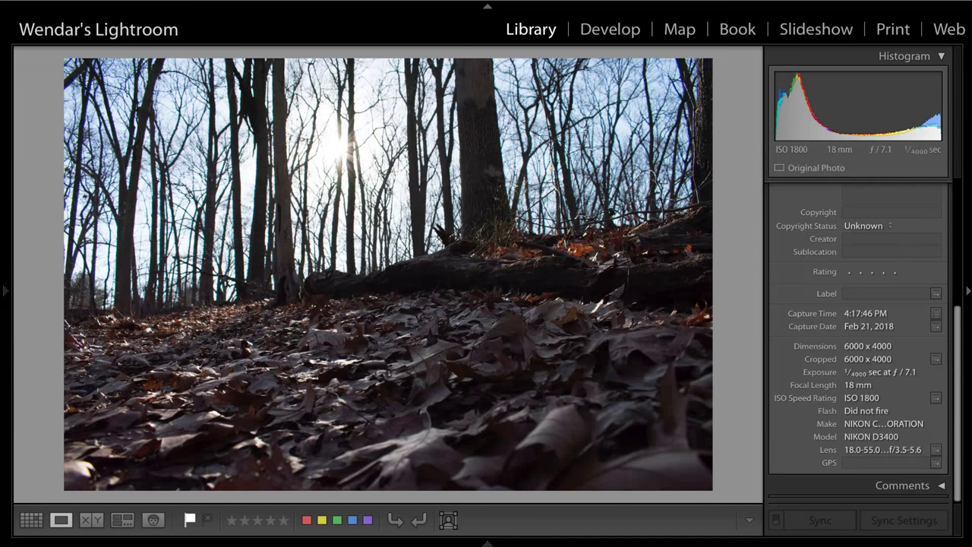
{"action": "key", "text": "Right"}
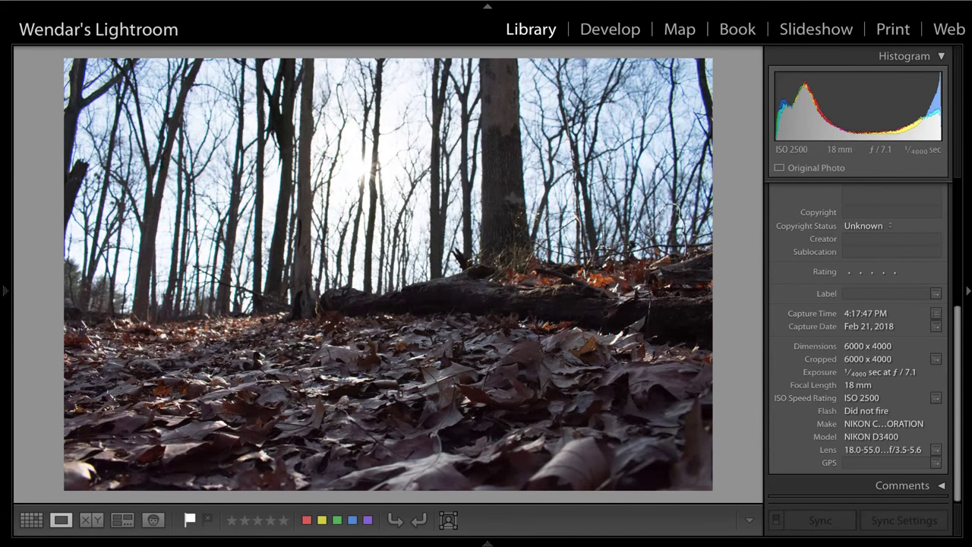
{"action": "key", "text": "Right"}
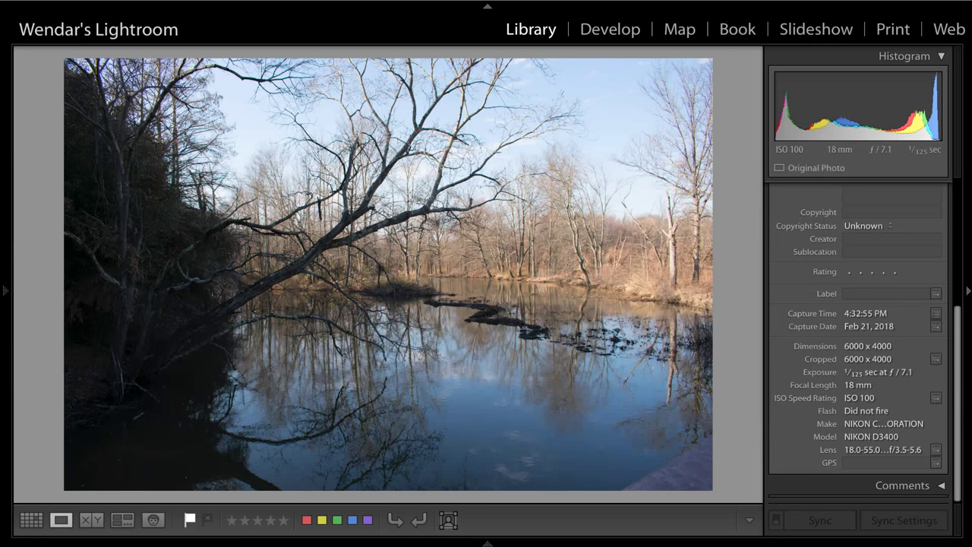
- Compare the 4:32:55 PM and 4:32:57 PM river shots, then unflag the darker 4:32:55 PM one
{"action": "key", "text": "Right"}
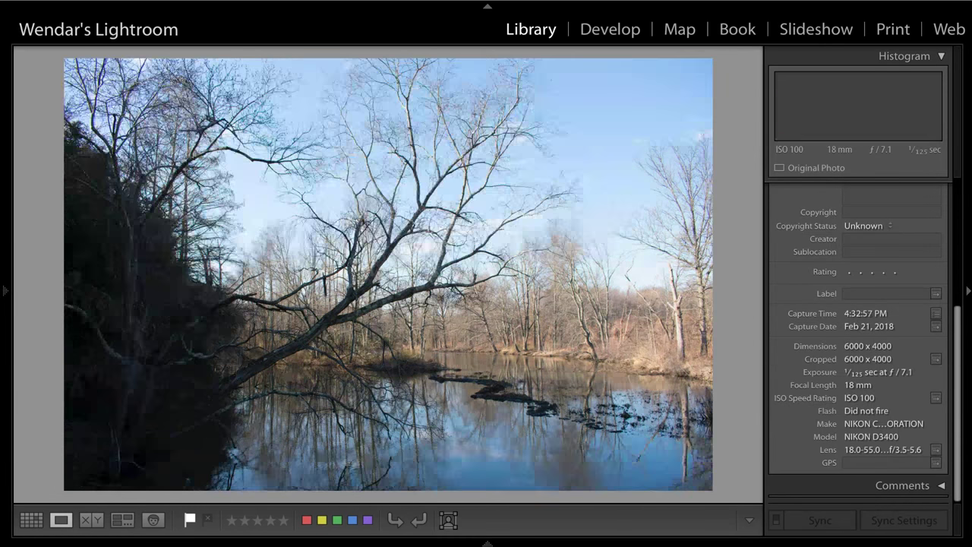
{"action": "key", "text": "Left"}
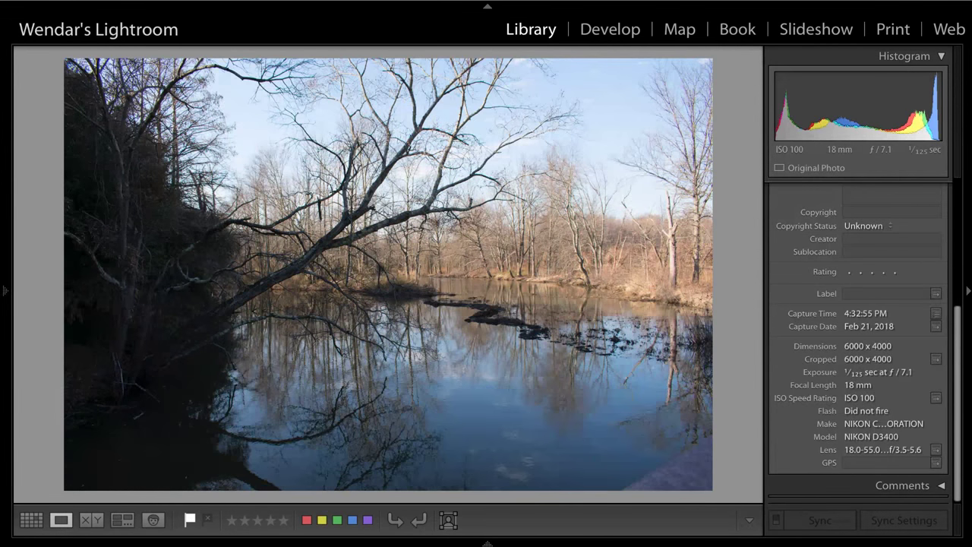
{"action": "key", "text": "Right"}
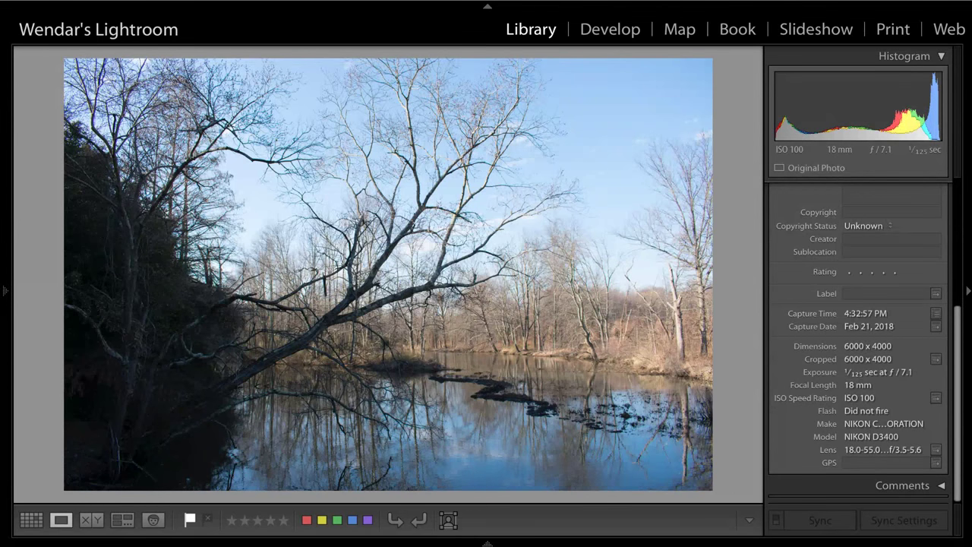
{"action": "key", "text": "Left"}
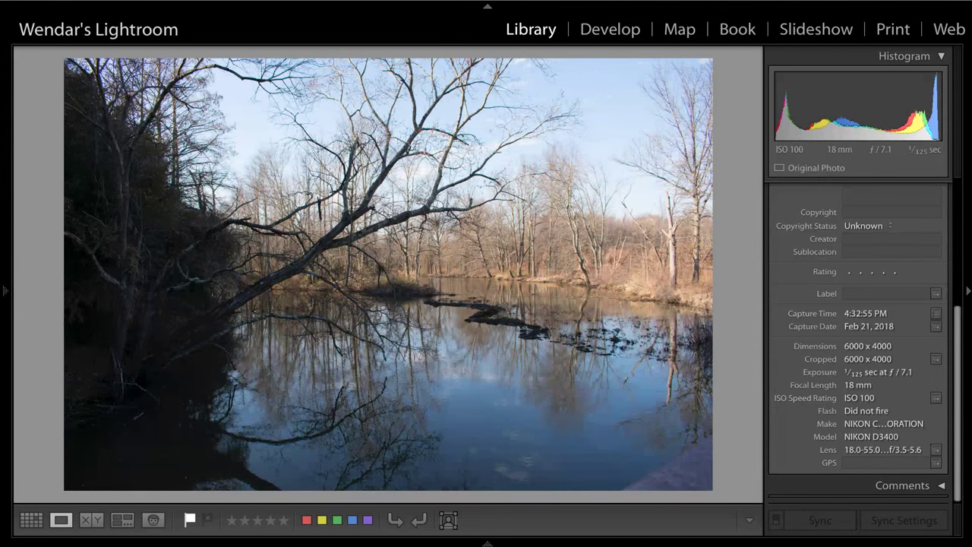
{"action": "key", "text": "Right"}
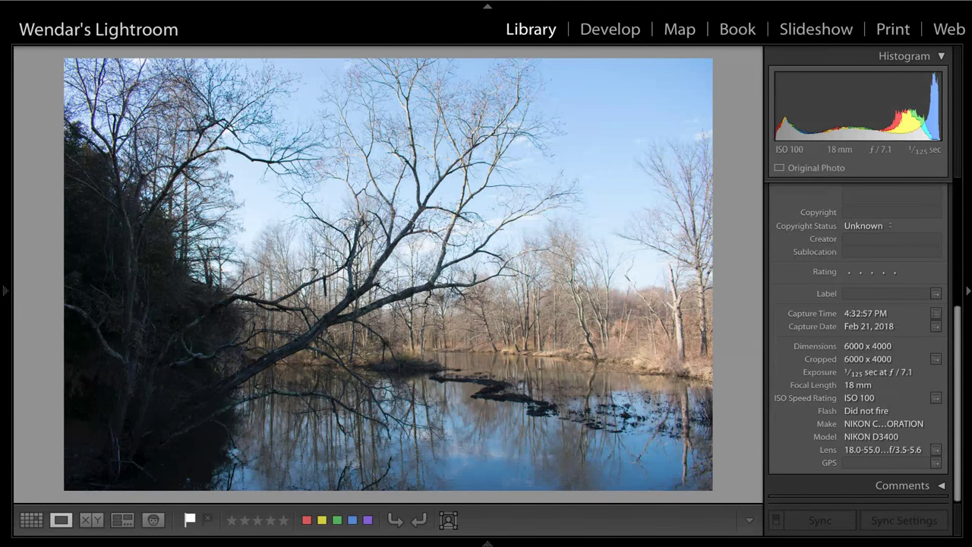
{"action": "key", "text": "Left"}
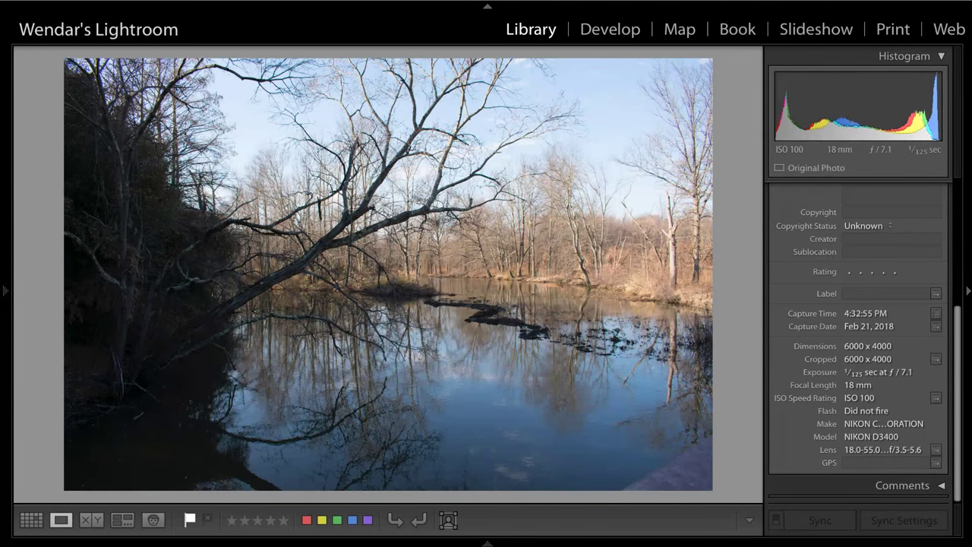
{"action": "key", "text": "u"}
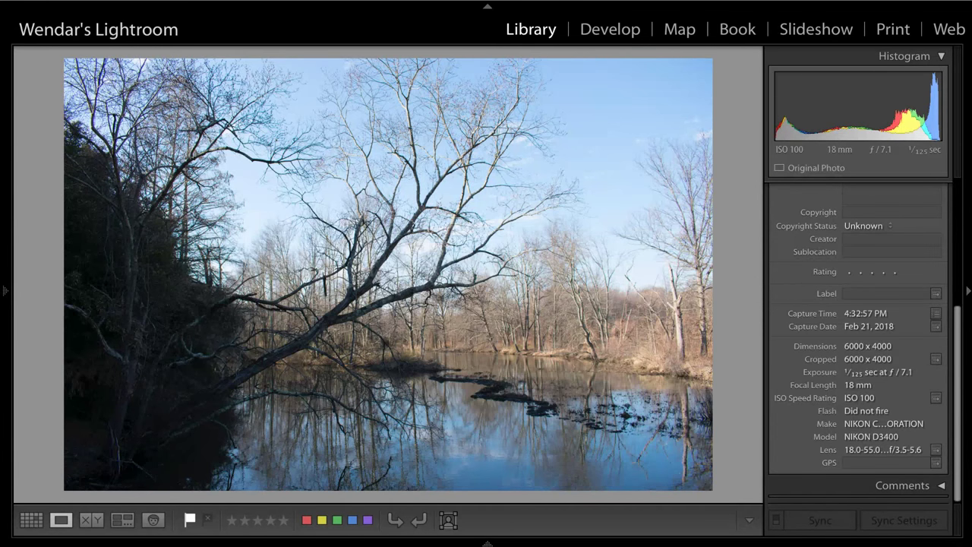
- Flip between the 28 mm leaning-tree river shots, ending on the 4:33:25 PM ISO 180 frame
{"action": "key", "text": "Right"}
{"action": "key", "text": "Right"}
{"action": "key", "text": "Right"}
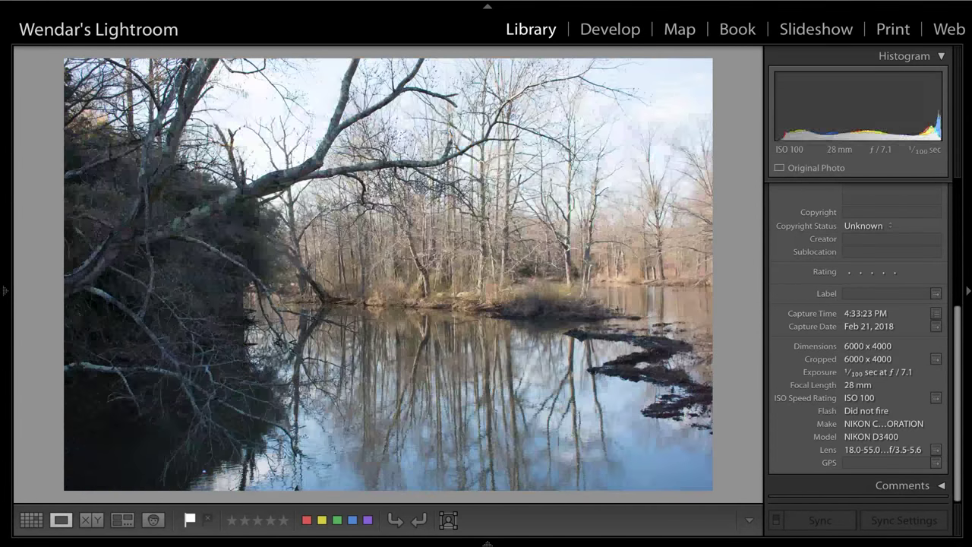
{"action": "key", "text": "Right"}
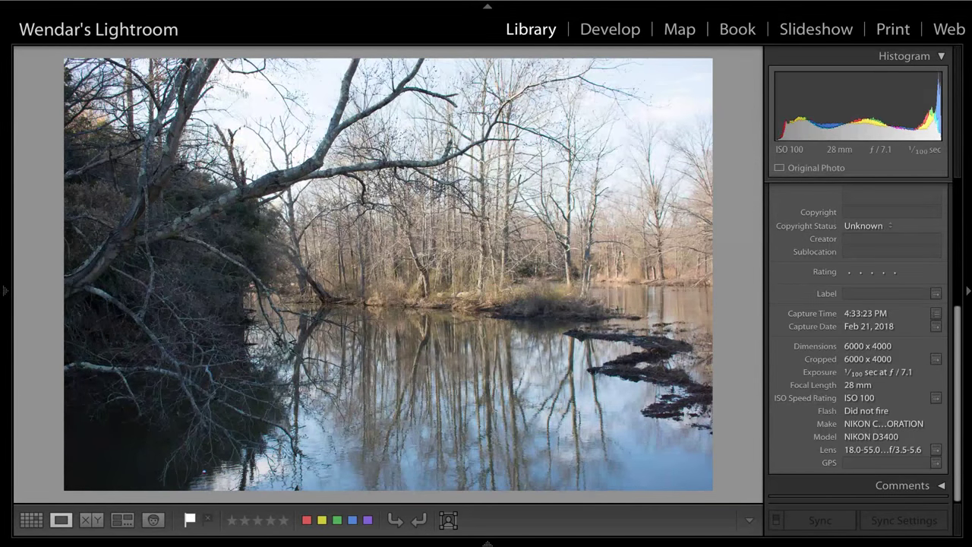
{"action": "key", "text": "Right"}
{"action": "key", "text": "Left"}
{"action": "key", "text": "Right"}
{"action": "key", "text": "Left"}
{"action": "key", "text": "Left"}
{"action": "key", "text": "Right"}
{"action": "key", "text": "Left"}
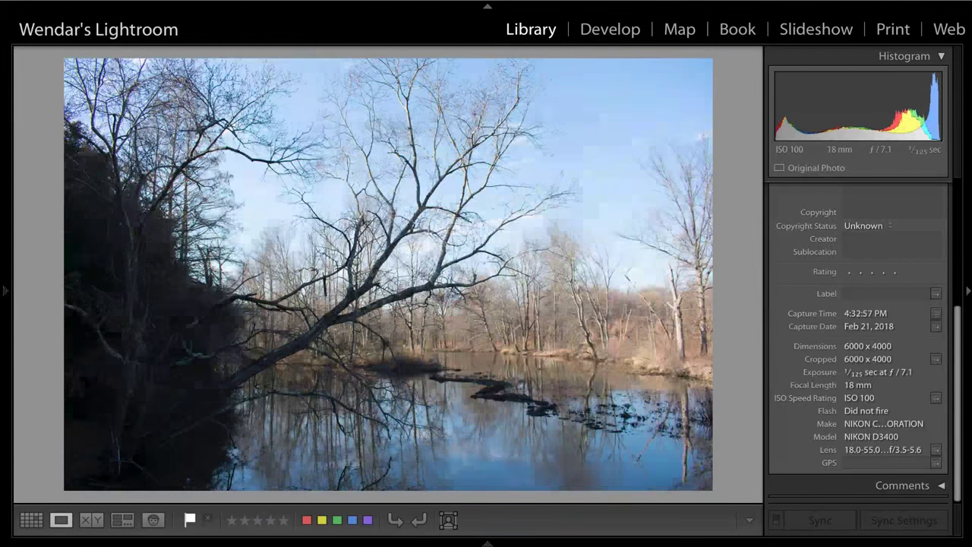
{"action": "key", "text": "Right"}
{"action": "key", "text": "Left"}
{"action": "key", "text": "Right"}
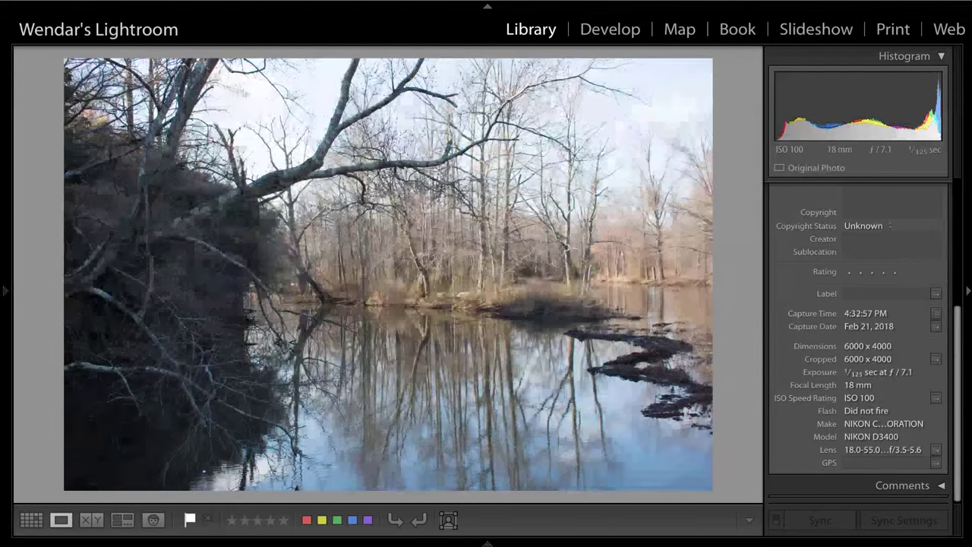
{"action": "key", "text": "Left"}
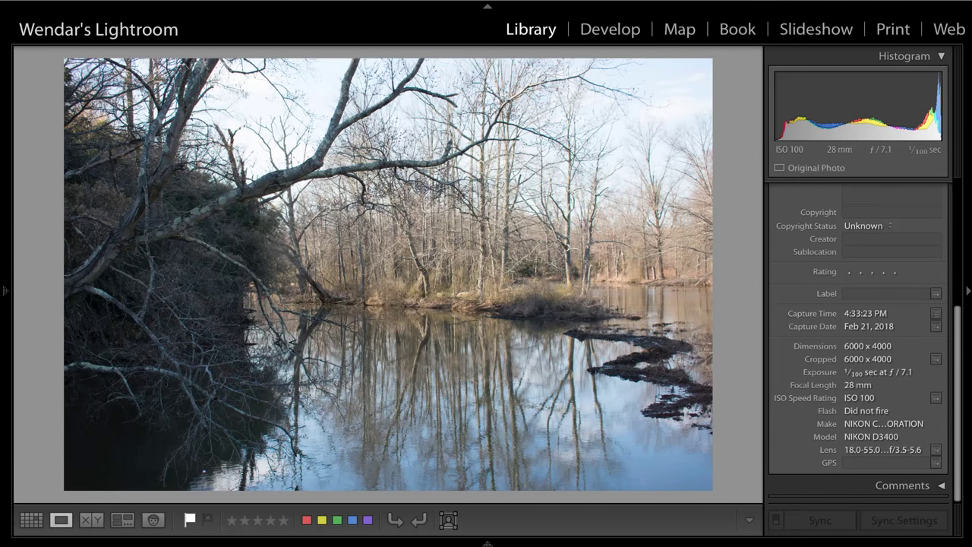
{"action": "key", "text": "Right"}
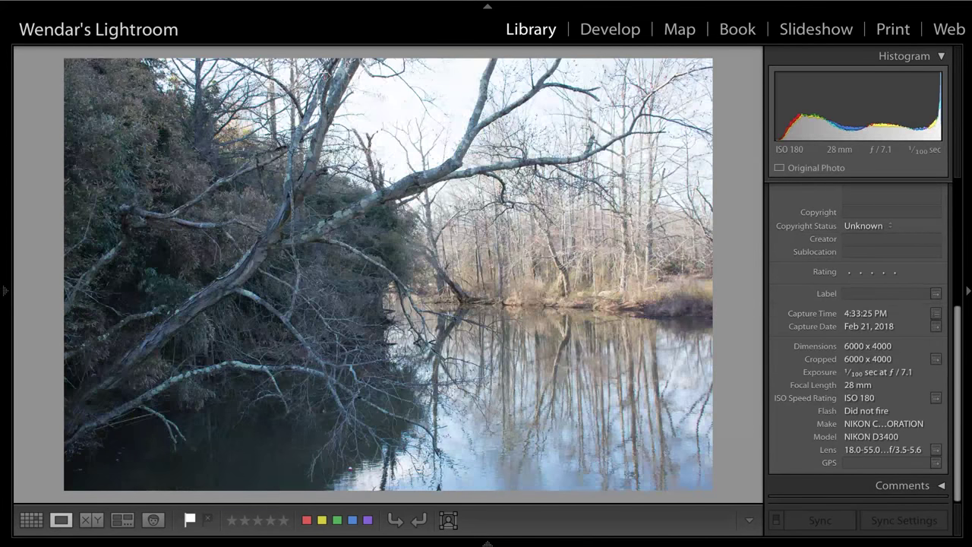
{"action": "key", "text": "Left"}
{"action": "key", "text": "Right"}
{"action": "left_click", "coordinate": [252, 253]}
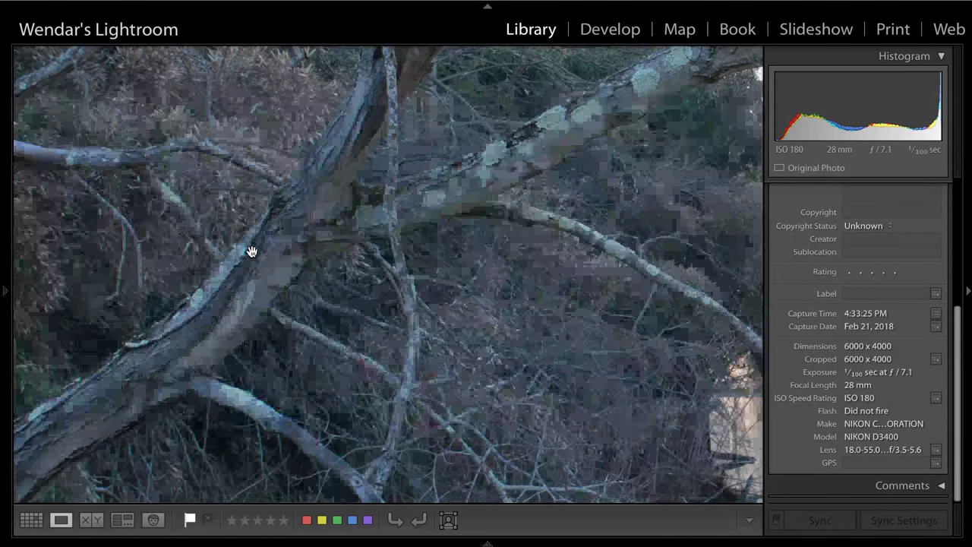
{"action": "left_click", "coordinate": [251, 252]}
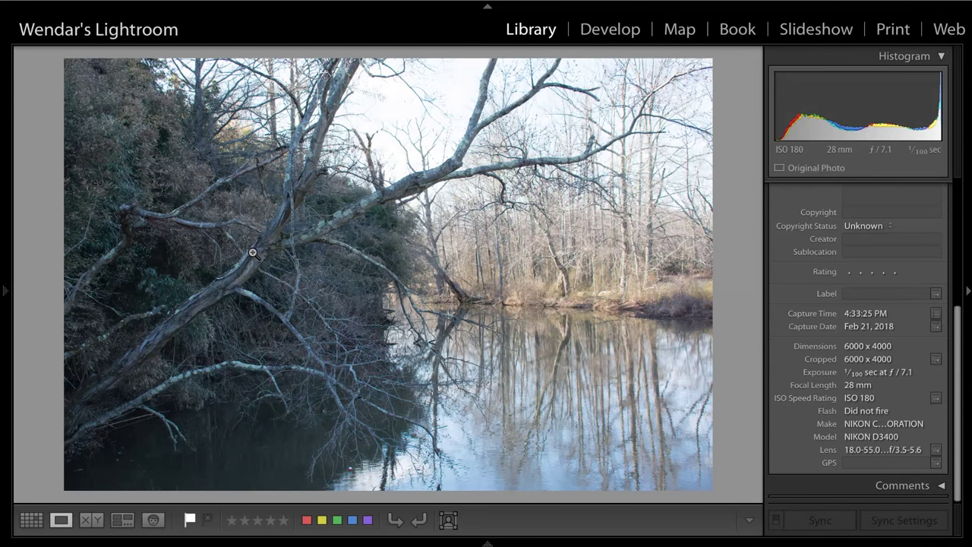
- Step ahead through the 4:33:51, 4:34:34 and 4:34:46 PM marsh photos, then back to the fallen-tree lake shot
{"action": "key", "text": "Right"}
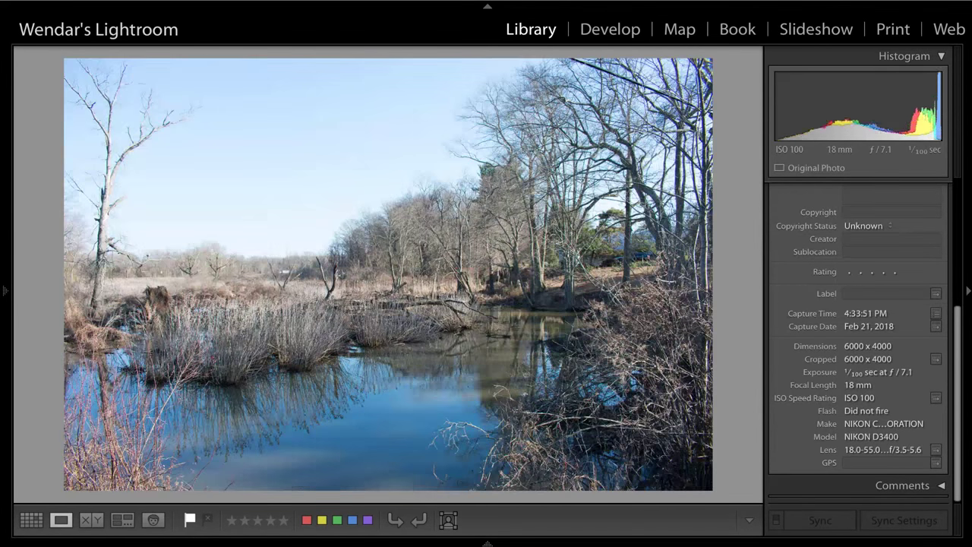
{"action": "key", "text": "Right"}
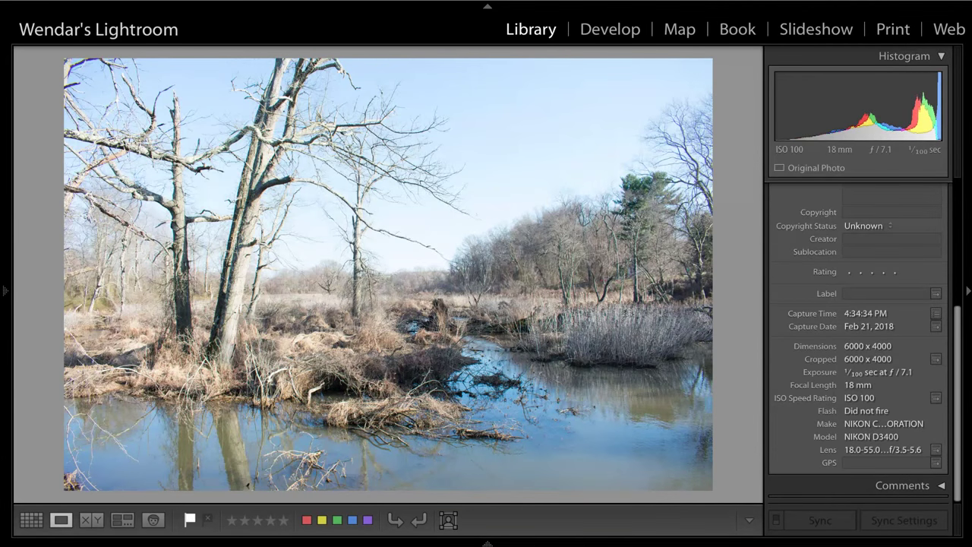
{"action": "key", "text": "Right"}
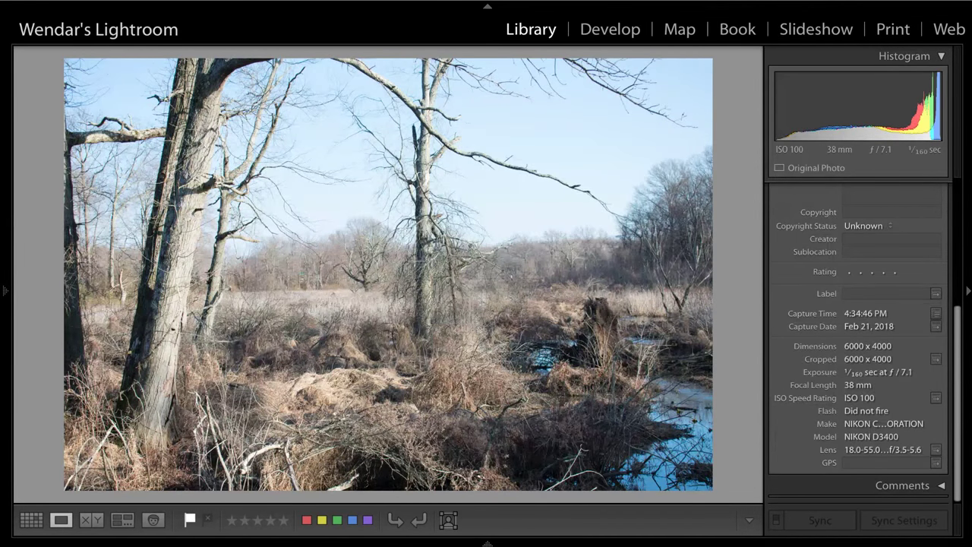
{"action": "key", "text": "Right"}
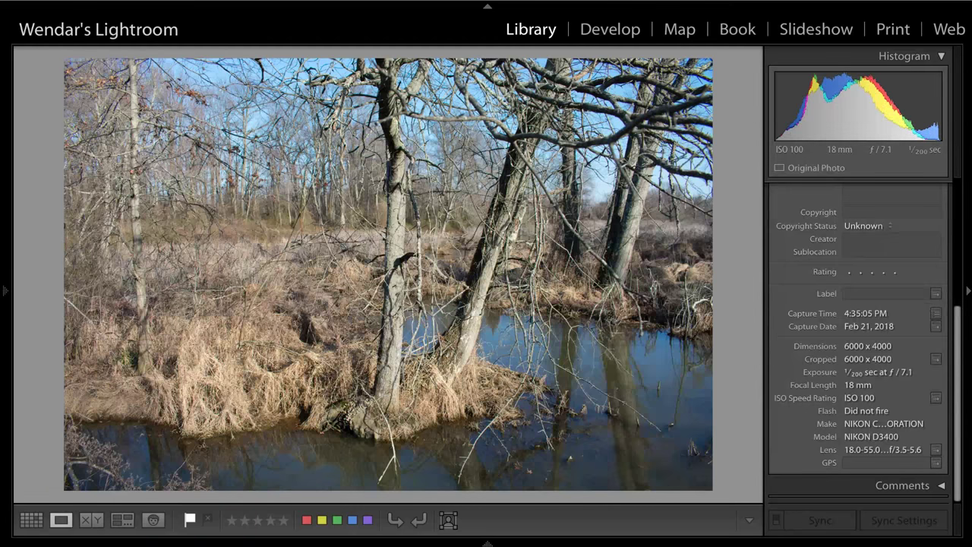
{"action": "key", "text": "Right"}
{"action": "key", "text": "Right"}
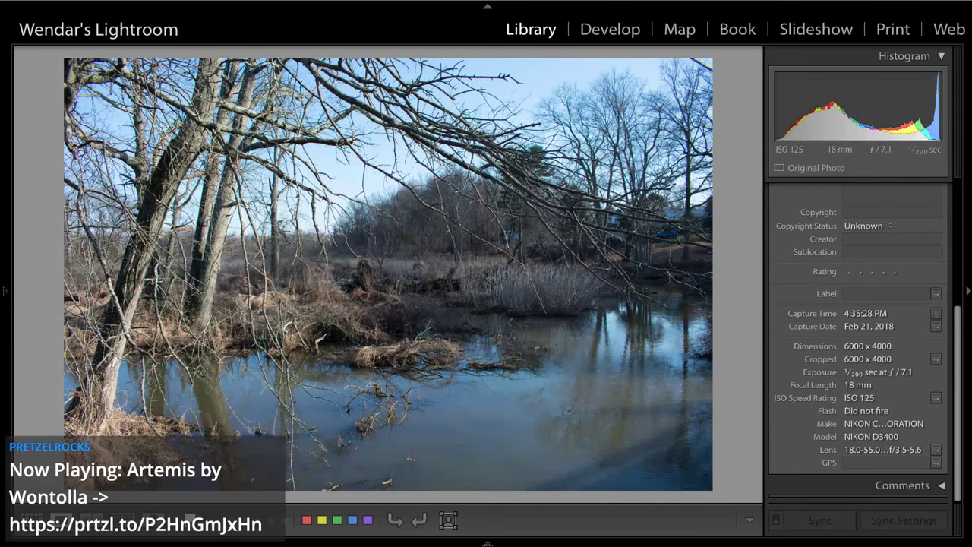
{"action": "key", "text": "Left"}
{"action": "key", "text": "Left"}
{"action": "key", "text": "Left"}
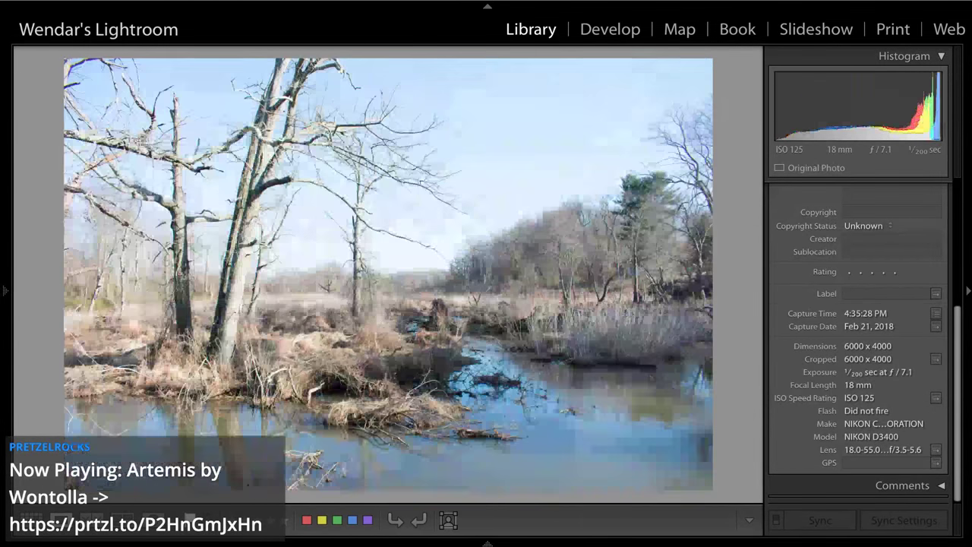
{"action": "key", "text": "Left"}
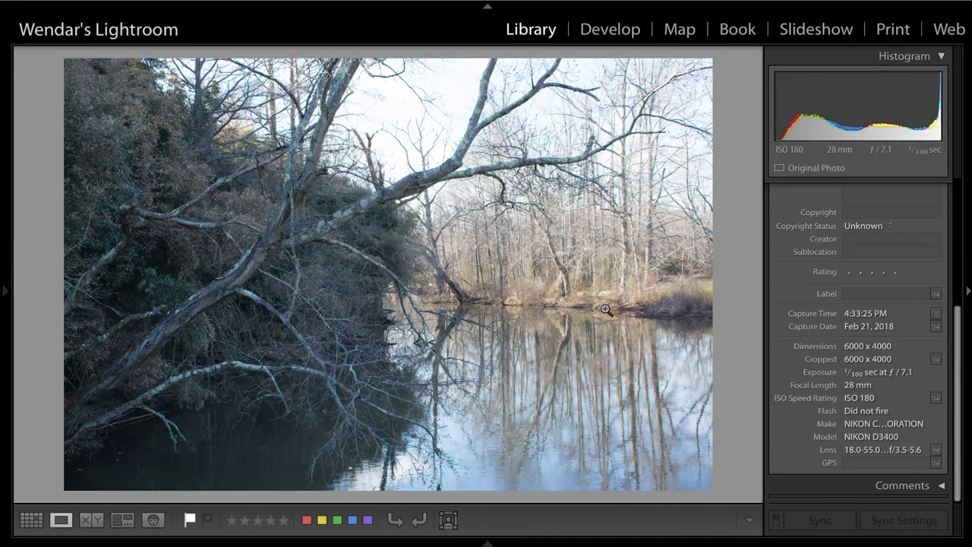
- Check the fallen tree's branches and leaning trunk at 1:1, then move to the 4:33:23 PM river frame
{"action": "left_click", "coordinate": [311, 288]}
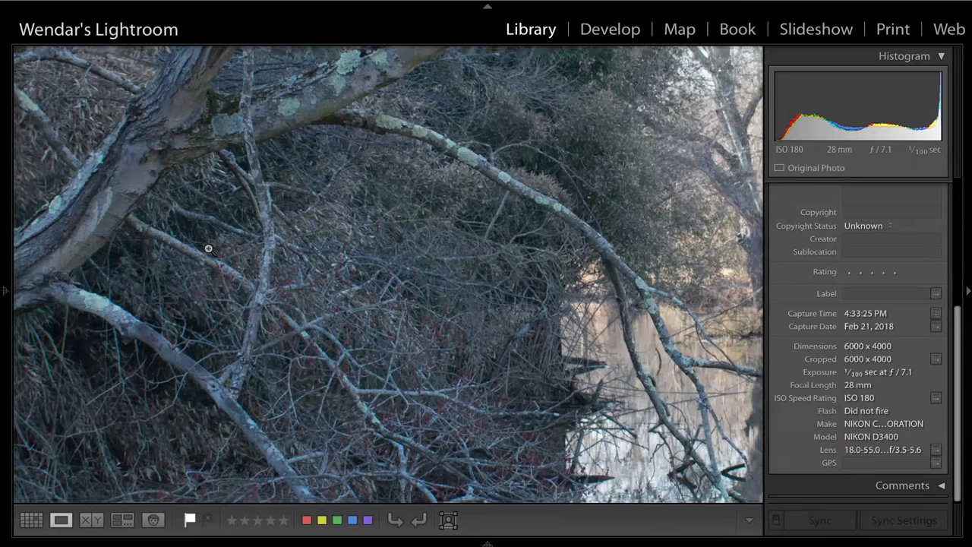
{"action": "left_click", "coordinate": [208, 248]}
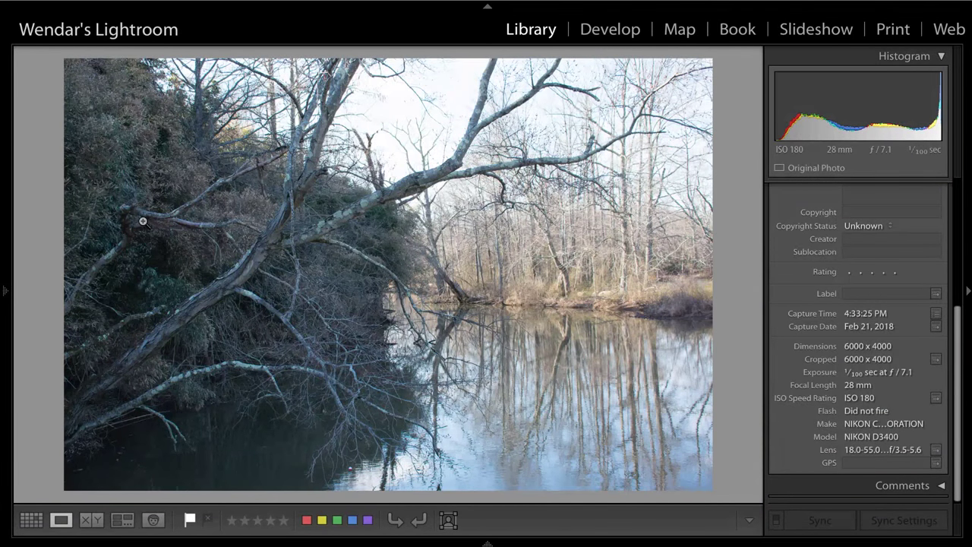
{"action": "left_click", "coordinate": [189, 304]}
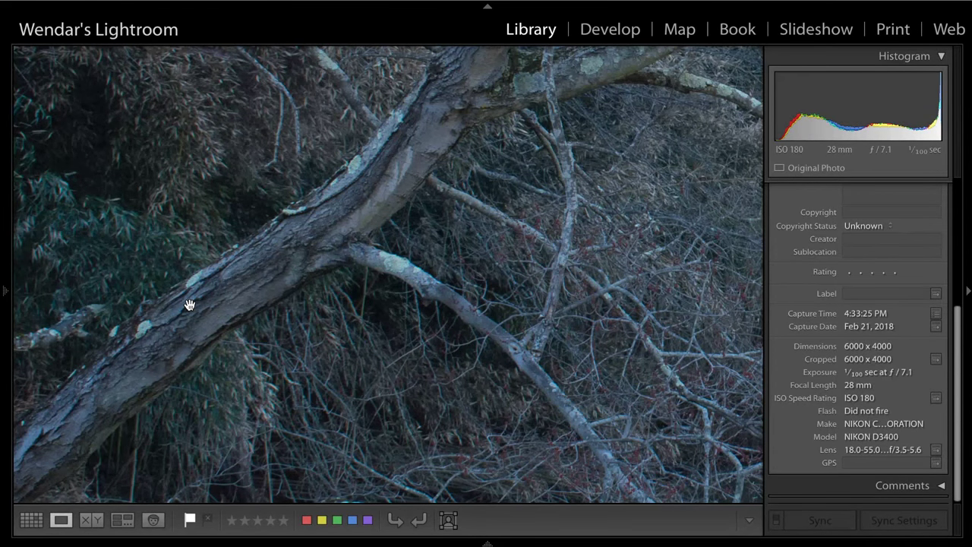
{"action": "left_click", "coordinate": [189, 304]}
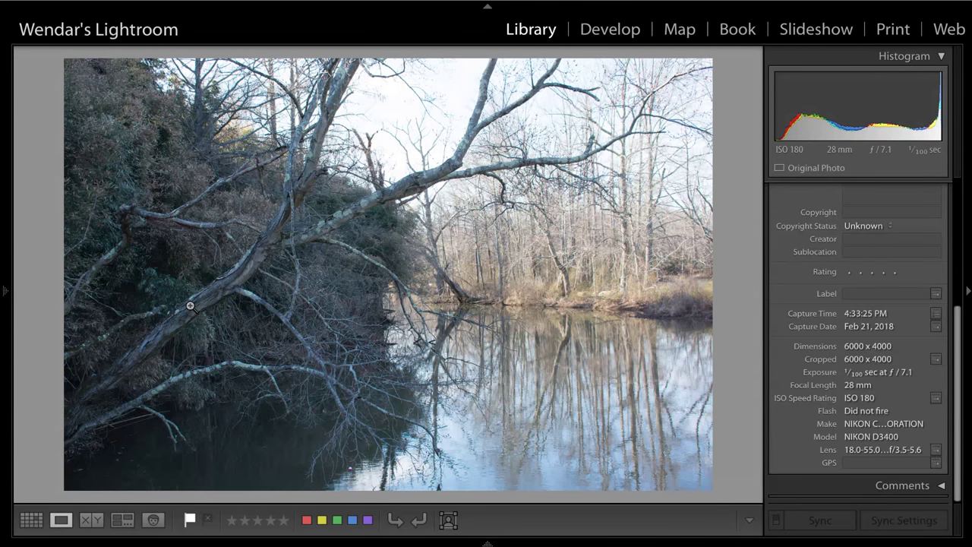
{"action": "key", "text": "Left"}
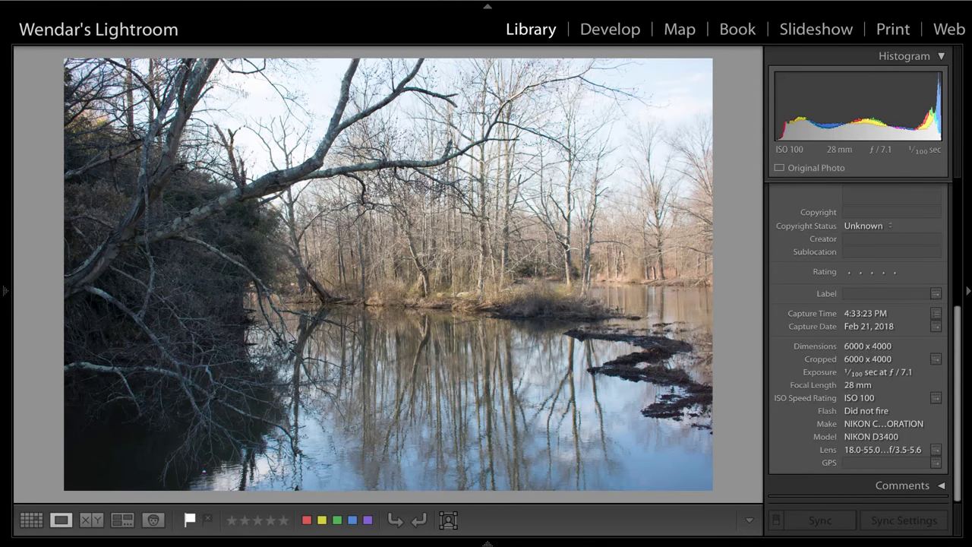
- Toggle between the two low-angle leaf-floor shots, then land on the 4:16:59 PM ISO 640 sunburst frame
{"action": "key", "text": "Left"}
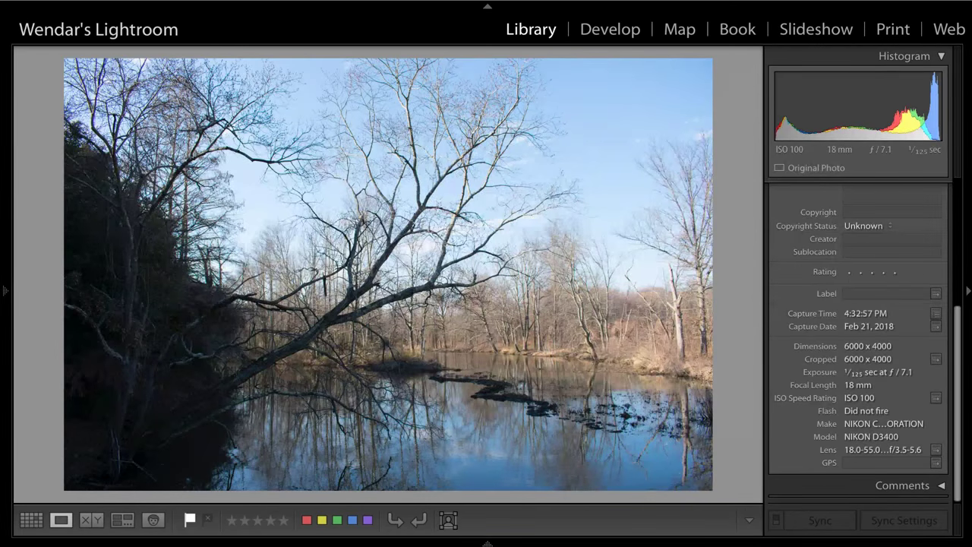
{"action": "key", "text": "Left"}
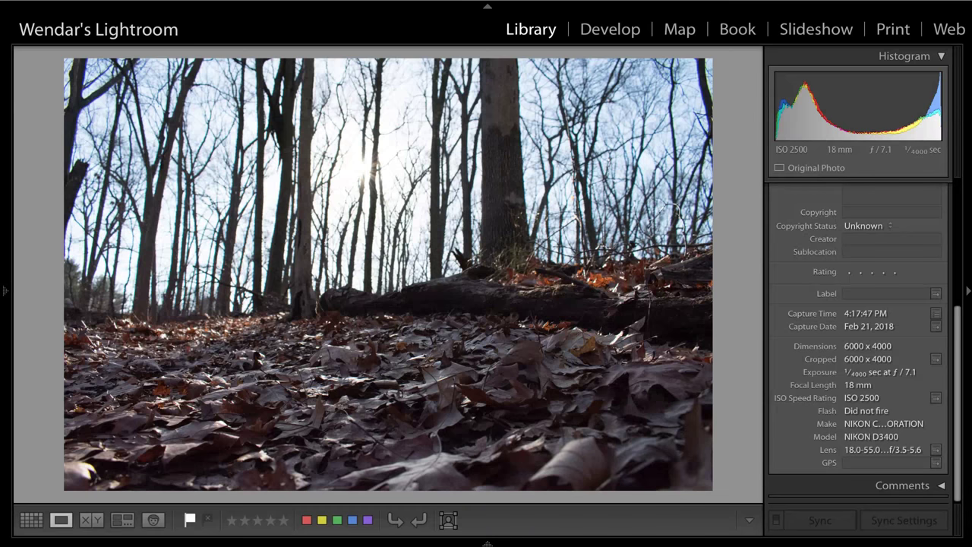
{"action": "key", "text": "Left"}
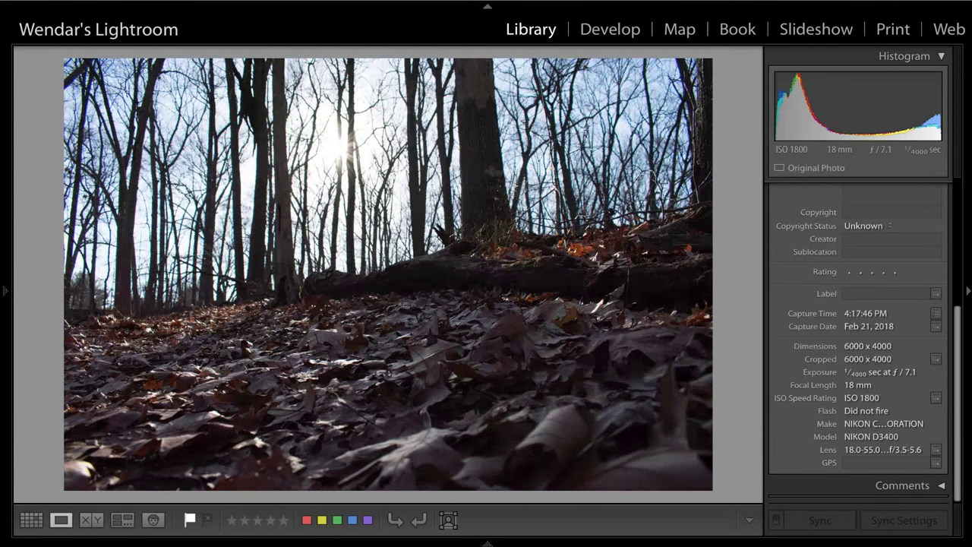
{"action": "key", "text": "Right"}
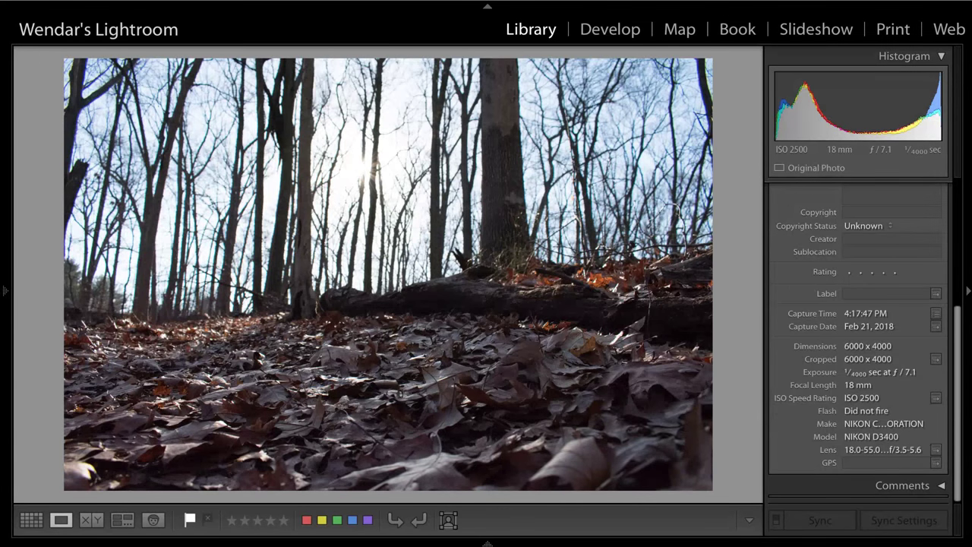
{"action": "key", "text": "Left"}
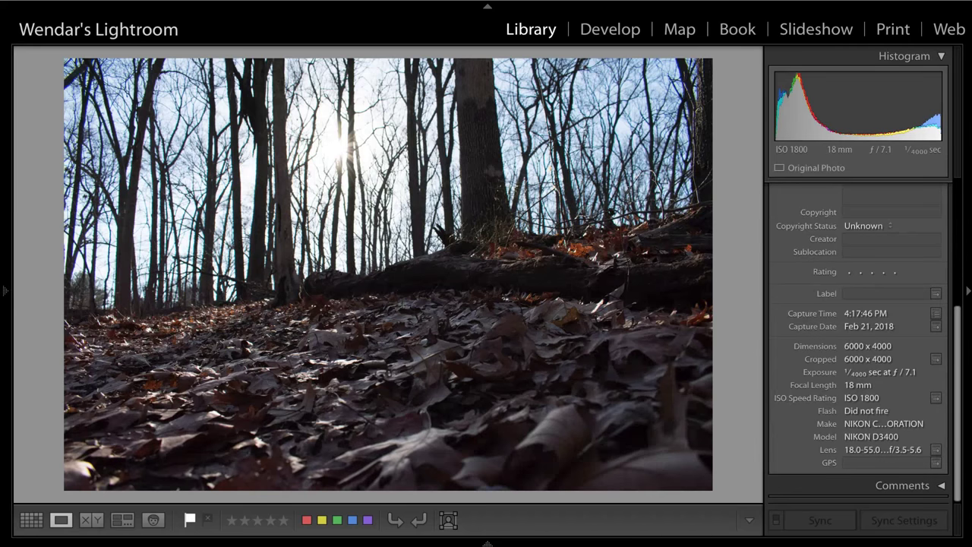
{"action": "key", "text": "Left"}
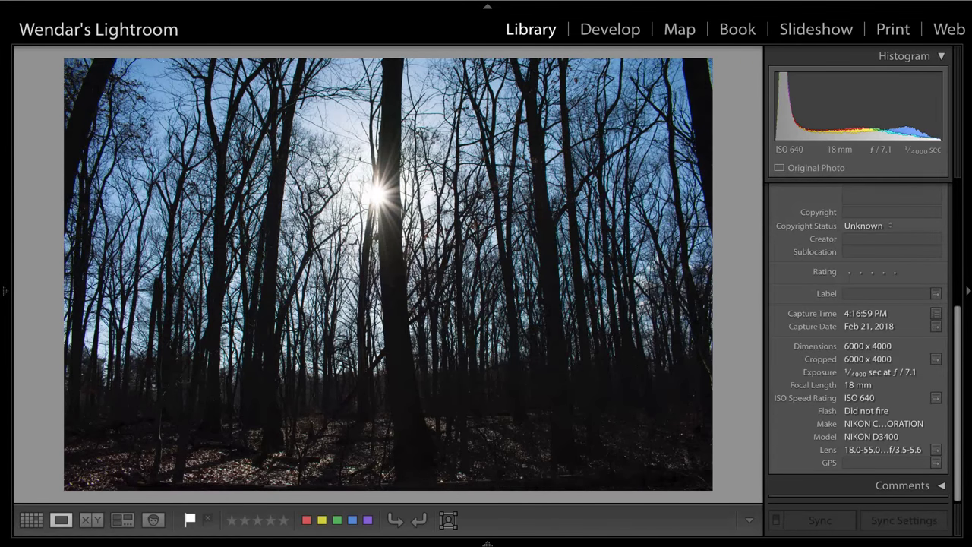
- Step back through the field and forest photos, then return to the 55 mm field photo
{"action": "key", "text": "Left"}
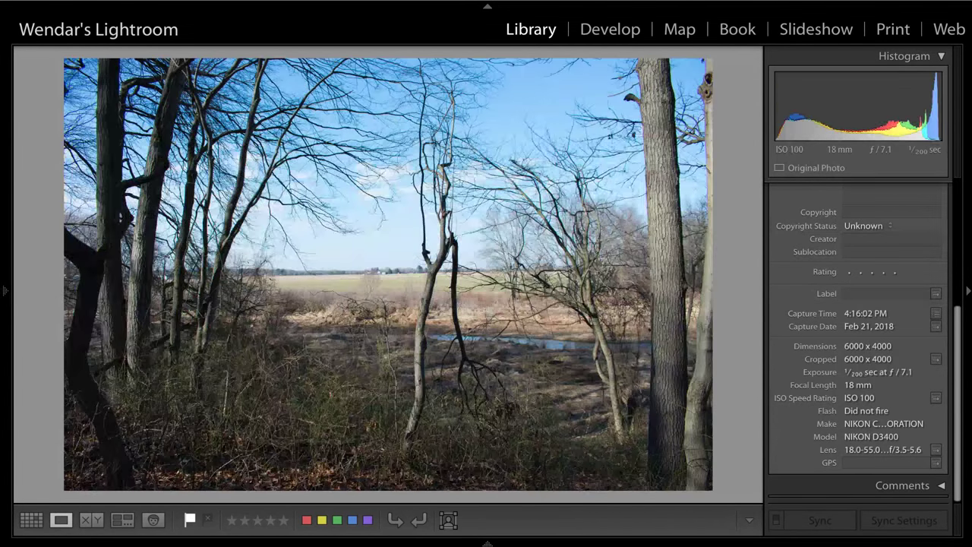
{"action": "key", "text": "Left"}
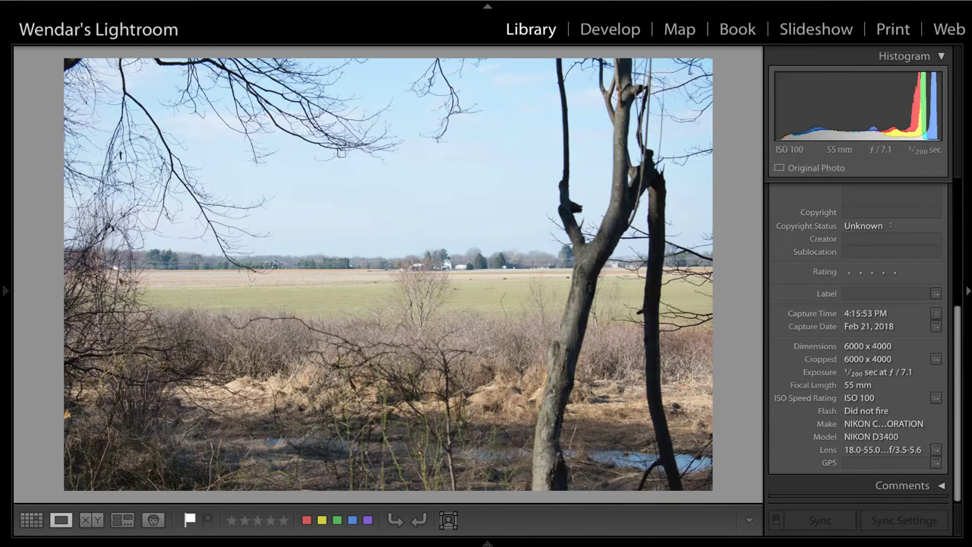
{"action": "key", "text": "Left"}
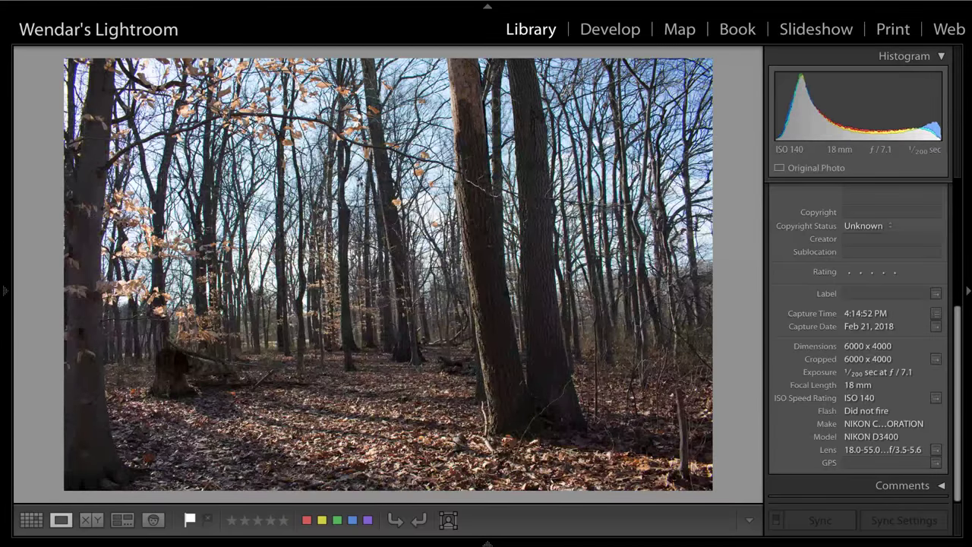
{"action": "key", "text": "Left"}
{"action": "key", "text": "Left"}
{"action": "key", "text": "Left"}
{"action": "key", "text": "Left"}
{"action": "key", "text": "Left"}
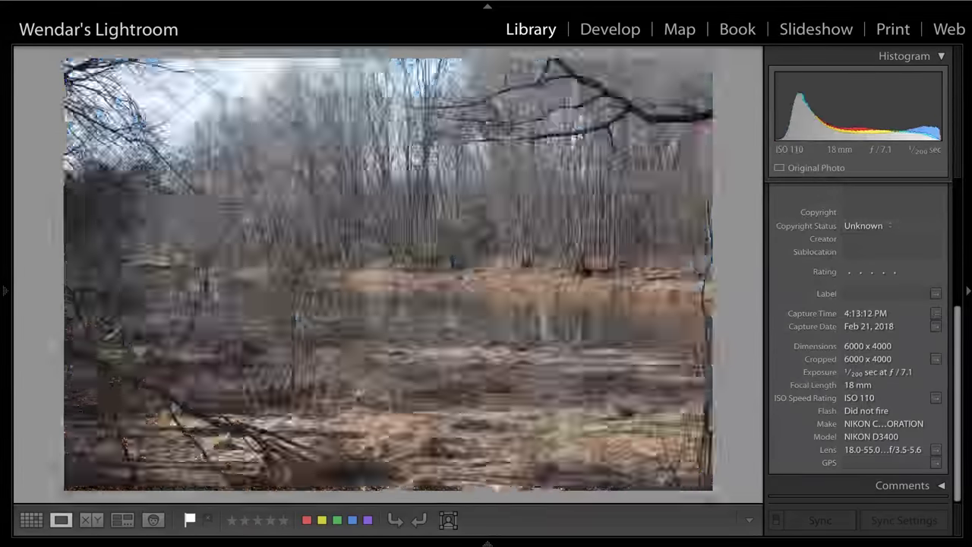
{"action": "key", "text": "Right"}
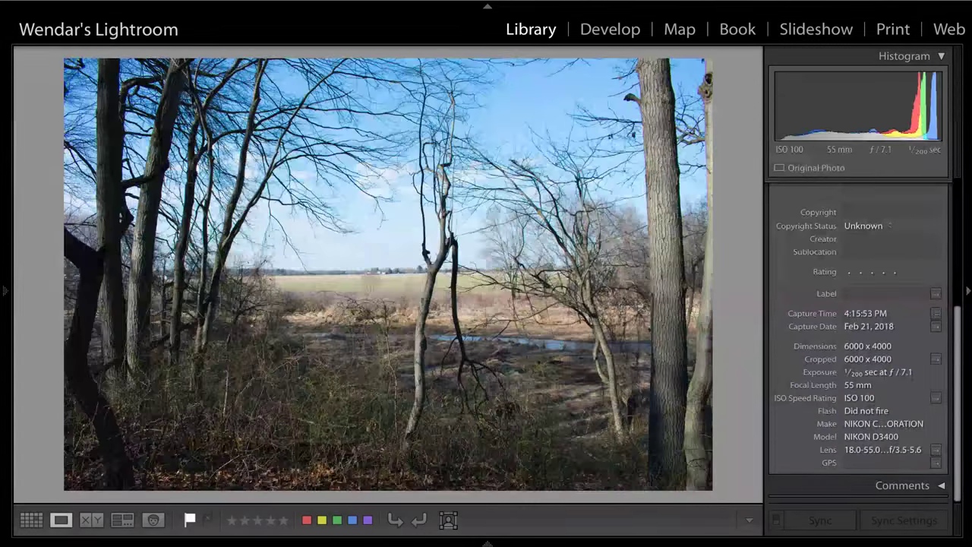
{"action": "key", "text": "Right"}
{"action": "key", "text": "Right"}
{"action": "key", "text": "Right"}
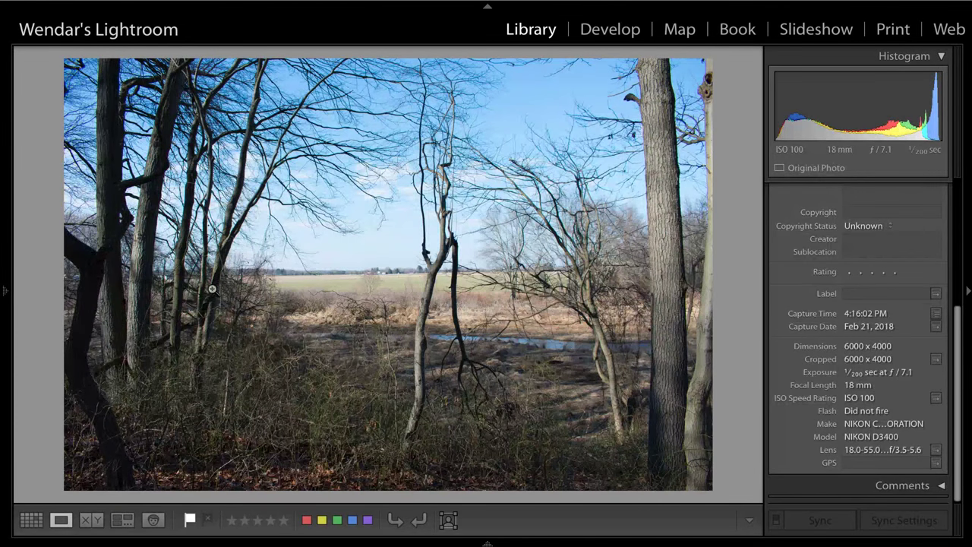
- Check the tree fork and the trees and field at 1:1, comparing with the autumn forest shot
{"action": "left_click", "coordinate": [451, 242]}
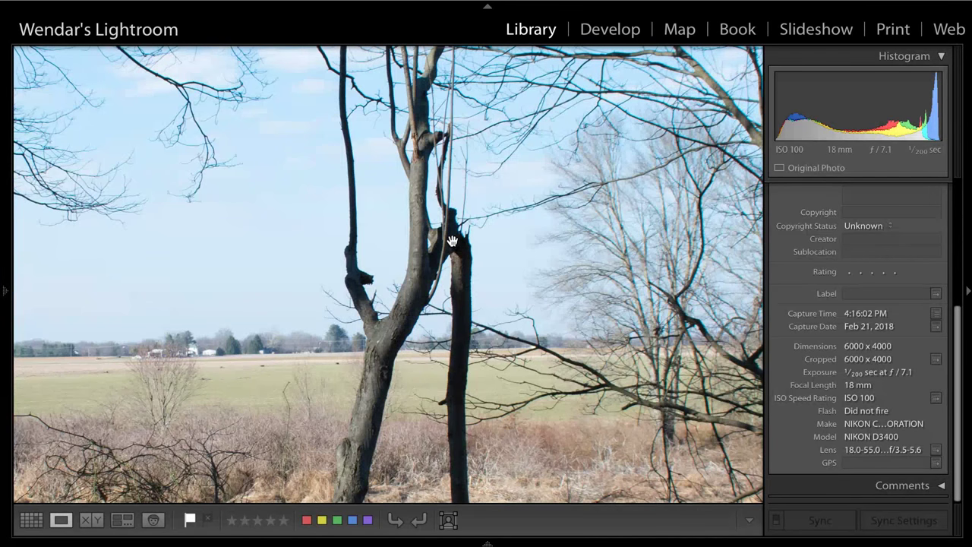
{"action": "left_click", "coordinate": [451, 242]}
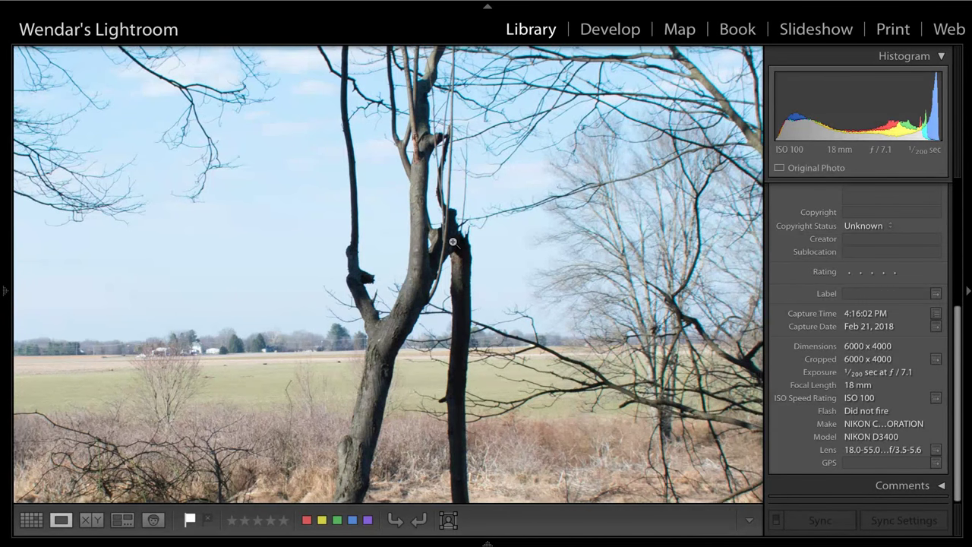
{"action": "key", "text": "Right"}
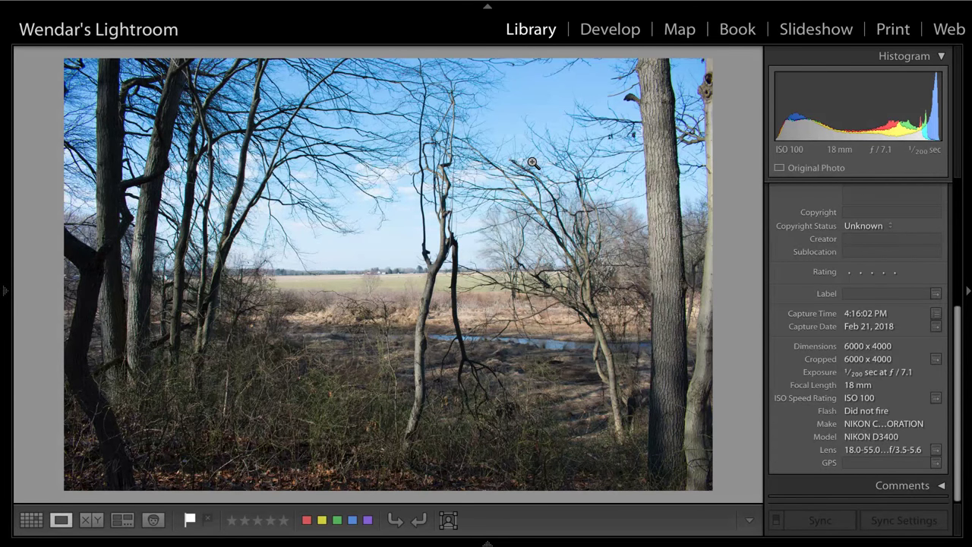
{"action": "key", "text": "Left"}
{"action": "key", "text": "Left"}
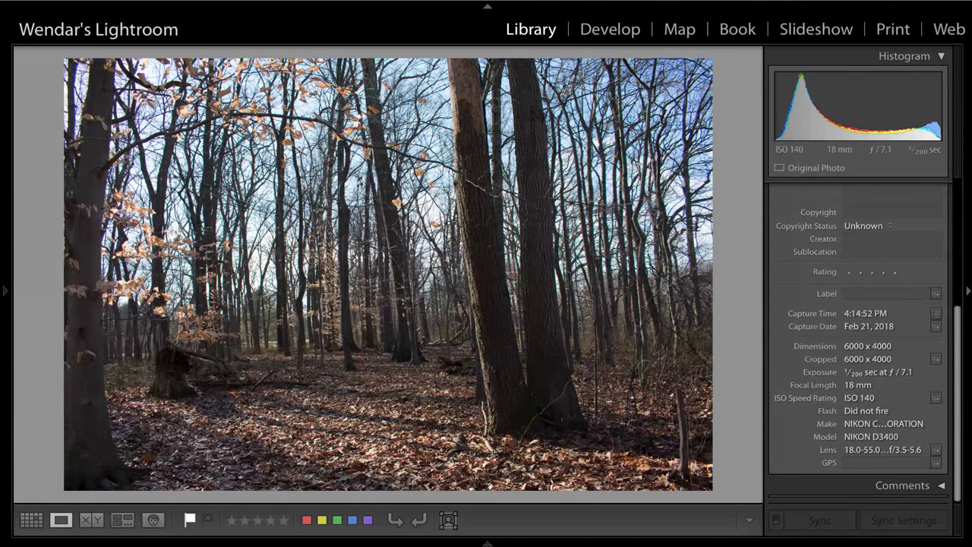
{"action": "key", "text": "Right"}
{"action": "key", "text": "Right"}
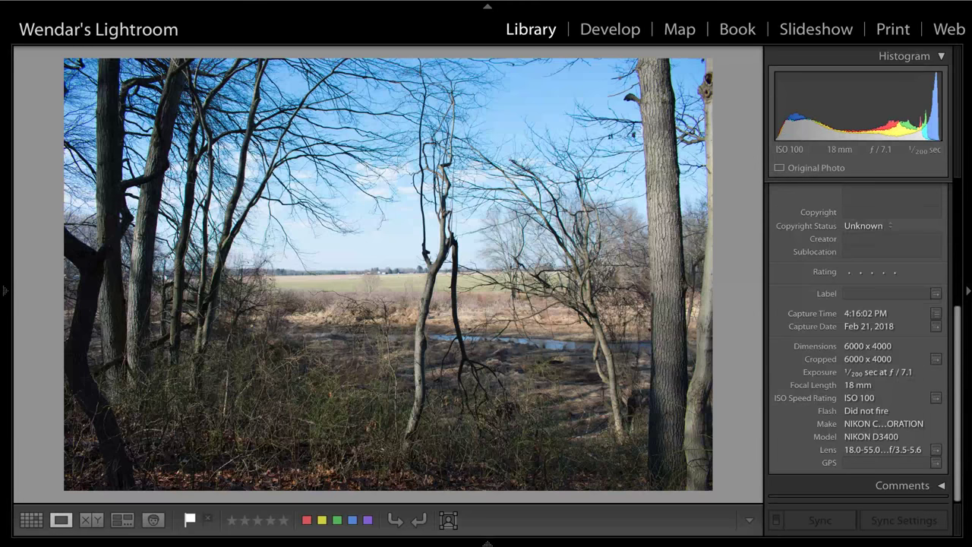
{"action": "left_click", "coordinate": [495, 242]}
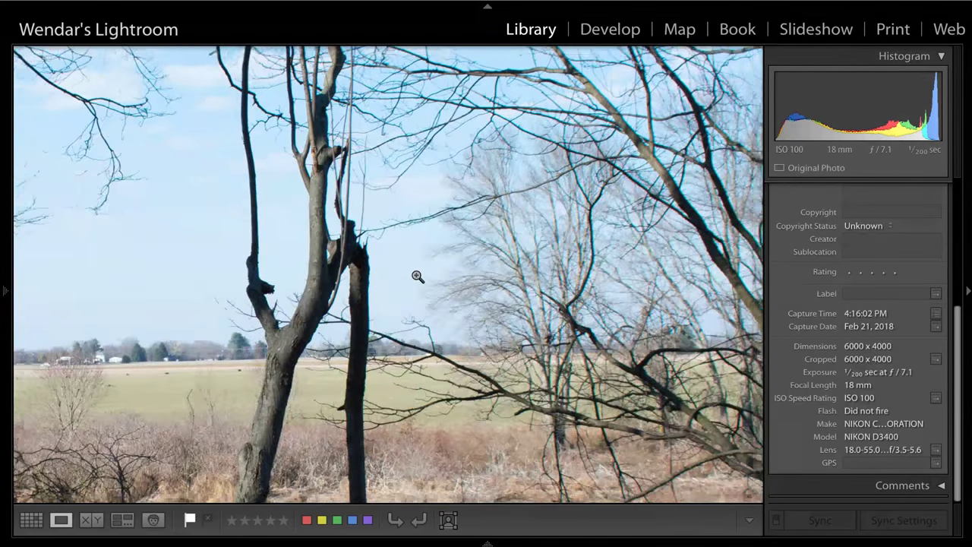
{"action": "left_click", "coordinate": [418, 276]}
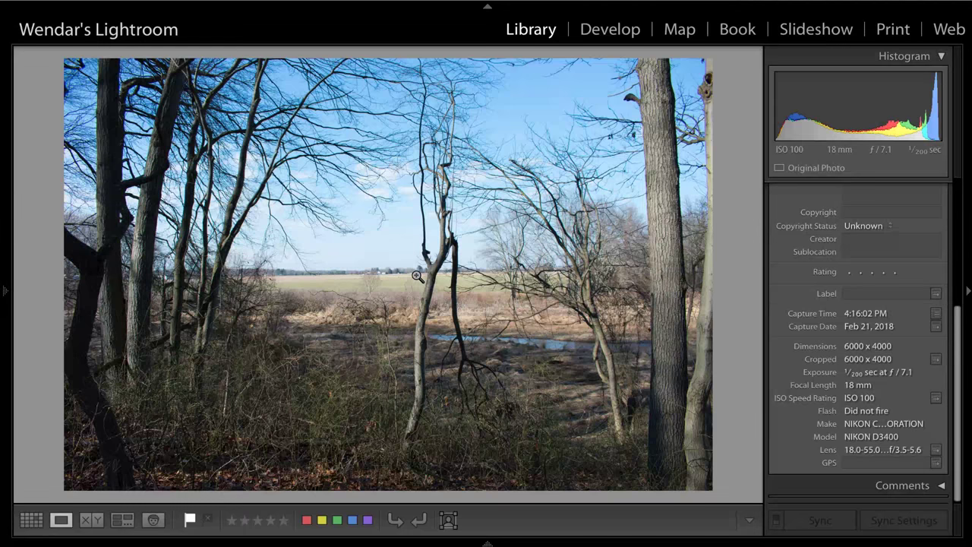
- Zoom in on the sunburst forest photo's detail and back, then advance to the marsh creek photo
{"action": "key", "text": "Left"}
{"action": "key", "text": "Left"}
{"action": "key", "text": "Right"}
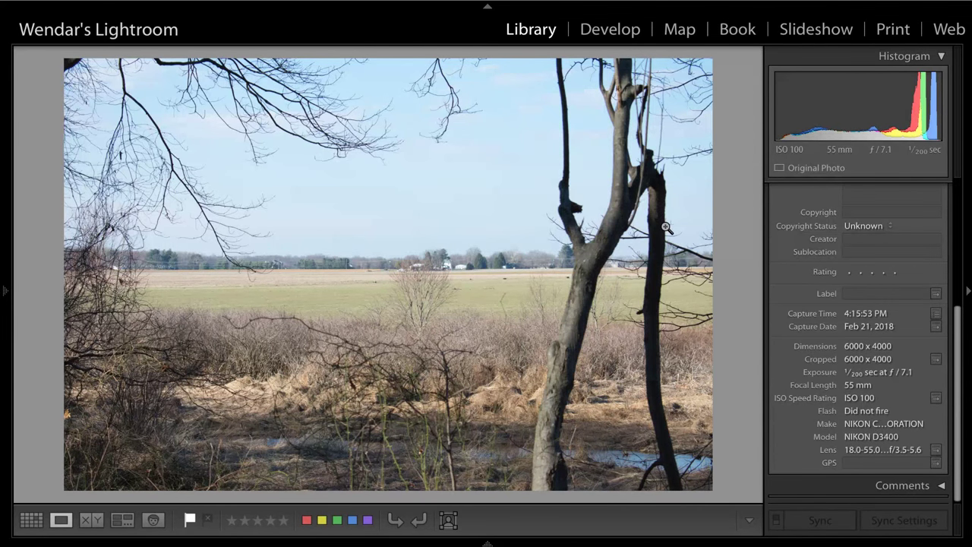
{"action": "key", "text": "Right"}
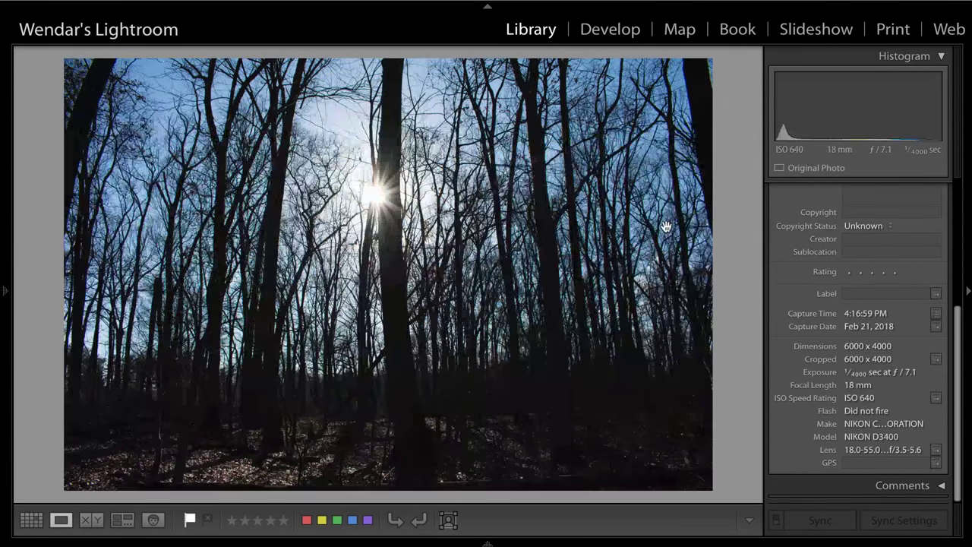
{"action": "left_click", "coordinate": [660, 226]}
{"action": "left_click", "coordinate": [659, 226]}
{"action": "key", "text": "Right"}
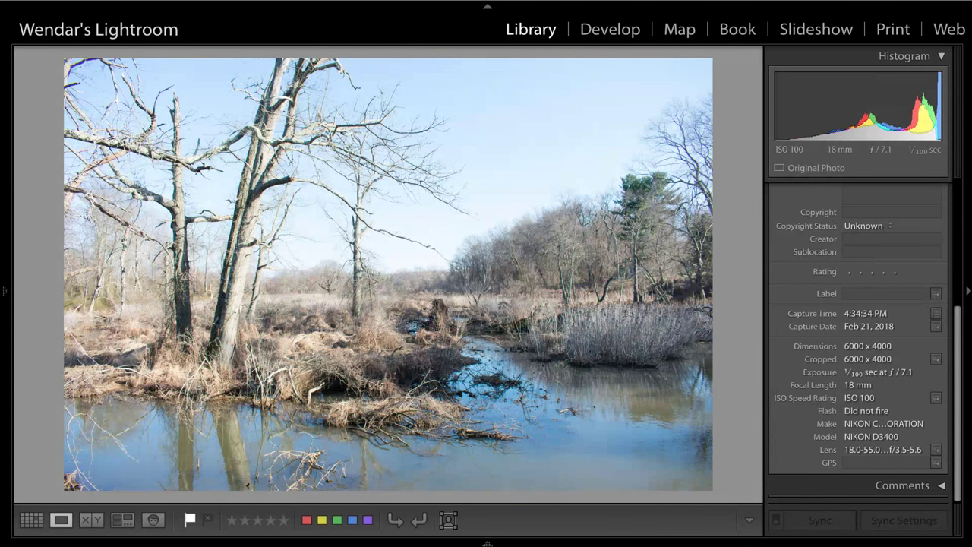
- Compare the 4:33:23 PM riverside photo with its neighbouring tree-over-water and higher-contrast shots
{"action": "key", "text": "Right"}
{"action": "key", "text": "Right"}
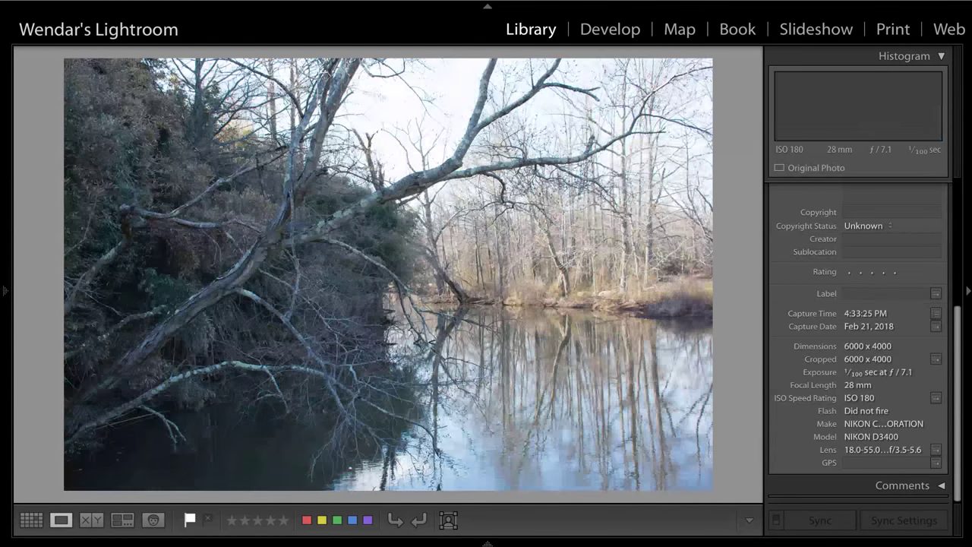
{"action": "key", "text": "Right"}
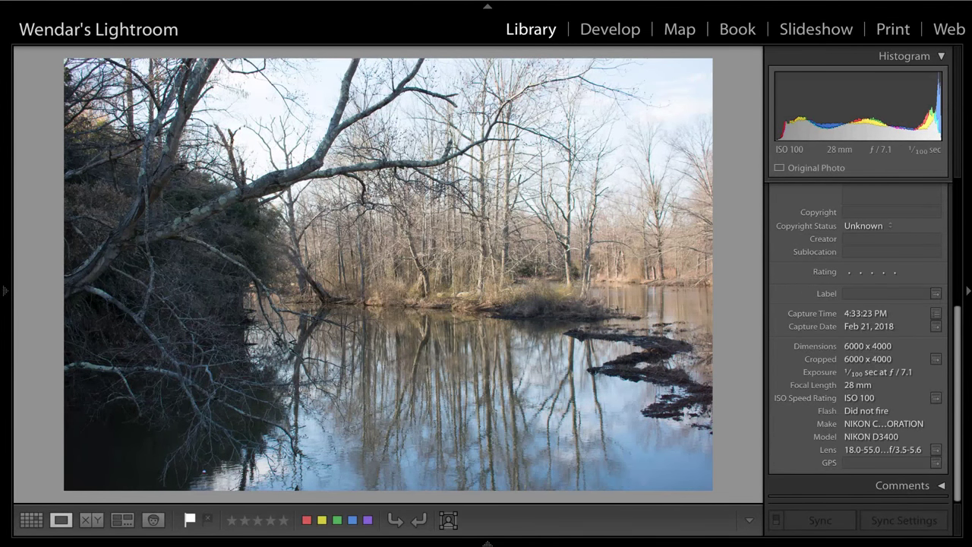
{"action": "key", "text": "Right"}
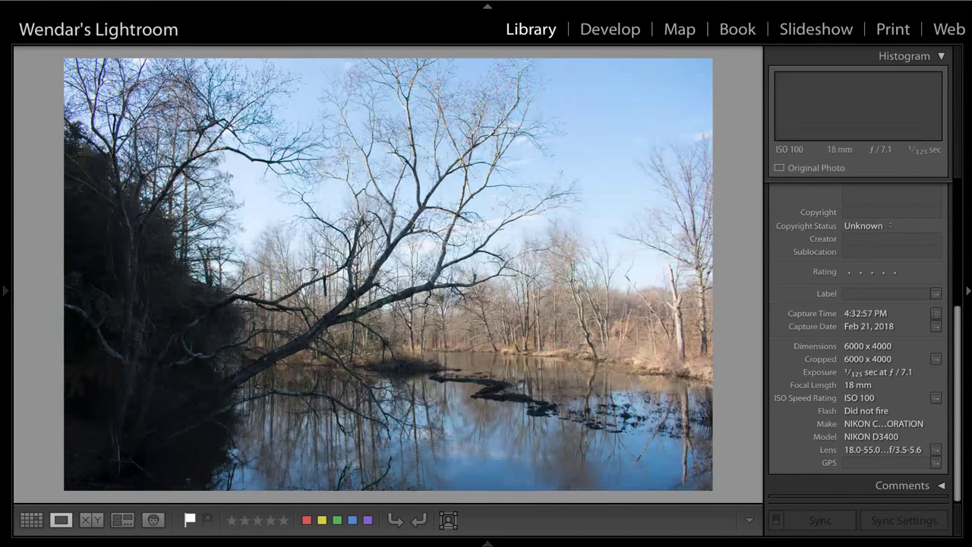
{"action": "key", "text": "Left"}
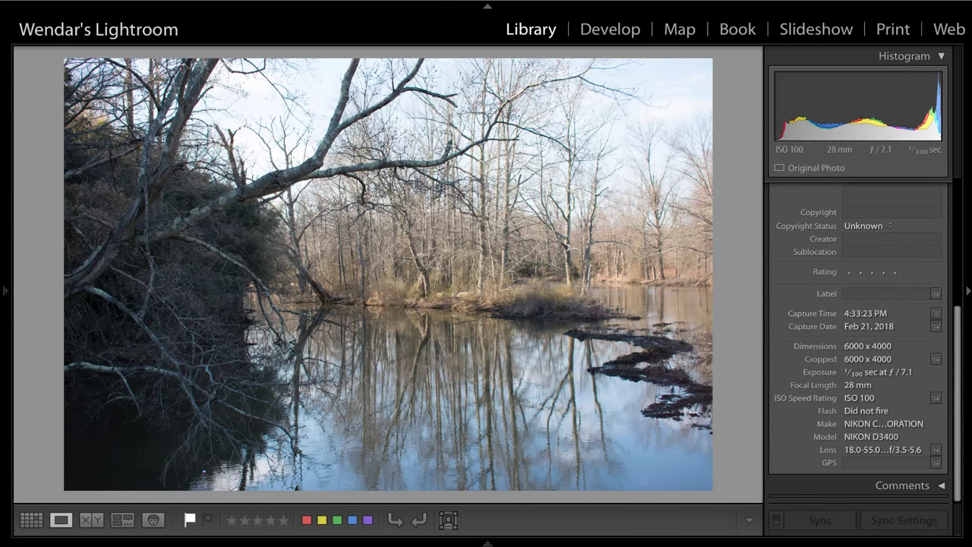
{"action": "key", "text": "Right"}
{"action": "key", "text": "Left"}
- Check the trees at 1:1, then show the whole 4:32:57 PM river shot in fit view
{"action": "left_click", "coordinate": [452, 211]}
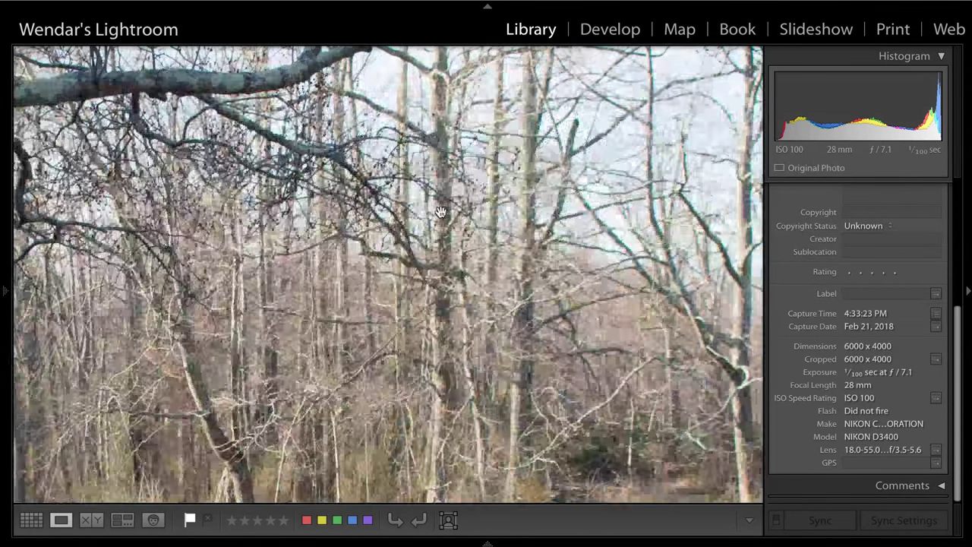
{"action": "key", "text": "Left"}
{"action": "left_click", "coordinate": [441, 211]}
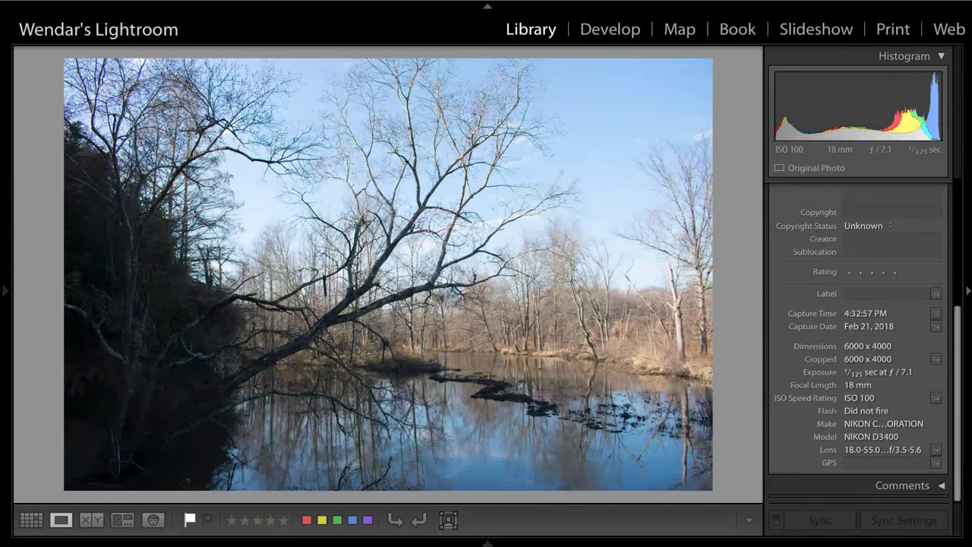
- Compare the 4:33:23 PM river photo with the bluer 4:32:57 PM neighbouring shot
{"action": "key", "text": "Right"}
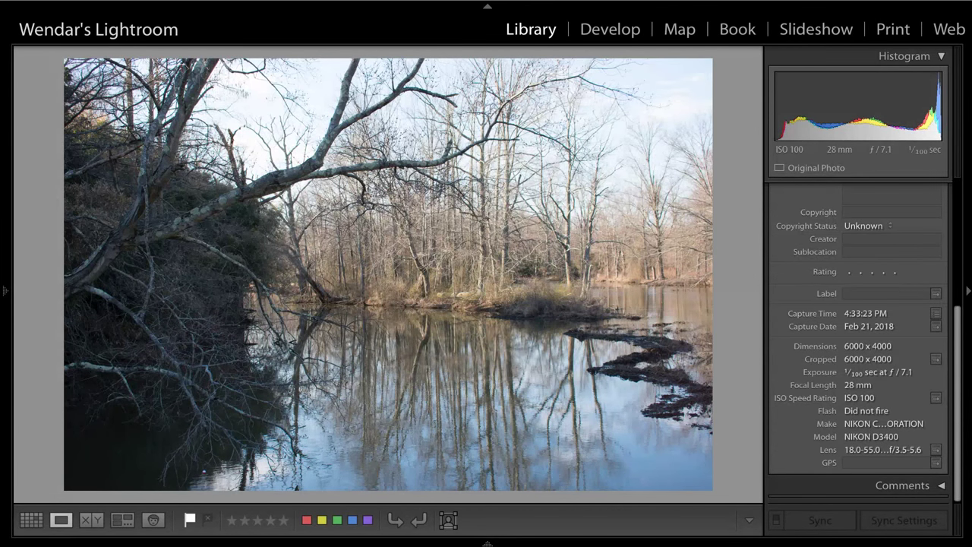
{"action": "key", "text": "Left"}
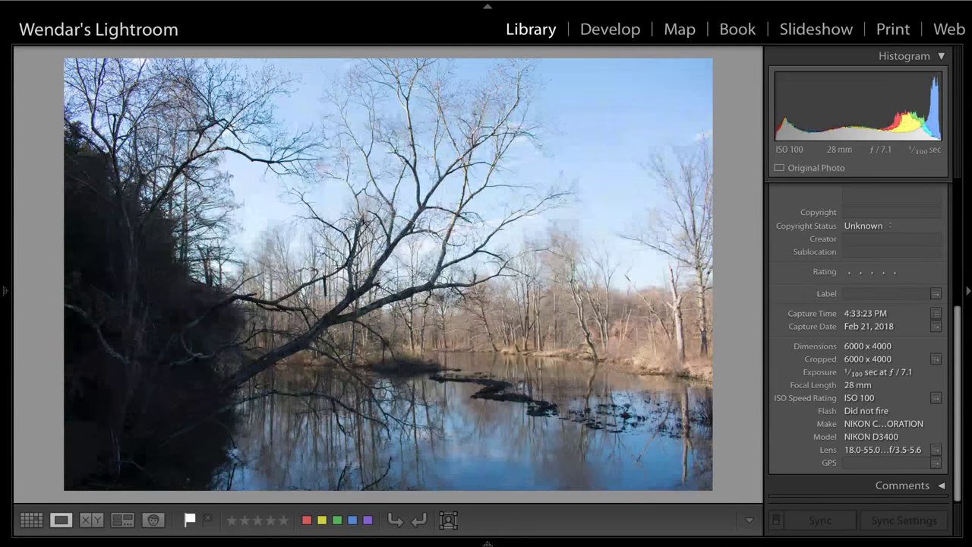
{"action": "key", "text": "Right"}
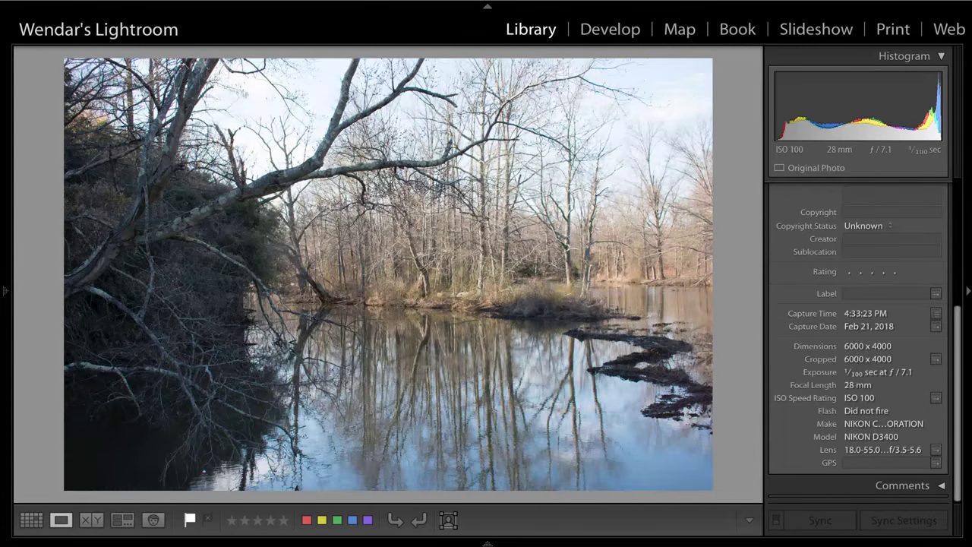
{"action": "key", "text": "Left"}
{"action": "key", "text": "Left"}
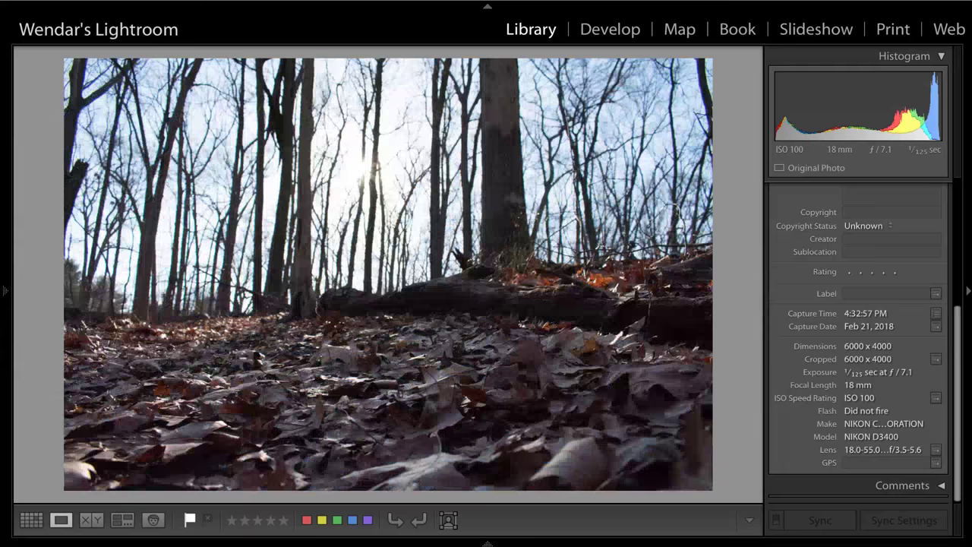
{"action": "key", "text": "Right"}
{"action": "key", "text": "Right"}
{"action": "key", "text": "Right"}
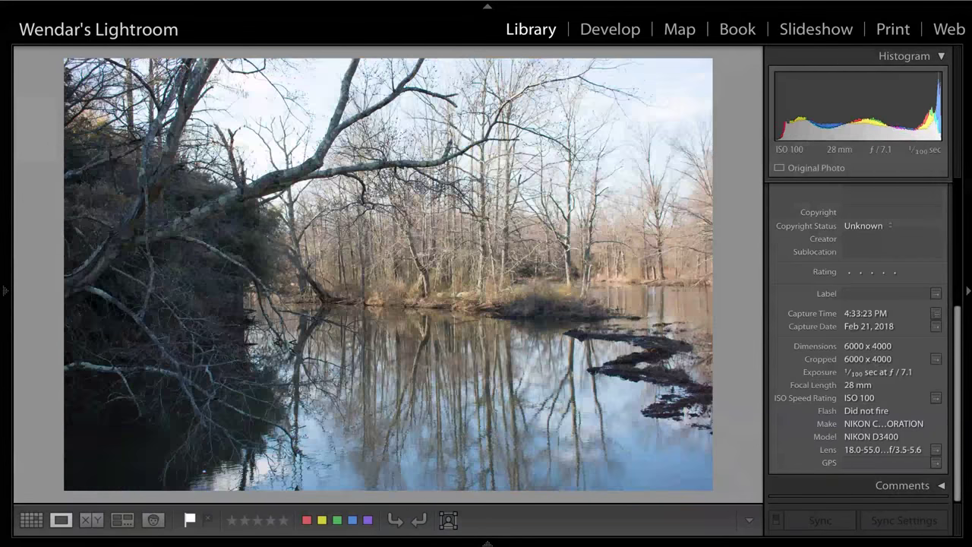
{"action": "key", "text": "Left"}
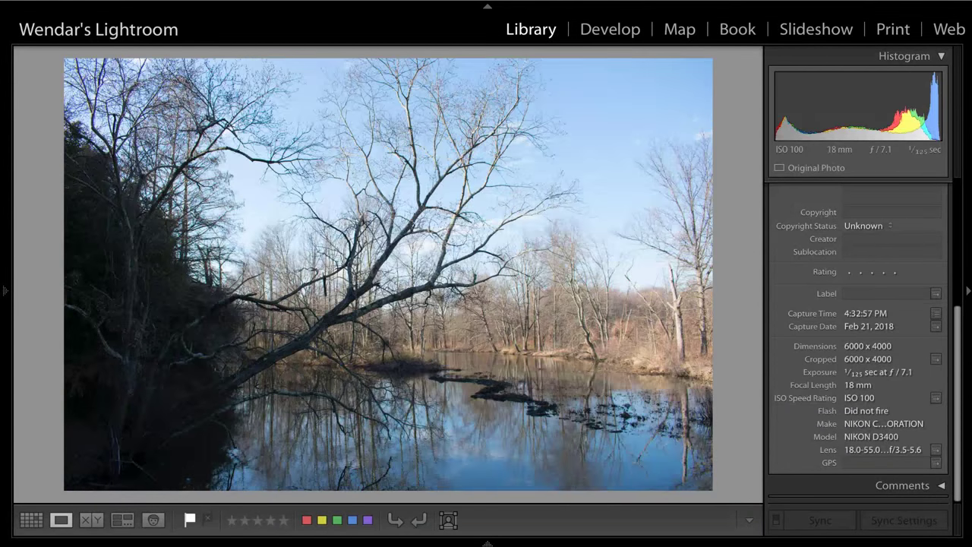
- Remove the pick flag from the river photo and flip ahead through the 4:33:25 PM and following photos
{"action": "key", "text": "Right"}
{"action": "key", "text": "u"}
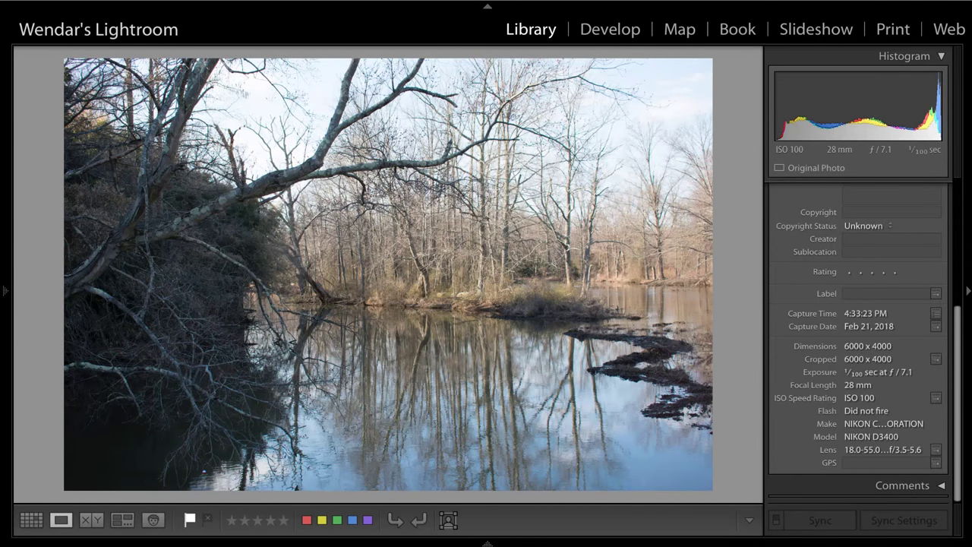
{"action": "key", "text": "Right"}
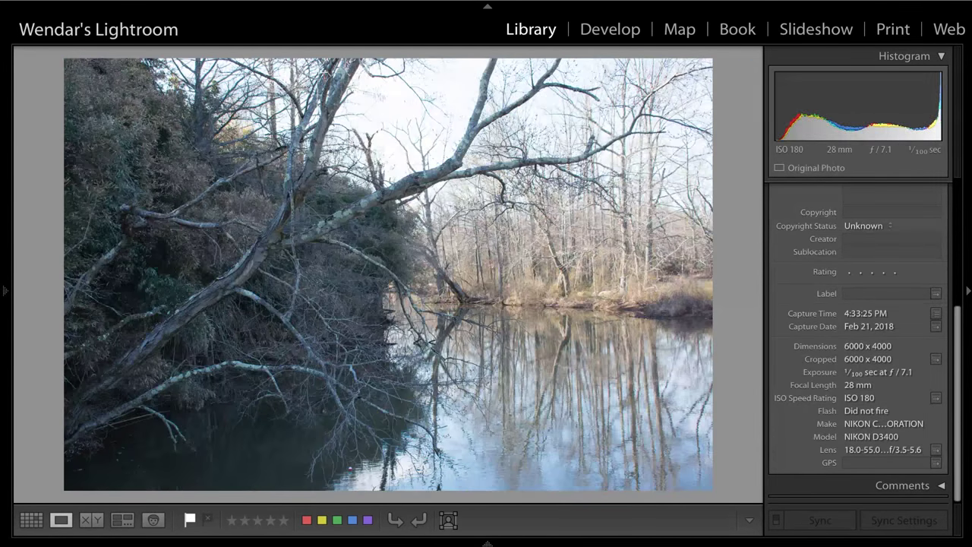
{"action": "key", "text": "Right"}
{"action": "key", "text": "Right"}
{"action": "key", "text": "Right"}
- Re-flag the fallen-tree photo as a pick and settle on the 4:33:23 PM frame
{"action": "key", "text": "Right"}
{"action": "key", "text": "Left"}
{"action": "key", "text": "Right"}
{"action": "key", "text": "u"}
{"action": "key", "text": "p"}
{"action": "key", "text": "Left"}
{"action": "key", "text": "Left"}
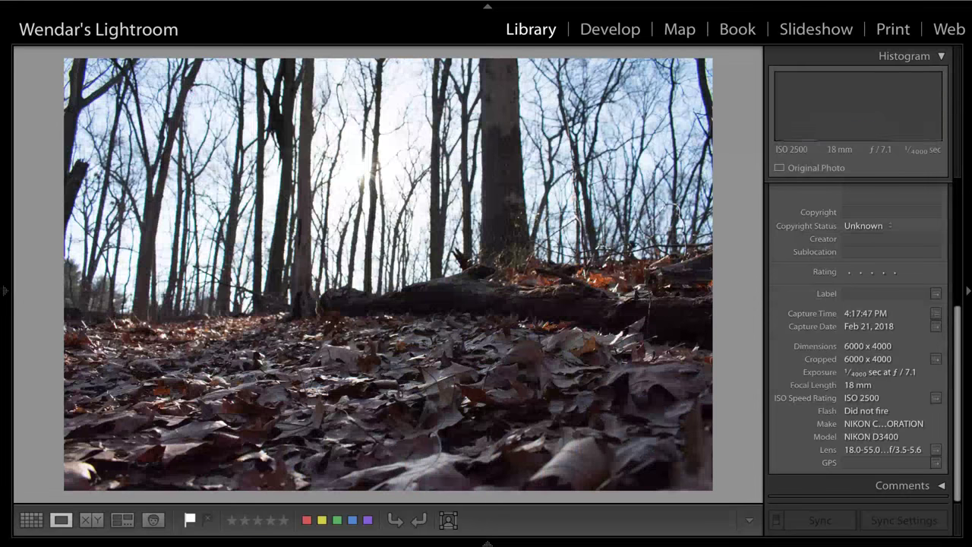
{"action": "key", "text": "Right"}
{"action": "key", "text": "Right"}
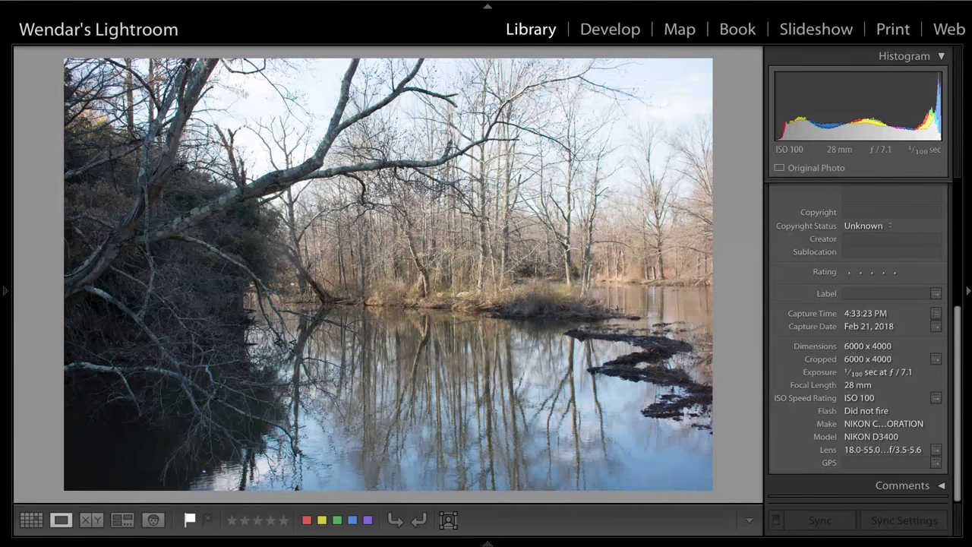
{"action": "key", "text": "Right"}
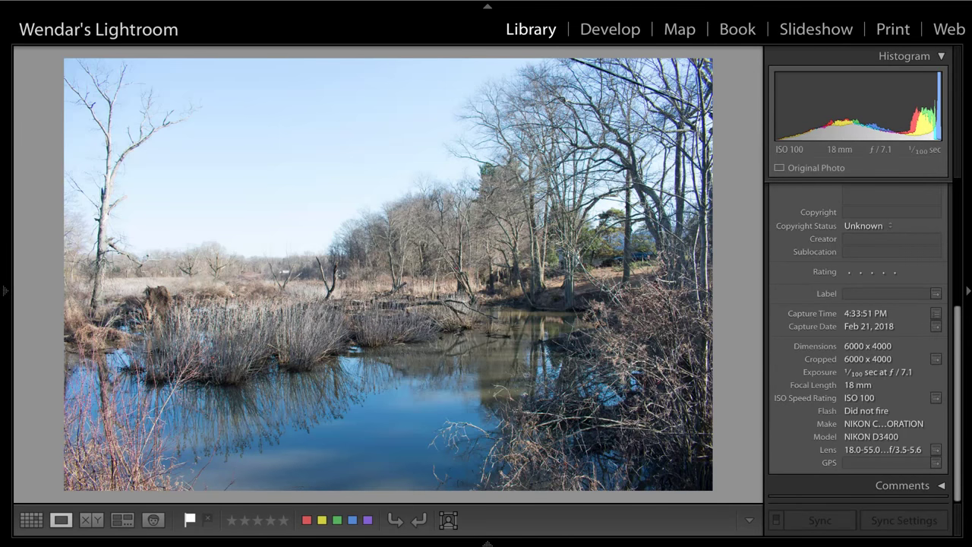
- Flip between the 4:33:51 PM and 4:34:34 PM marsh shots to compare them
{"action": "key", "text": "Right"}
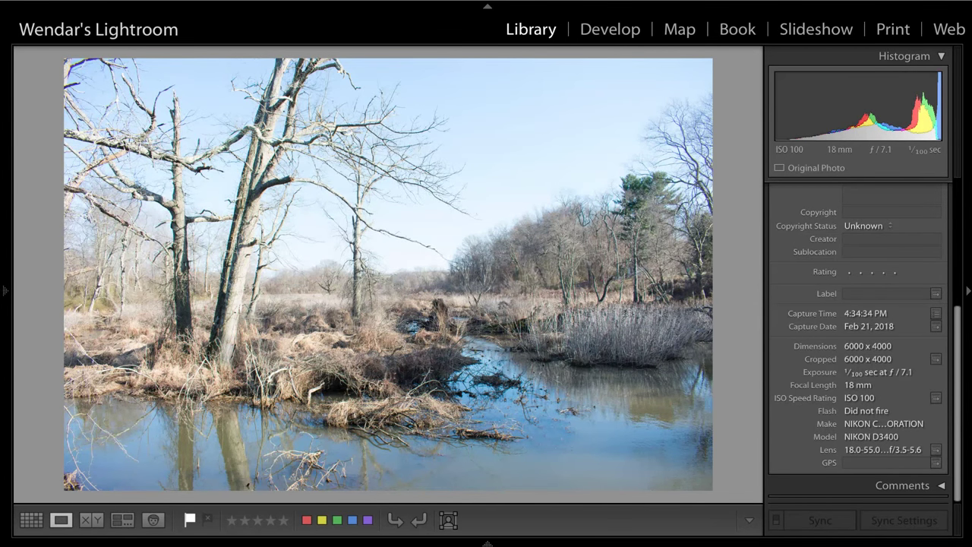
{"action": "key", "text": "Right"}
{"action": "key", "text": "Right"}
{"action": "key", "text": "Right"}
{"action": "key", "text": "Right"}
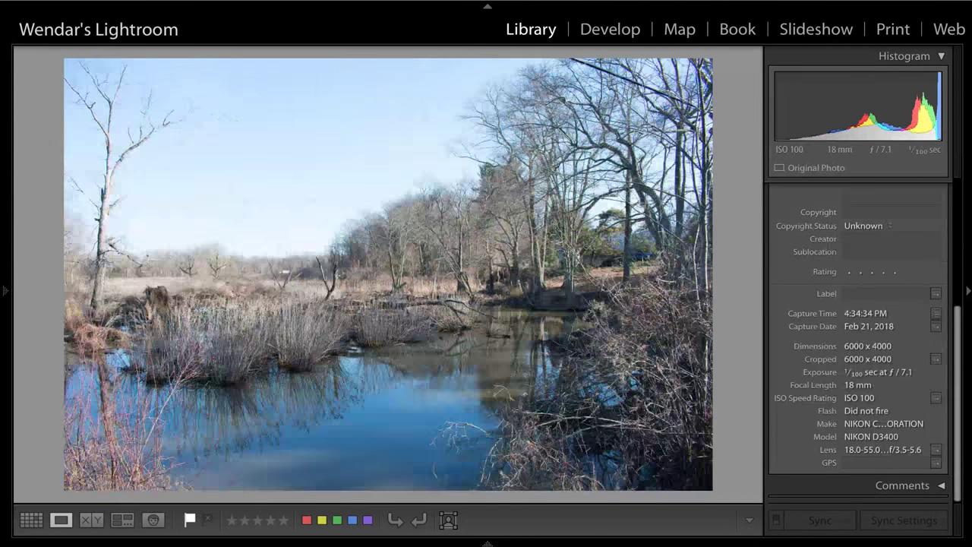
{"action": "key", "text": "Left"}
{"action": "key", "text": "Right"}
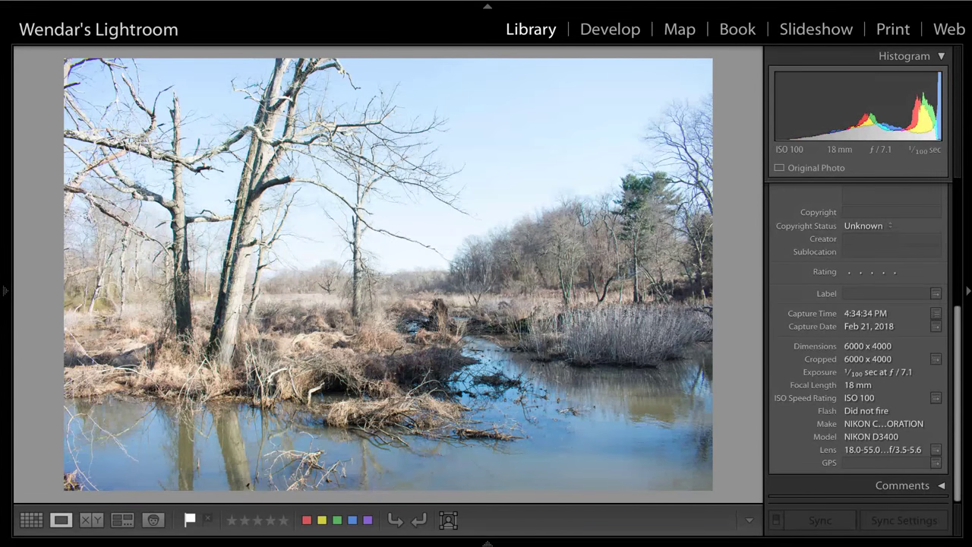
{"action": "key", "text": "Left"}
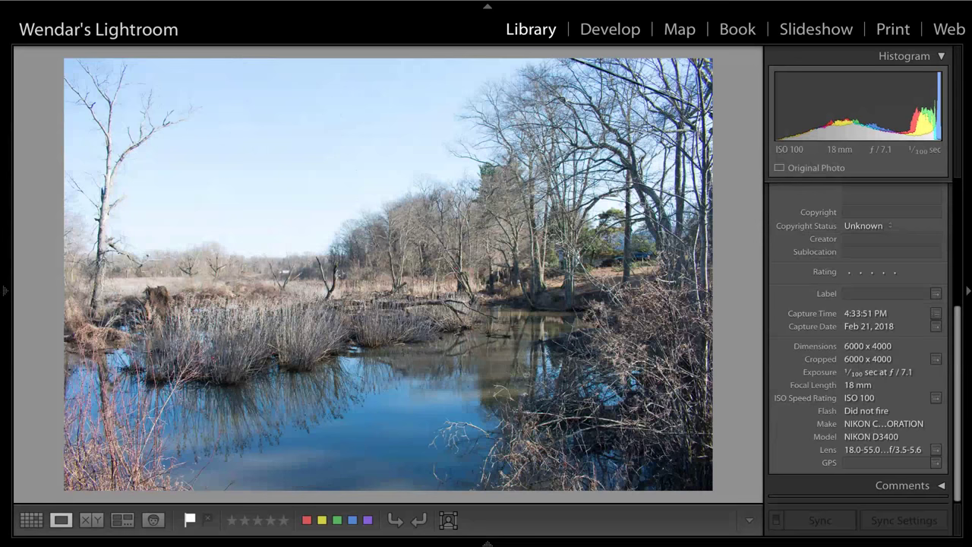
{"action": "key", "text": "Right"}
{"action": "key", "text": "Right"}
{"action": "key", "text": "Right"}
{"action": "key", "text": "Right"}
{"action": "key", "text": "Right"}
{"action": "key", "text": "Right"}
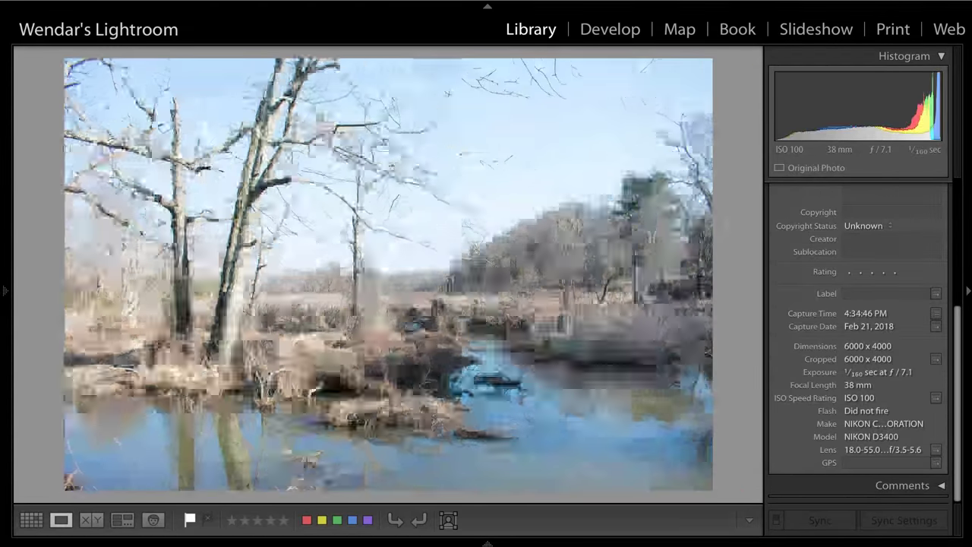
{"action": "key", "text": "Right"}
{"action": "key", "text": "Left"}
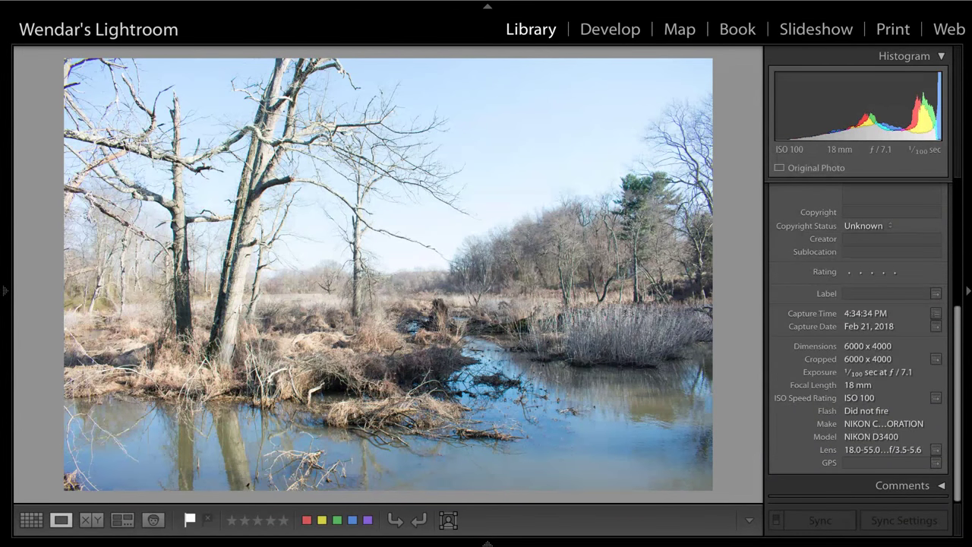
{"action": "key", "text": "Left"}
{"action": "key", "text": "Left"}
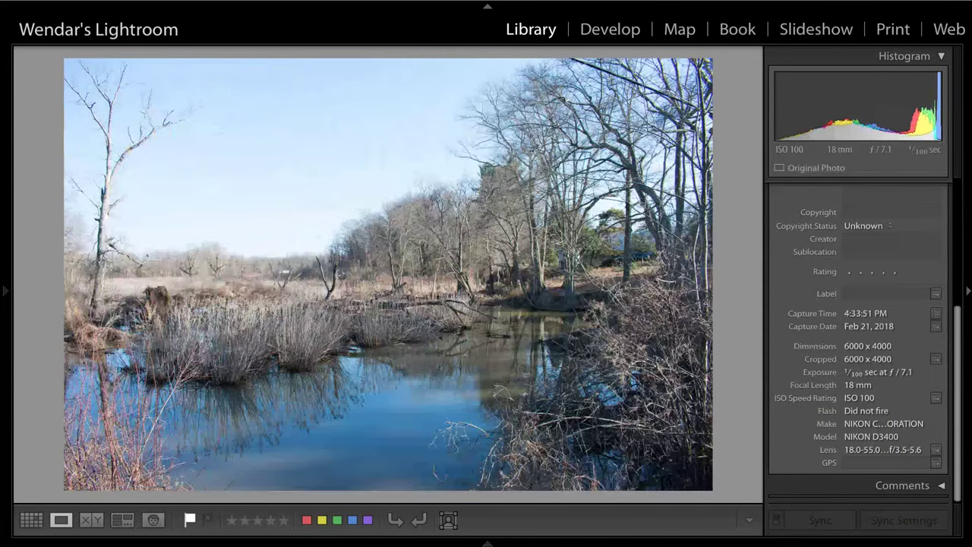
{"action": "key", "text": "Right"}
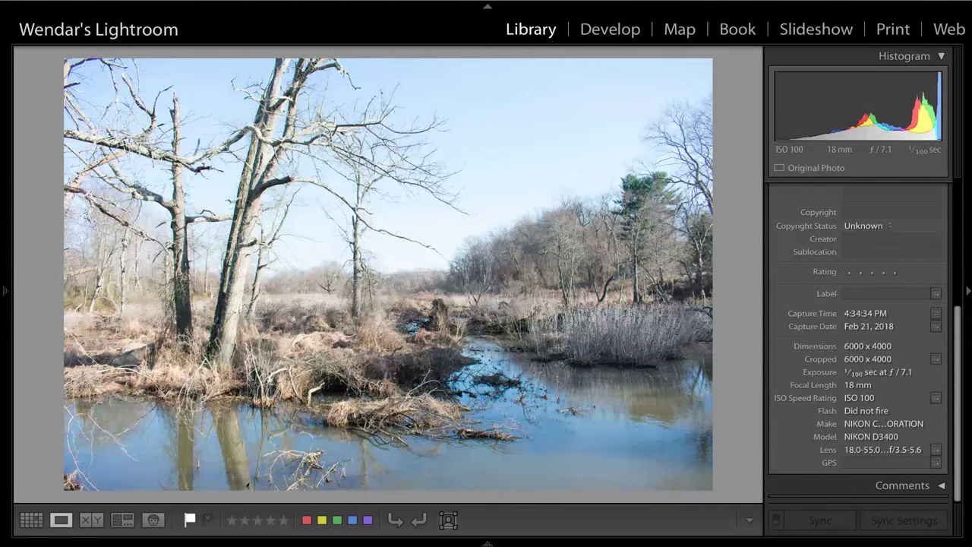
{"action": "key", "text": "Left"}
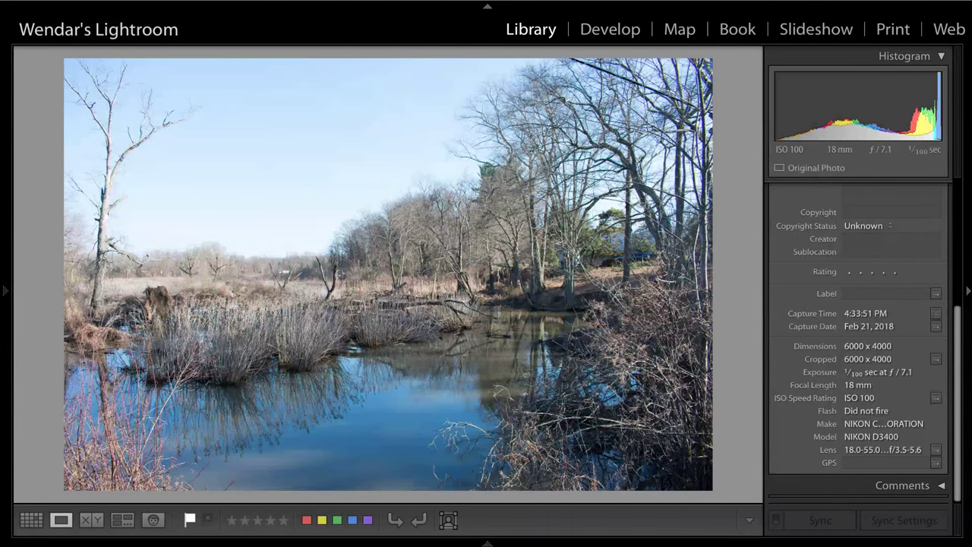
{"action": "key", "text": "Right"}
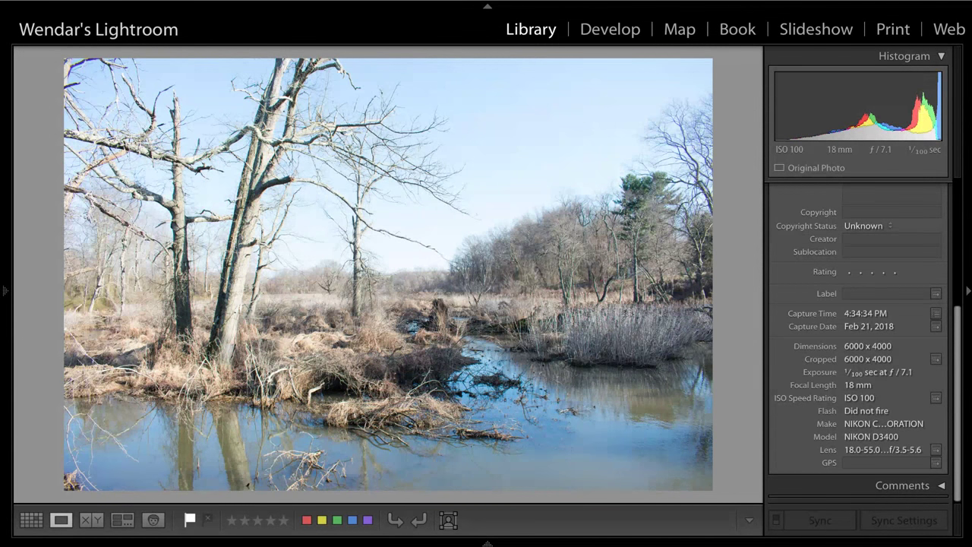
- Compare the 18 mm 4:34:34 PM stream photo with the 38 mm 4:34:46 PM shot, ending on 38 mm
{"action": "key", "text": "Right"}
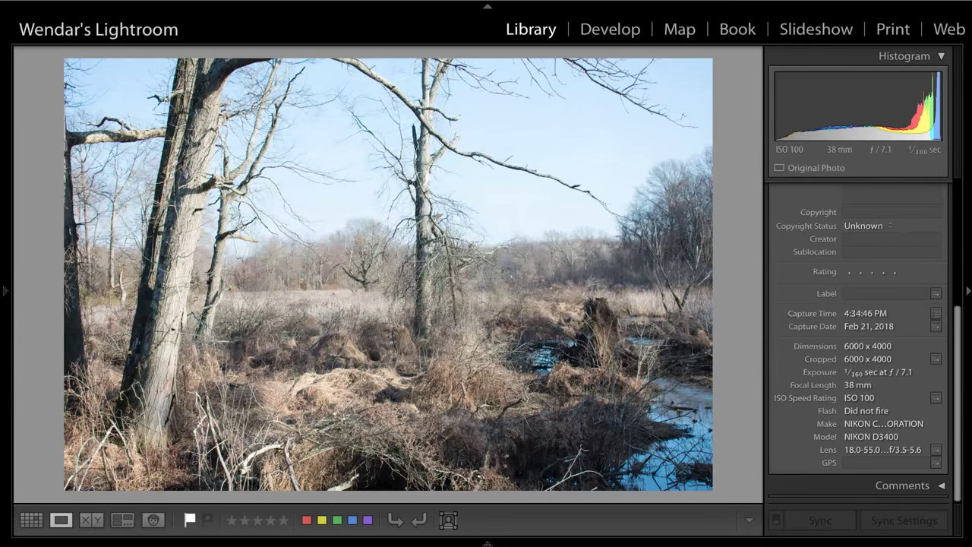
{"action": "key", "text": "Left"}
{"action": "key", "text": "Right"}
{"action": "key", "text": "Left"}
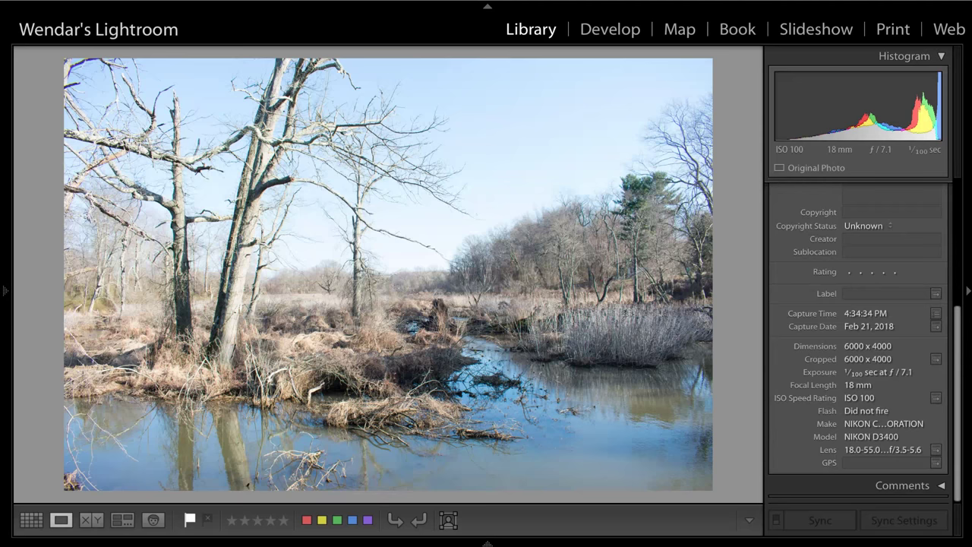
{"action": "key", "text": "Right"}
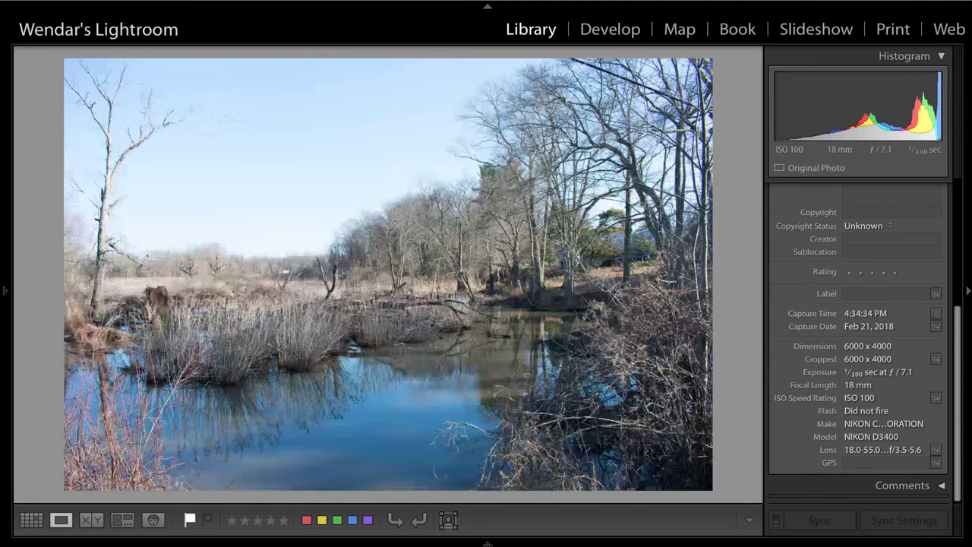
{"action": "key", "text": "Left"}
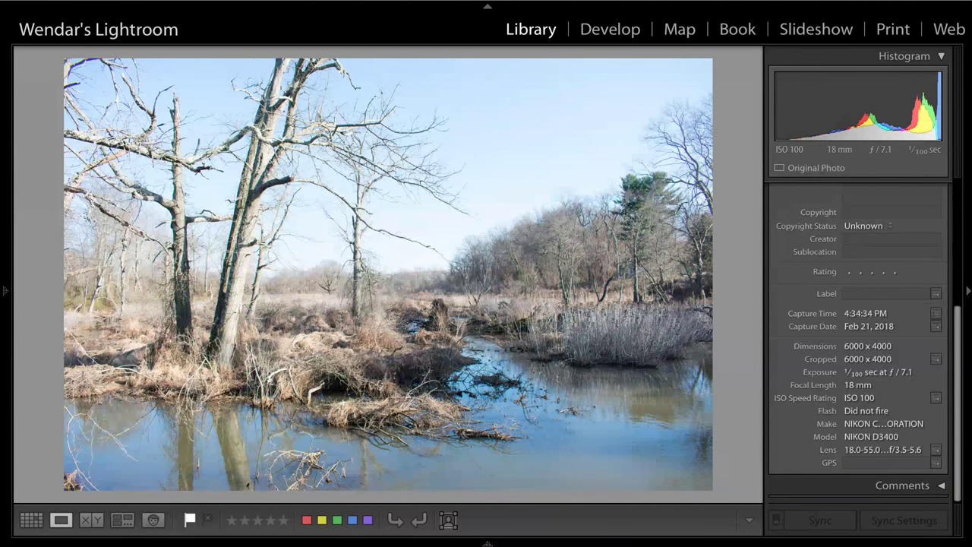
{"action": "key", "text": "Right"}
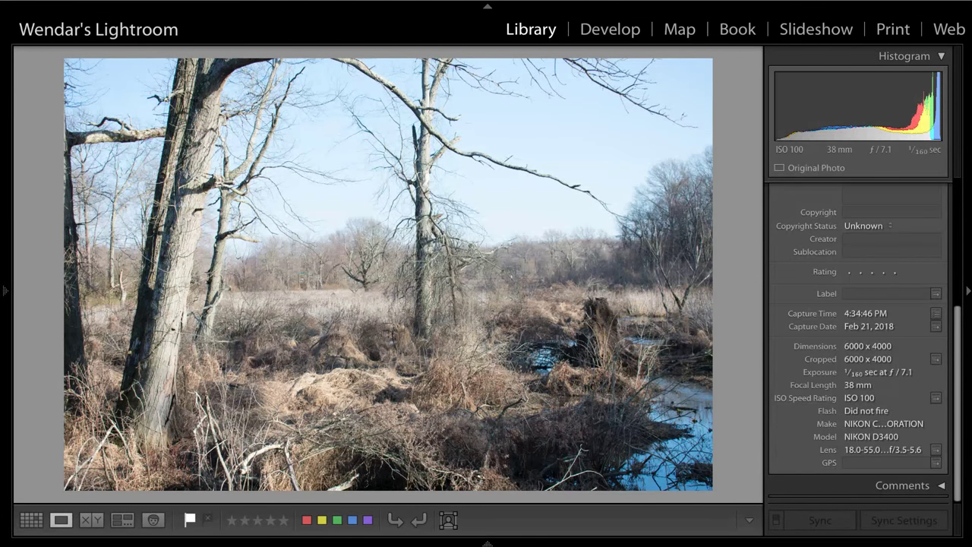
{"action": "key", "text": "Left"}
{"action": "key", "text": "Right"}
{"action": "key", "text": "Right"}
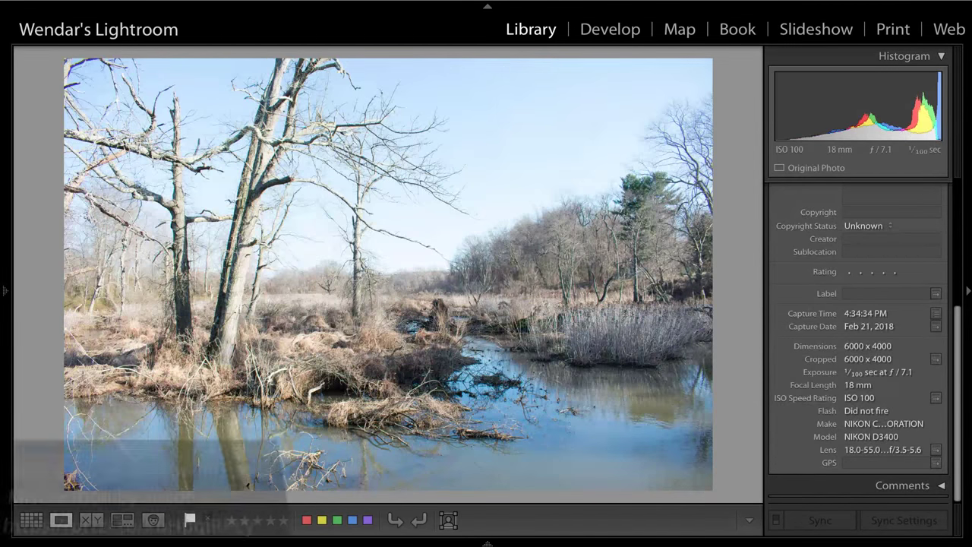
{"action": "key", "text": "Left"}
{"action": "key", "text": "Left"}
{"action": "key", "text": "Right"}
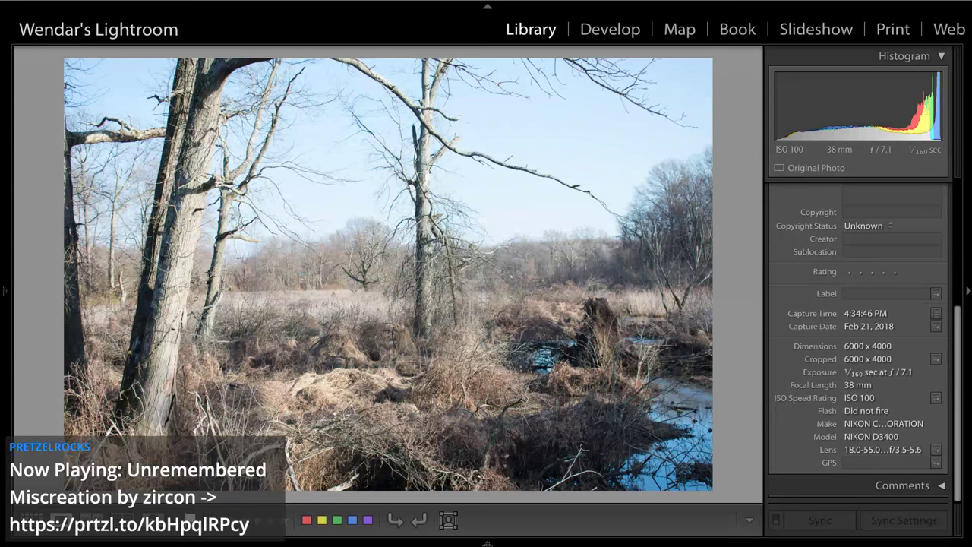
{"action": "key", "text": "Left"}
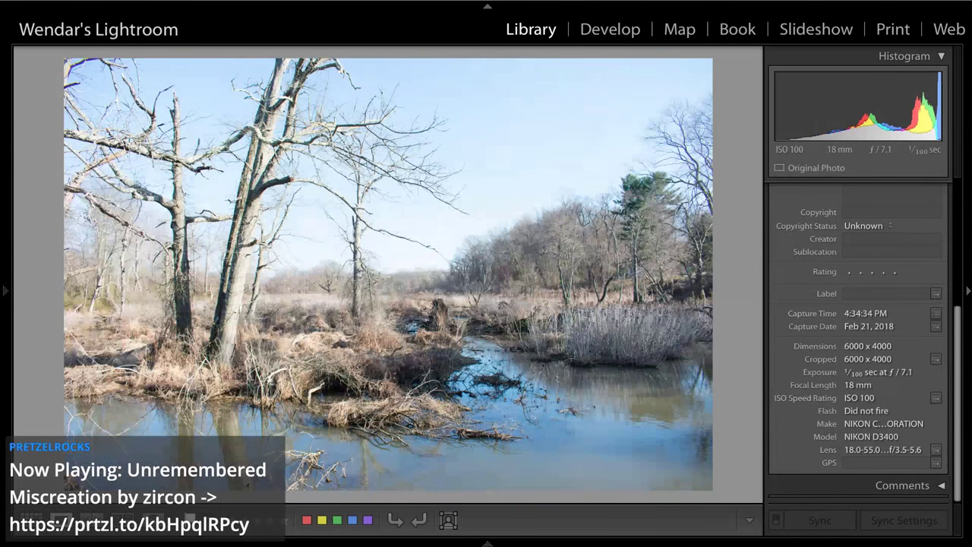
{"action": "key", "text": "Right"}
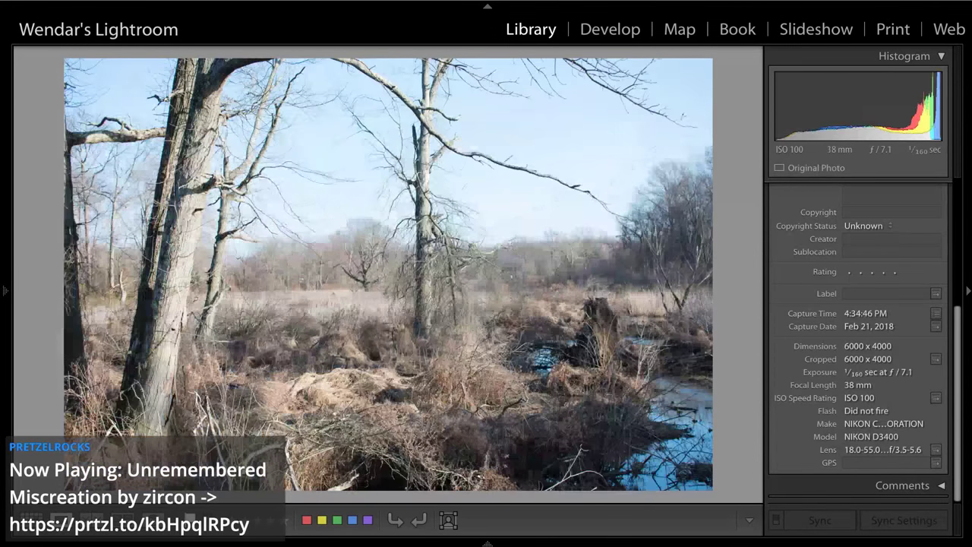
{"action": "left_click", "coordinate": [434, 215]}
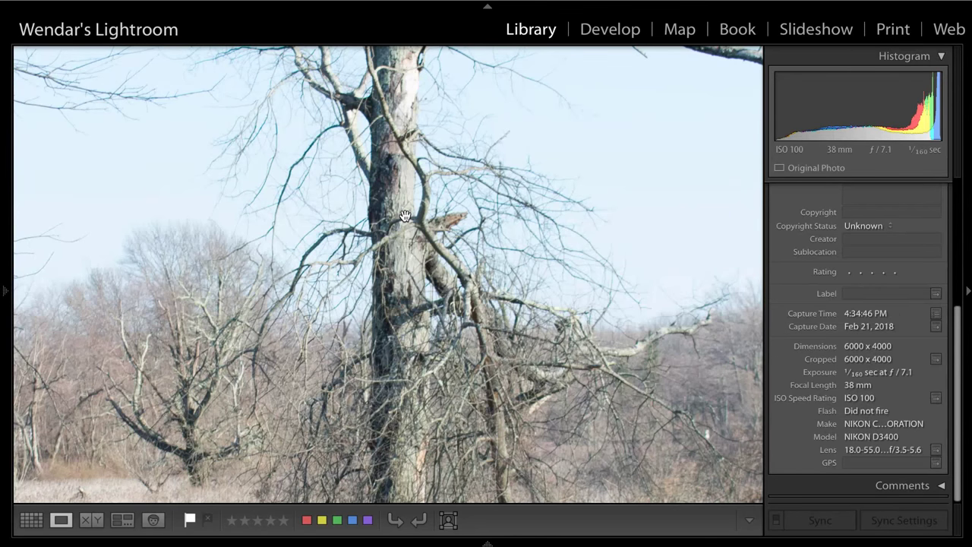
{"action": "left_click_drag", "start_coordinate": [404, 215], "coordinate": [472, 208]}
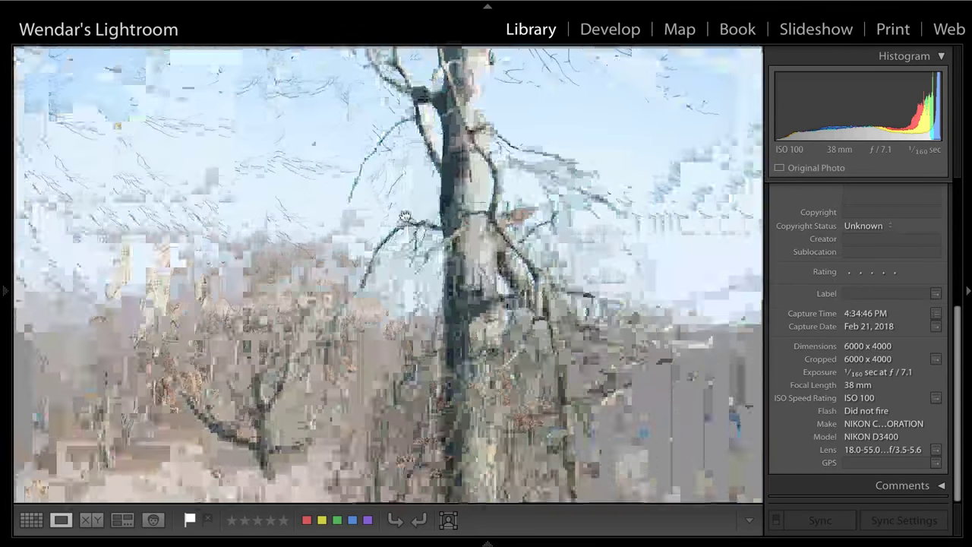
{"action": "key", "text": "Right"}
{"action": "left_click", "coordinate": [240, 210]}
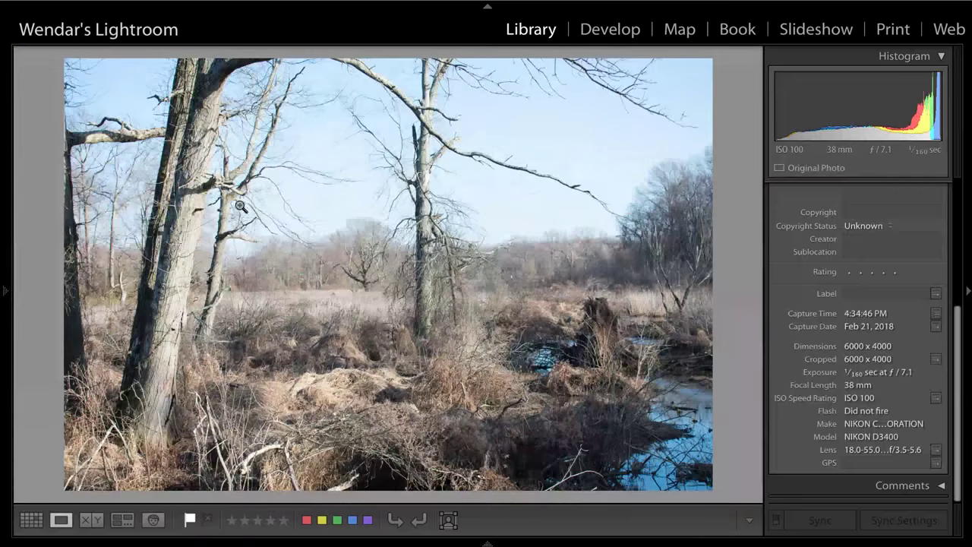
{"action": "left_click", "coordinate": [180, 243]}
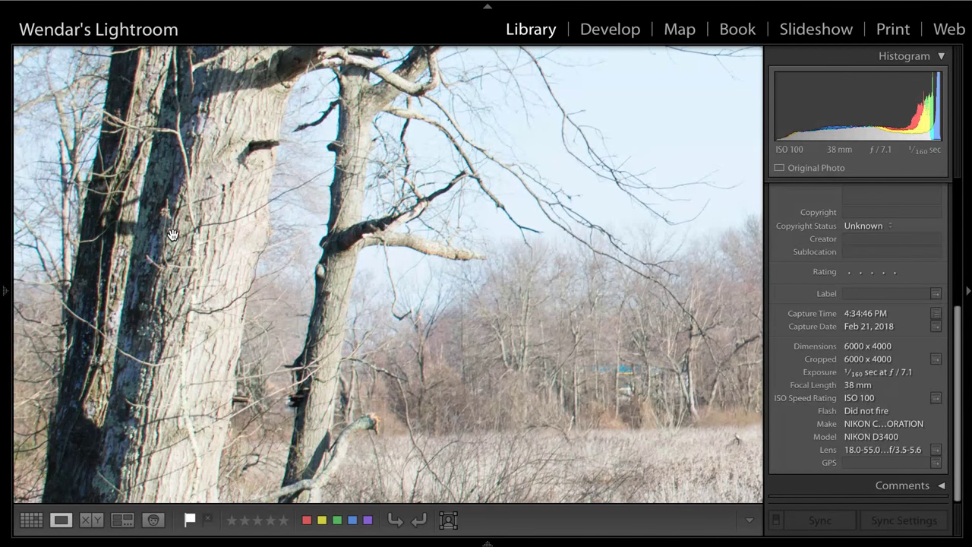
{"action": "left_click", "coordinate": [173, 234]}
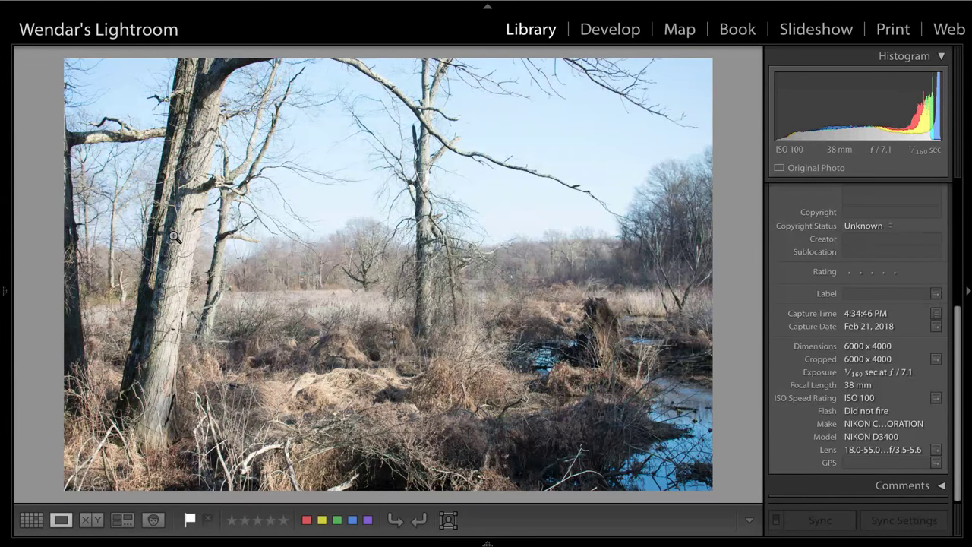
{"action": "key", "text": "Left"}
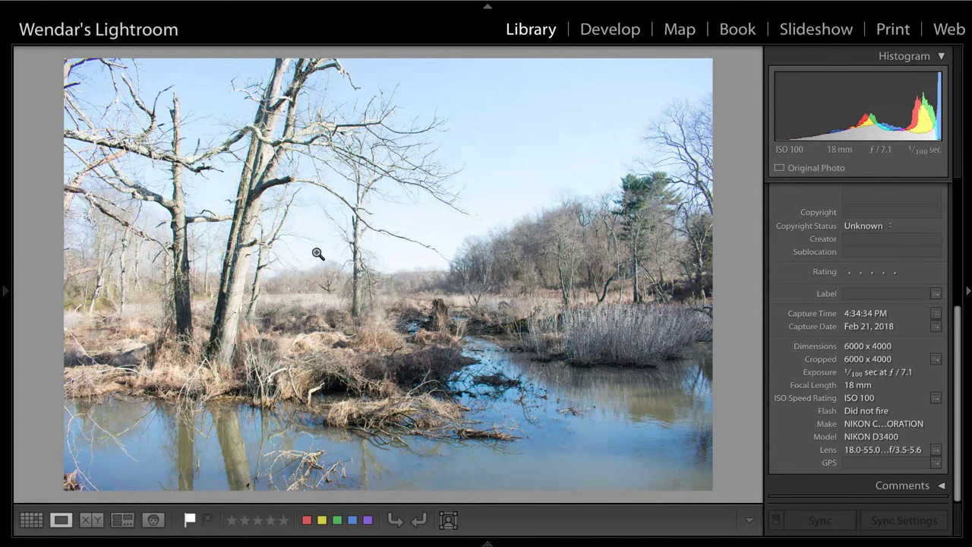
{"action": "left_click", "coordinate": [372, 257]}
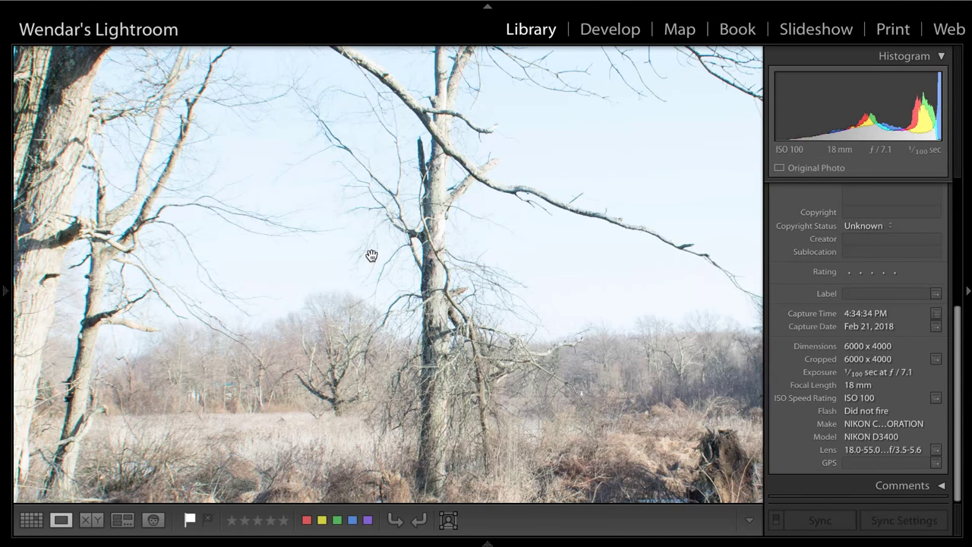
{"action": "left_click", "coordinate": [371, 256]}
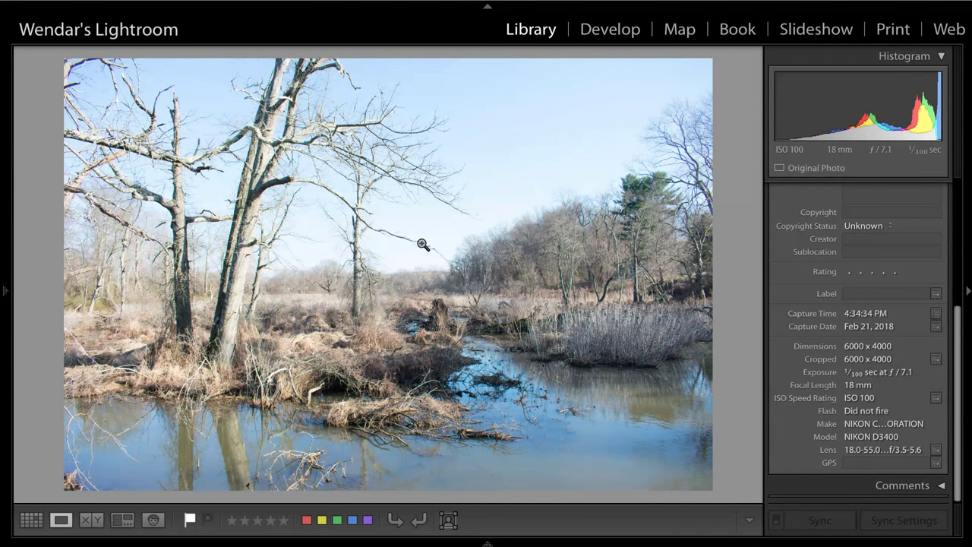
{"action": "left_click", "coordinate": [366, 257]}
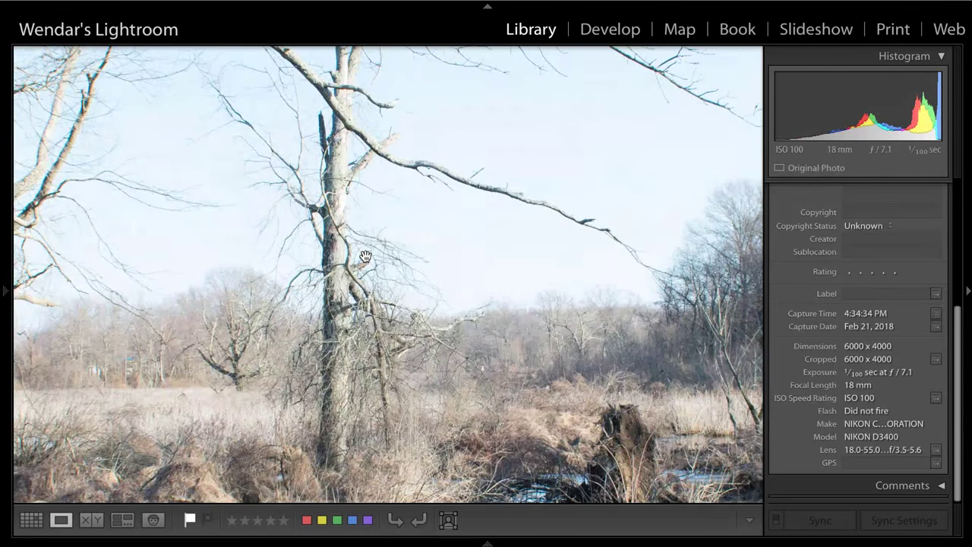
{"action": "left_click", "coordinate": [366, 257]}
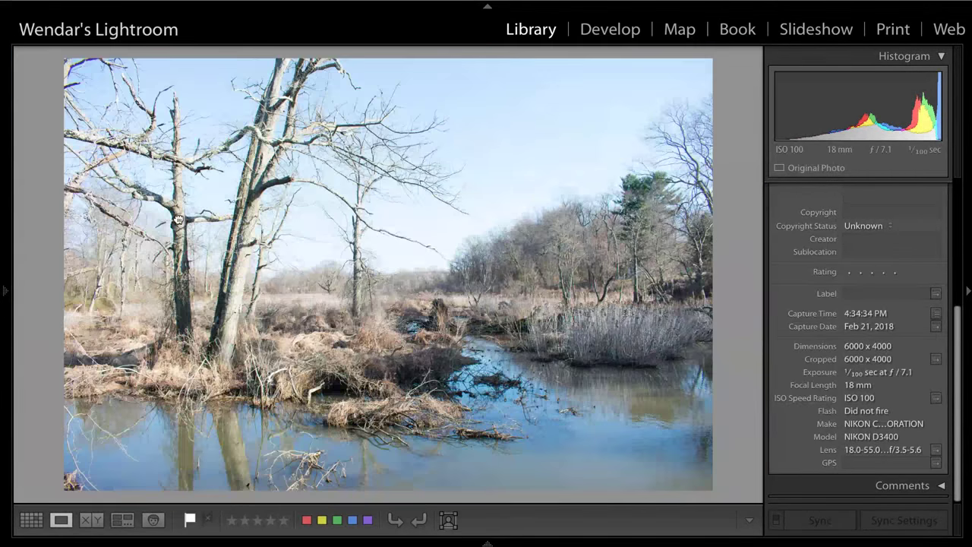
{"action": "left_click", "coordinate": [178, 219]}
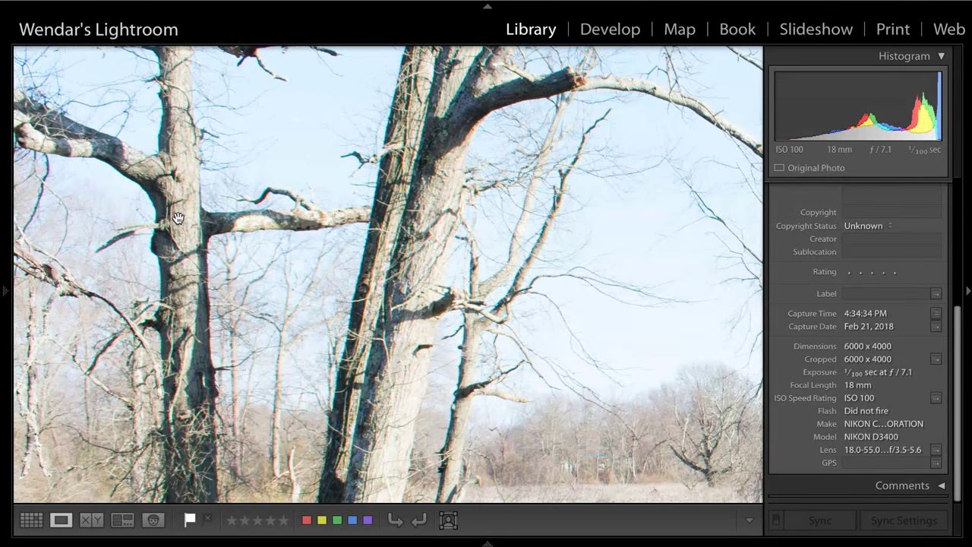
{"action": "left_click", "coordinate": [390, 278]}
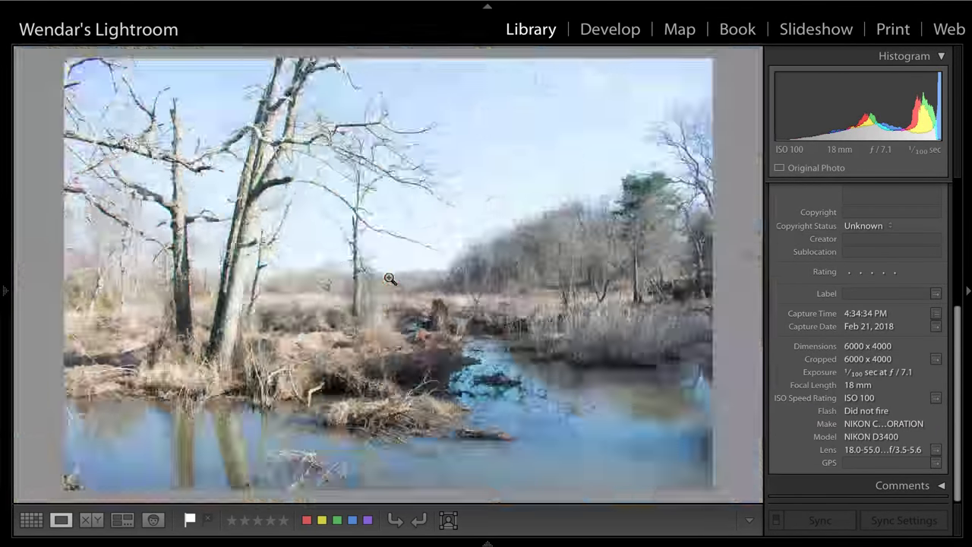
{"action": "left_click", "coordinate": [359, 215]}
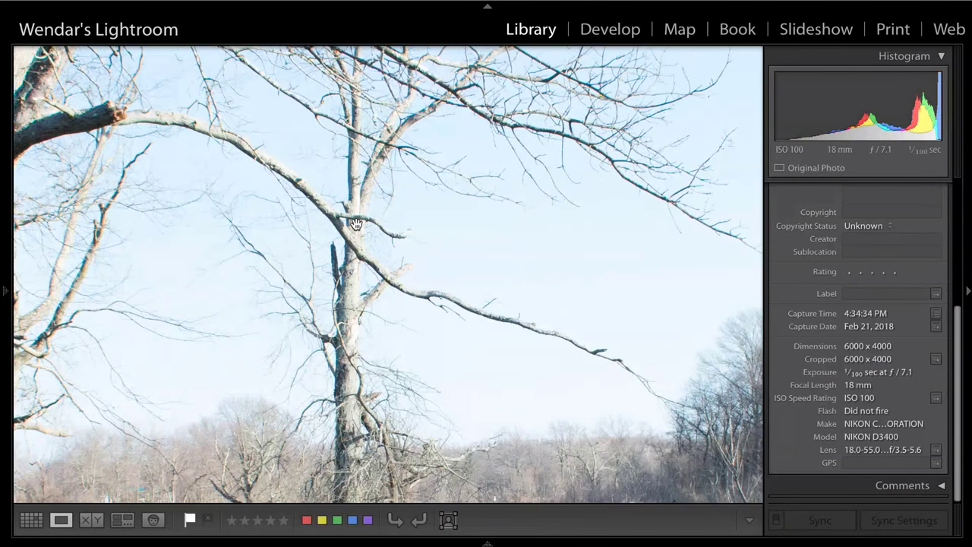
{"action": "left_click", "coordinate": [340, 318]}
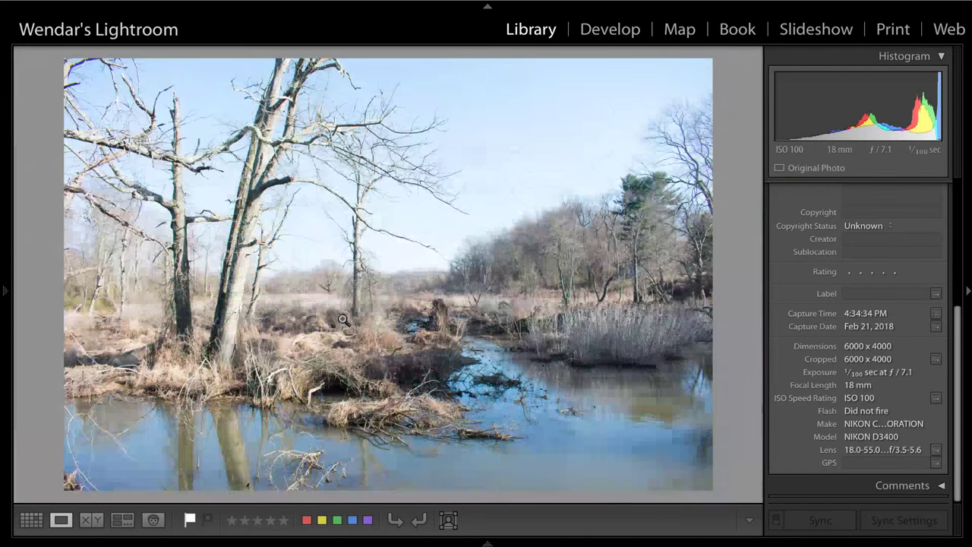
{"action": "left_click", "coordinate": [355, 299]}
{"action": "key", "text": "Right"}
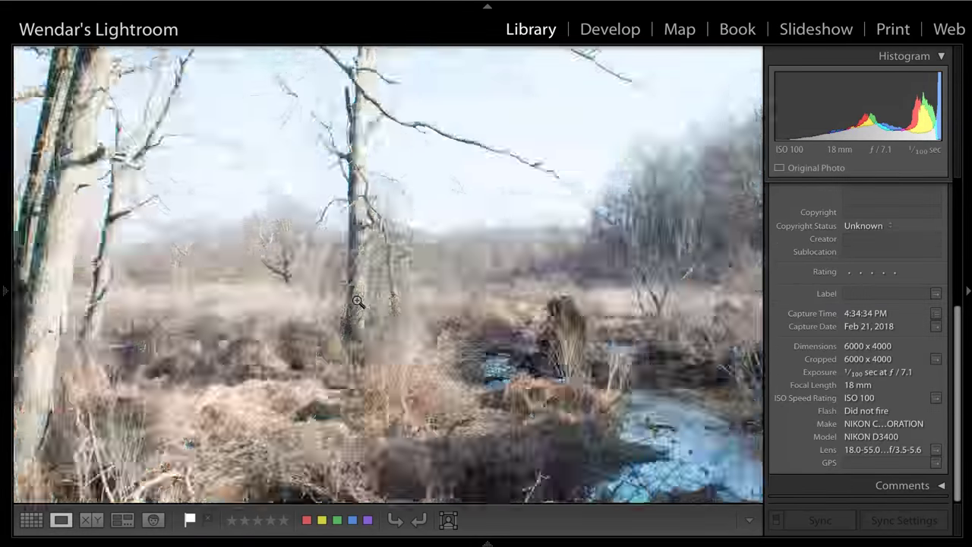
{"action": "key", "text": "z"}
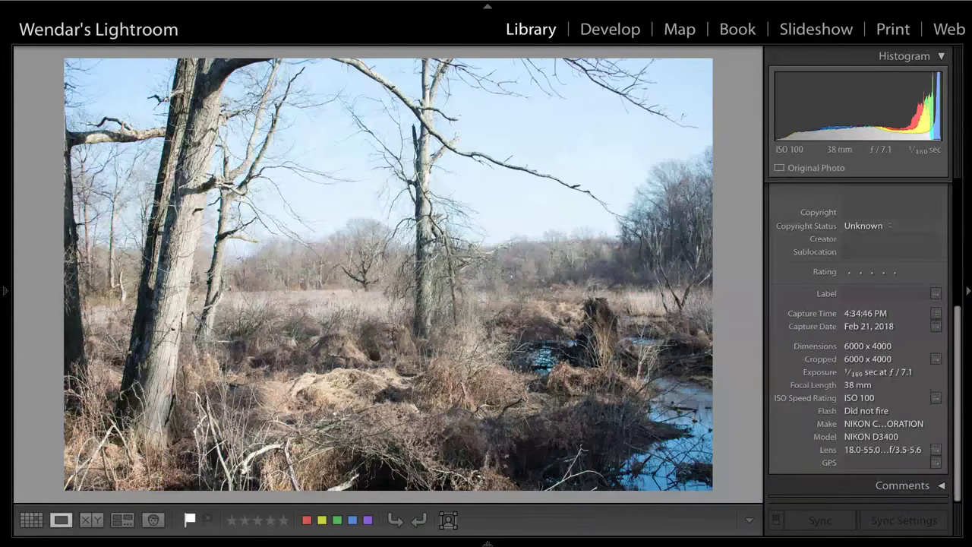
{"action": "key", "text": "Left"}
- Flip between the 38 mm marsh photo and the 18 mm 4:34:34 PM stream photo, ending on 18 mm
{"action": "key", "text": "Right"}
{"action": "key", "text": "Right"}
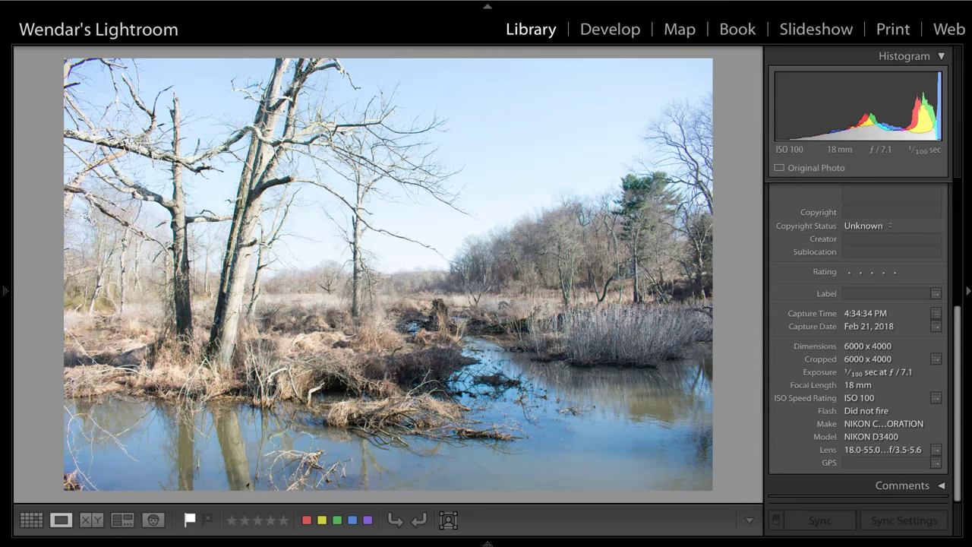
{"action": "key", "text": "Right"}
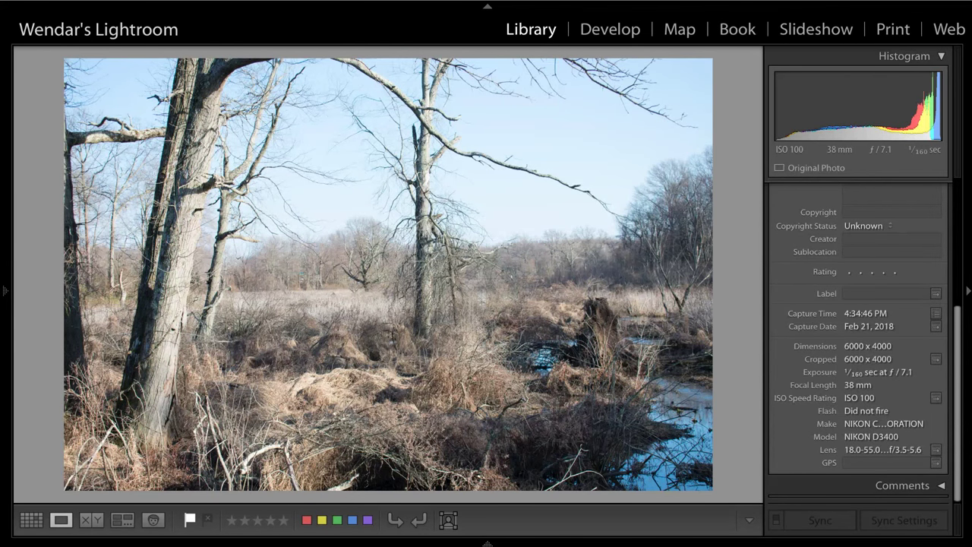
{"action": "key", "text": "Left"}
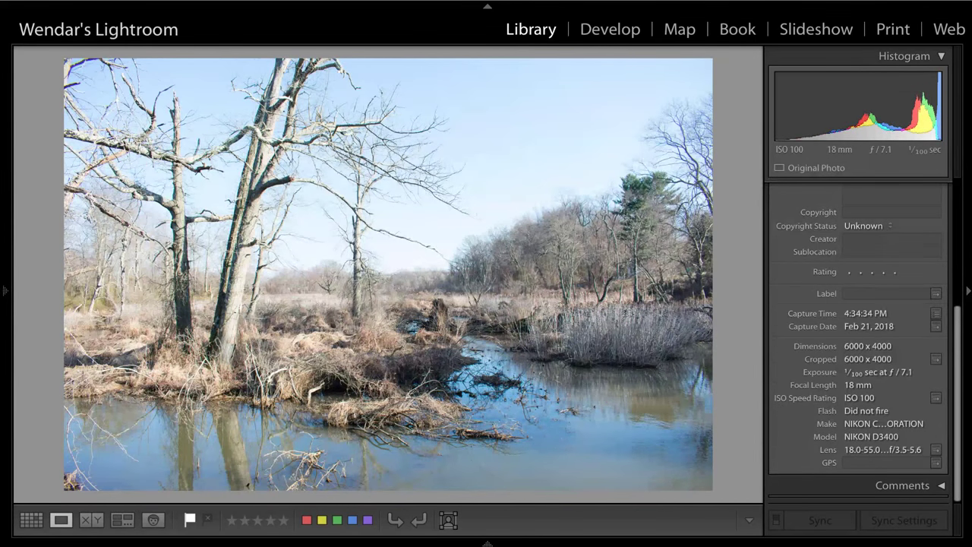
{"action": "key", "text": "Right"}
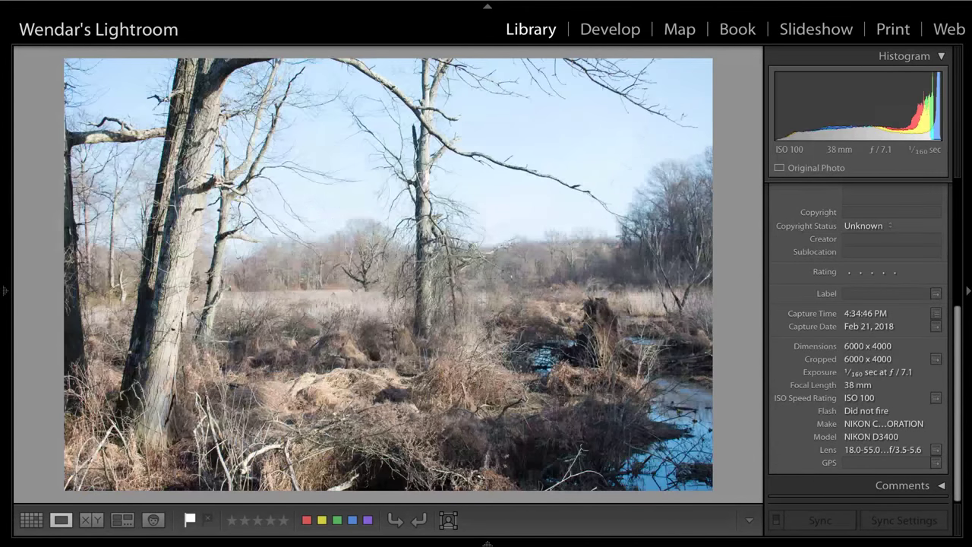
{"action": "key", "text": "Left"}
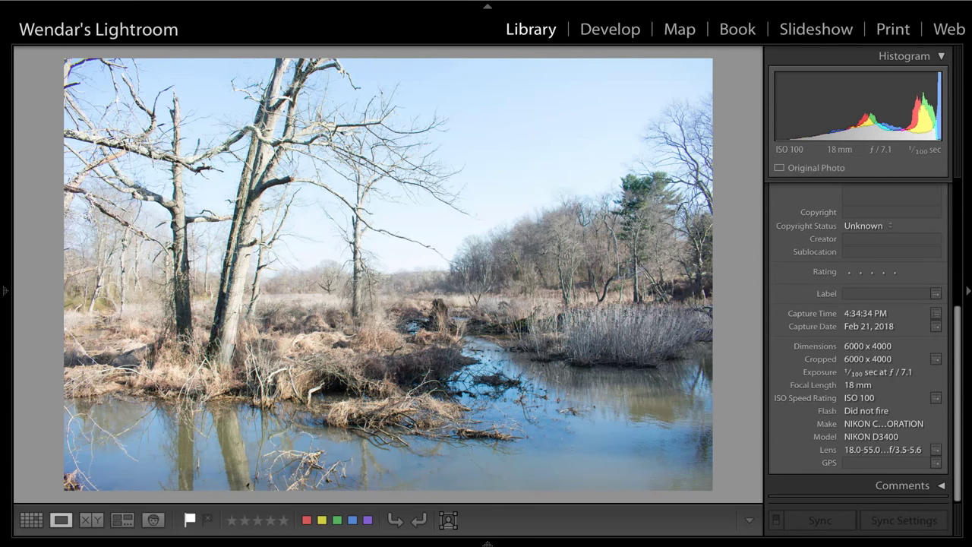
{"action": "key", "text": "Right"}
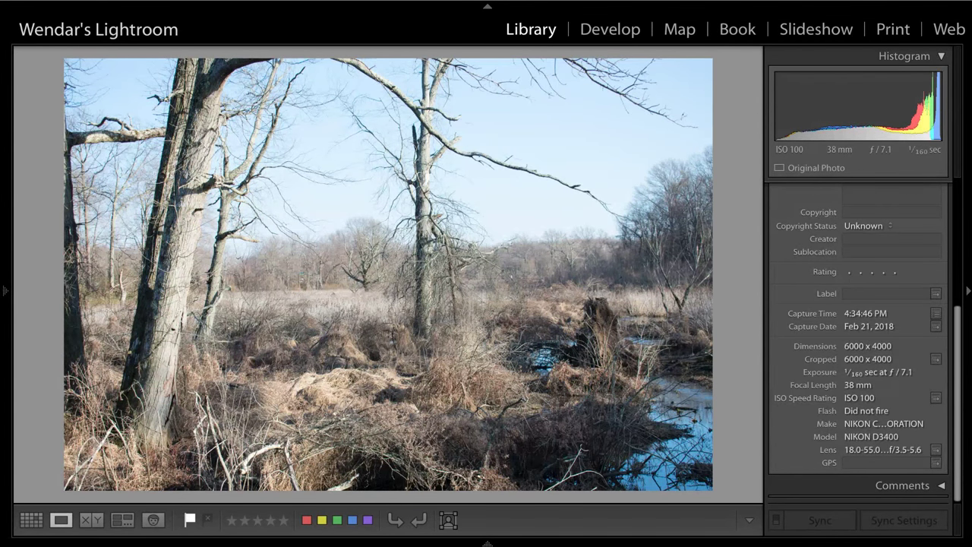
{"action": "key", "text": "Left"}
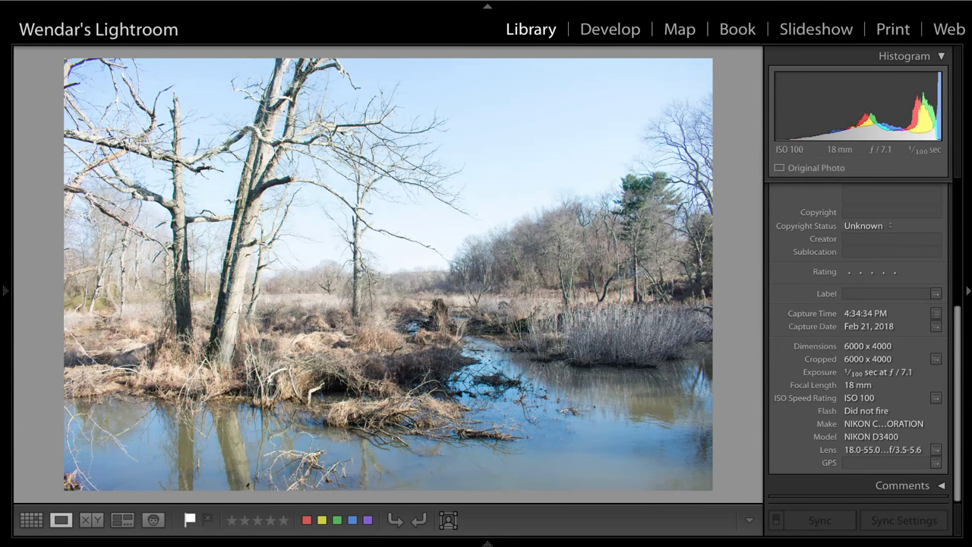
{"action": "key", "text": "Right"}
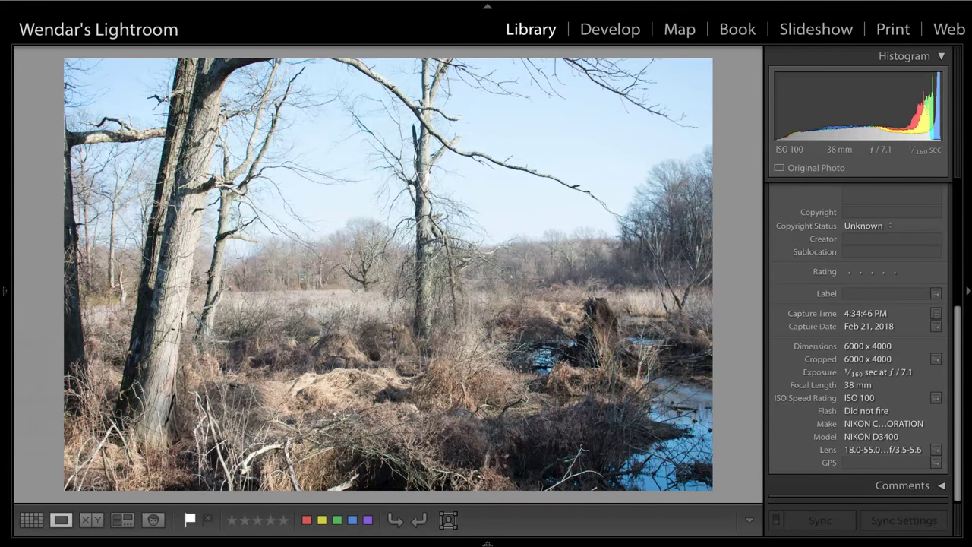
{"action": "key", "text": "Left"}
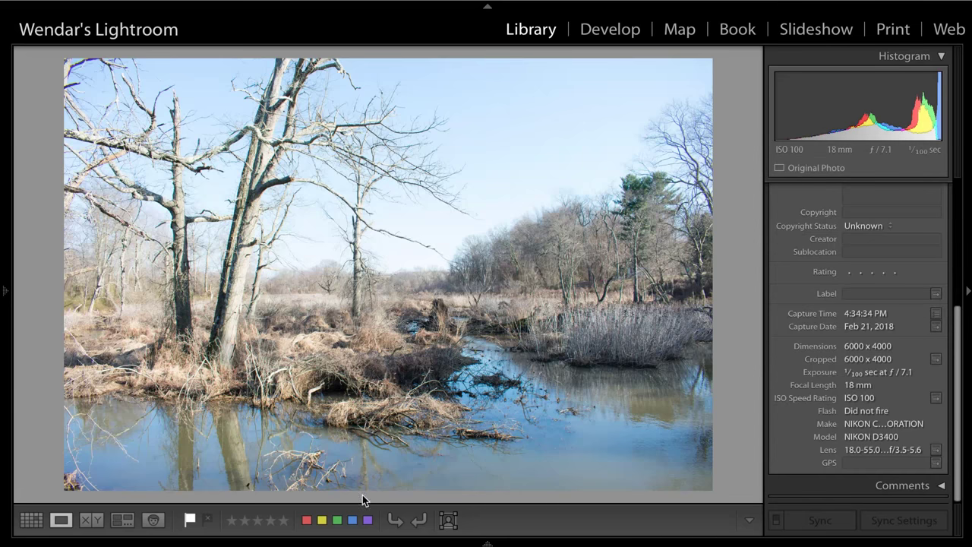
- Give the stream photo a green label and open it in Develop, keeping the Original crop aspect
{"action": "left_click", "coordinate": [338, 520]}
{"action": "key", "text": "d"}
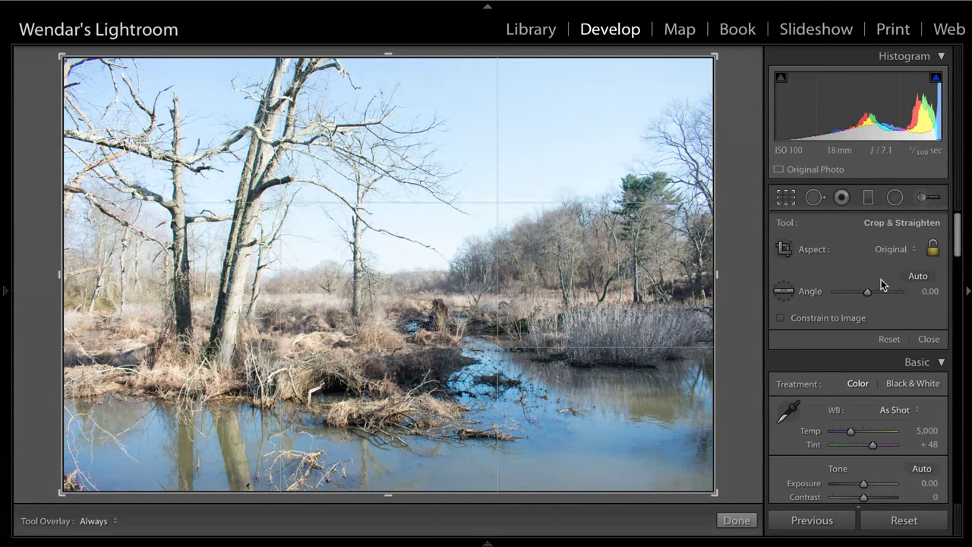
{"action": "left_click", "coordinate": [912, 251]}
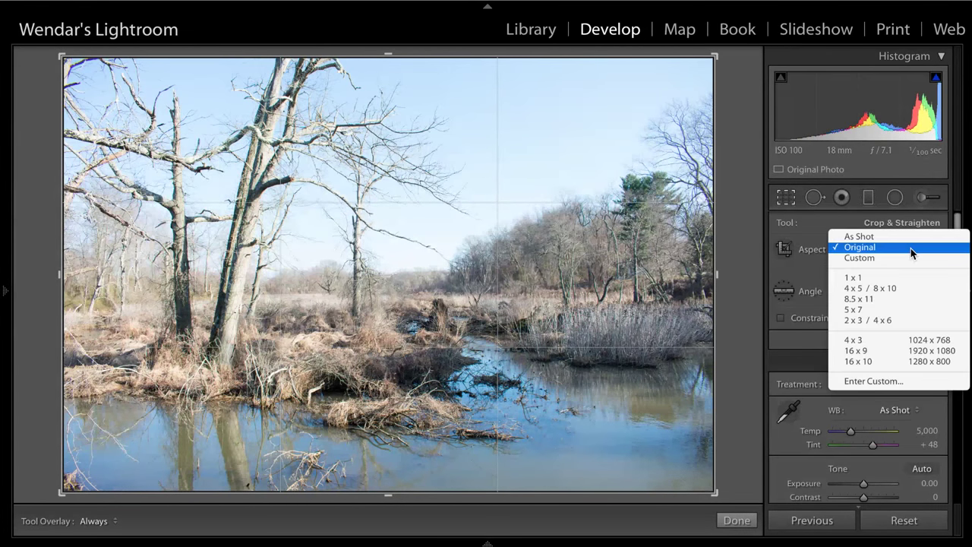
{"action": "left_click", "coordinate": [822, 251]}
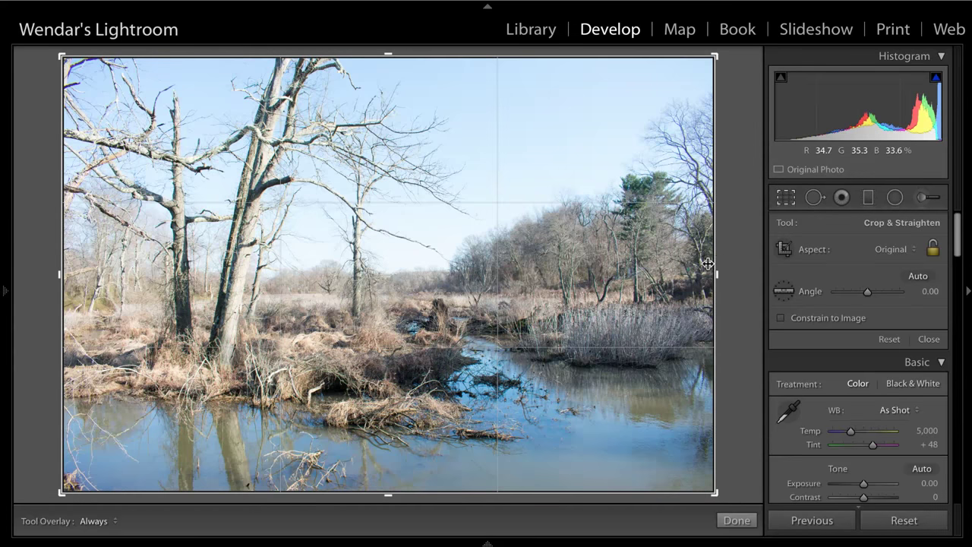
- Apply a tall crop narrowed from both sides, then undo it to restore the full frame
{"action": "left_click_drag", "start_coordinate": [716, 269], "coordinate": [540, 268]}
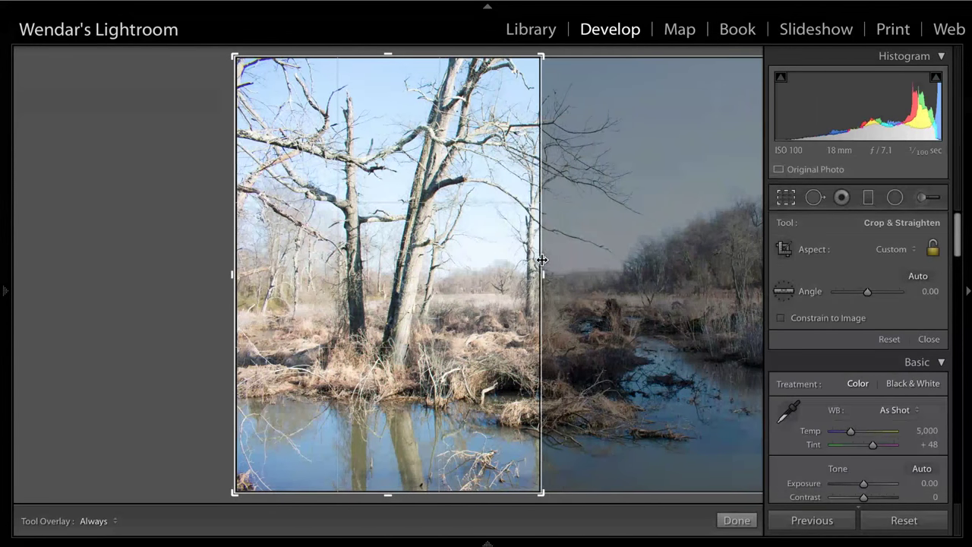
{"action": "left_click_drag", "start_coordinate": [468, 273], "coordinate": [389, 271]}
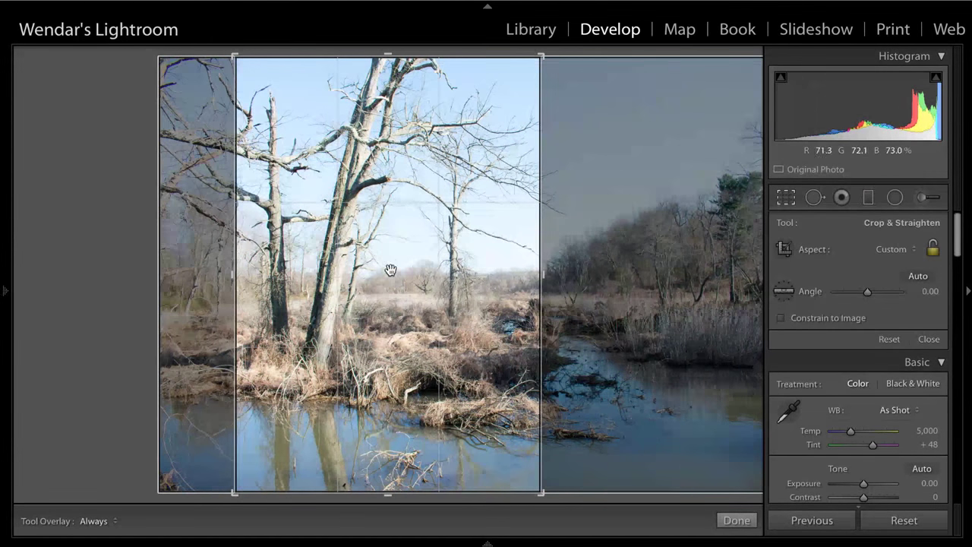
{"action": "left_click", "coordinate": [736, 520]}
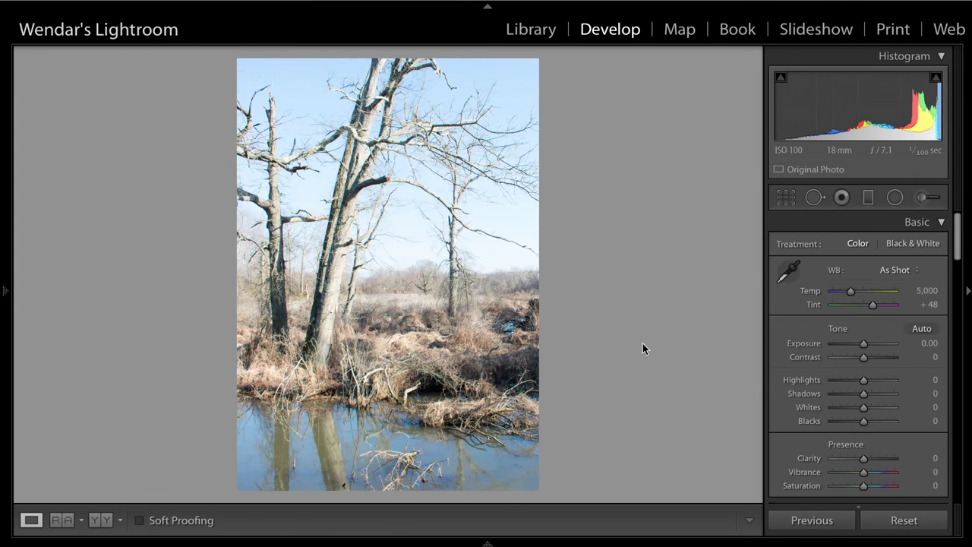
{"action": "key", "text": "ctrl+z"}
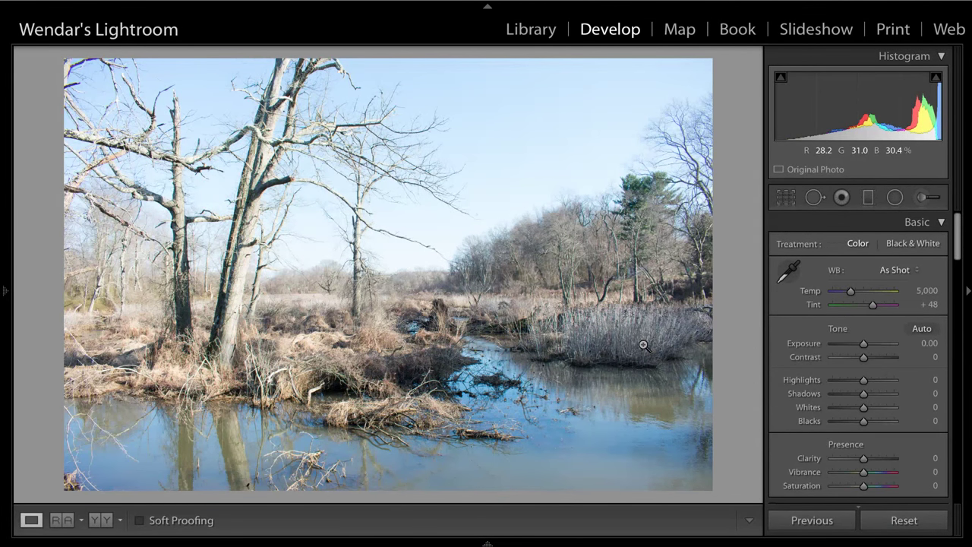
- Switch to the Library module and step through to the green-labelled marsh creek photo
{"action": "left_click", "coordinate": [524, 29]}
{"action": "key", "text": "Right"}
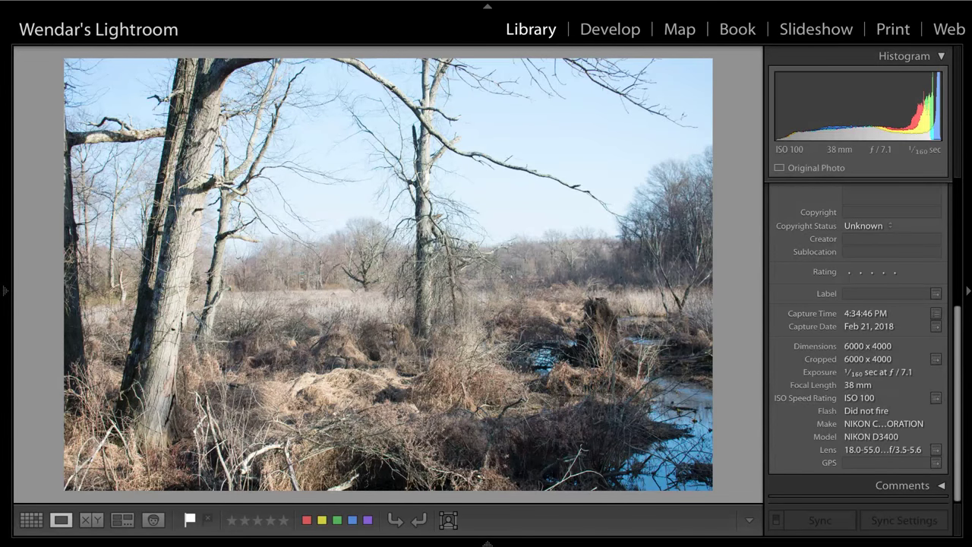
{"action": "key", "text": "Right"}
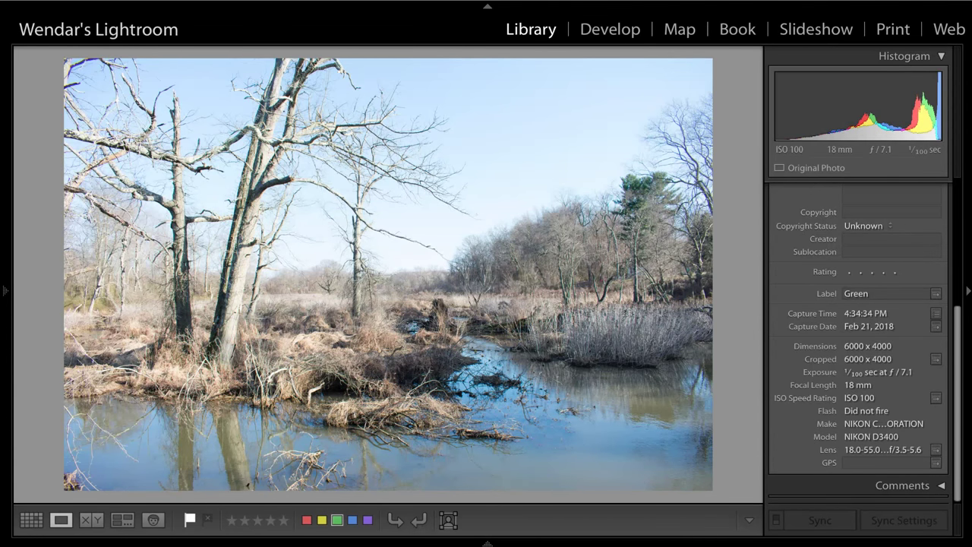
- Advance to the bridge photo and remove its flag with U
{"action": "key", "text": "Right"}
{"action": "key", "text": "Right"}
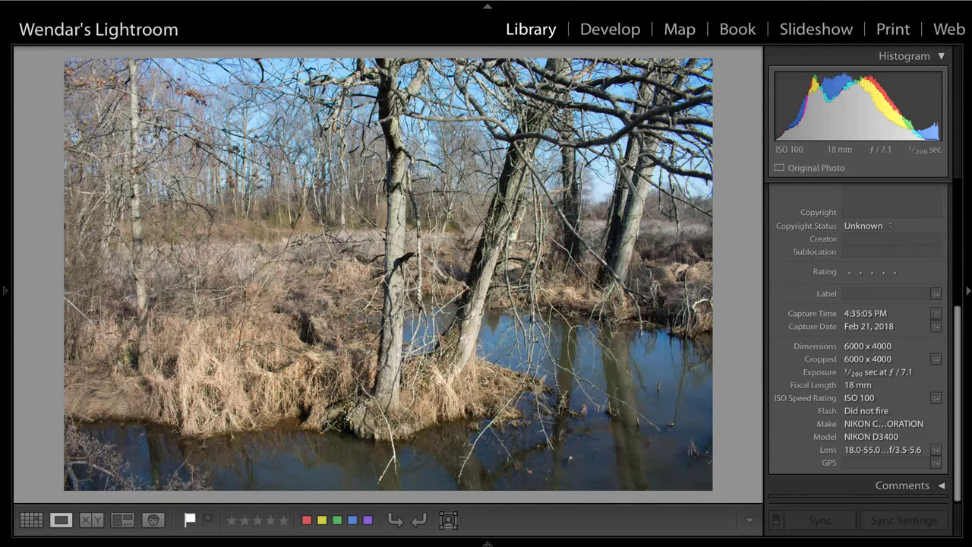
{"action": "key", "text": "Right"}
{"action": "key", "text": "Right"}
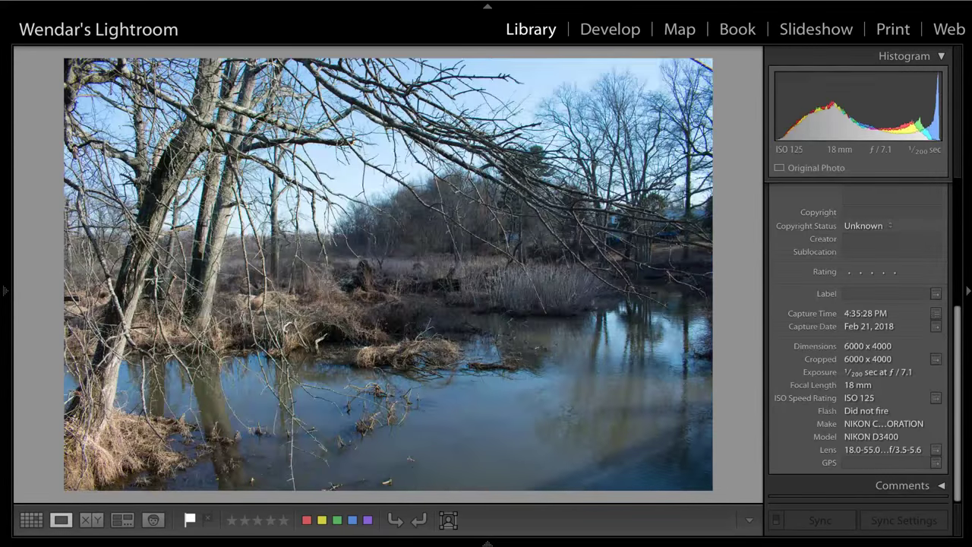
{"action": "key", "text": "Right"}
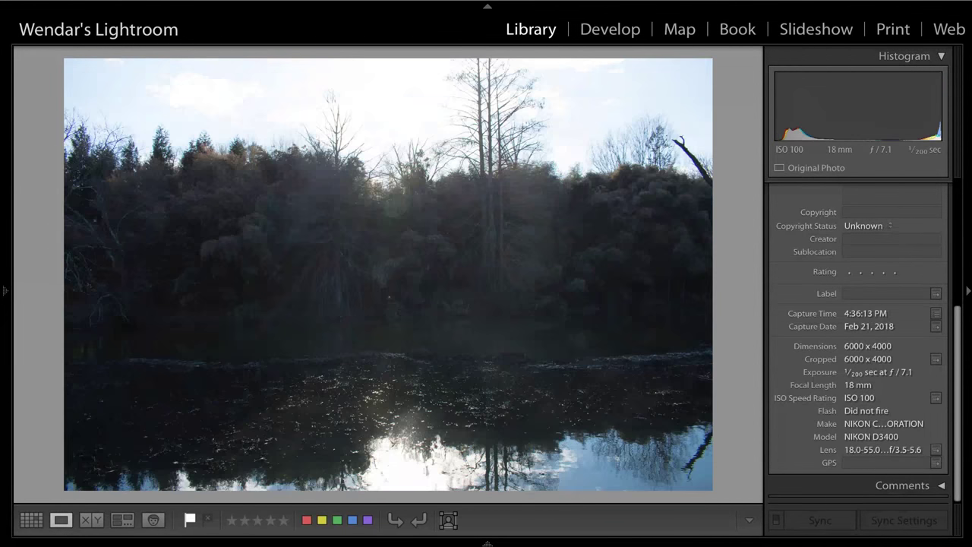
{"action": "key", "text": "Left"}
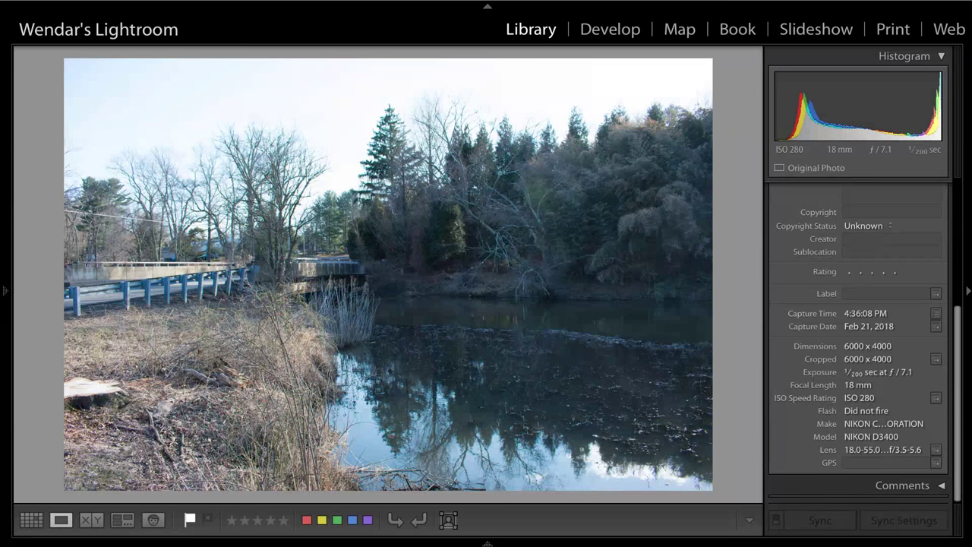
{"action": "key", "text": "u"}
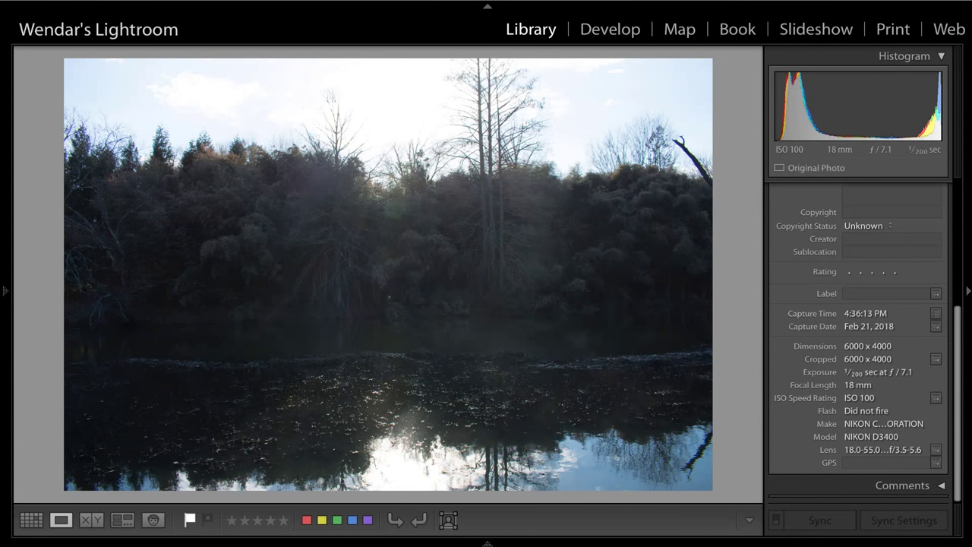
- Browse the following river photos, stopping on the 4:36:31 PM river shot
{"action": "key", "text": "Right"}
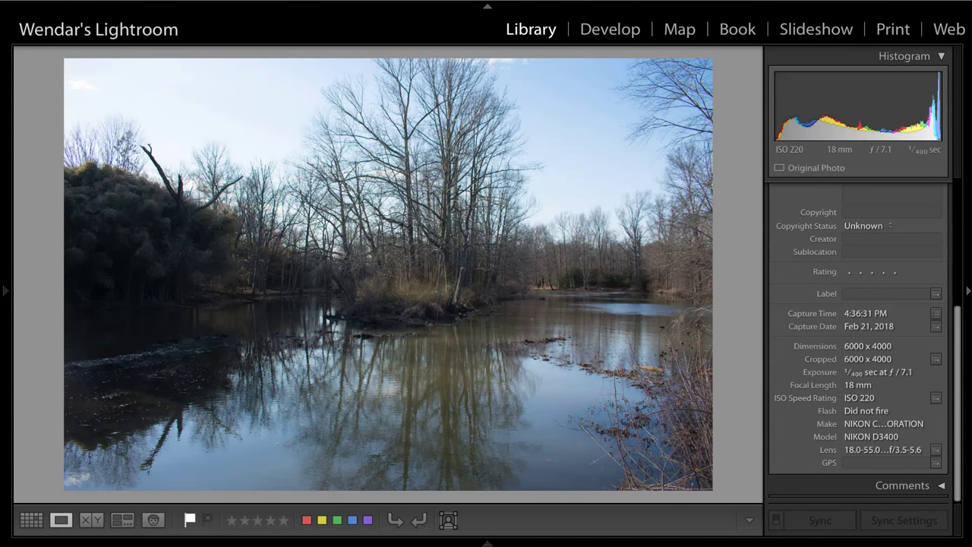
{"action": "key", "text": "Right"}
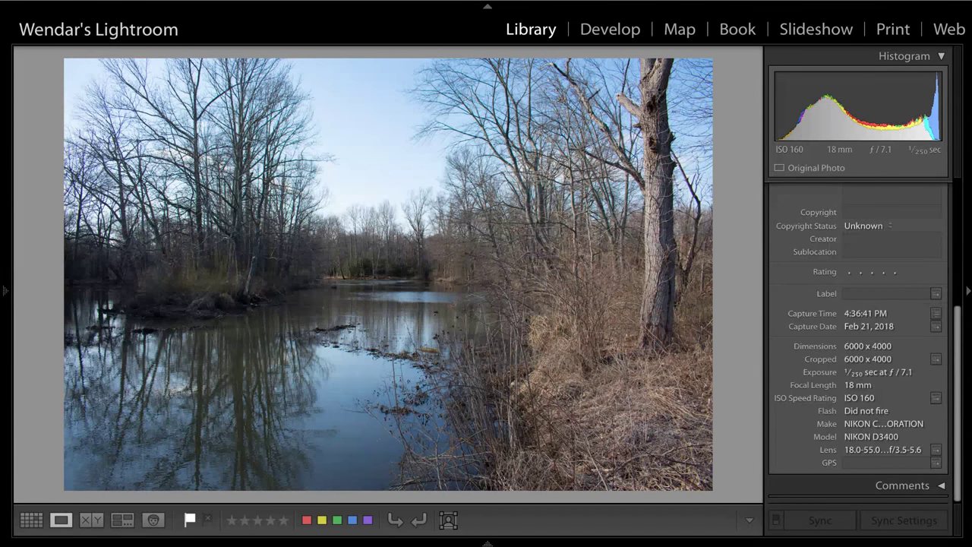
{"action": "key", "text": "Left"}
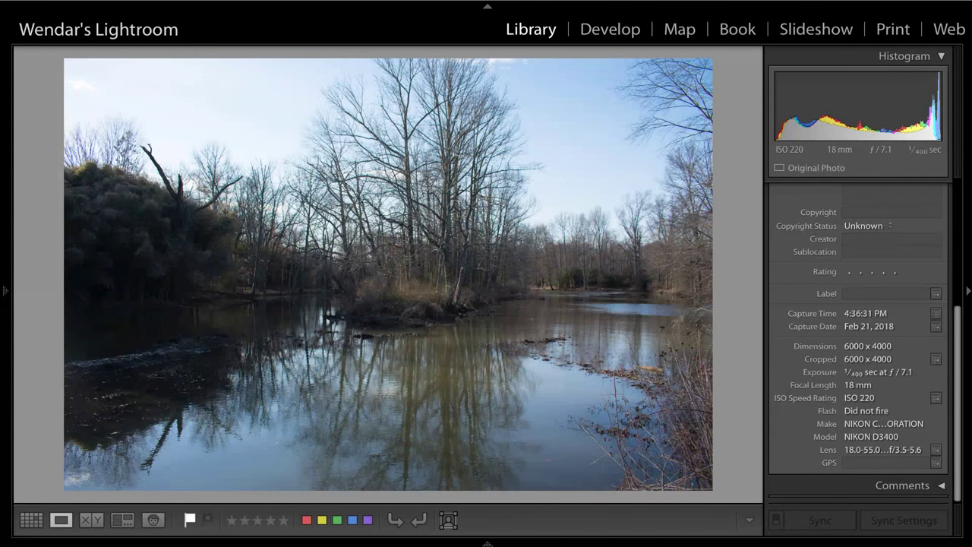
{"action": "key", "text": "Right"}
{"action": "key", "text": "Left"}
{"action": "mouse_move", "coordinate": [275, 50]}
{"action": "left_mouse_down"}
{"action": "mouse_move", "coordinate": [544, 436]}
{"action": "mouse_move", "coordinate": [562, 478]}
{"action": "left_mouse_up"}
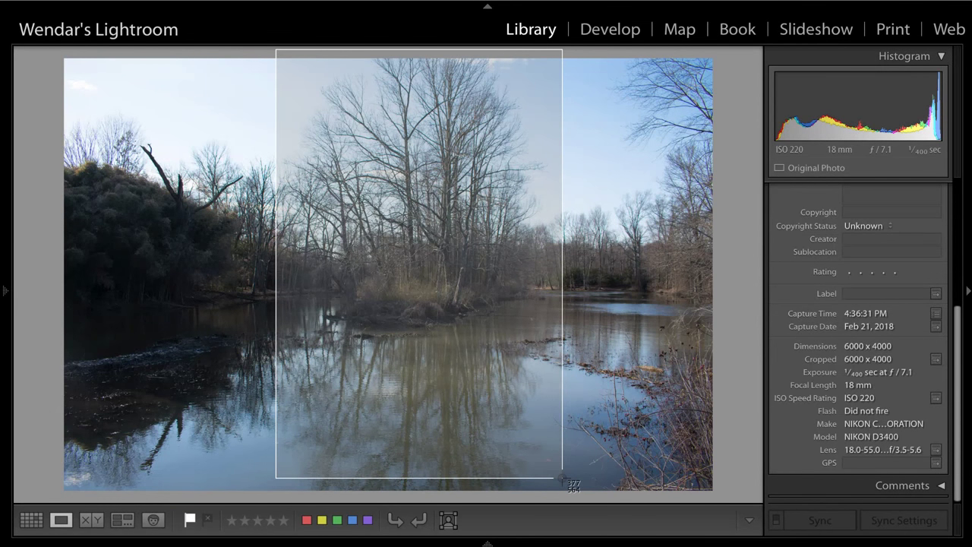
{"action": "left_click_drag", "start_coordinate": [562, 478], "coordinate": [563, 479]}
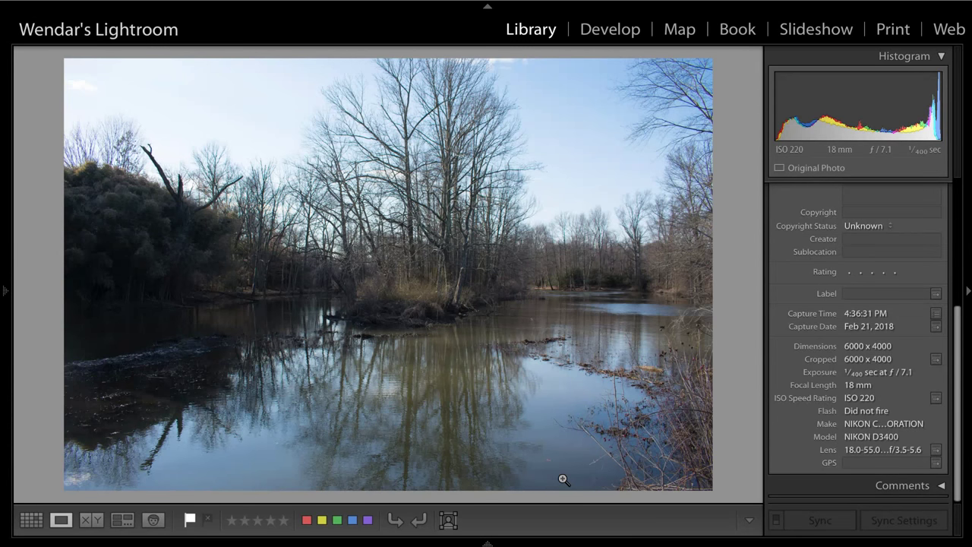
- Unflag the 4:36:41 PM river photo with U and advance to the 4:37:36 PM tree-and-hollow shot
{"action": "key", "text": "Right"}
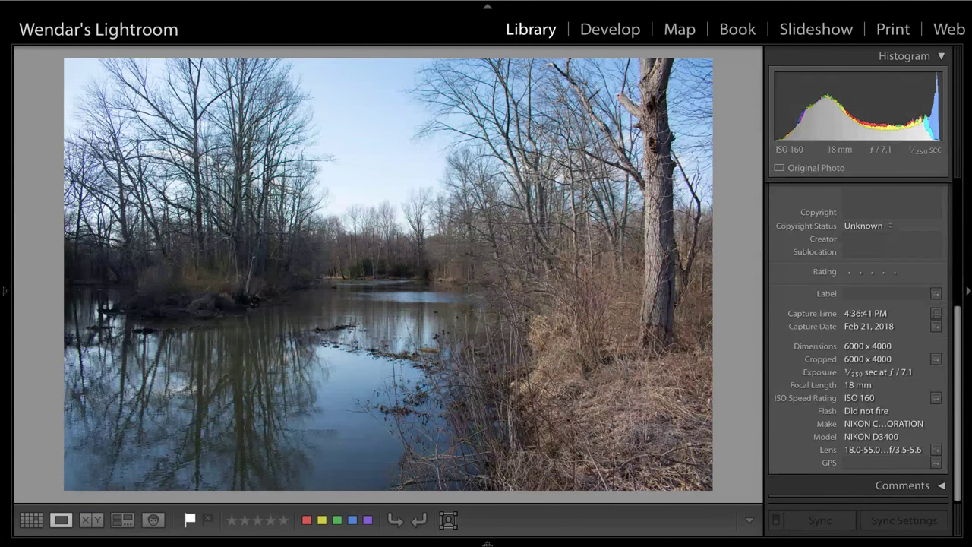
{"action": "key", "text": "u"}
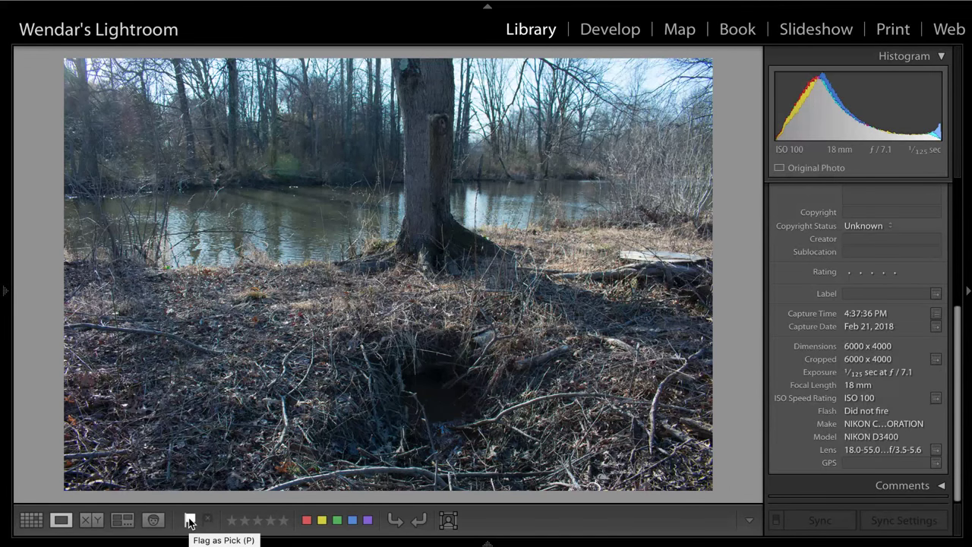
- Flag the tree-by-the-pond photo as a pick, inspect the ground near the tree close up, then return to Fit
{"action": "left_click", "coordinate": [190, 521]}
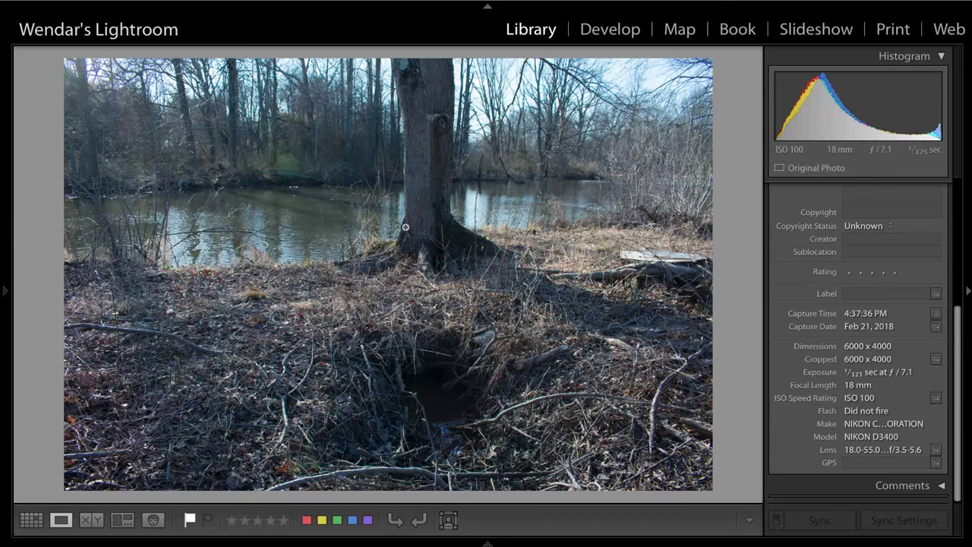
{"action": "left_click", "coordinate": [365, 325]}
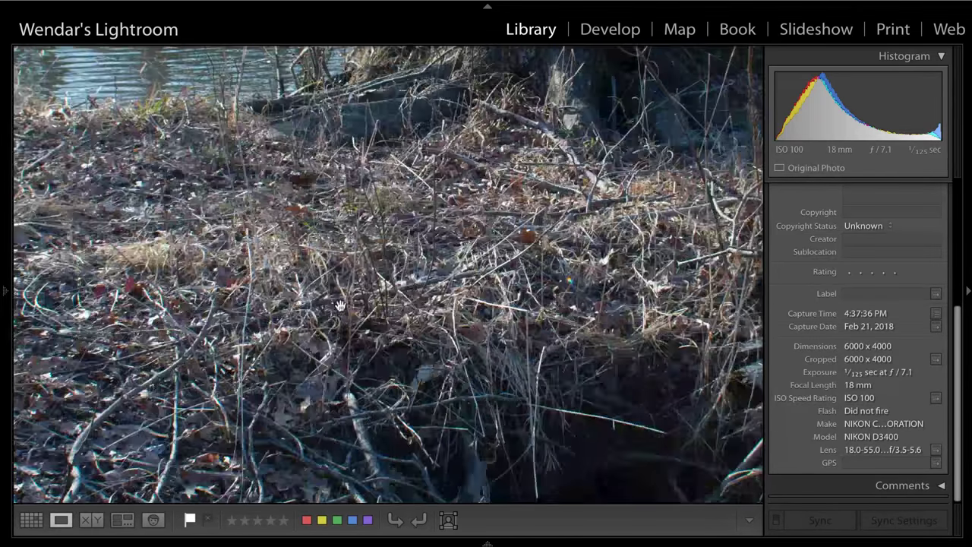
{"action": "scroll", "coordinate": [362, 358], "scroll_direction": "up", "scroll_amount": 6}
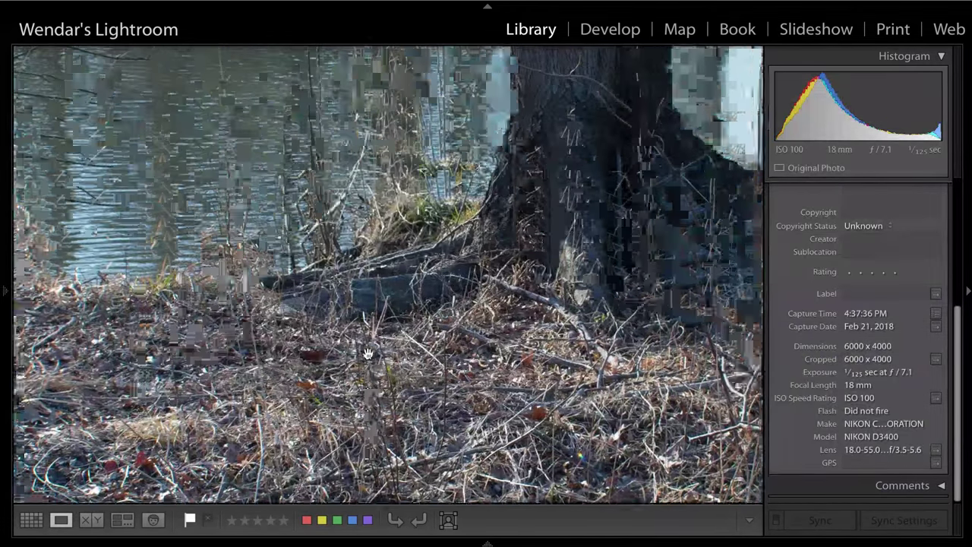
{"action": "scroll", "coordinate": [366, 354], "scroll_direction": "down", "scroll_amount": 10}
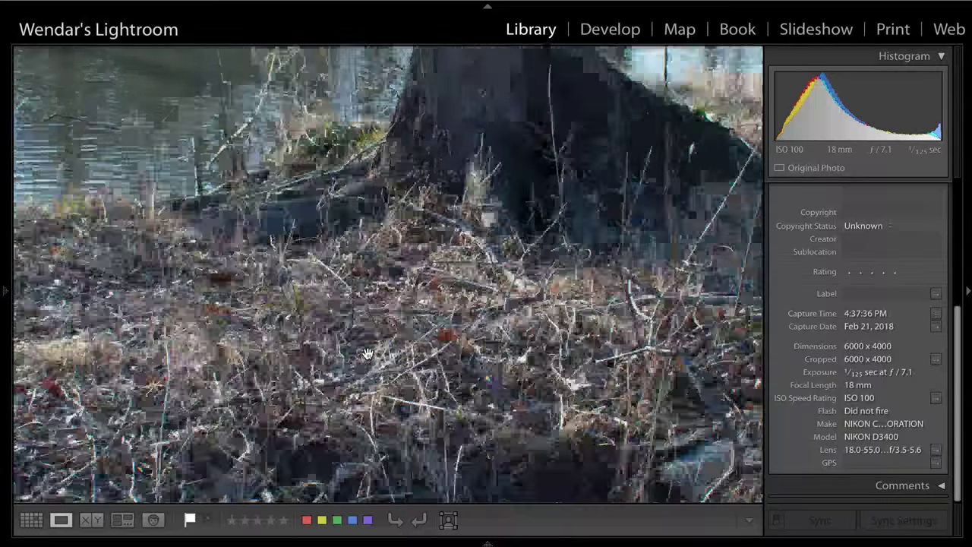
{"action": "scroll", "coordinate": [366, 354], "scroll_direction": "down", "scroll_amount": 10}
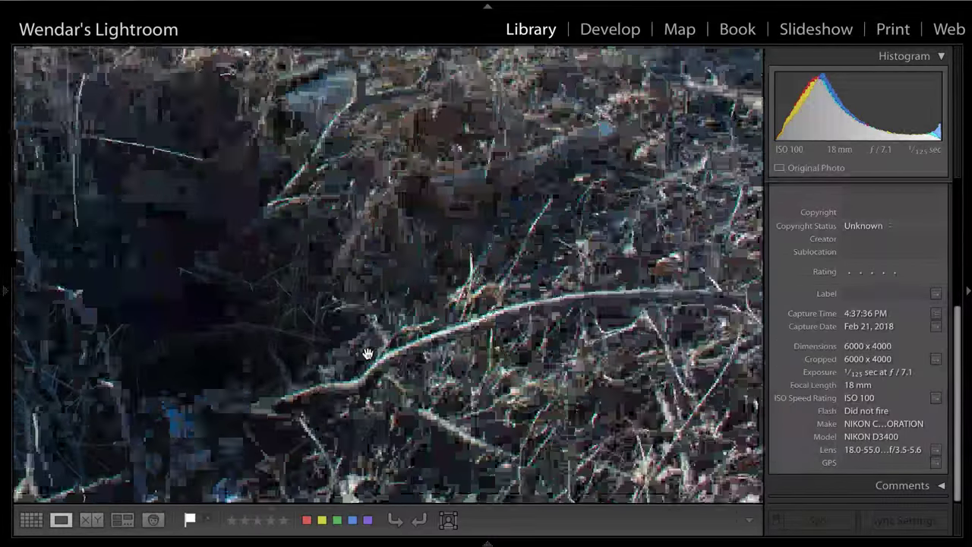
{"action": "scroll", "coordinate": [367, 354], "scroll_direction": "down", "scroll_amount": 8}
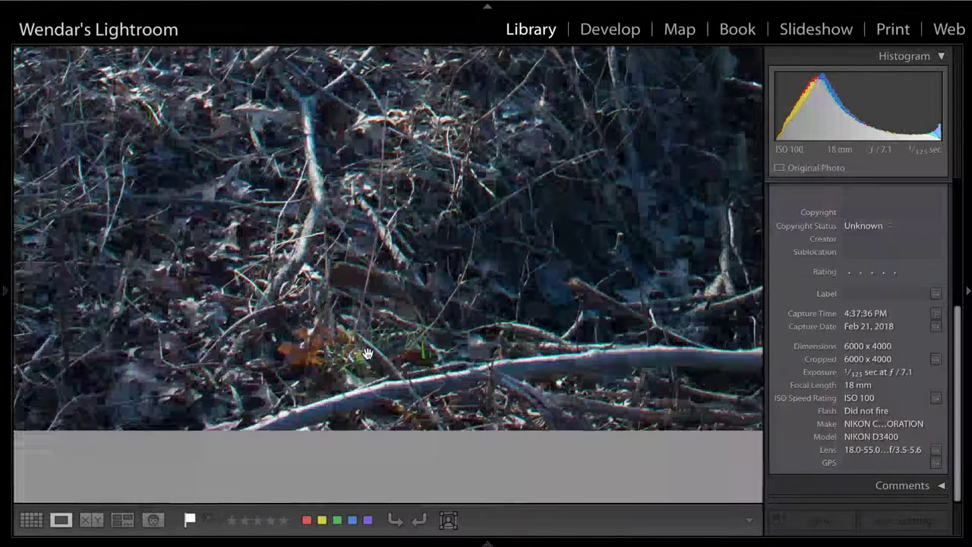
{"action": "scroll", "coordinate": [422, 341], "scroll_direction": "up", "scroll_amount": 15}
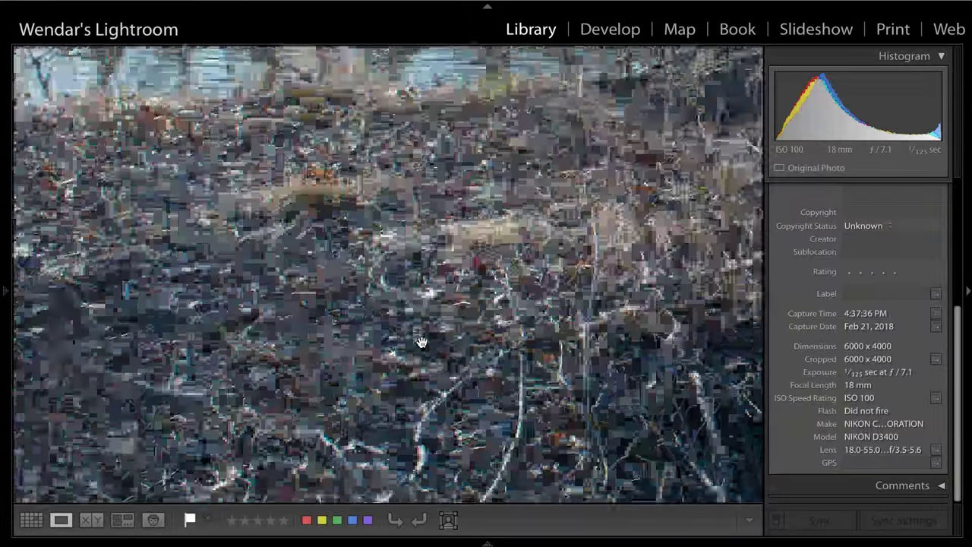
{"action": "scroll", "coordinate": [422, 341], "scroll_direction": "down", "scroll_amount": 5}
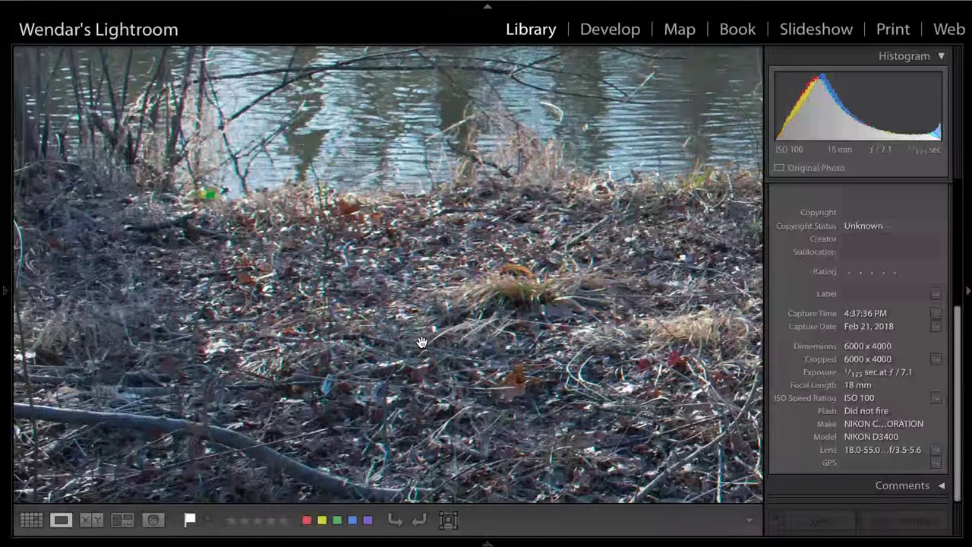
{"action": "left_click", "coordinate": [423, 343]}
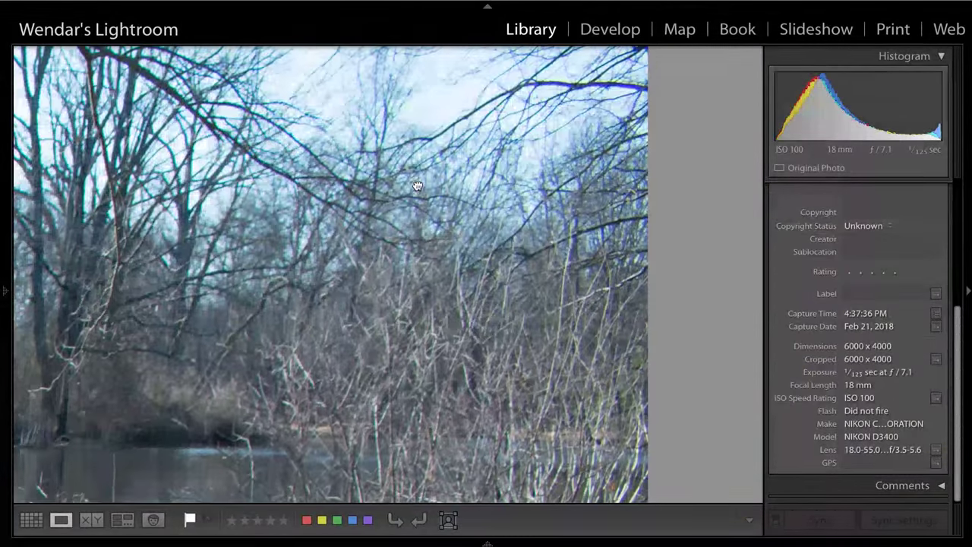
{"action": "left_click", "coordinate": [417, 185]}
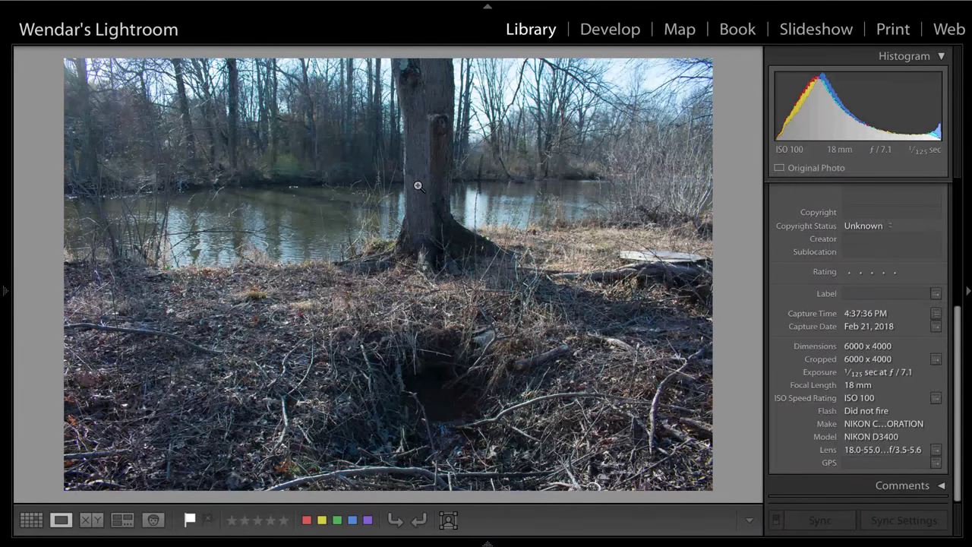
{"action": "left_click", "coordinate": [293, 470]}
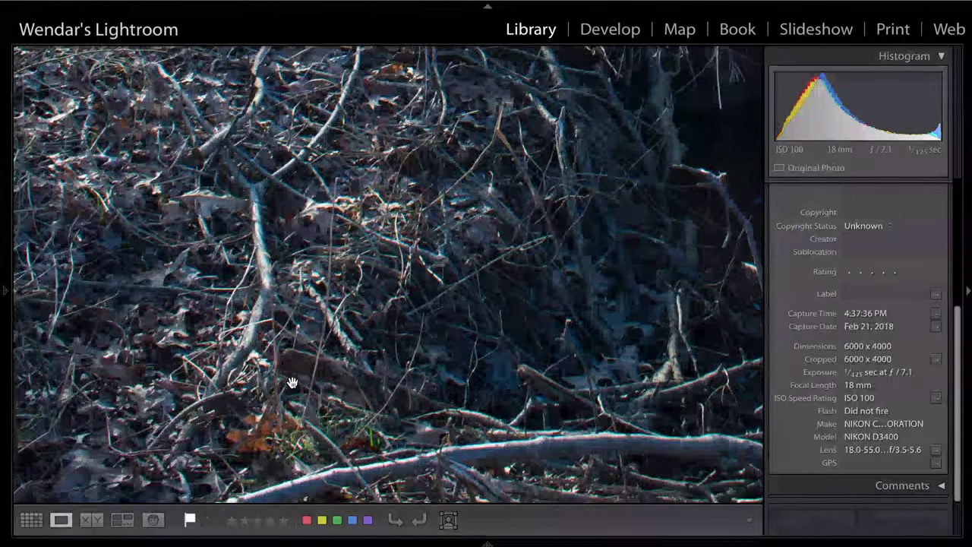
{"action": "left_click", "coordinate": [291, 382]}
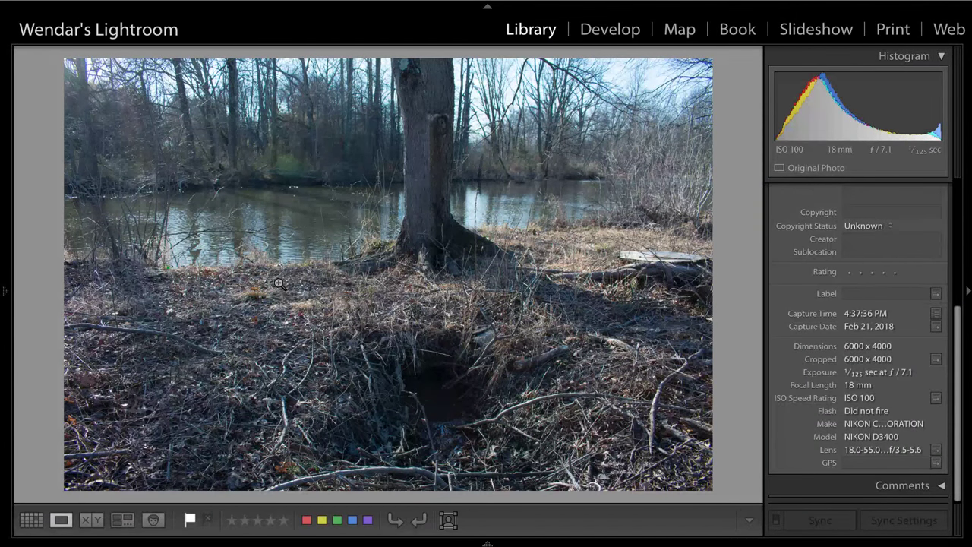
{"action": "left_click", "coordinate": [414, 401]}
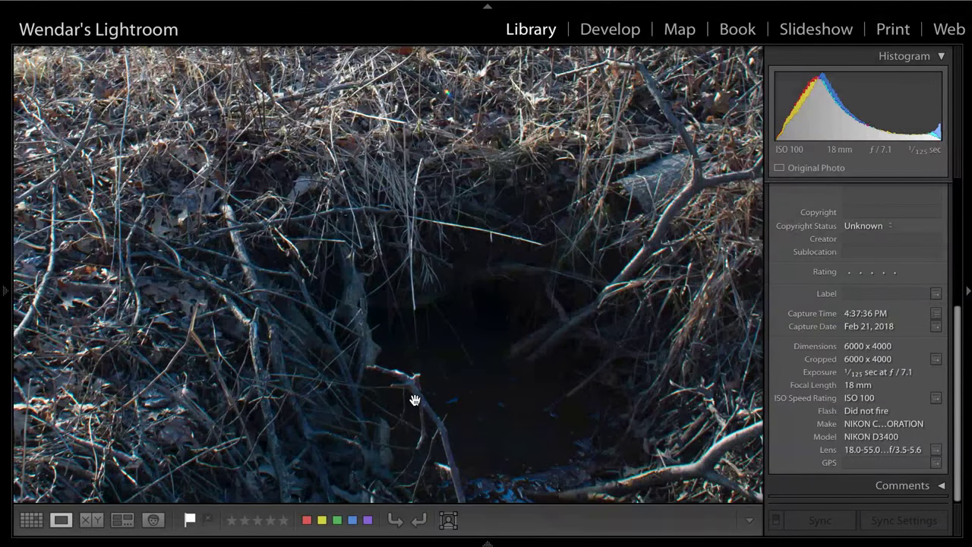
{"action": "left_click", "coordinate": [415, 401]}
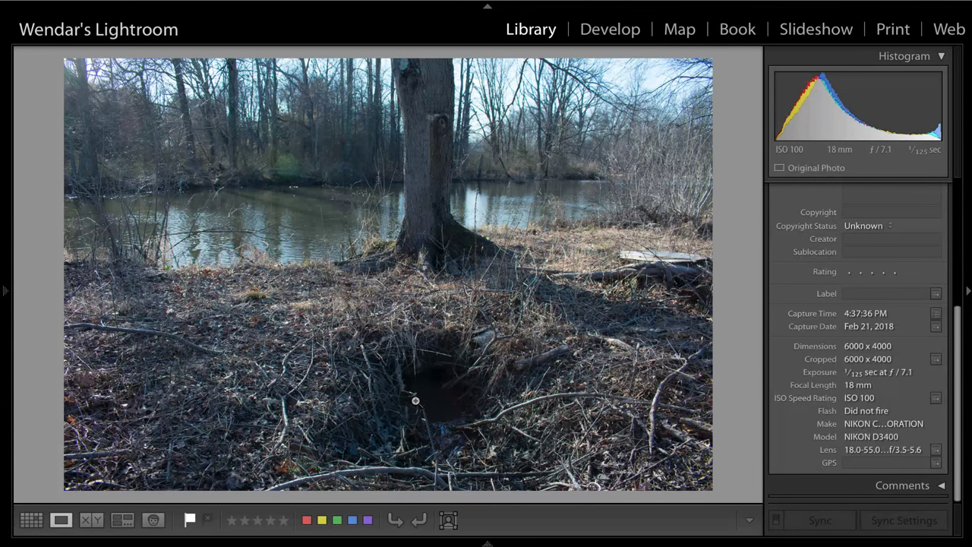
- Check the woodland path photo's leafy branches at 1:1, then unflag it and advance to the pond photo
{"action": "key", "text": "Right"}
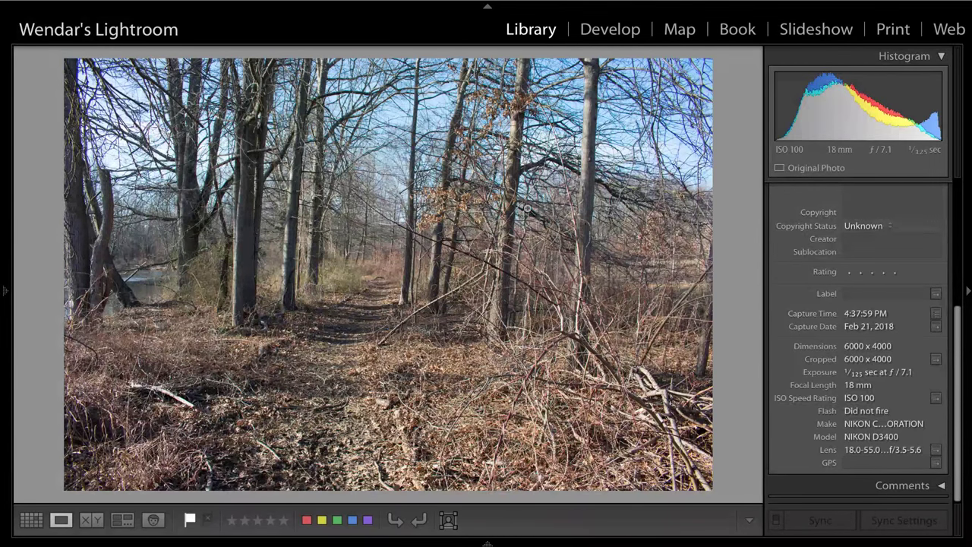
{"action": "left_click", "coordinate": [462, 194]}
{"action": "left_click", "coordinate": [588, 259]}
{"action": "left_click", "coordinate": [485, 135]}
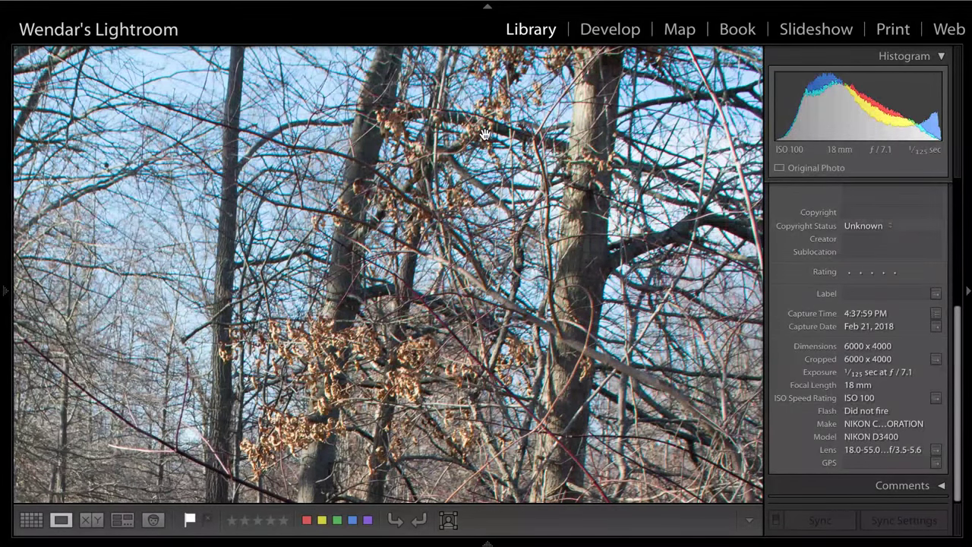
{"action": "left_click", "coordinate": [485, 136]}
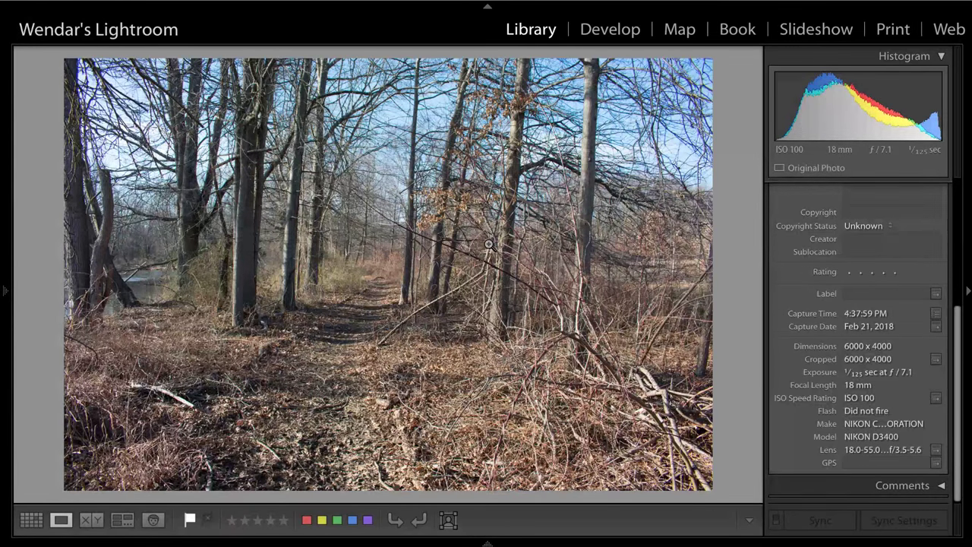
{"action": "key", "text": "u"}
{"action": "key", "text": "Right"}
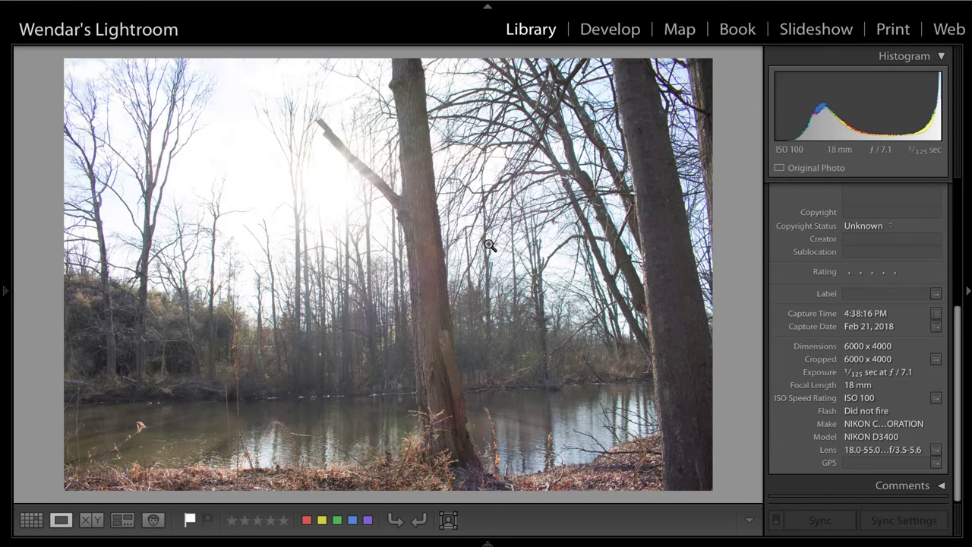
- Flip back and forth comparing the 4:39:33 PM ISO 200 and 4:40:29 PM ISO 125 river shots
{"action": "key", "text": "Right"}
{"action": "key", "text": "Right"}
{"action": "key", "text": "Right"}
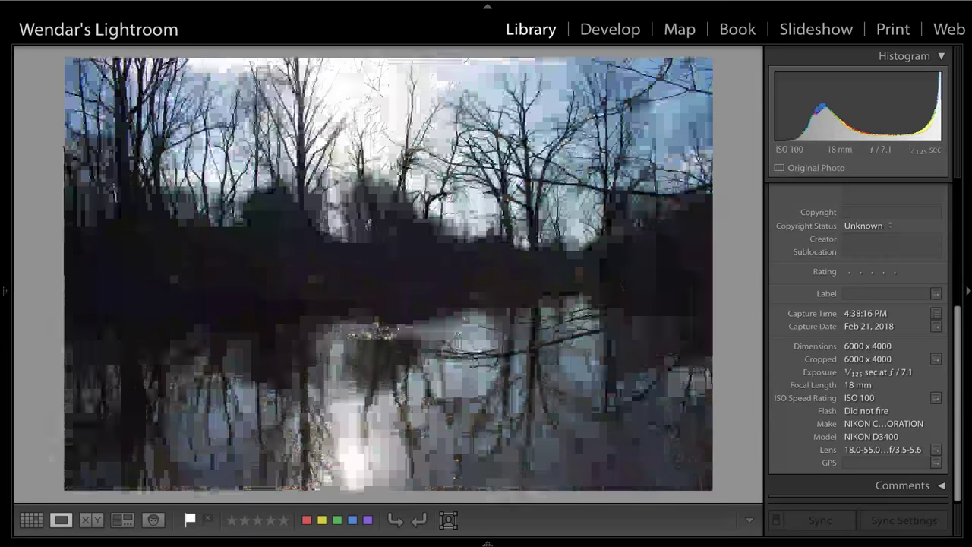
{"action": "key", "text": "Right"}
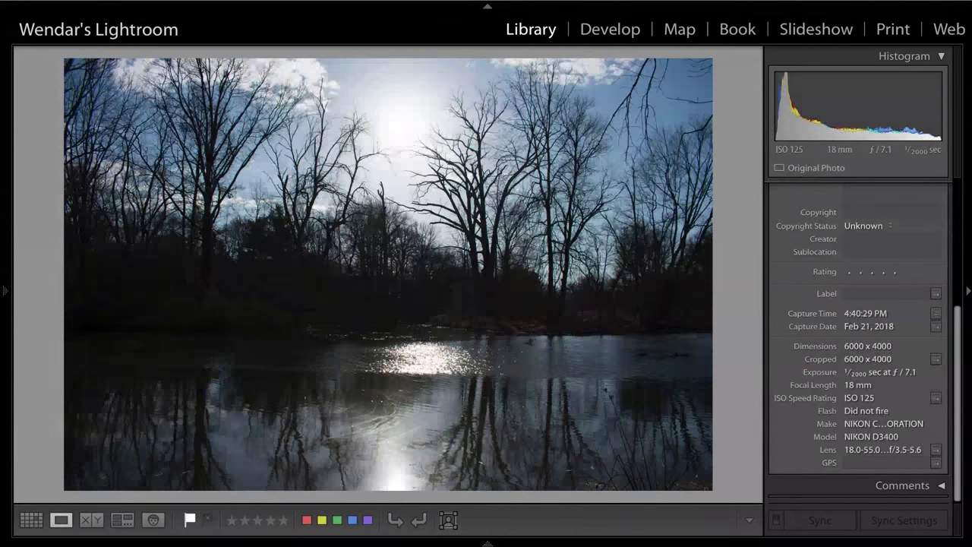
{"action": "key", "text": "Right"}
{"action": "key", "text": "Left"}
{"action": "key", "text": "Right"}
{"action": "key", "text": "Right"}
{"action": "key", "text": "Left"}
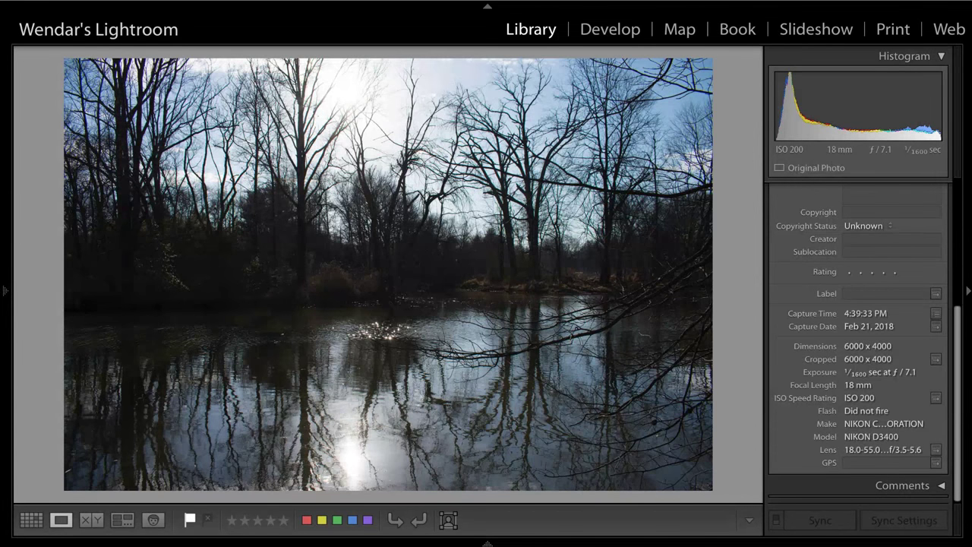
{"action": "key", "text": "Right"}
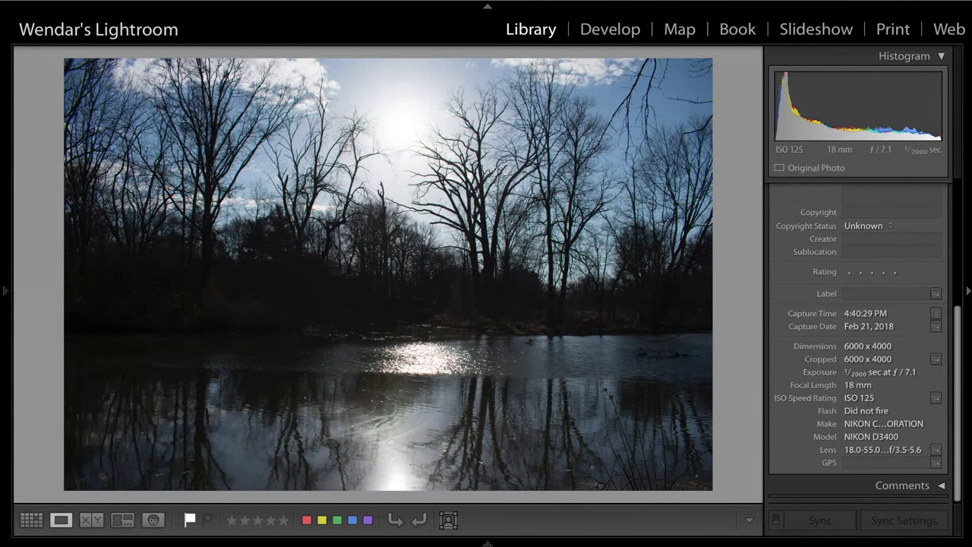
{"action": "key", "text": "Left"}
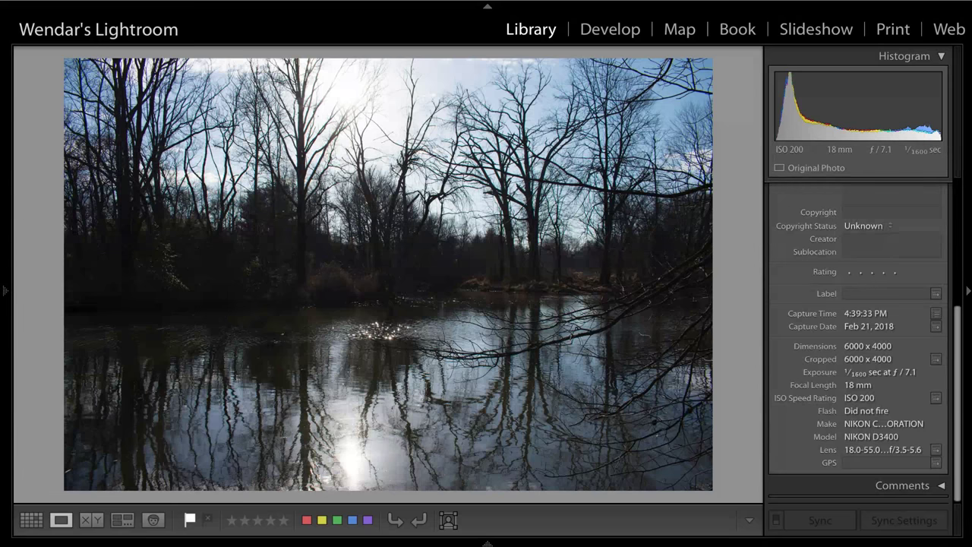
{"action": "key", "text": "Right"}
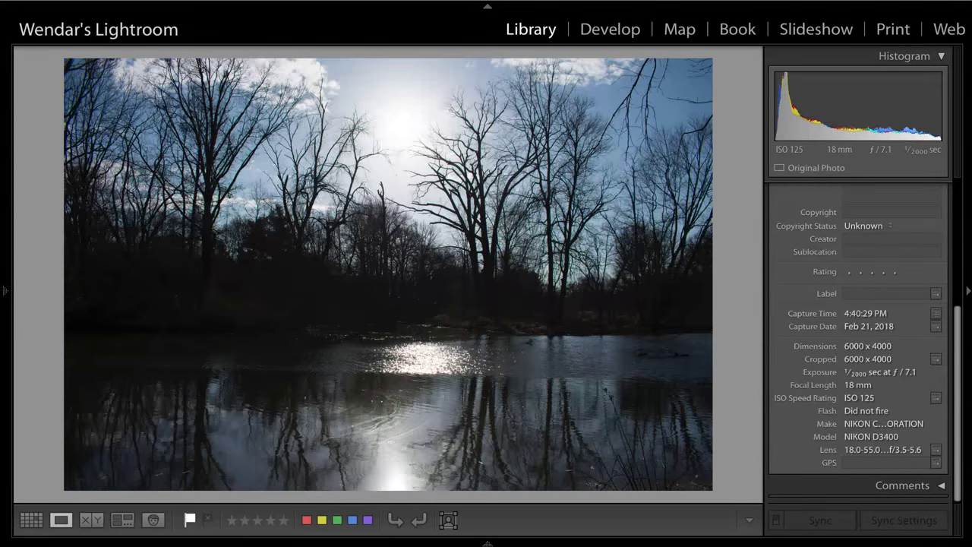
{"action": "key", "text": "Left"}
{"action": "key", "text": "Right"}
{"action": "key", "text": "Left"}
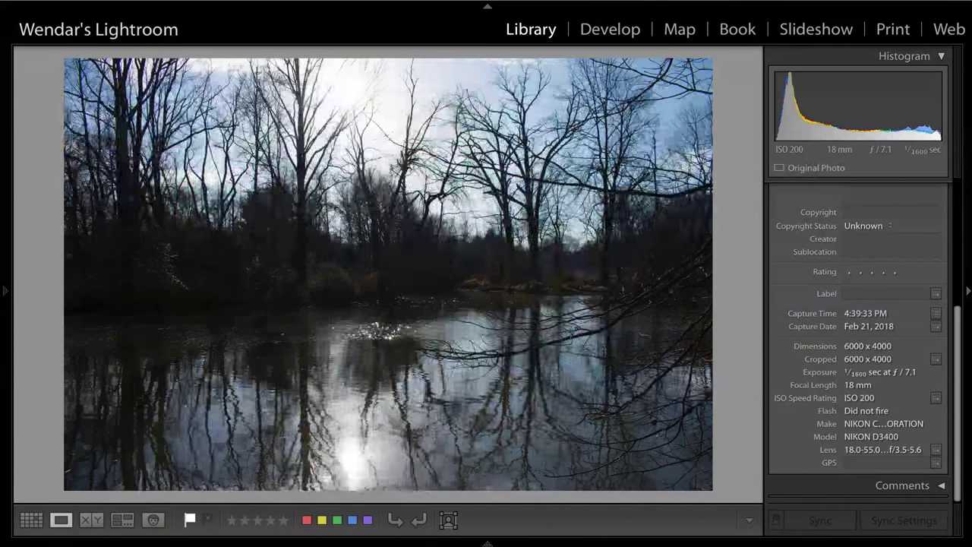
{"action": "key", "text": "Right"}
{"action": "key", "text": "Left"}
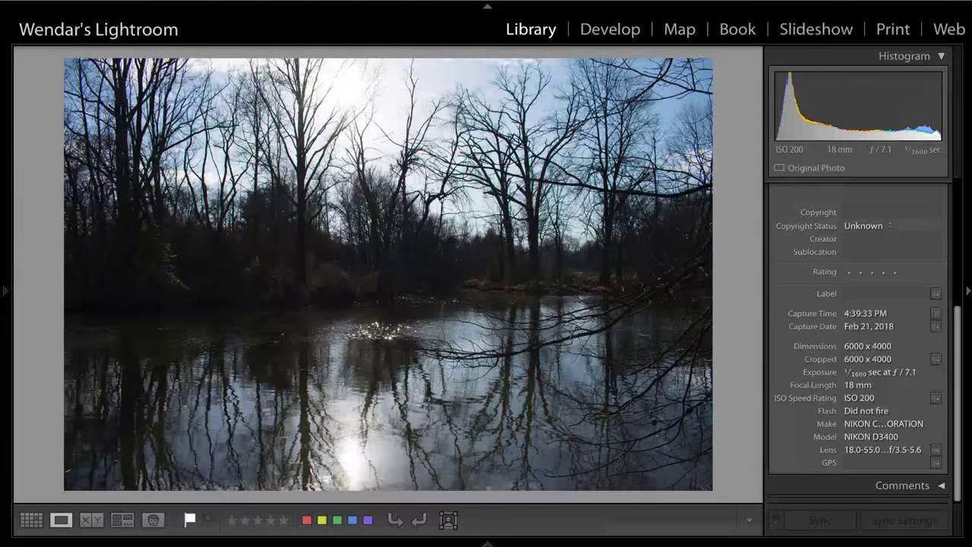
{"action": "key", "text": "Right"}
{"action": "key", "text": "Left"}
{"action": "key", "text": "Right"}
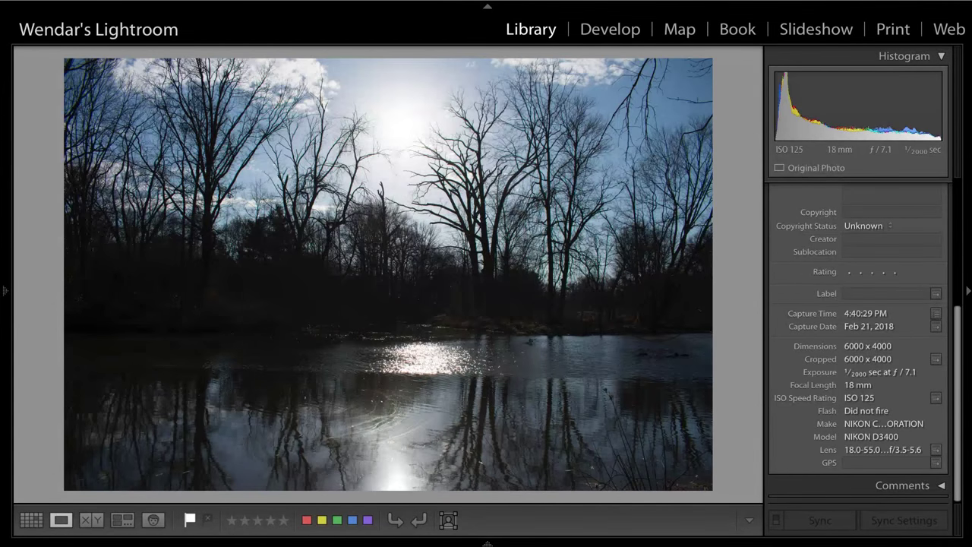
{"action": "key", "text": "Left"}
{"action": "key", "text": "Right"}
{"action": "key", "text": "Left"}
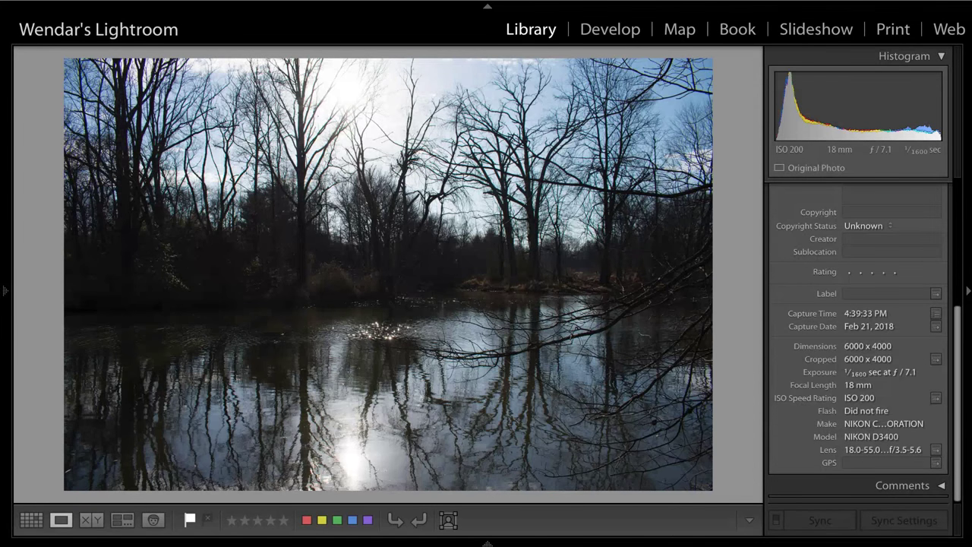
{"action": "key", "text": "Right"}
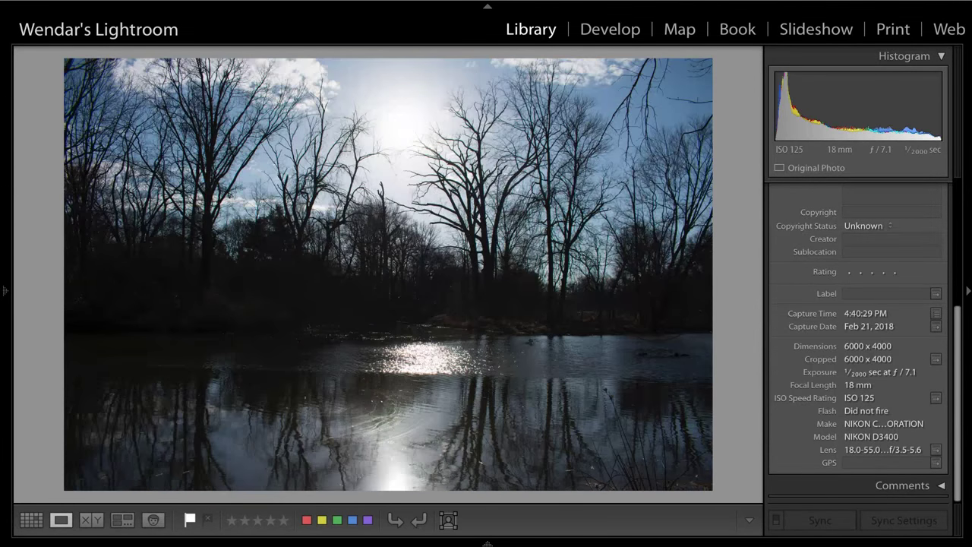
{"action": "key", "text": "Right"}
{"action": "key", "text": "Right"}
{"action": "key", "text": "Right"}
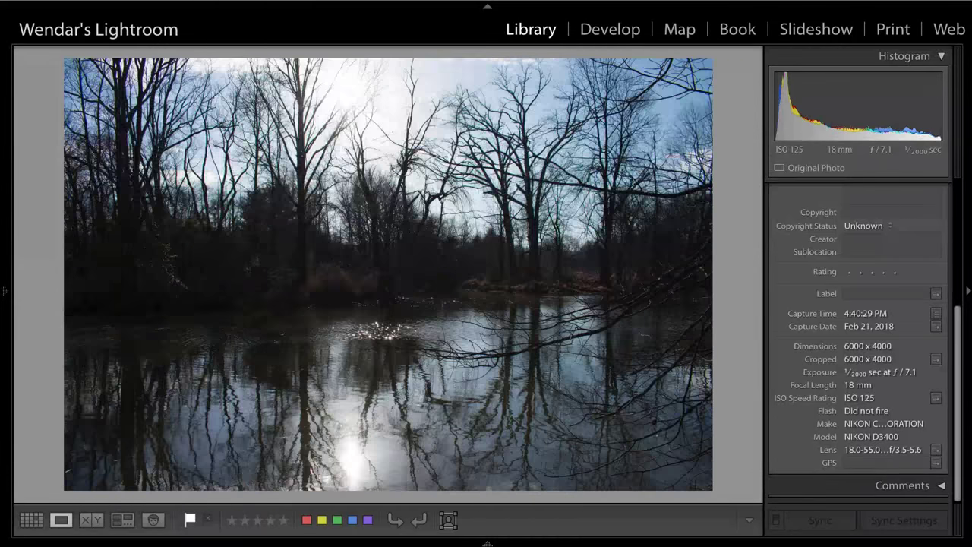
{"action": "key", "text": "Right"}
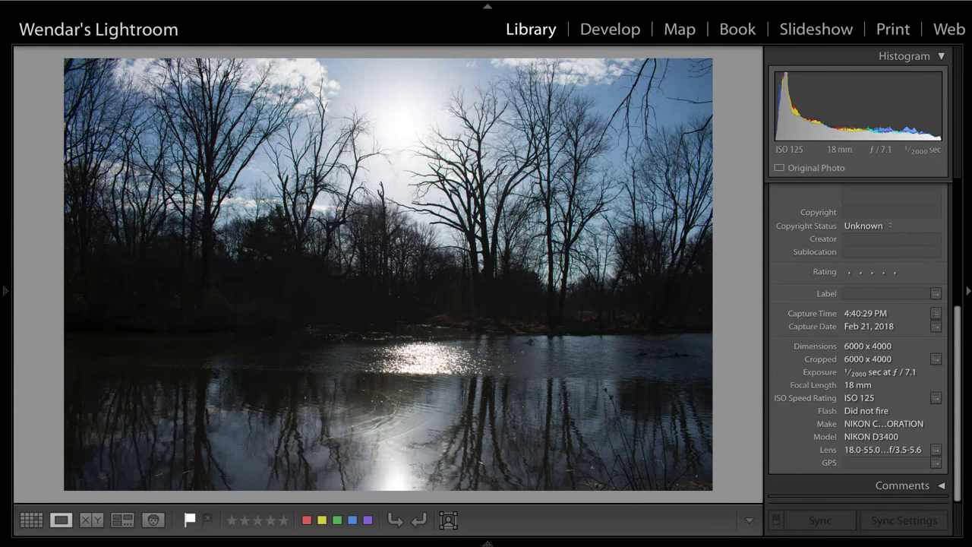
- Remove the pick flag from the 4:39:33 PM shot and advance to the 4:40:38 PM shot
{"action": "key", "text": "Right"}
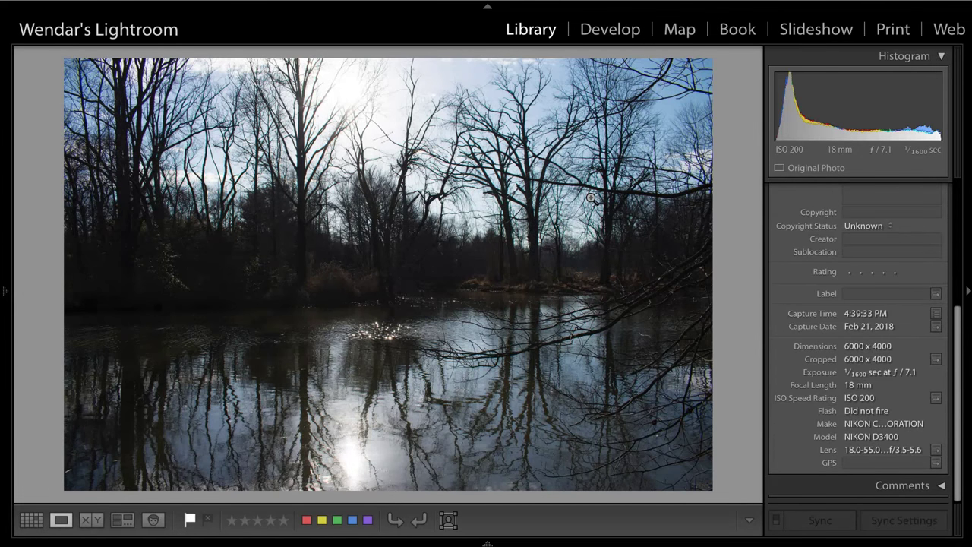
{"action": "key", "text": "u"}
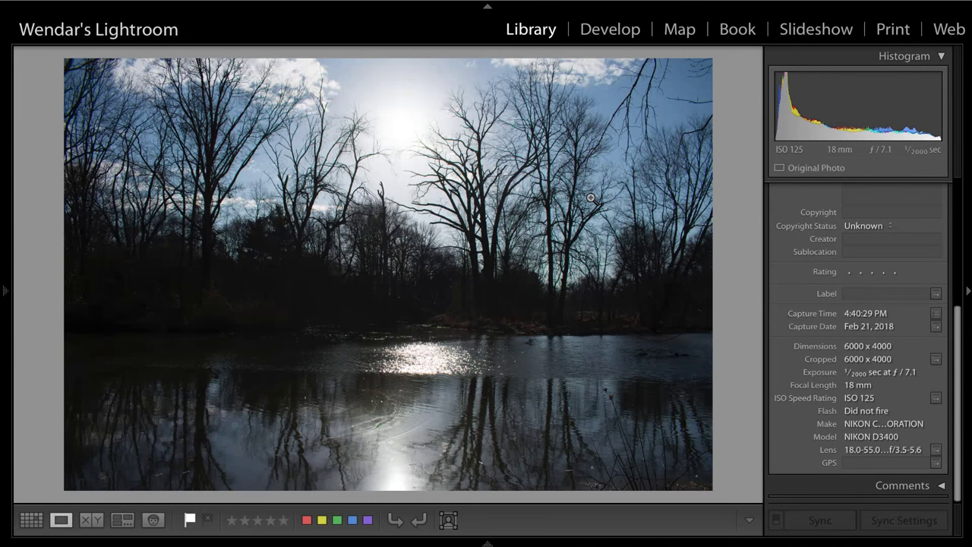
{"action": "key", "text": "Right"}
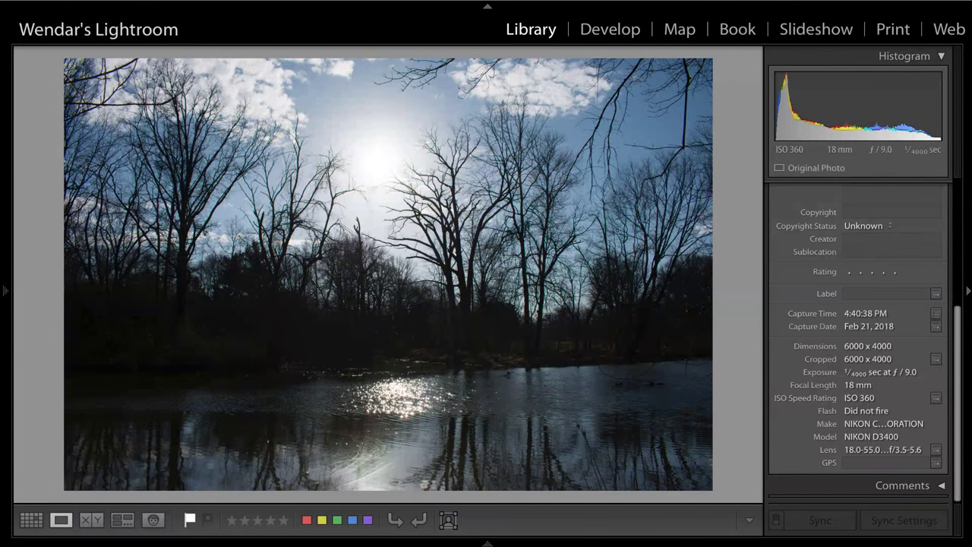
- Compare the 4:40:29 PM and 4:40:38 PM lake photos side by side in sequence
{"action": "key", "text": "Left"}
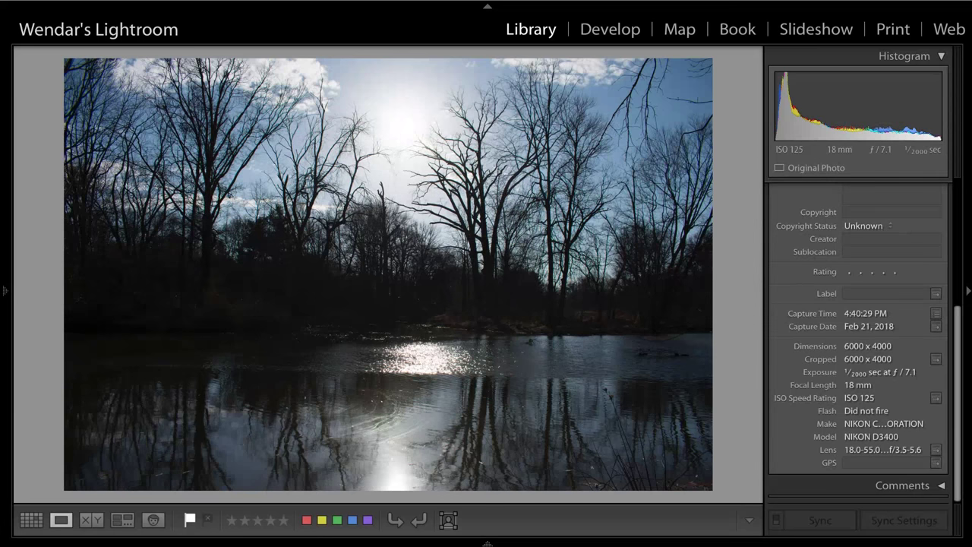
{"action": "key", "text": "Right"}
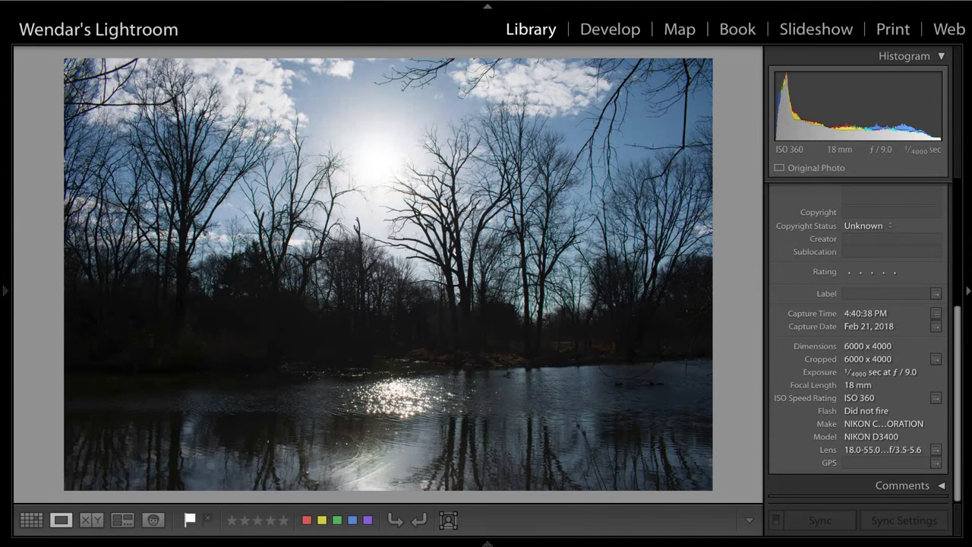
{"action": "key", "text": "Left"}
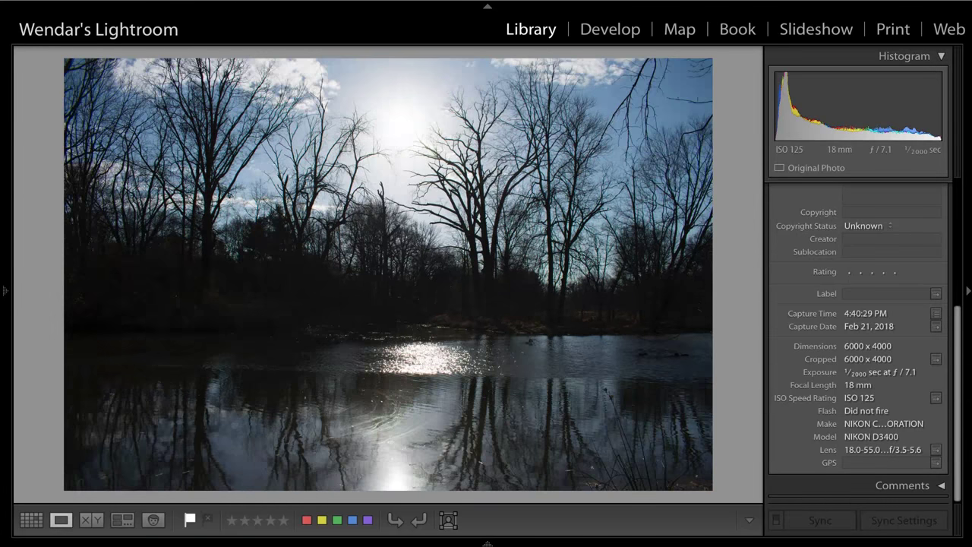
{"action": "key", "text": "Right"}
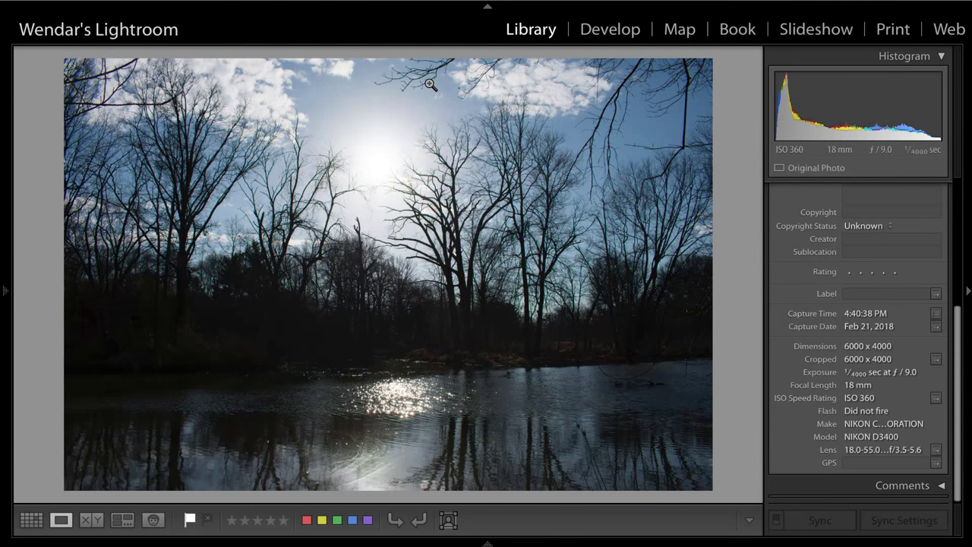
{"action": "key", "text": "Left"}
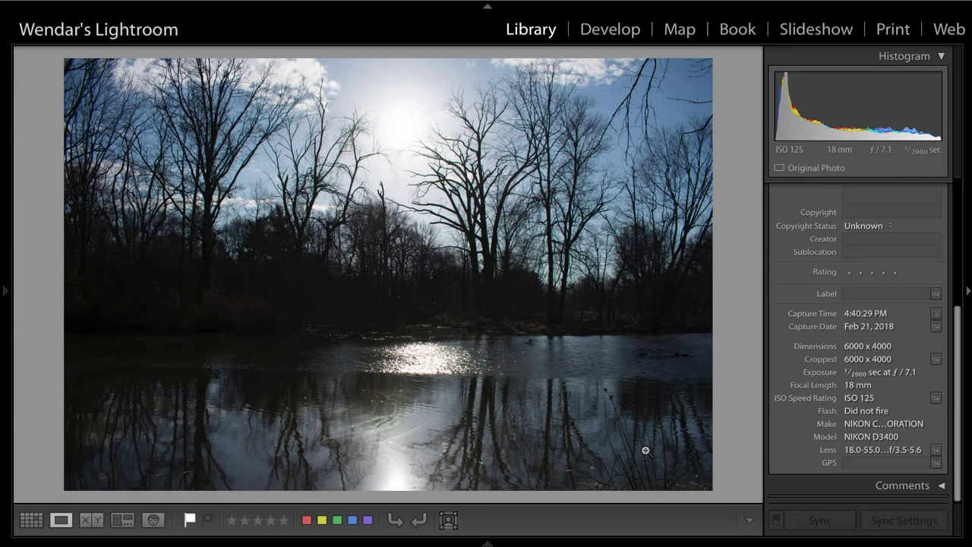
- Return to the 4:40:38 PM ISO 360 shot and zoom to 1:1 on the upper sky branches
{"action": "key", "text": "Right"}
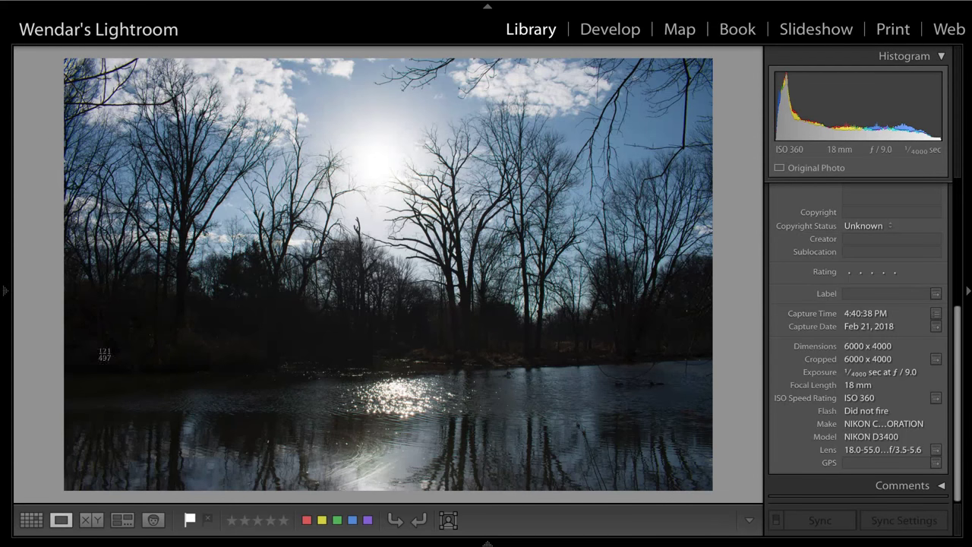
{"action": "left_click_drag", "start_coordinate": [56, 353], "coordinate": [735, 223]}
{"action": "left_click", "coordinate": [465, 84]}
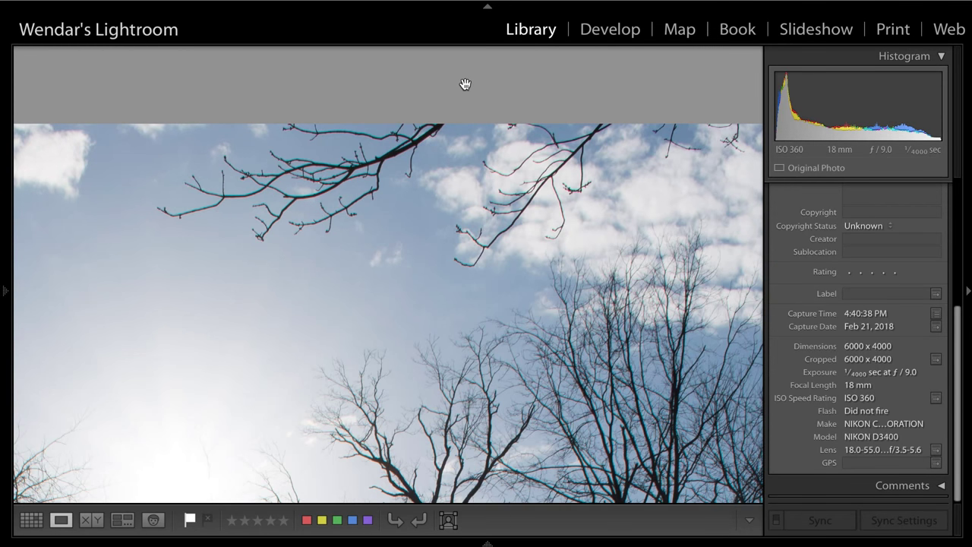
- Zoom to 1:1 on the sky and branches, pan up, right and down, then return to Fit
{"action": "left_click", "coordinate": [465, 88]}
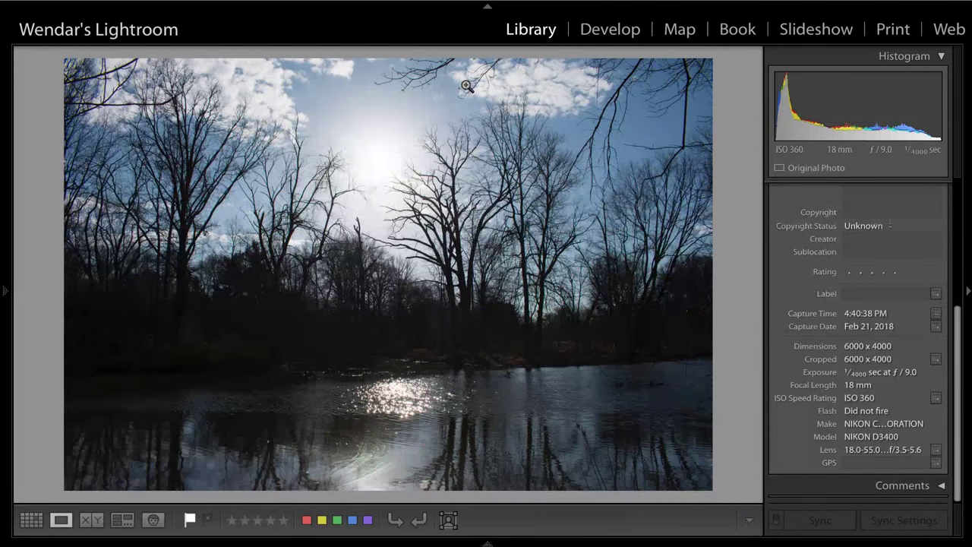
{"action": "left_click", "coordinate": [433, 73]}
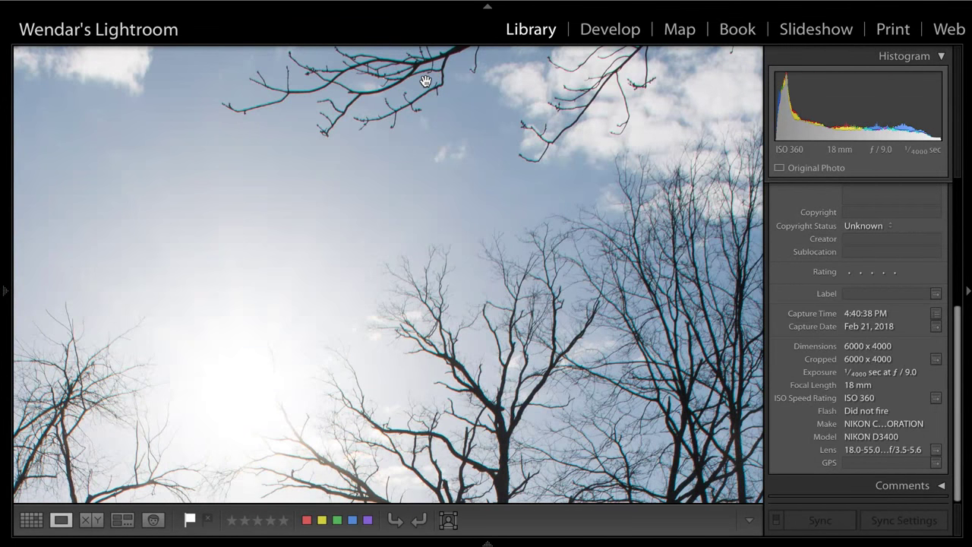
{"action": "scroll", "coordinate": [426, 81], "scroll_direction": "up", "scroll_amount": 5}
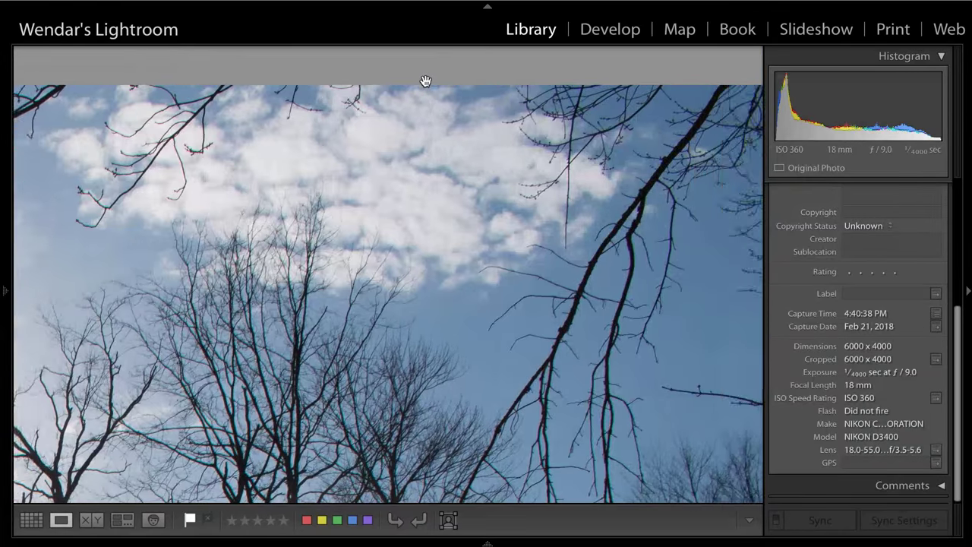
{"action": "scroll", "coordinate": [425, 82], "scroll_direction": "right", "scroll_amount": 5}
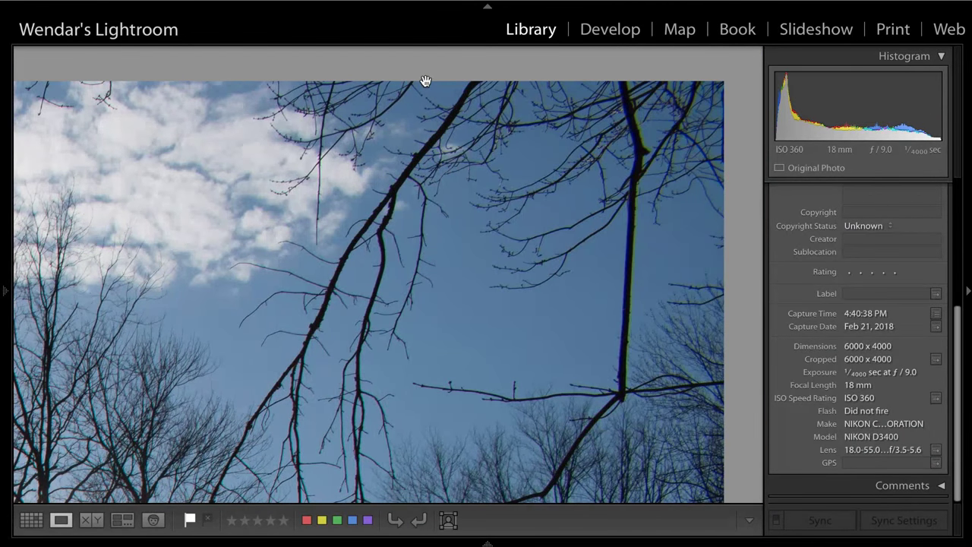
{"action": "scroll", "coordinate": [426, 81], "scroll_direction": "down", "scroll_amount": 2}
{"action": "left_click", "coordinate": [398, 322]}
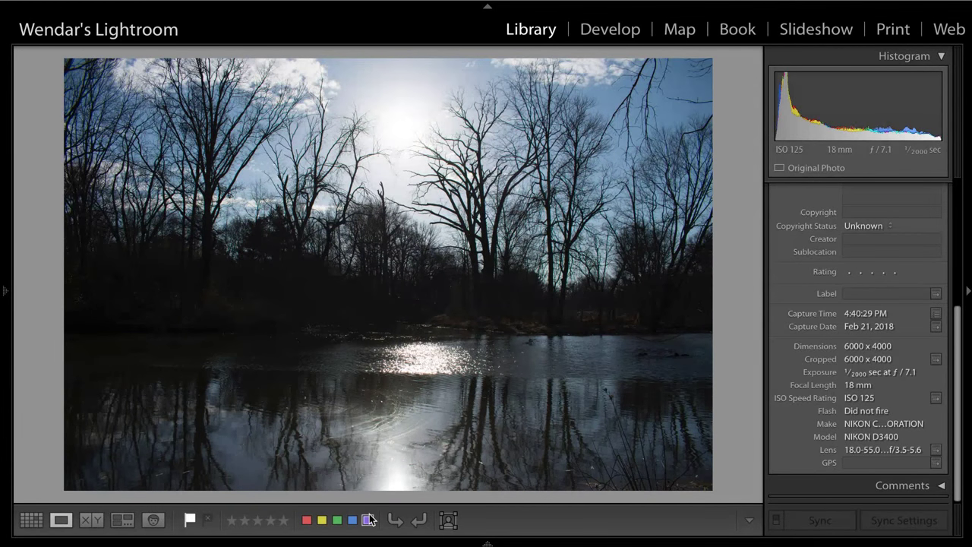
- Give the 4:40:29 PM ISO 125 photo a purple label, unflag it, and advance to the ISO 640 shot
{"action": "left_click", "coordinate": [370, 520]}
{"action": "key", "text": "Right"}
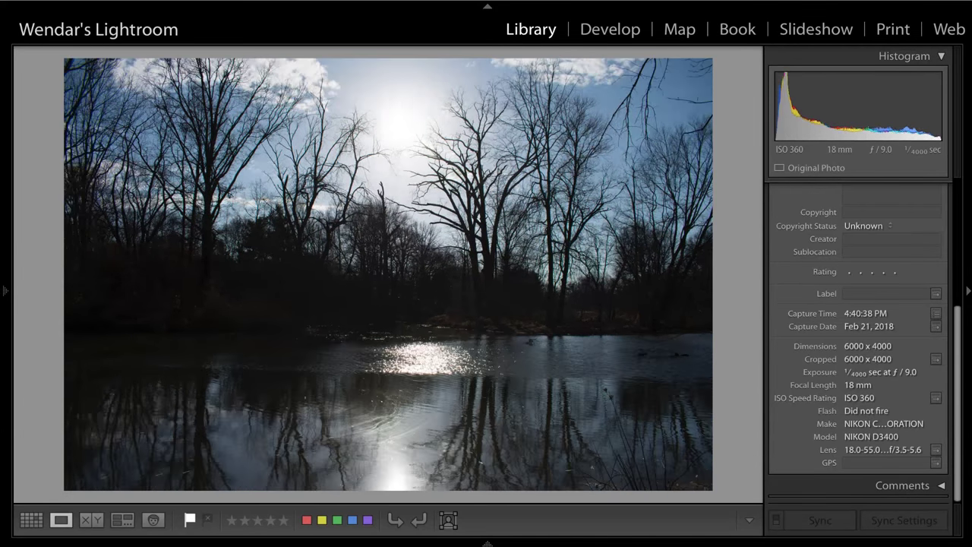
{"action": "left_click", "coordinate": [367, 520]}
{"action": "key", "text": "Right"}
{"action": "key", "text": "Left"}
{"action": "key", "text": "u"}
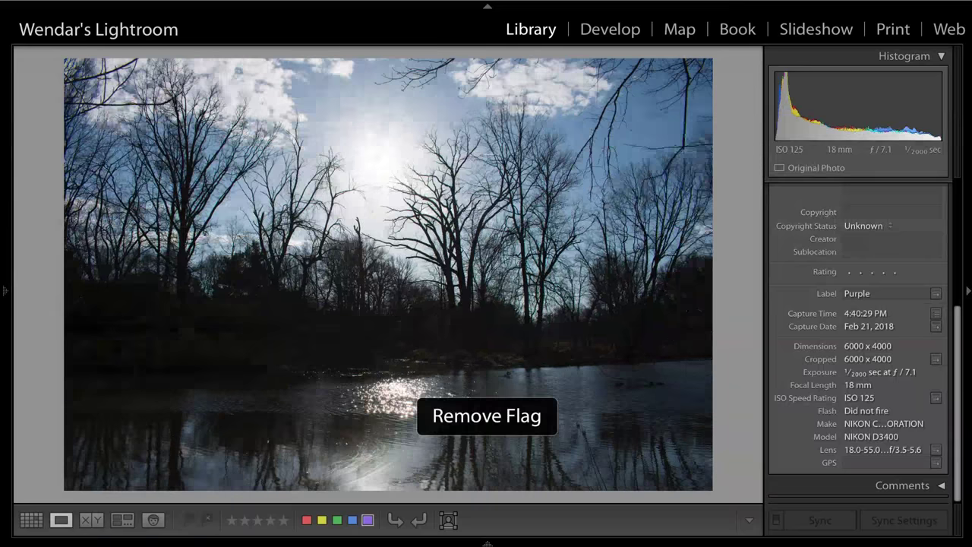
{"action": "key", "text": "Right"}
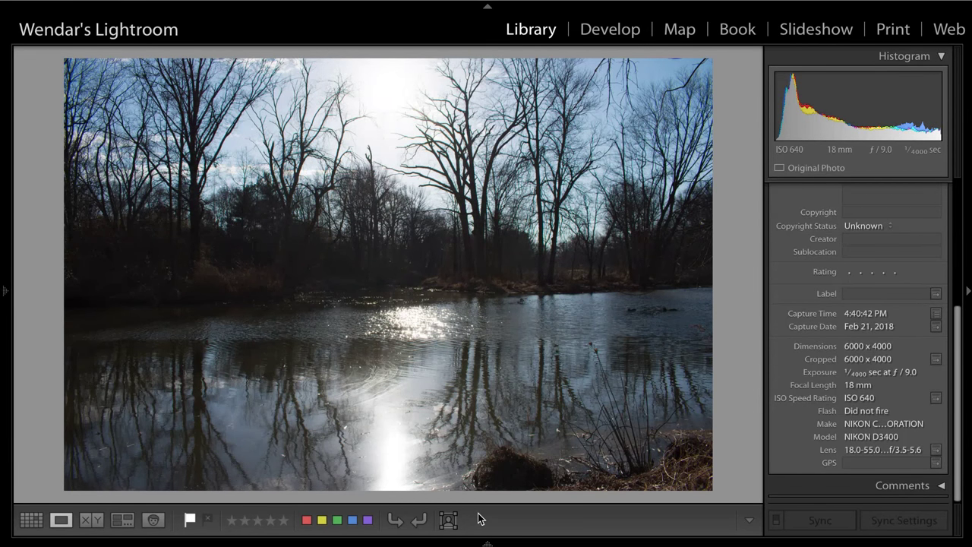
- Compare the ISO 640 river shot against its neighbours, including the earlier ISO 360 shot
{"action": "key", "text": "Left"}
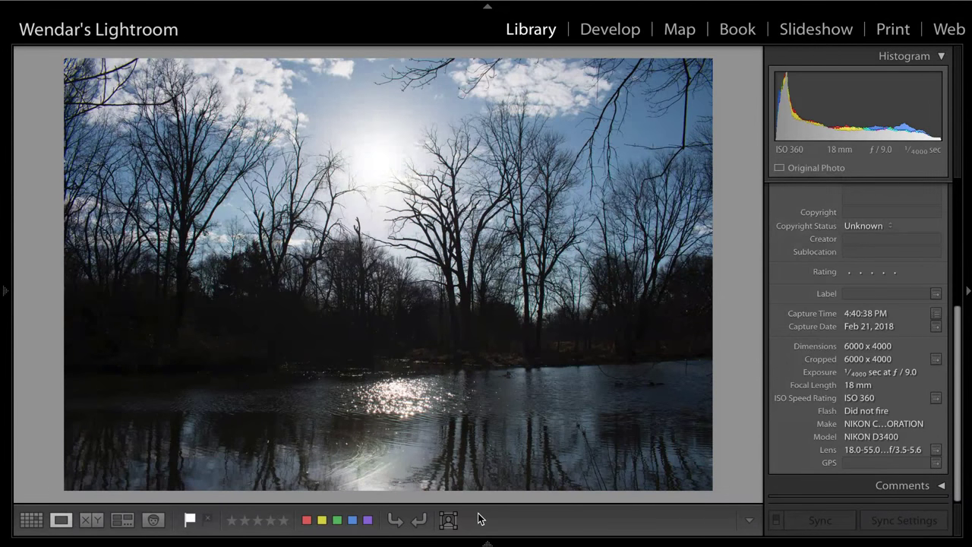
{"action": "key", "text": "Right"}
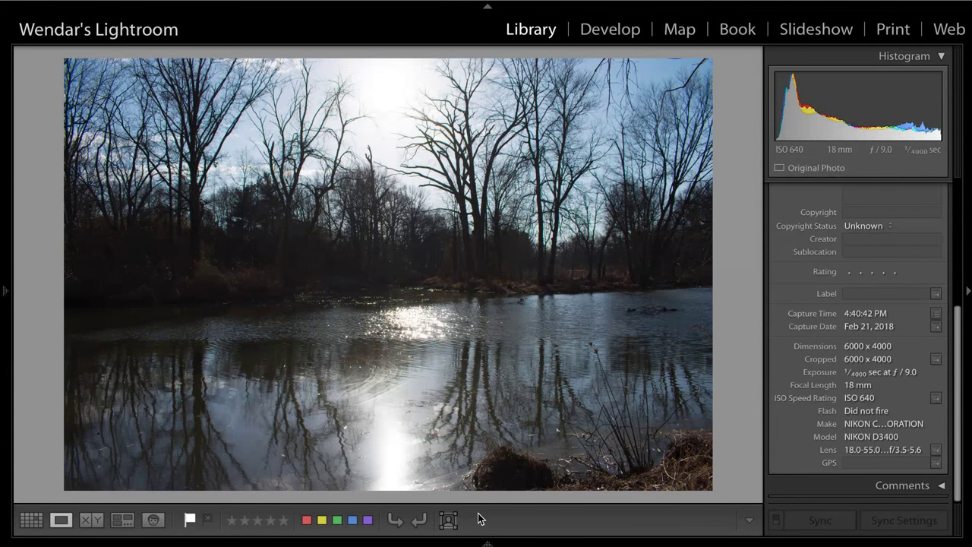
{"action": "key", "text": "Right"}
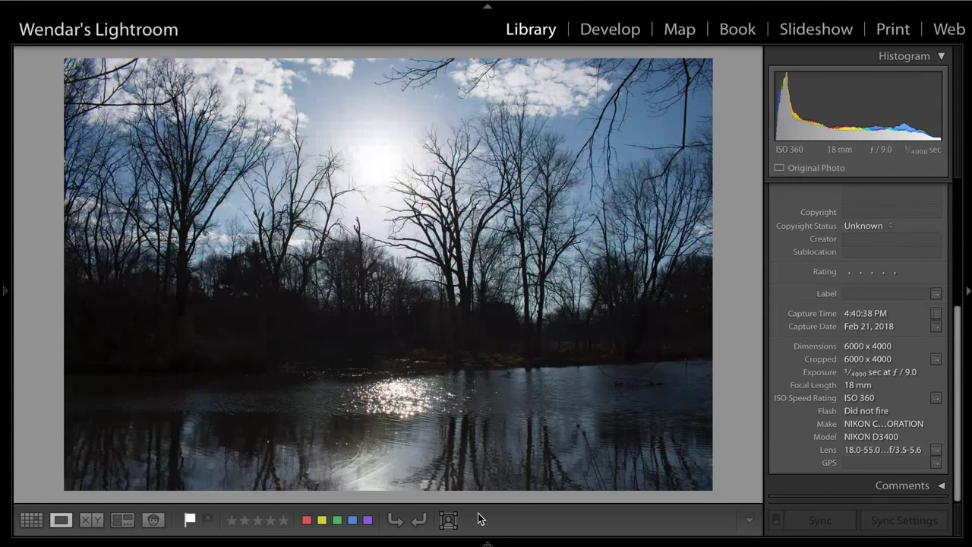
{"action": "key", "text": "Left"}
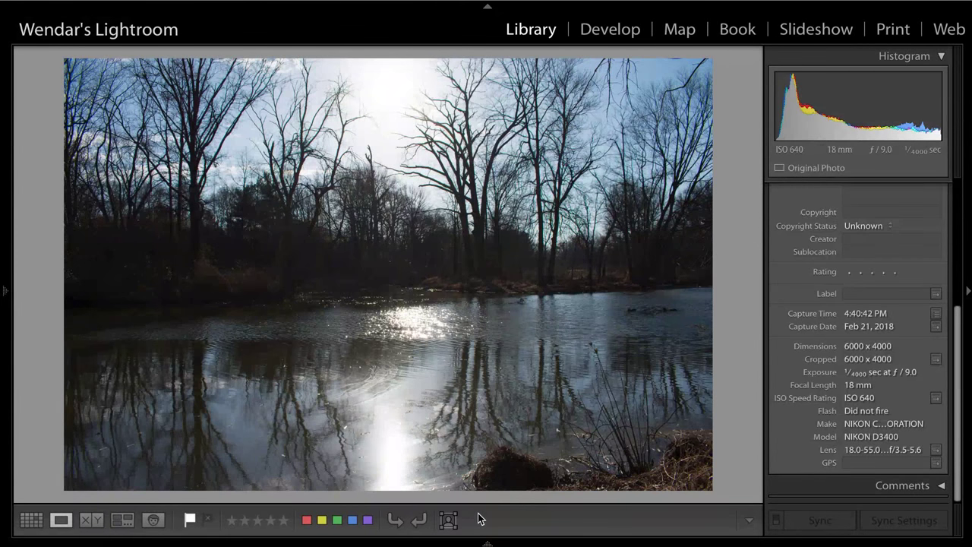
{"action": "key", "text": "Left"}
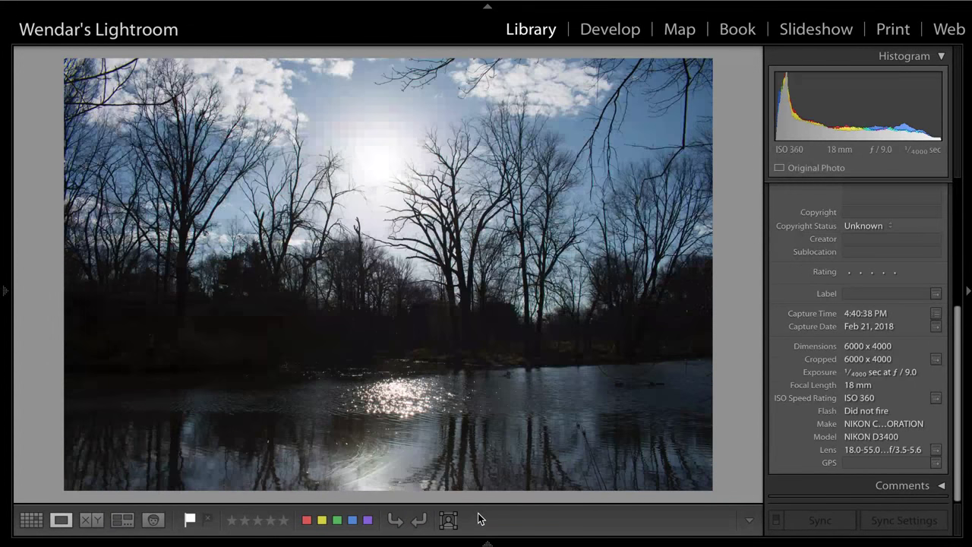
{"action": "key", "text": "Right"}
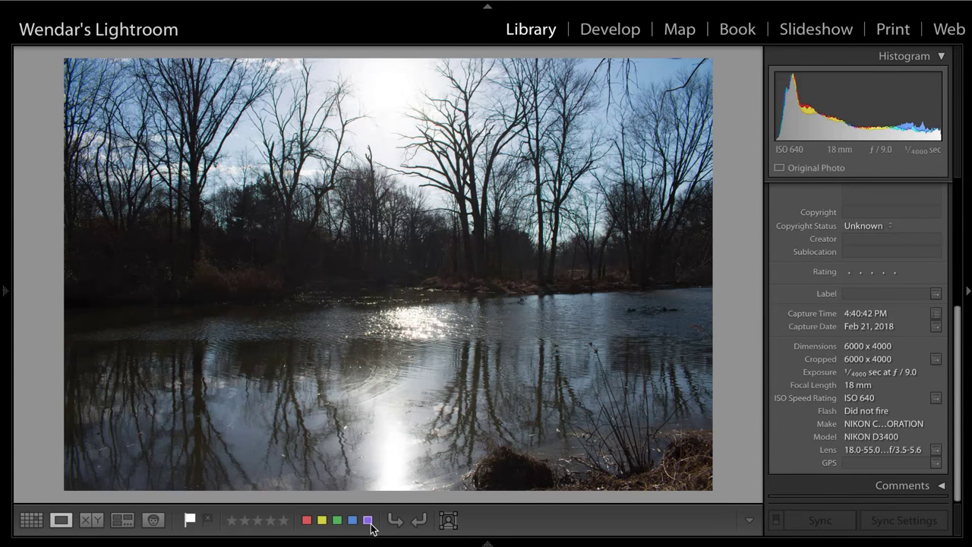
- Label the ISO 640 photo purple, remove its pick flag, and advance to the ISO 140 shot
{"action": "left_click", "coordinate": [368, 521]}
{"action": "key", "text": "u"}
{"action": "key", "text": "Right"}
{"action": "key", "text": "Right"}
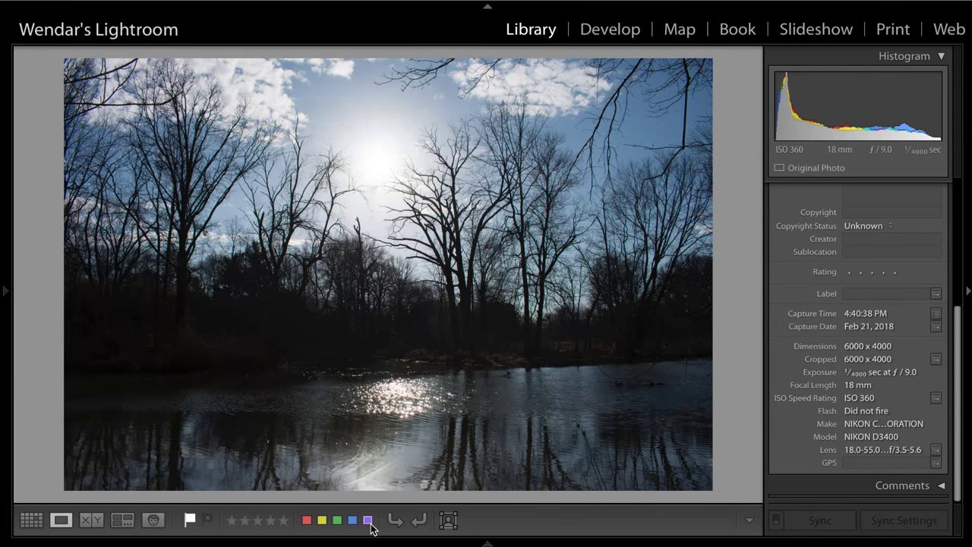
{"action": "key", "text": "Right"}
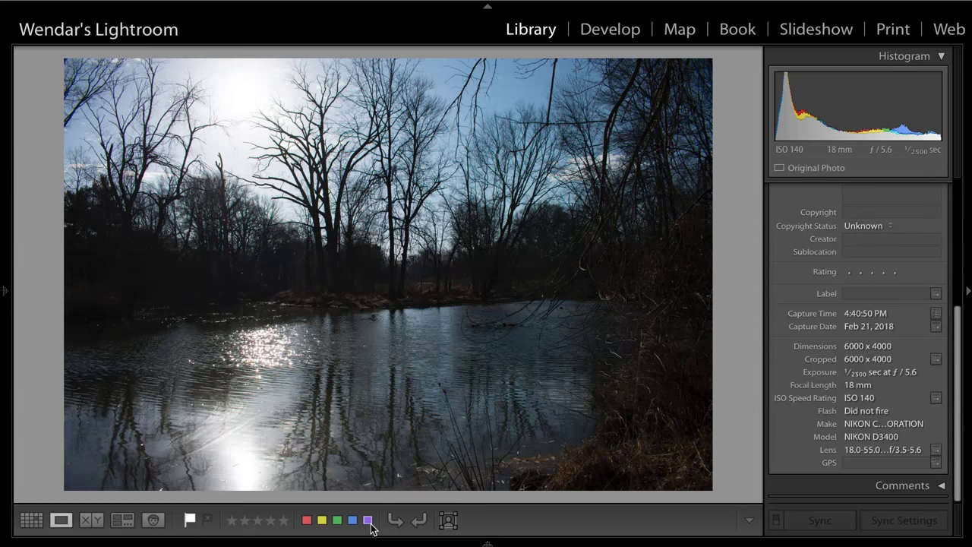
- Unflag the ISO 140 river shot, then settle on the 4:40:52 PM 55 mm riverbank photo
{"action": "key", "text": "u"}
{"action": "key", "text": "Right"}
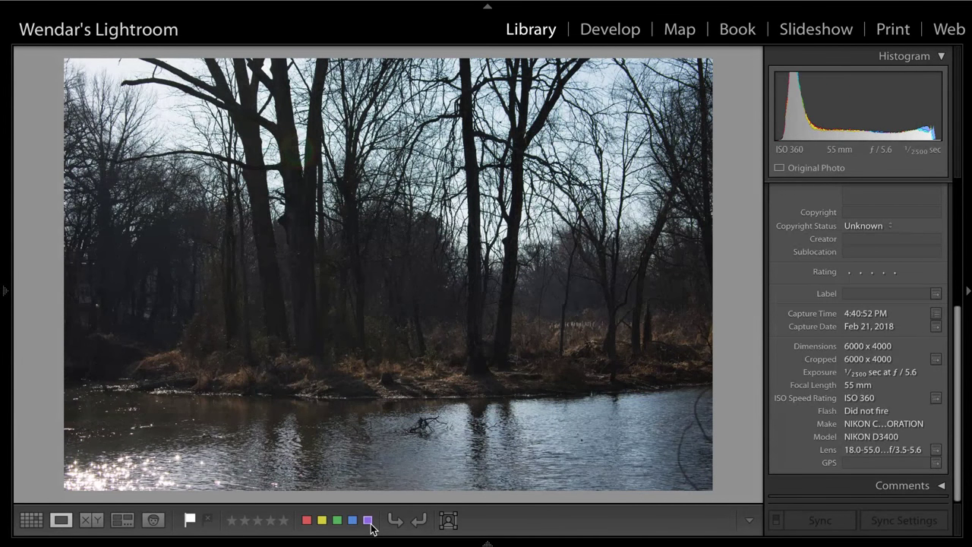
{"action": "key", "text": "Right"}
{"action": "key", "text": "Right"}
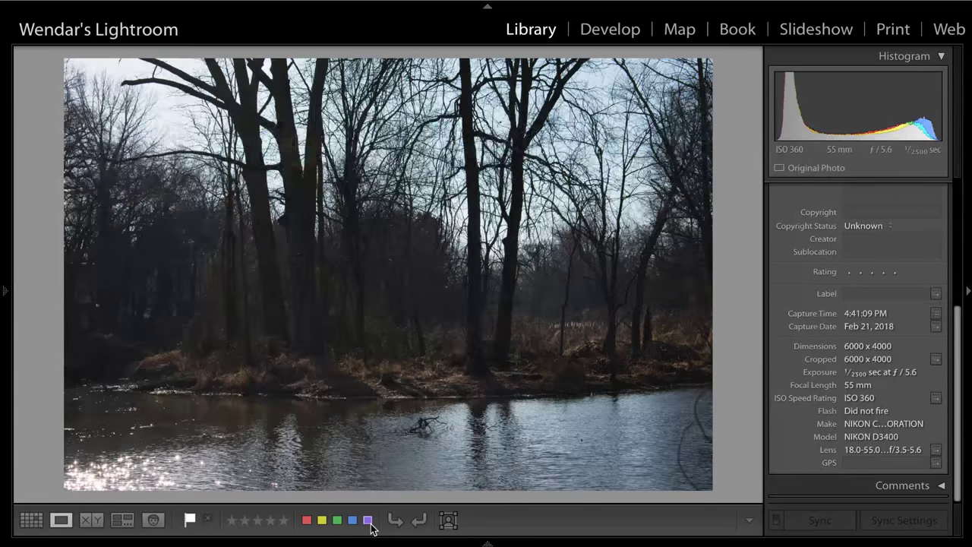
{"action": "key", "text": "Left"}
{"action": "key", "text": "Left"}
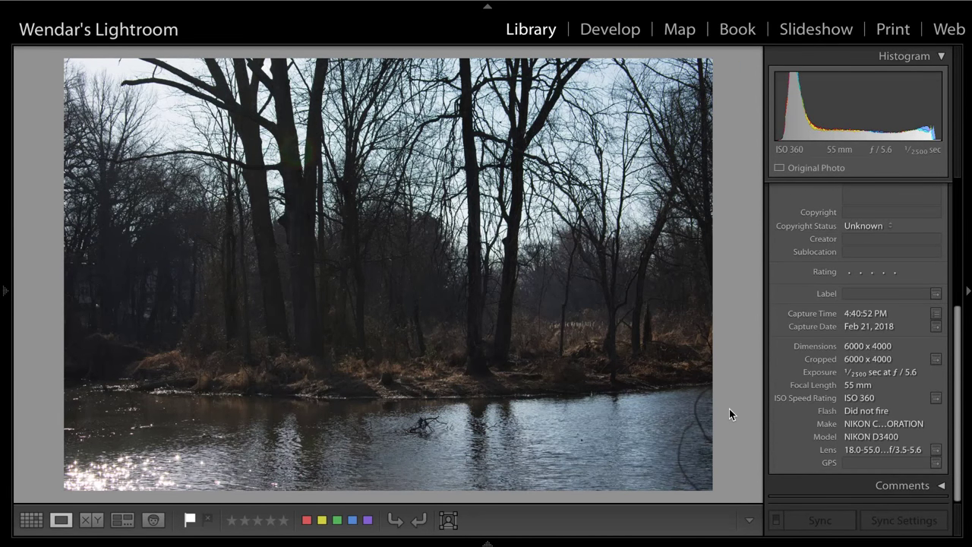
{"action": "left_click", "coordinate": [296, 148]}
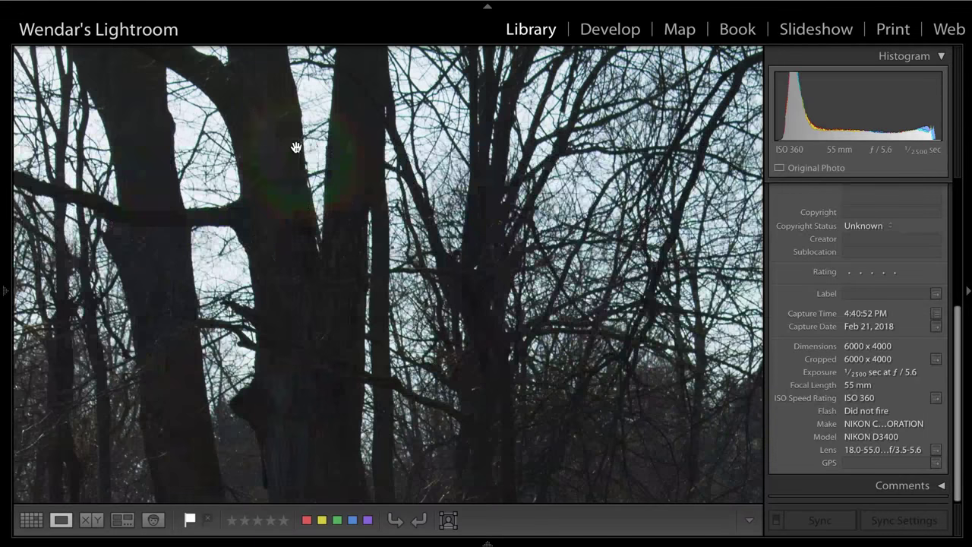
{"action": "left_click", "coordinate": [296, 148]}
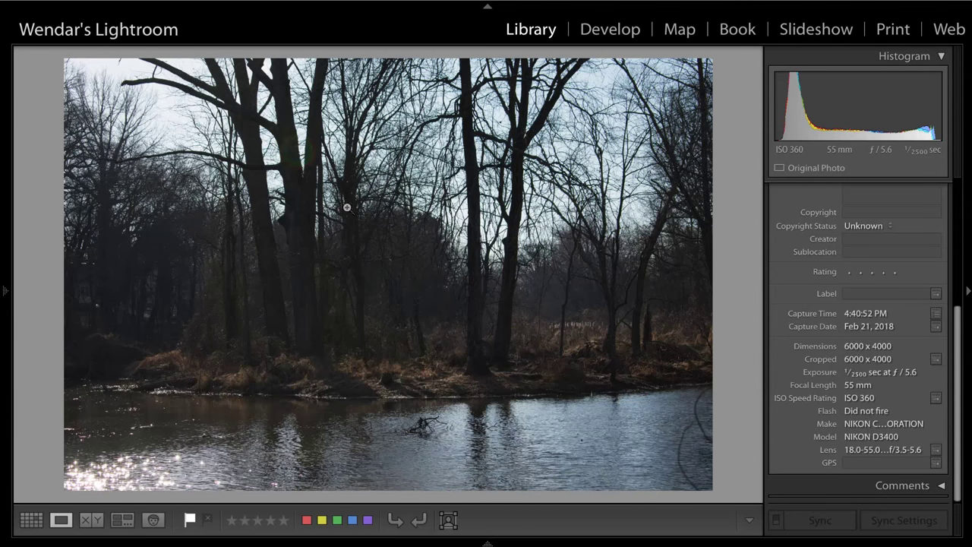
{"action": "left_click", "coordinate": [117, 454]}
{"action": "scroll", "coordinate": [117, 454], "scroll_direction": "down", "scroll_amount": 5}
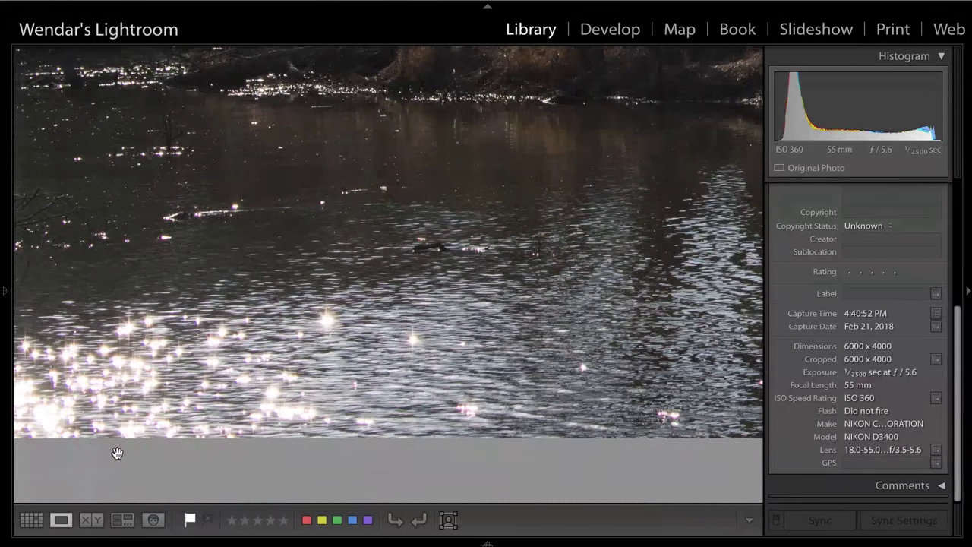
{"action": "left_click_drag", "start_coordinate": [117, 453], "coordinate": [175, 411]}
{"action": "left_click", "coordinate": [196, 399]}
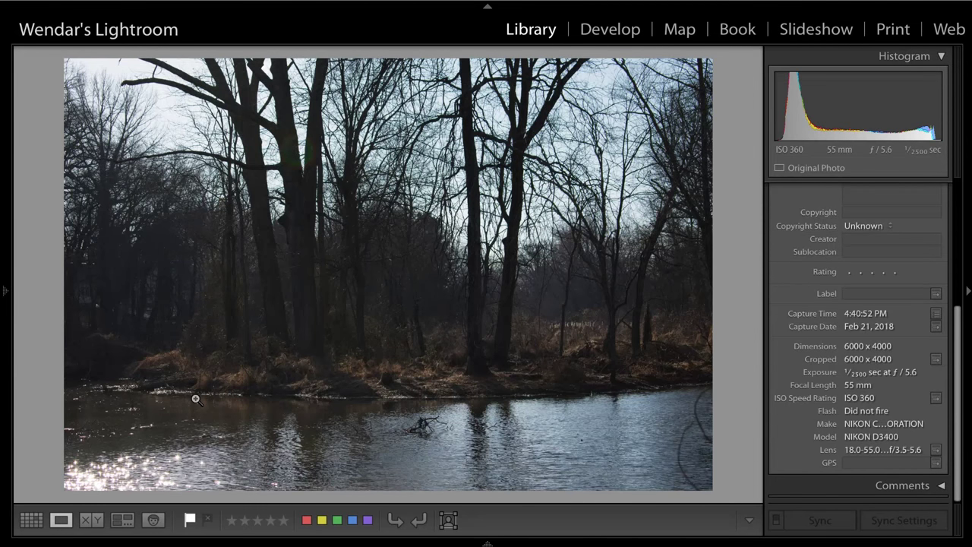
{"action": "left_click", "coordinate": [285, 148]}
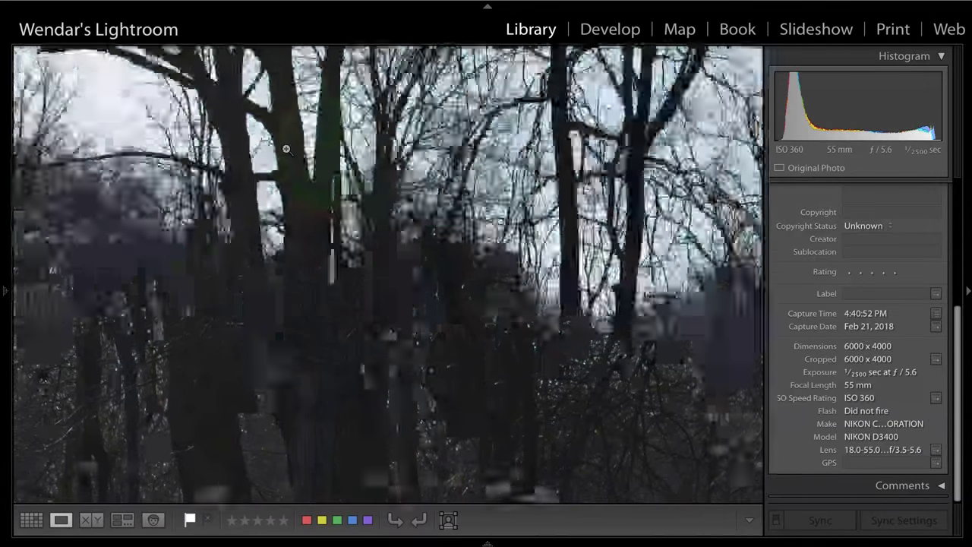
{"action": "left_click", "coordinate": [286, 149]}
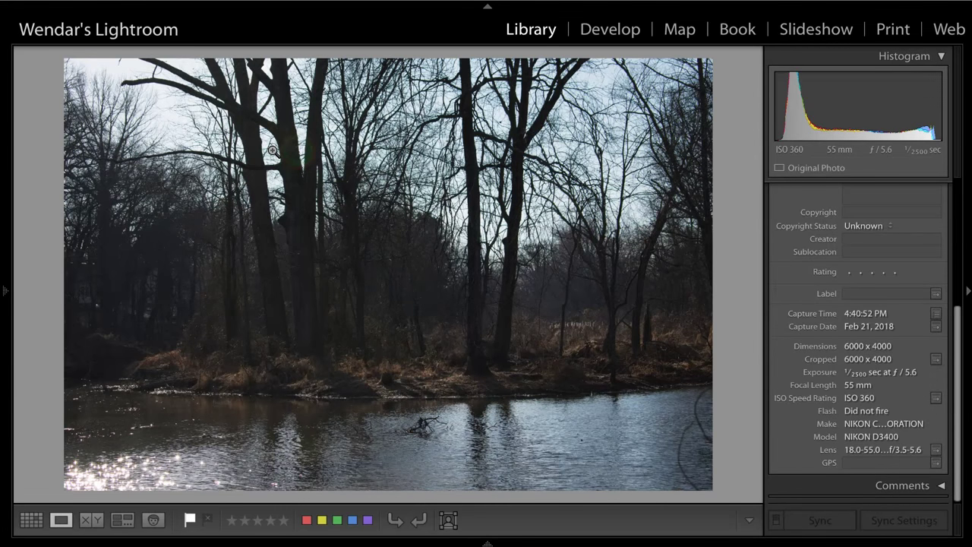
- Advance to the bare winter trees photo and briefly zoom into its lower right to check detail
{"action": "key", "text": "Right"}
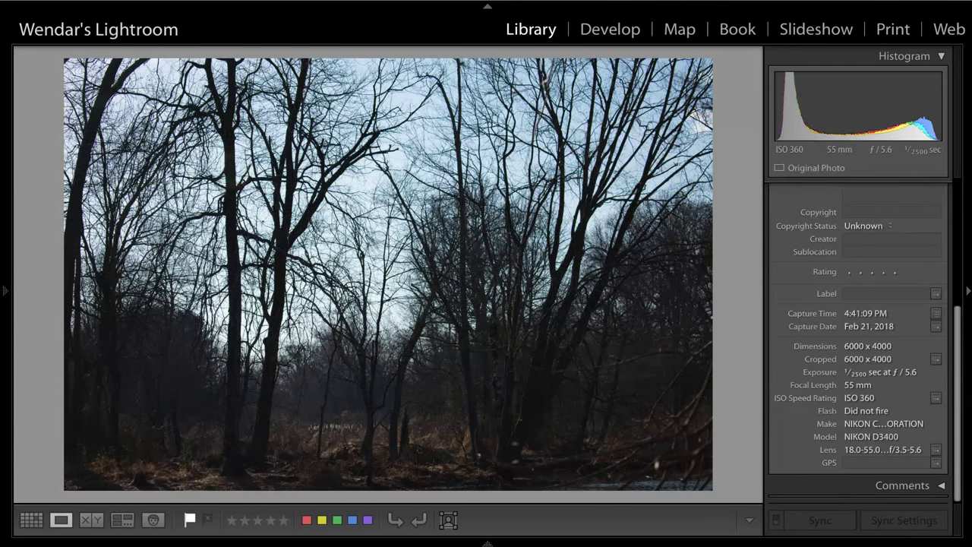
{"action": "key", "text": "Right"}
{"action": "key", "text": "Left"}
{"action": "left_click", "coordinate": [651, 429]}
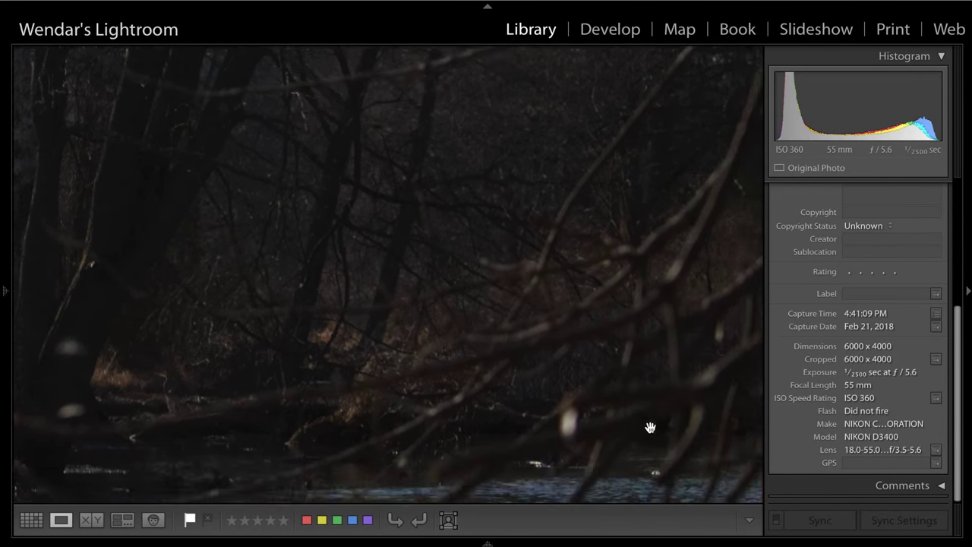
{"action": "left_click", "coordinate": [650, 428]}
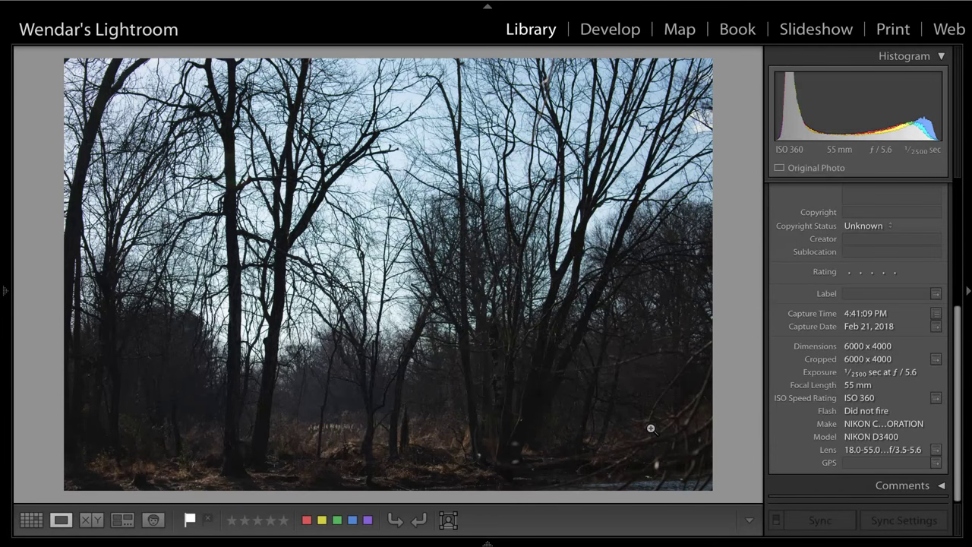
{"action": "left_click", "coordinate": [488, 255]}
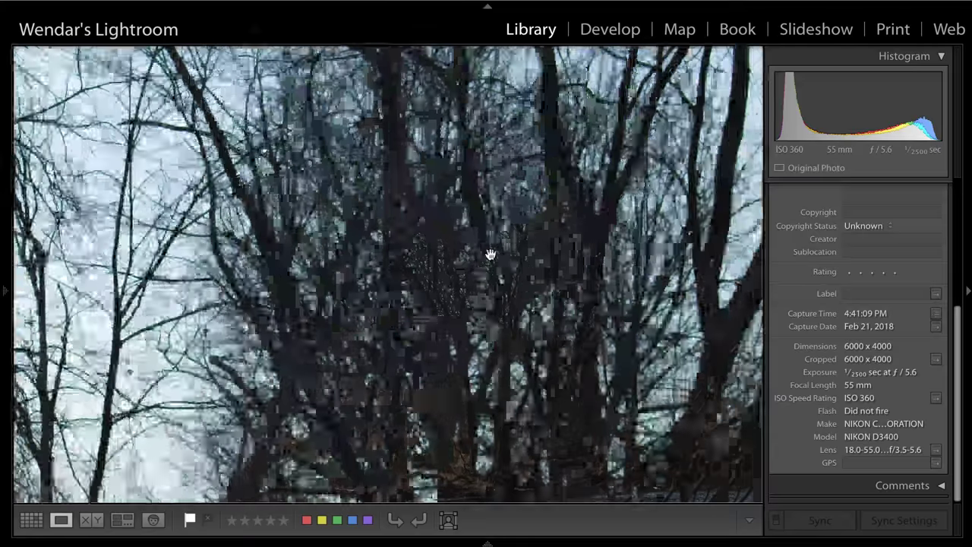
{"action": "left_click", "coordinate": [490, 255]}
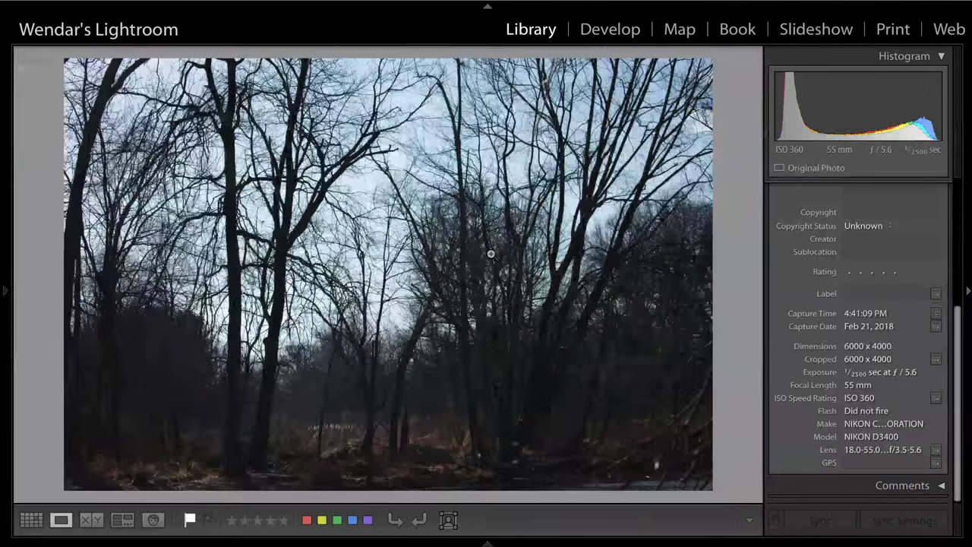
{"action": "left_click", "coordinate": [287, 168]}
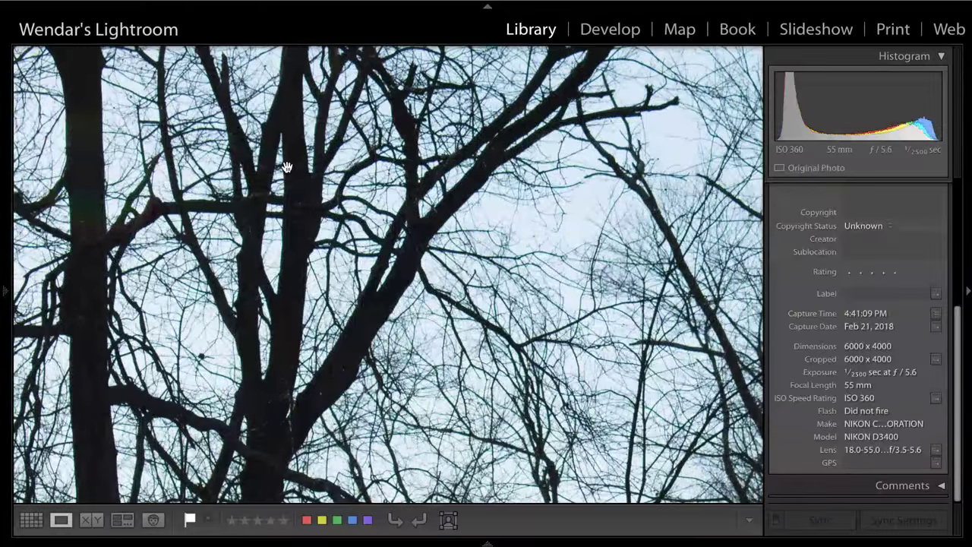
{"action": "left_click", "coordinate": [288, 168]}
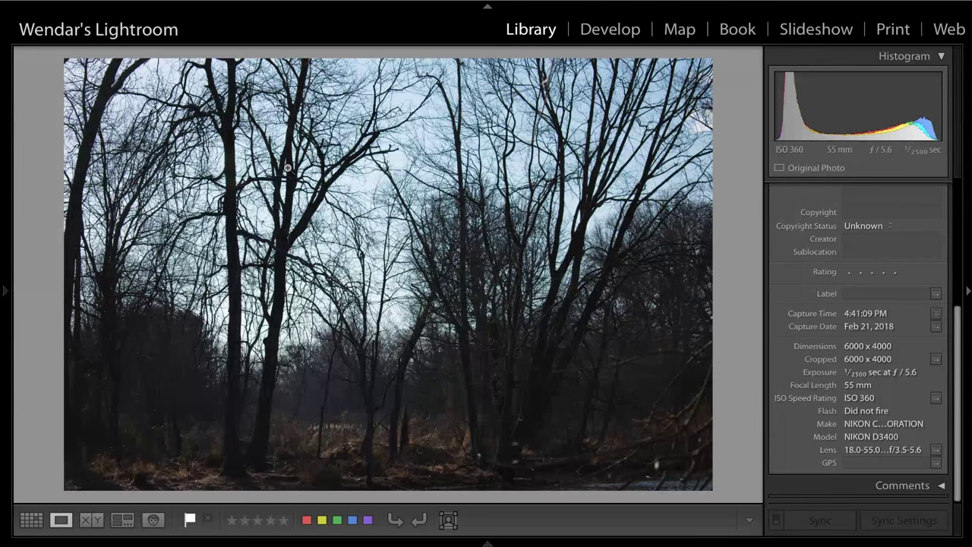
{"action": "left_click", "coordinate": [349, 349]}
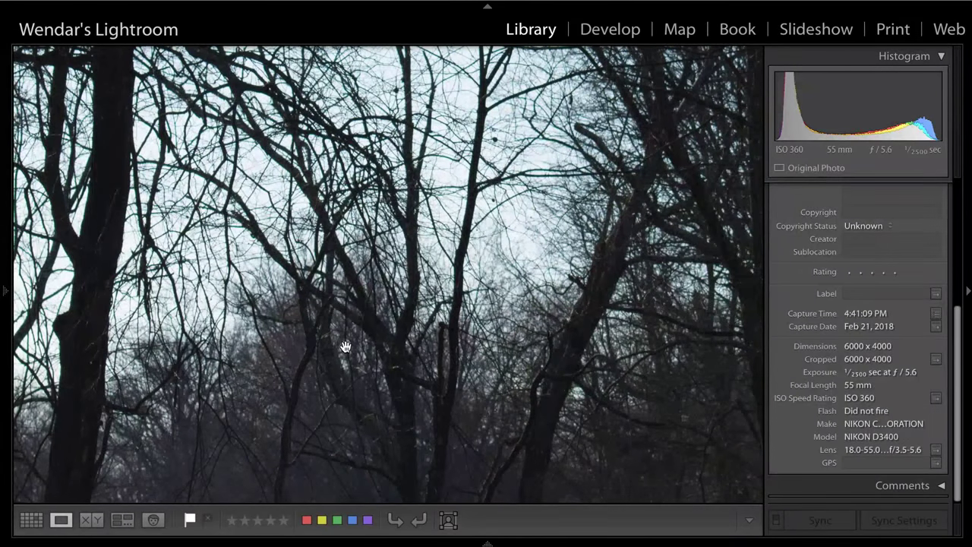
{"action": "left_click", "coordinate": [345, 347]}
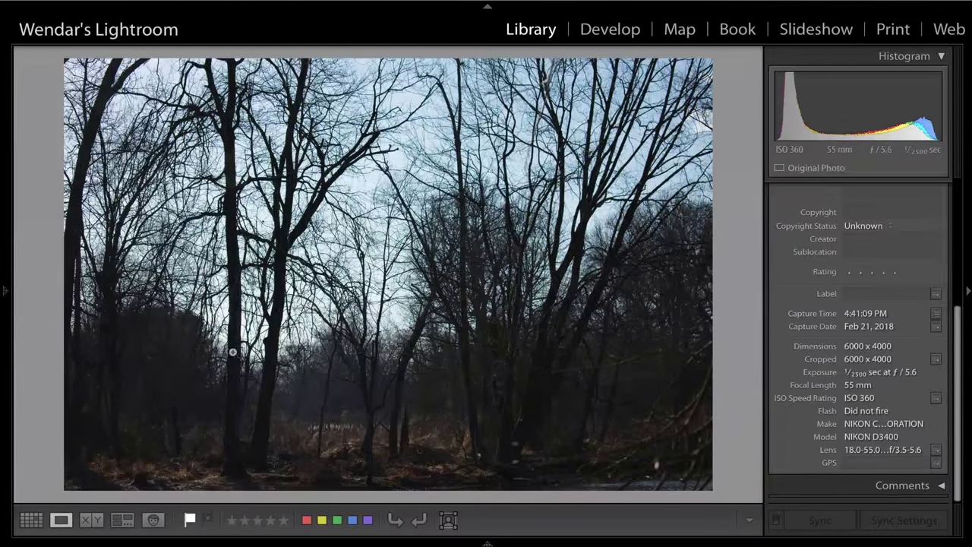
{"action": "left_click", "coordinate": [140, 333]}
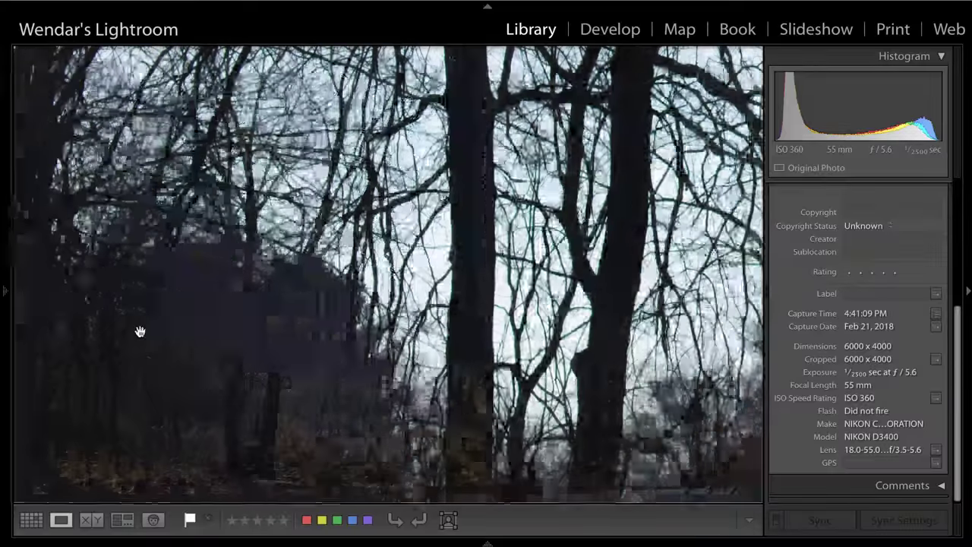
{"action": "left_click", "coordinate": [141, 333]}
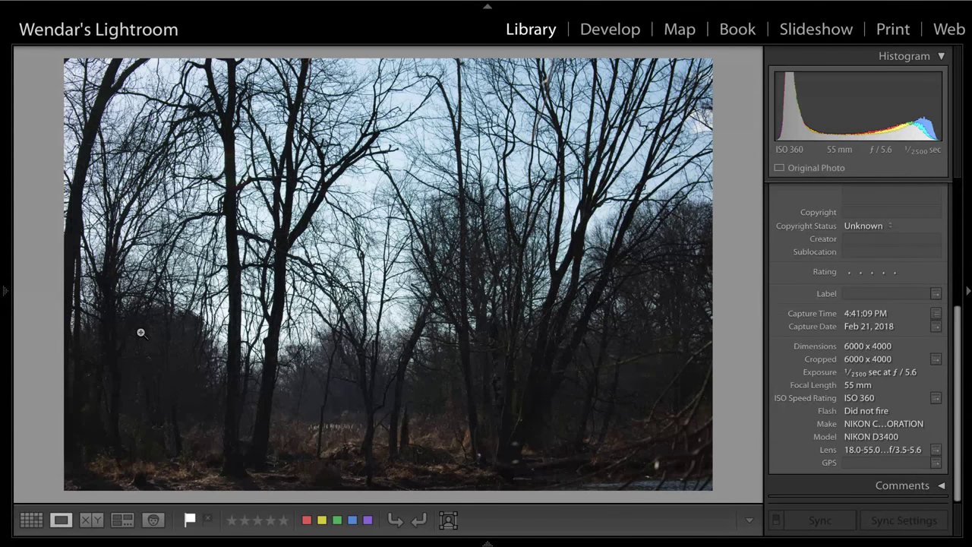
- Advance the Loupe view to the roadside bridge and guardrail photo shot at 4:43:42 PM
{"action": "key", "text": "Right"}
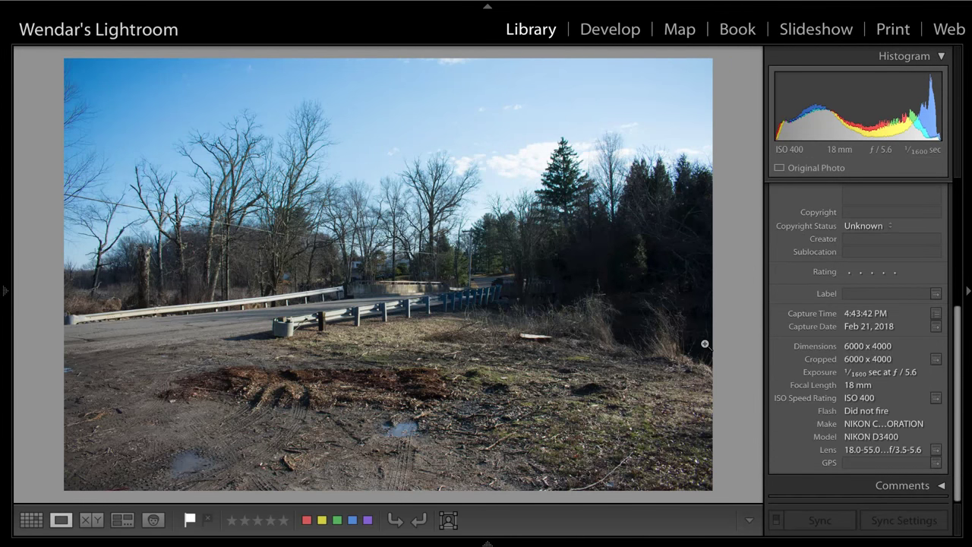
{"action": "left_click", "coordinate": [446, 155]}
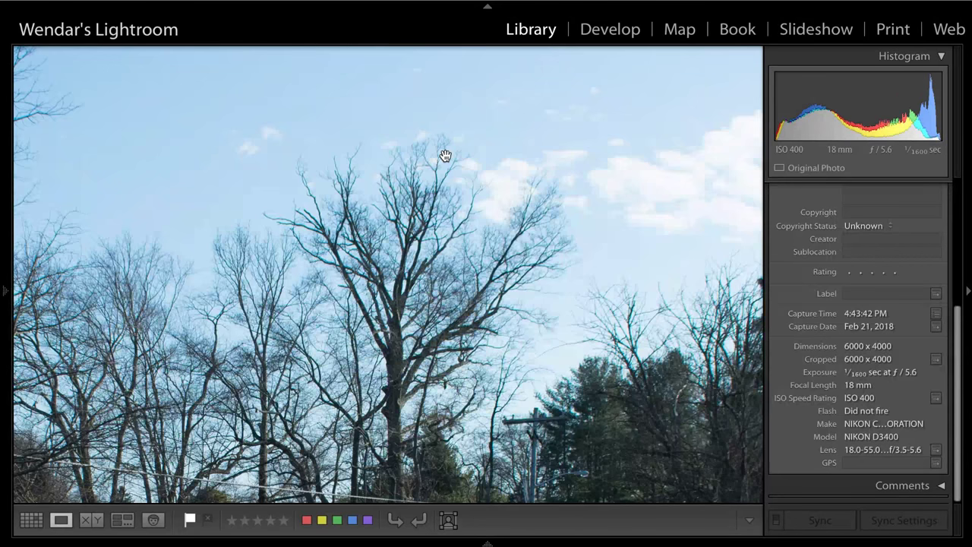
{"action": "left_click", "coordinate": [445, 156]}
{"action": "key", "text": "Right"}
{"action": "left_click", "coordinate": [473, 130]}
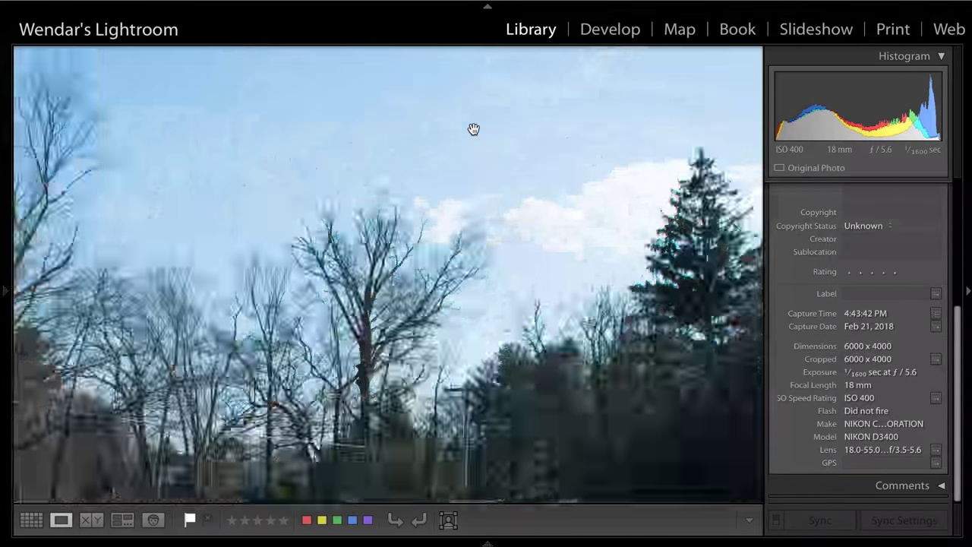
{"action": "left_click", "coordinate": [463, 385]}
{"action": "left_click", "coordinate": [463, 384]}
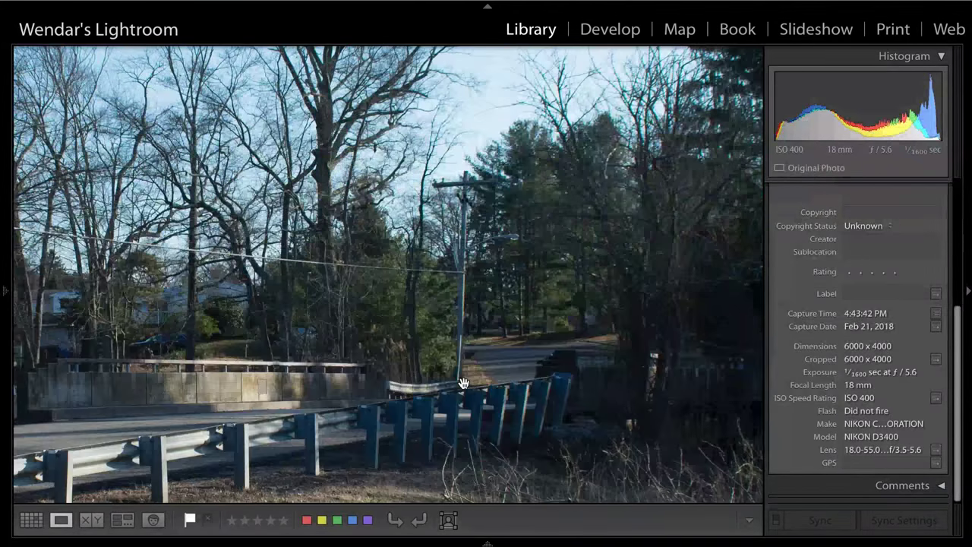
{"action": "left_click", "coordinate": [463, 384]}
{"action": "key", "text": "Right"}
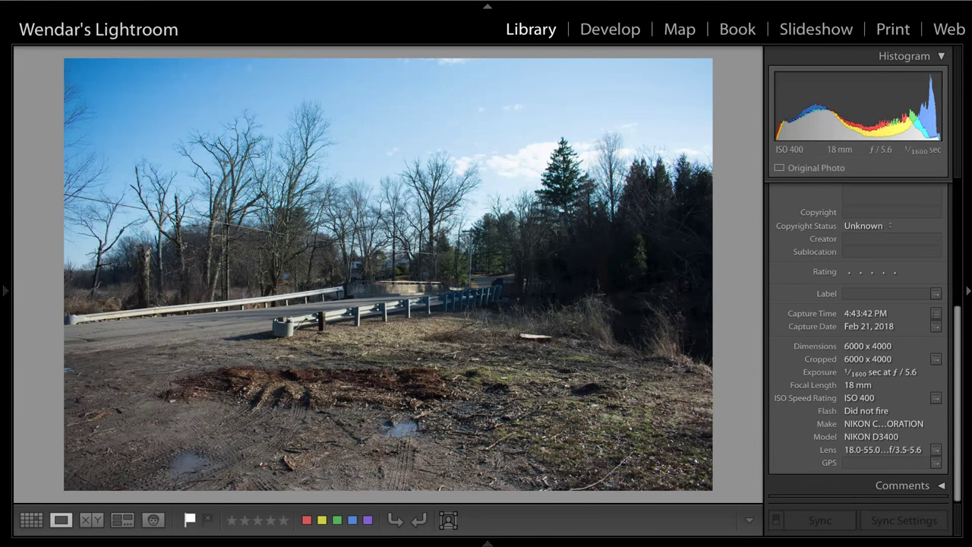
- From the Grid view, open the sunlit leaf-litter forest-floor photo (4:17:46 PM, ISO 1800) in Loupe
{"action": "left_click", "coordinate": [31, 521]}
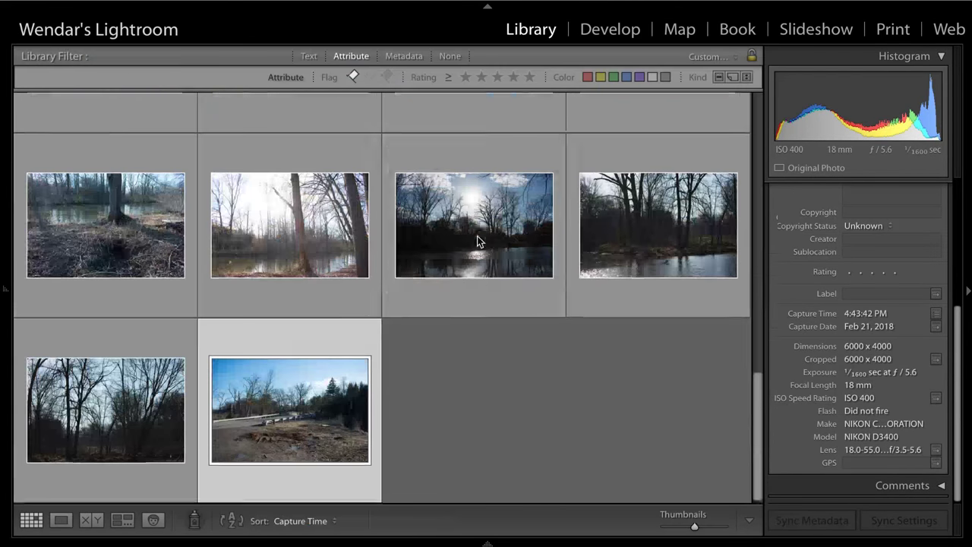
{"action": "scroll", "coordinate": [477, 235], "scroll_direction": "up", "scroll_amount": 10}
{"action": "scroll", "coordinate": [288, 246], "scroll_direction": "down", "scroll_amount": 2}
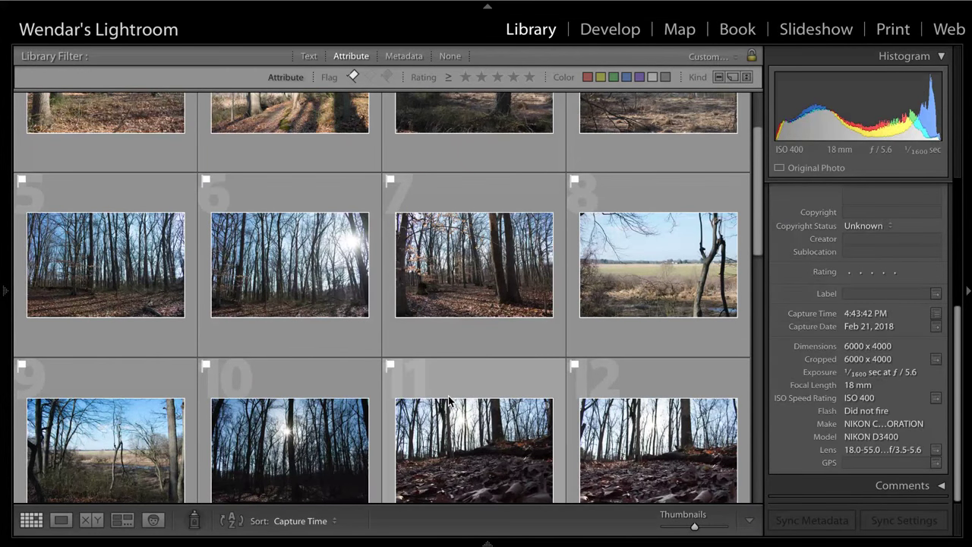
{"action": "double_click", "coordinate": [474, 448]}
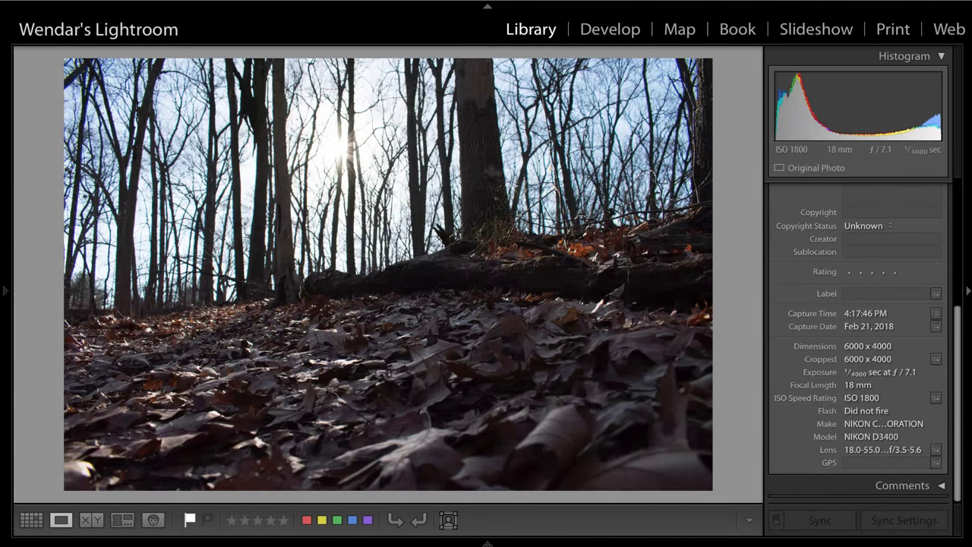
- Compare the darker ISO 1800 backlit forest shot against the brighter ISO 2500 one
{"action": "key", "text": "Right"}
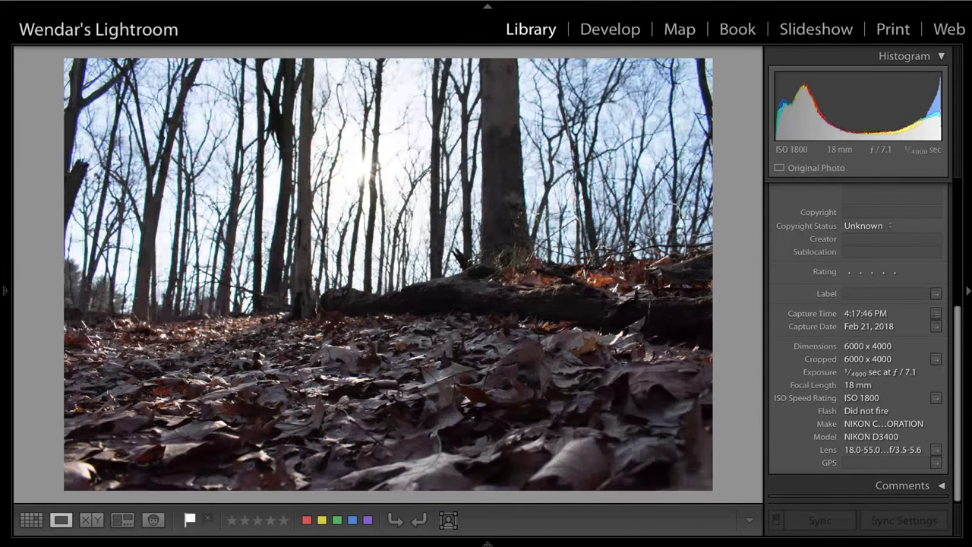
{"action": "key", "text": "Left"}
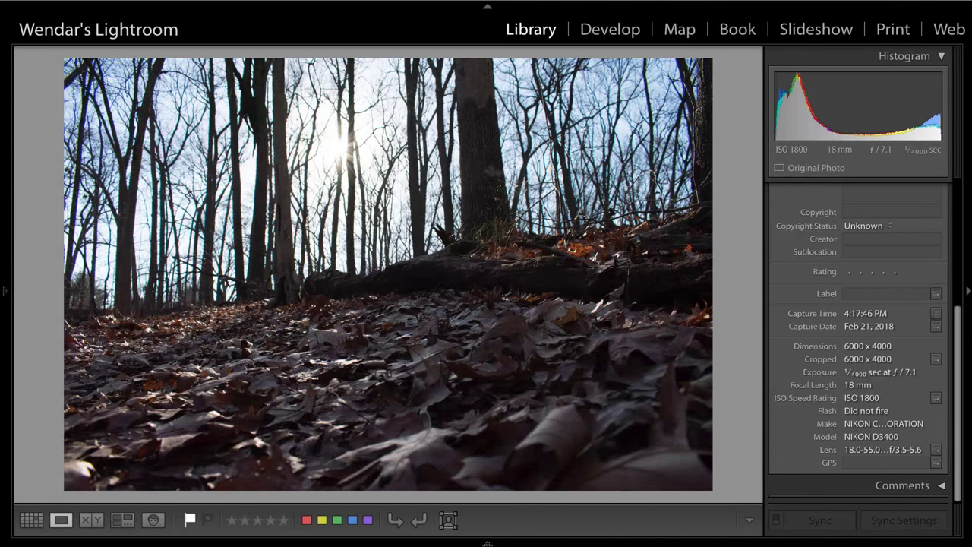
{"action": "key", "text": "Right"}
{"action": "key", "text": "Left"}
{"action": "key", "text": "Right"}
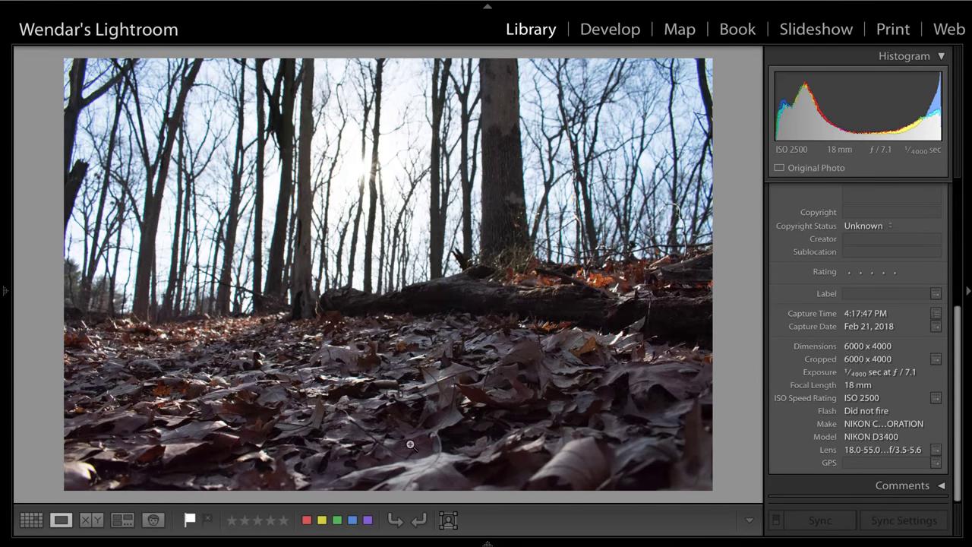
{"action": "key", "text": "Left"}
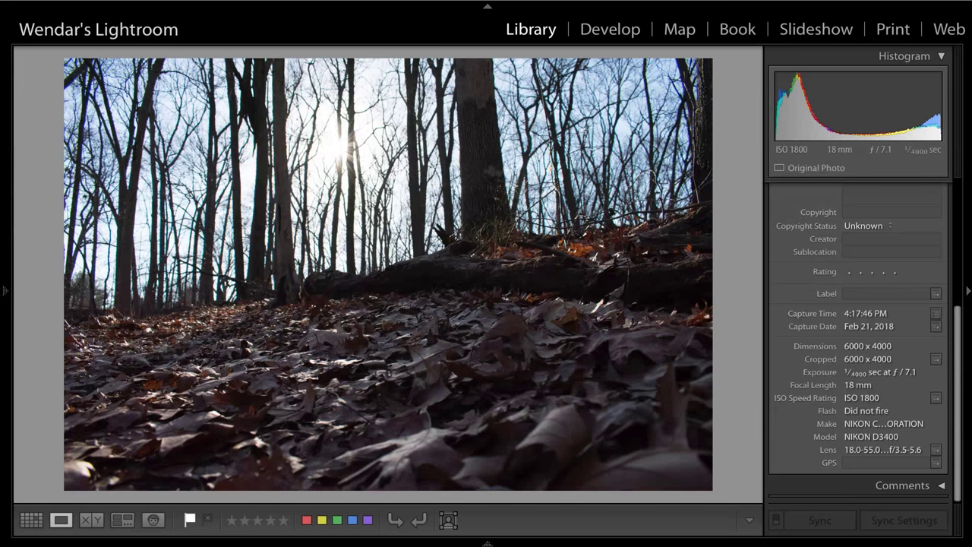
{"action": "key", "text": "Right"}
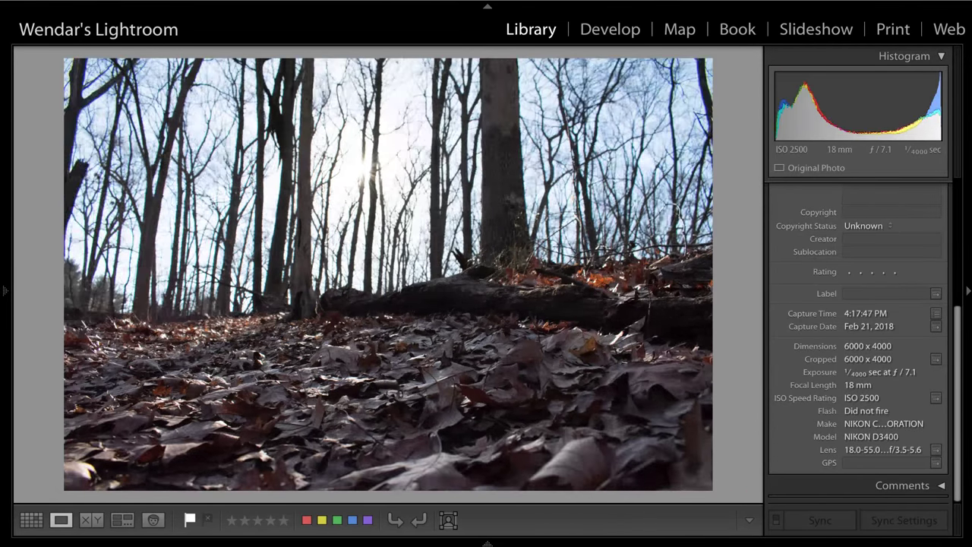
{"action": "key", "text": "Left"}
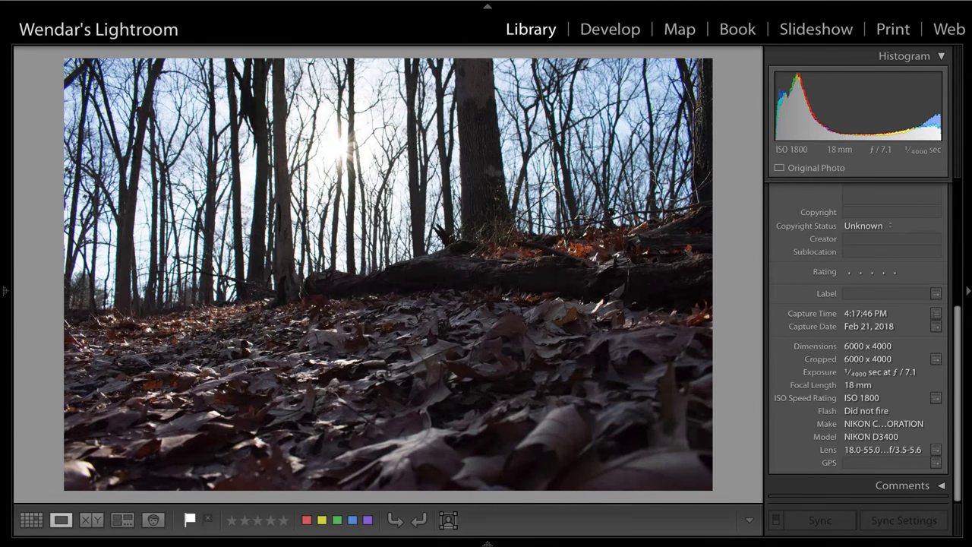
{"action": "key", "text": "Right"}
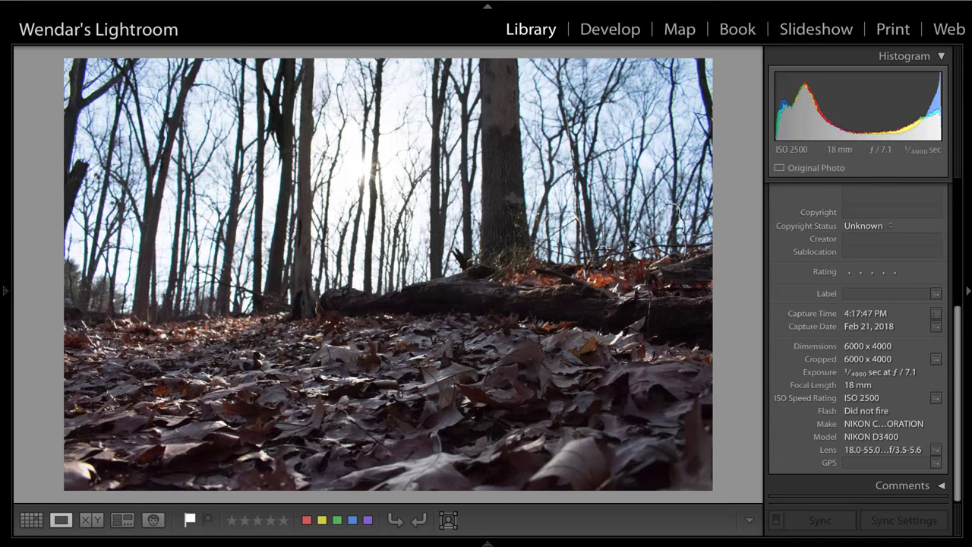
{"action": "key", "text": "Left"}
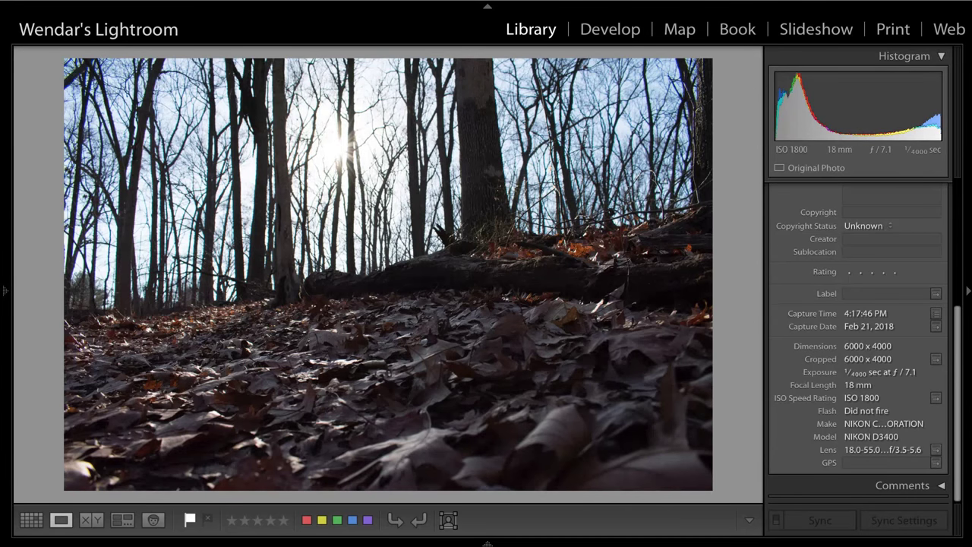
{"action": "key", "text": "Right"}
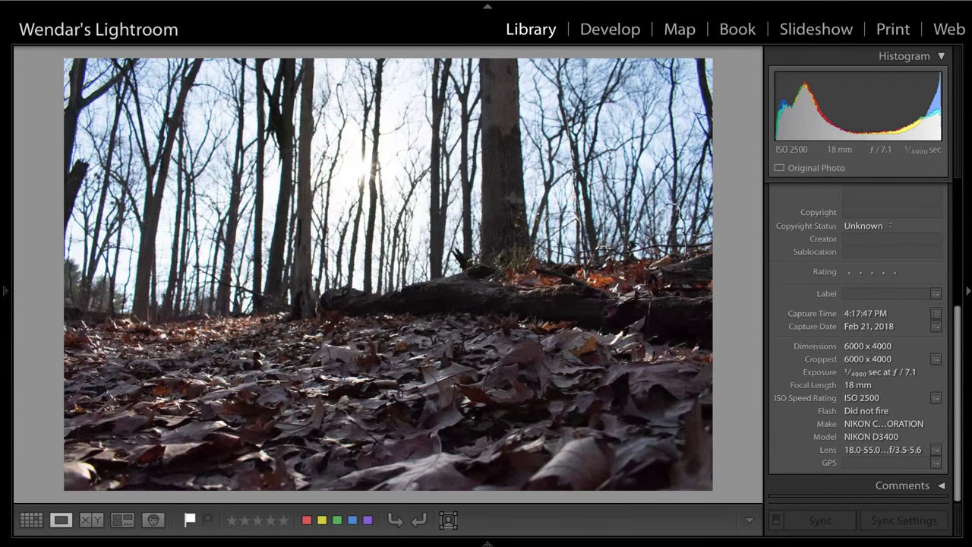
{"action": "key", "text": "Left"}
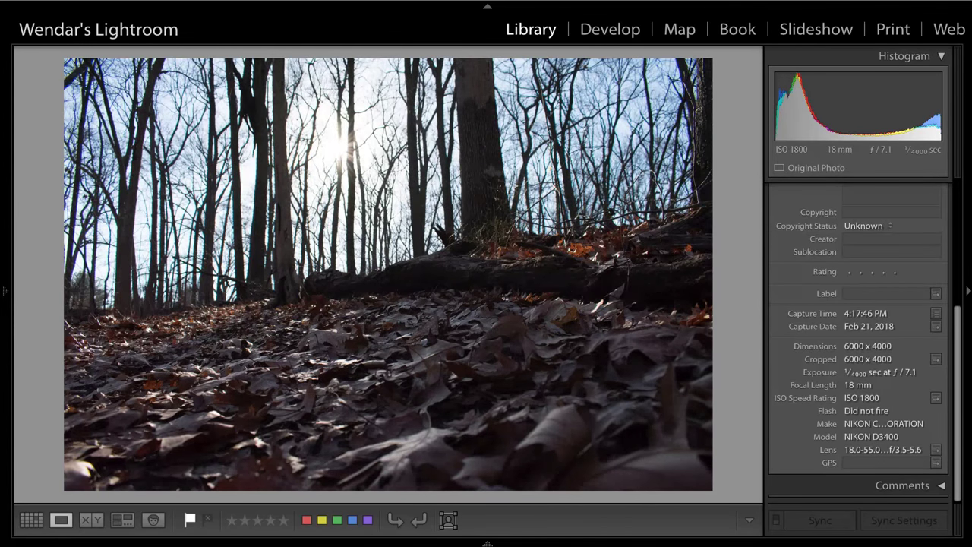
{"action": "key", "text": "Right"}
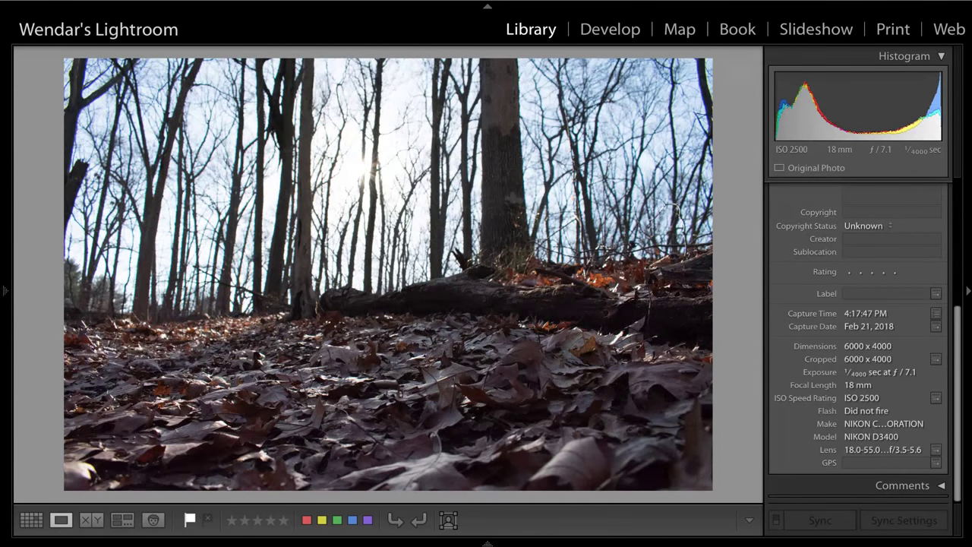
{"action": "key", "text": "Left"}
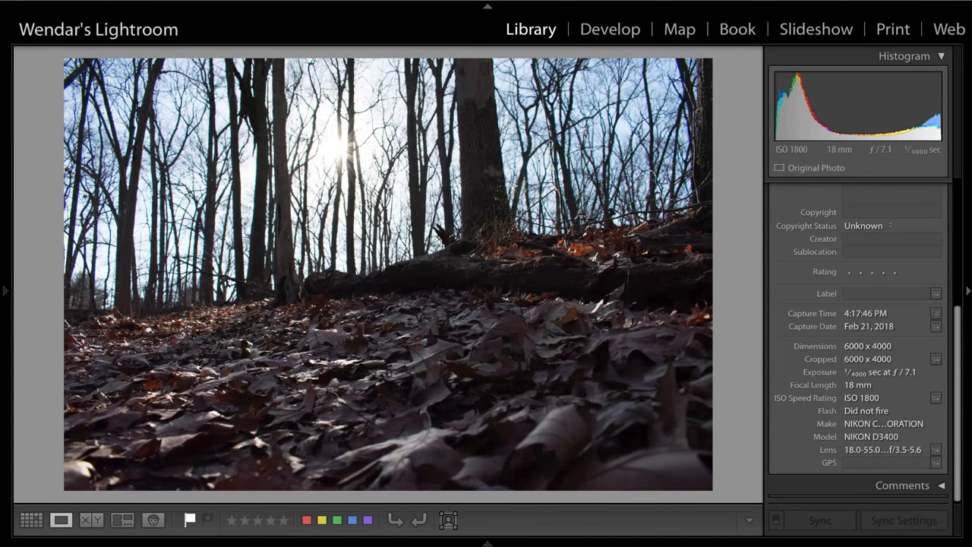
- Keep flipping between the neighbouring forest shots to judge which to keep
{"action": "key", "text": "Right"}
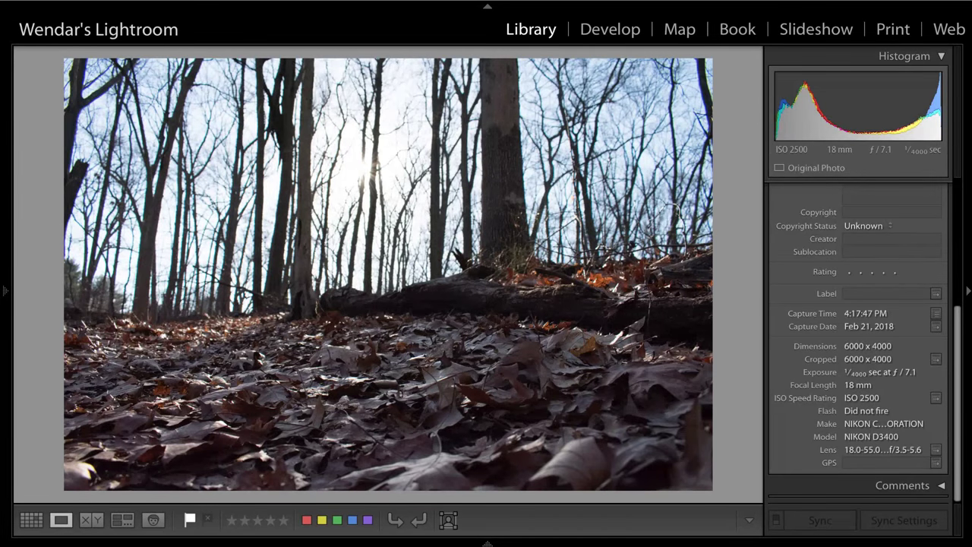
{"action": "key", "text": "Left"}
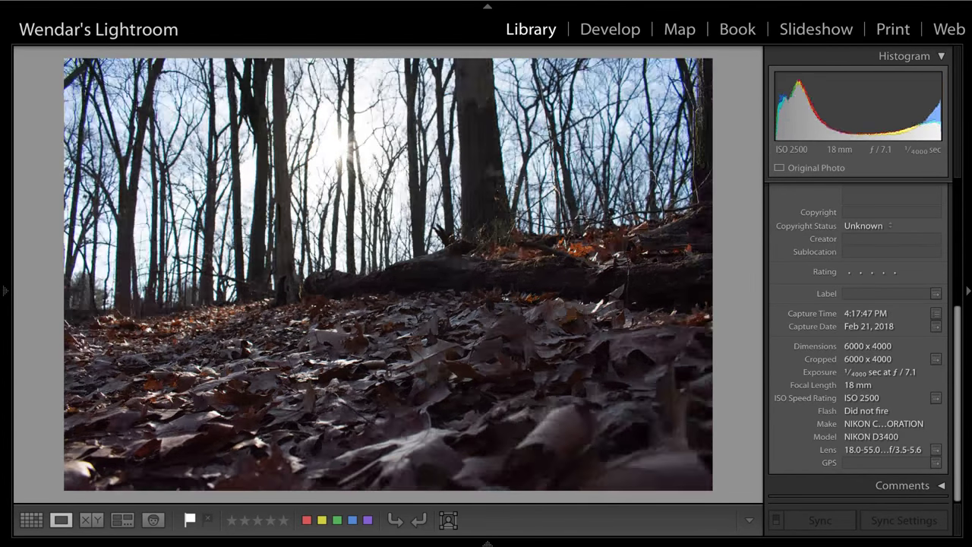
{"action": "key", "text": "Left"}
{"action": "key", "text": "Right"}
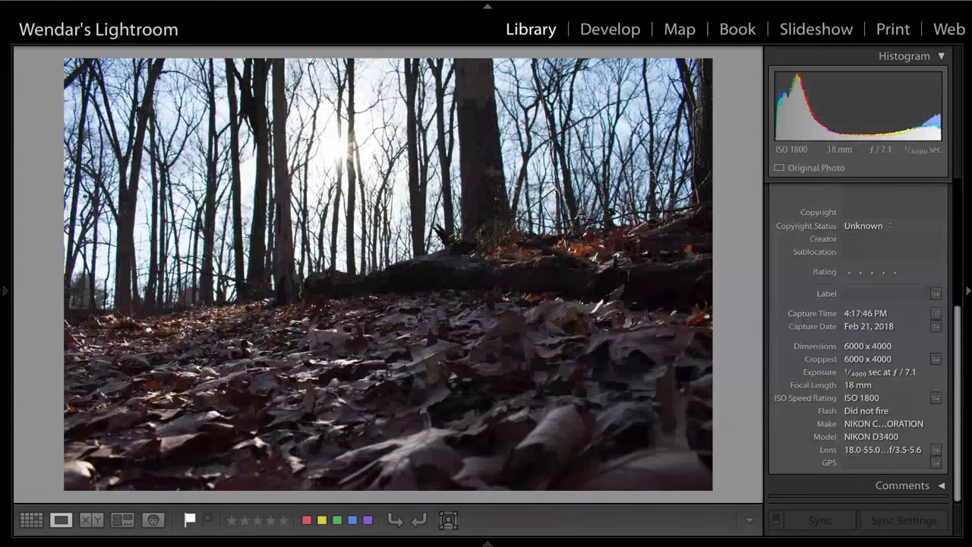
{"action": "key", "text": "Right"}
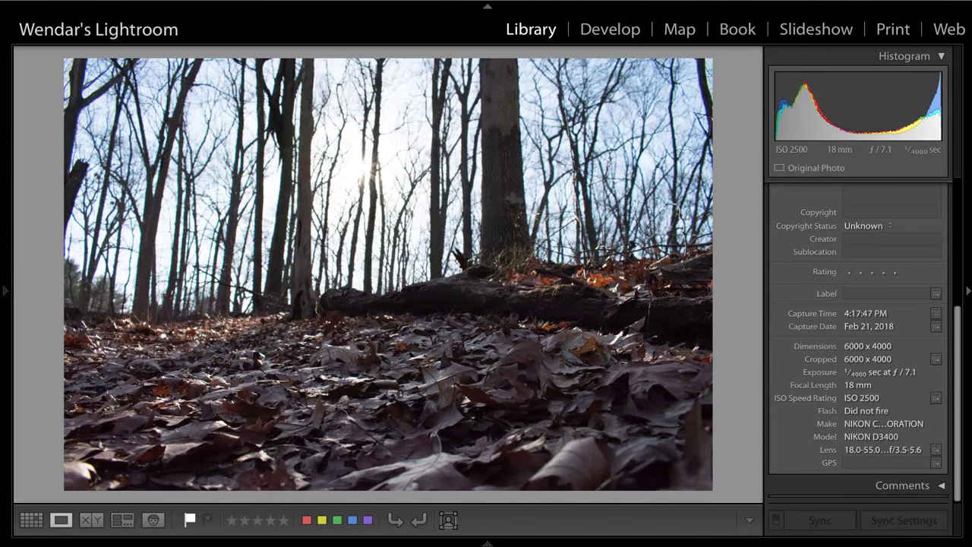
{"action": "key", "text": "Left"}
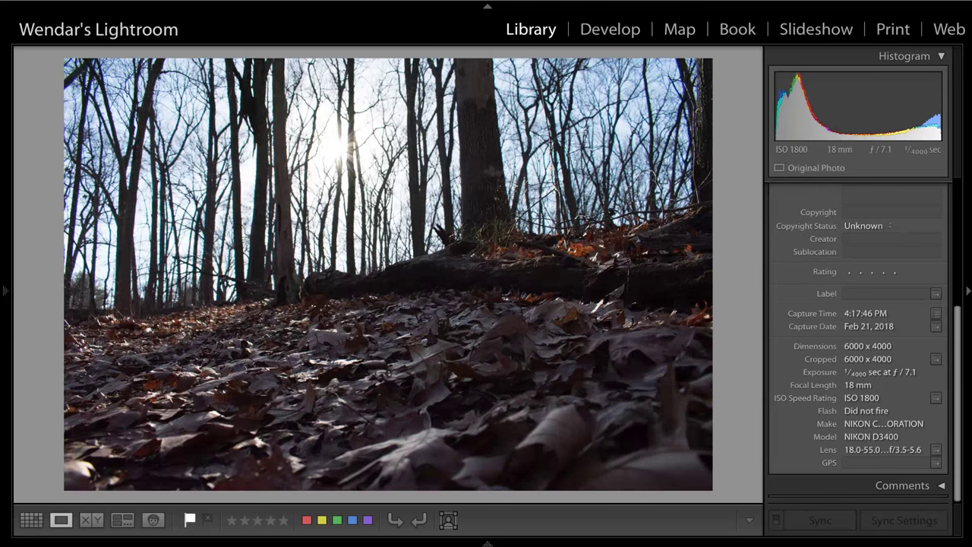
{"action": "key", "text": "Right"}
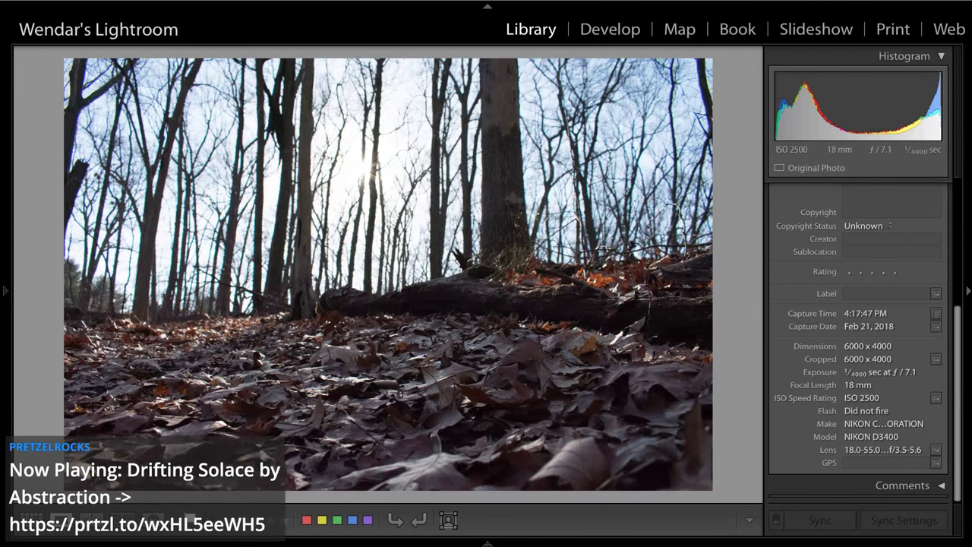
{"action": "key", "text": "Left"}
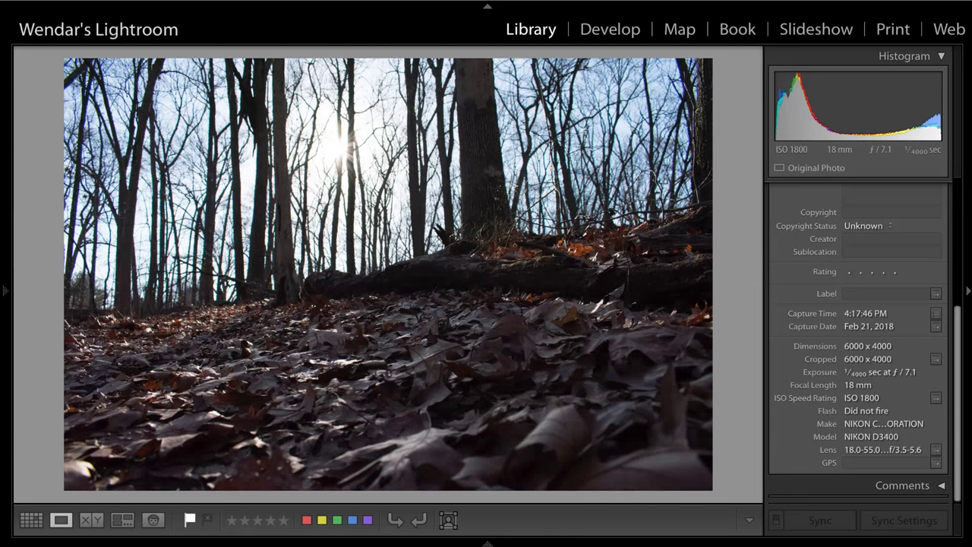
{"action": "key", "text": "Right"}
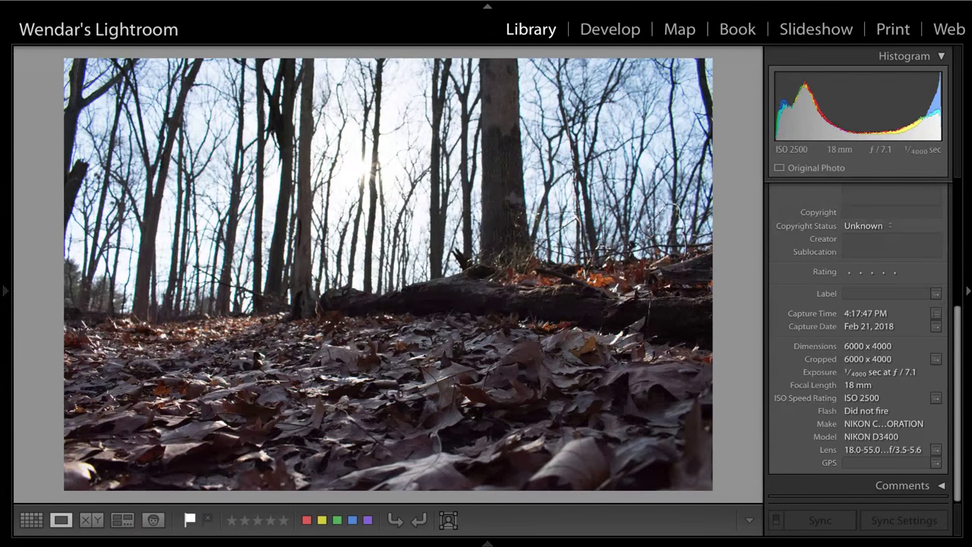
{"action": "key", "text": "Left"}
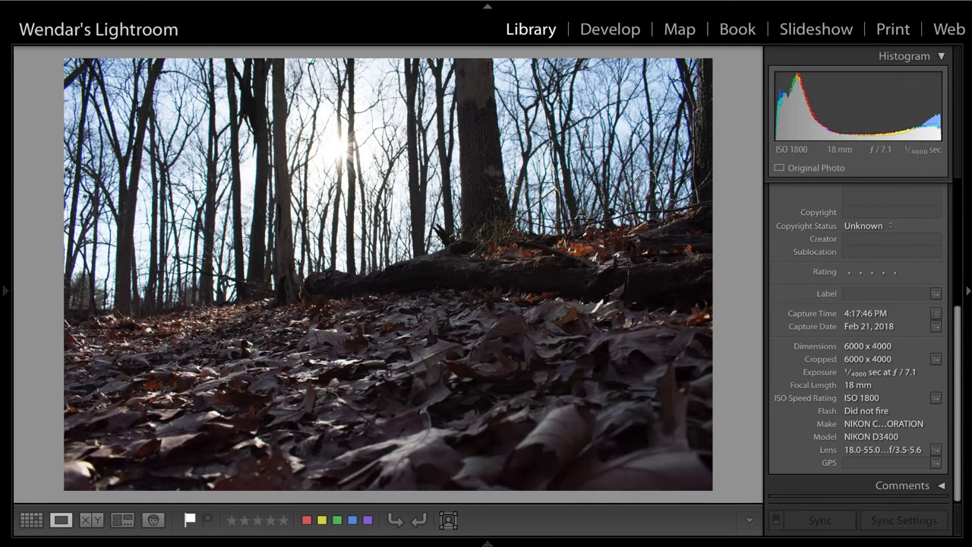
{"action": "key", "text": "Right"}
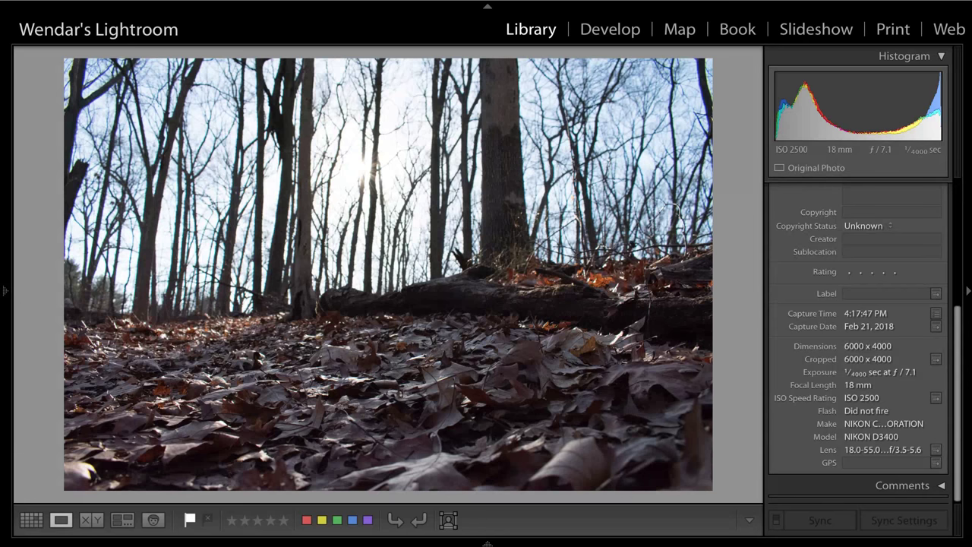
{"action": "key", "text": "Left"}
- Remove the flag from the brighter forest shot and advance to the riverbank reflection photo
{"action": "key", "text": "Right"}
{"action": "key", "text": "Left"}
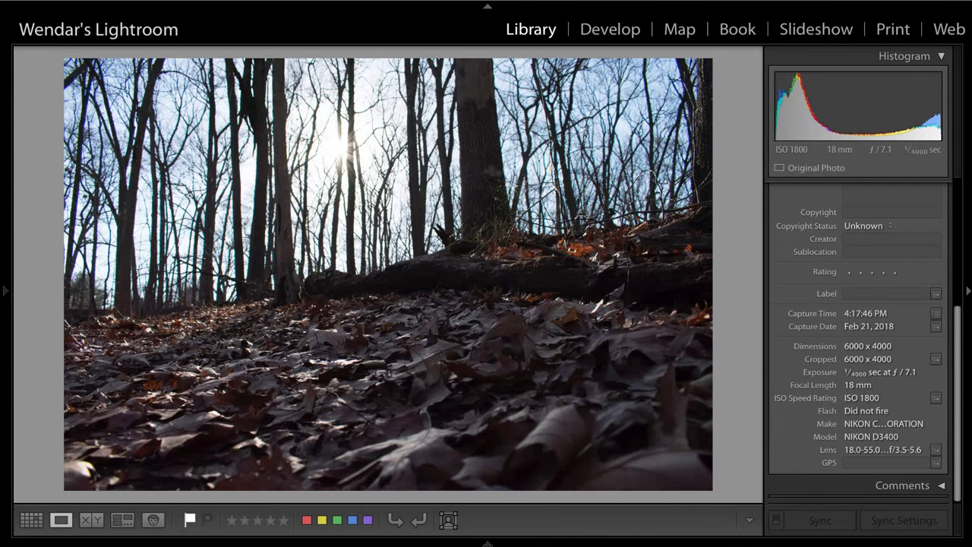
{"action": "key", "text": "Right"}
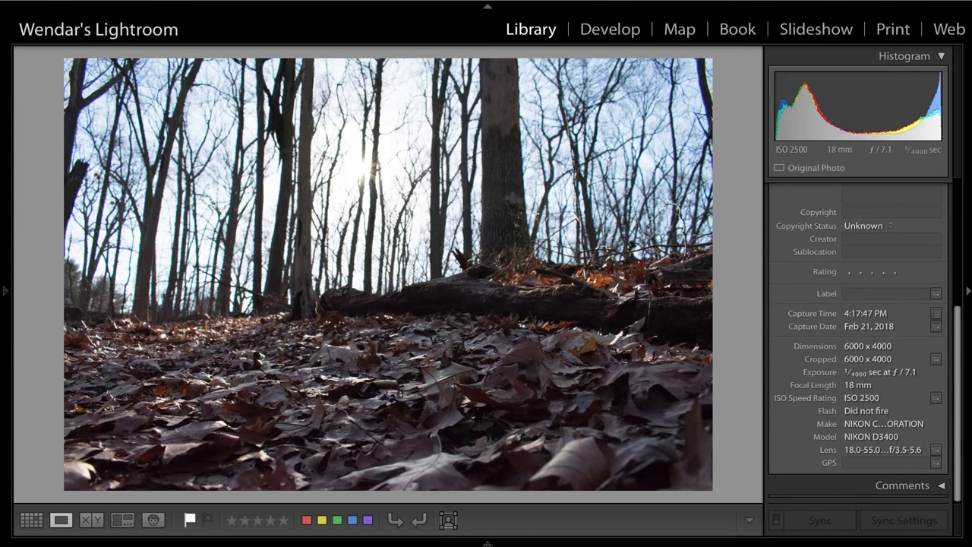
{"action": "key", "text": "u"}
{"action": "key", "text": "Right"}
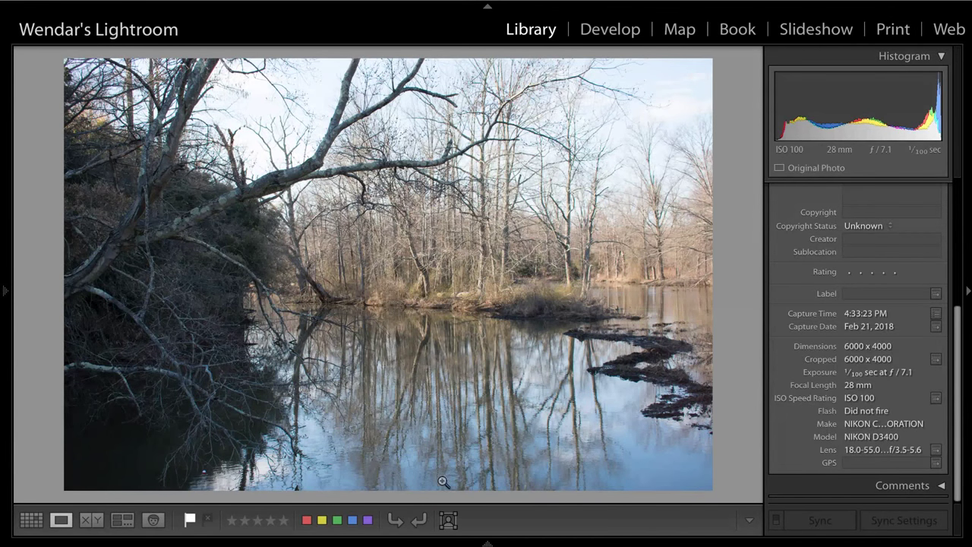
- Open the first thumbnail, the tall sunlit trunks woodland at 32 mm, in Develop
{"action": "left_click", "coordinate": [31, 519]}
{"action": "scroll", "coordinate": [372, 307], "scroll_direction": "down", "scroll_amount": 8}
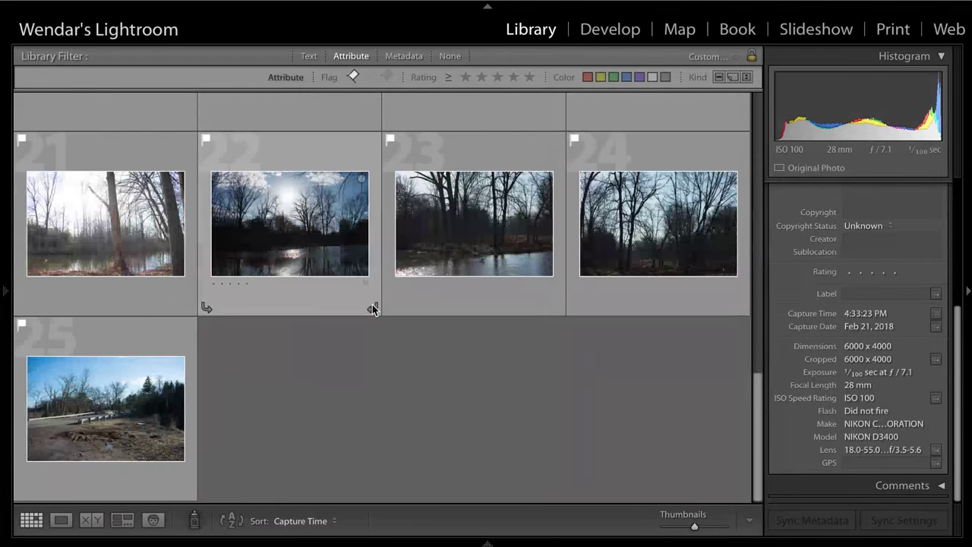
{"action": "scroll", "coordinate": [372, 308], "scroll_direction": "up", "scroll_amount": 3}
{"action": "scroll", "coordinate": [372, 308], "scroll_direction": "down", "scroll_amount": 3}
{"action": "scroll", "coordinate": [373, 304], "scroll_direction": "up", "scroll_amount": 10}
{"action": "double_click", "coordinate": [131, 173]}
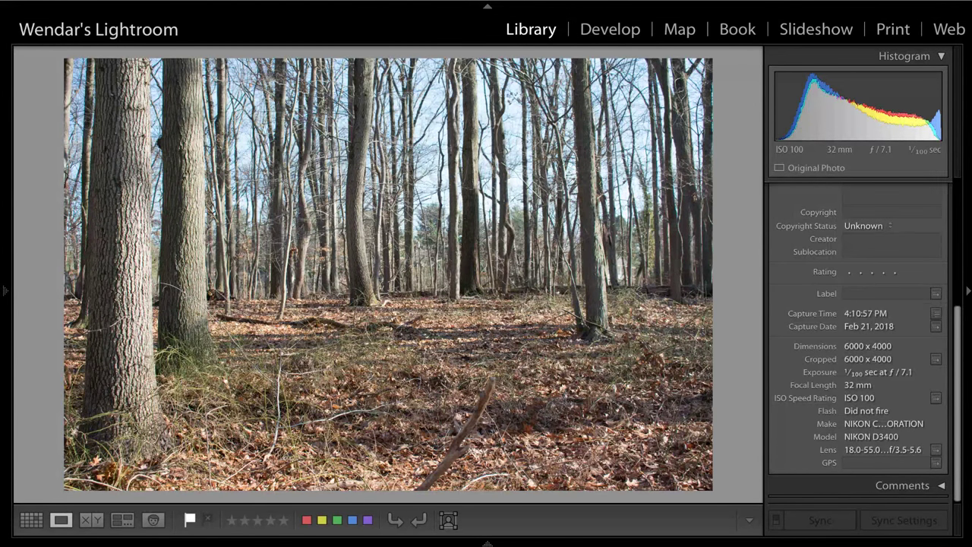
{"action": "left_click", "coordinate": [600, 26]}
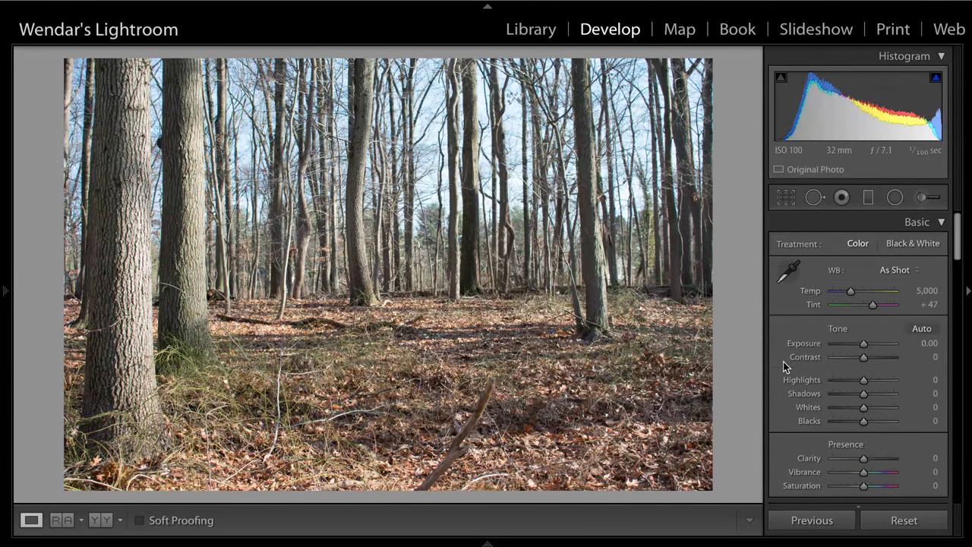
{"action": "key", "text": "XF86MonBrightnessUp"}
{"action": "key", "text": "XF86MonBrightnessDown"}
{"action": "key", "text": "XF86MonBrightnessDown"}
{"action": "key", "text": "XF86MonBrightnessDown"}
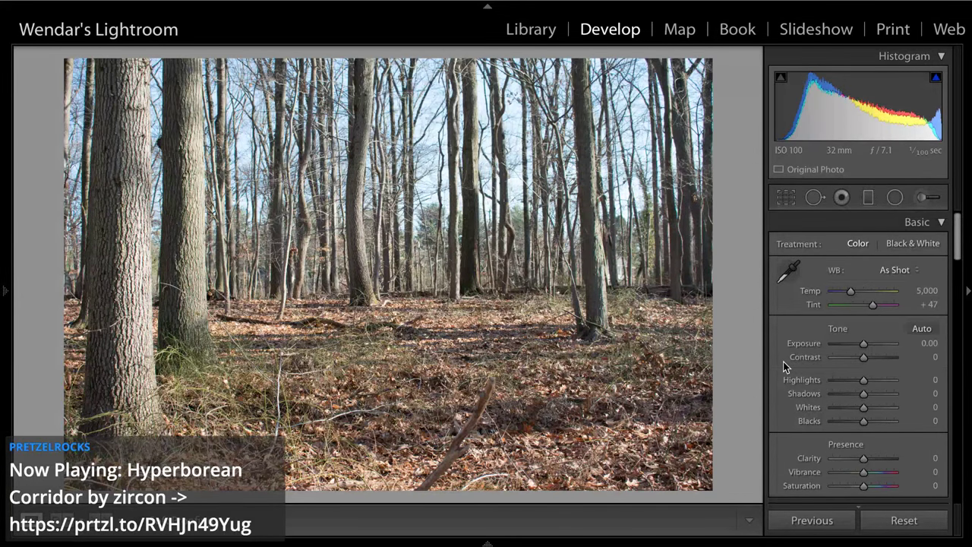
{"action": "key", "text": "XF86MonBrightnessDown"}
{"action": "key", "text": "XF86MonBrightnessUp"}
{"action": "key", "text": "XF86MonBrightnessDown"}
{"action": "key", "text": "XF86MonBrightnessDown"}
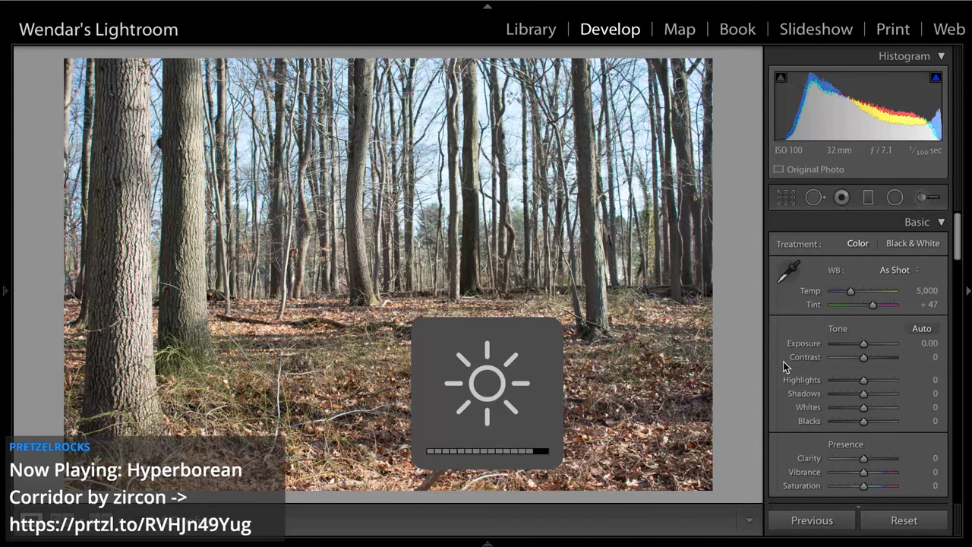
{"action": "key", "text": "XF86MonBrightnessDown"}
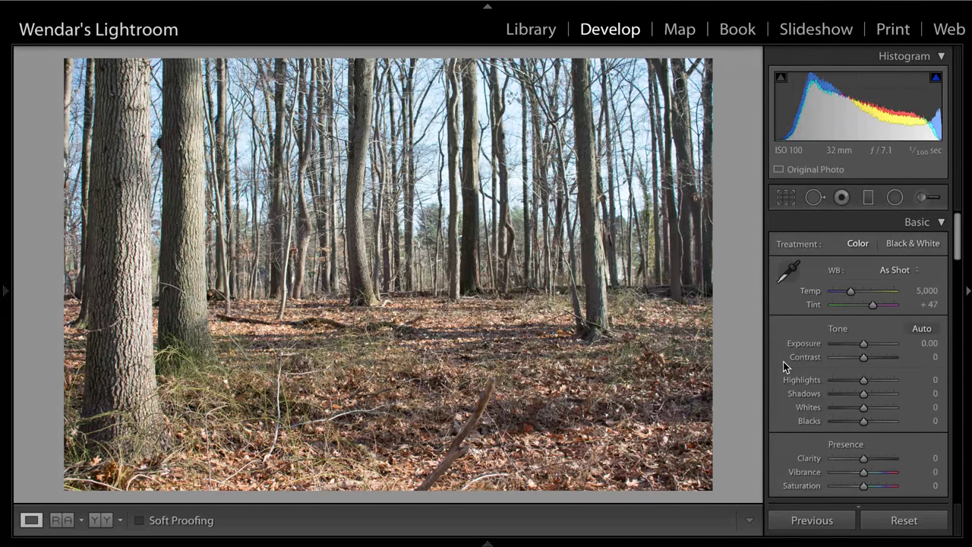
{"action": "key", "text": "XF86MonBrightnessUp"}
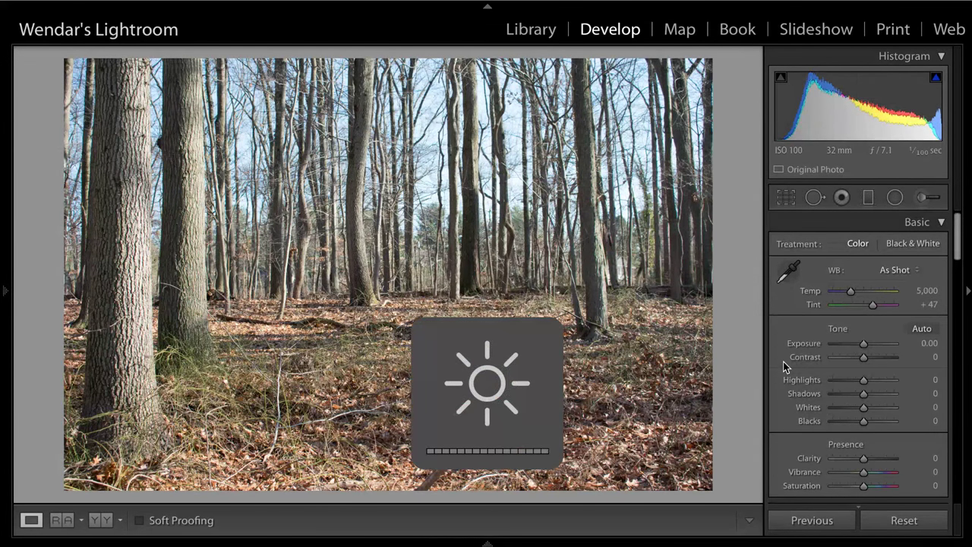
{"action": "key", "text": "XF86MonBrightnessDown"}
{"action": "key", "text": "XF86MonBrightnessDown"}
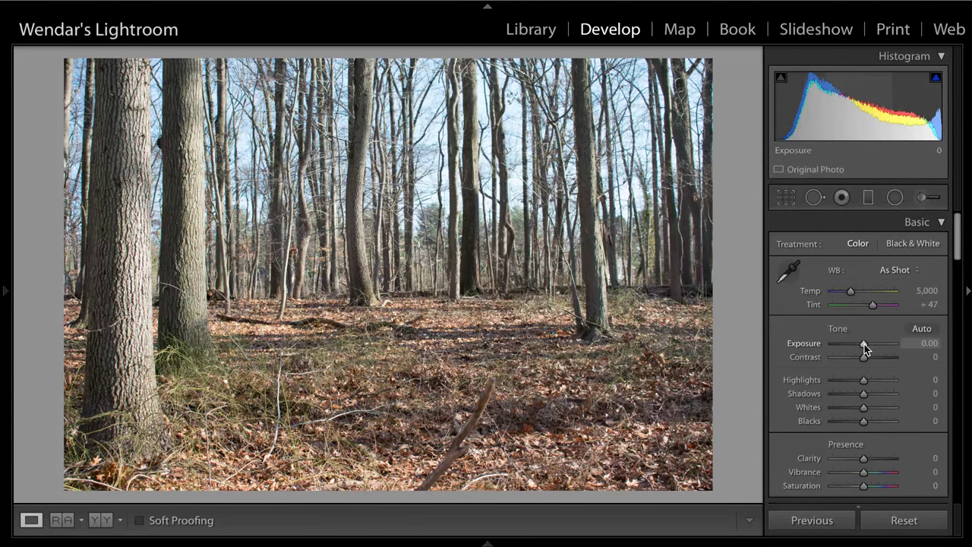
- Set the woodland photo's Exposure to -0.40 in the Basic panel
{"action": "key", "text": "Down"}
{"action": "key", "text": "Down"}
{"action": "key", "text": "Down"}
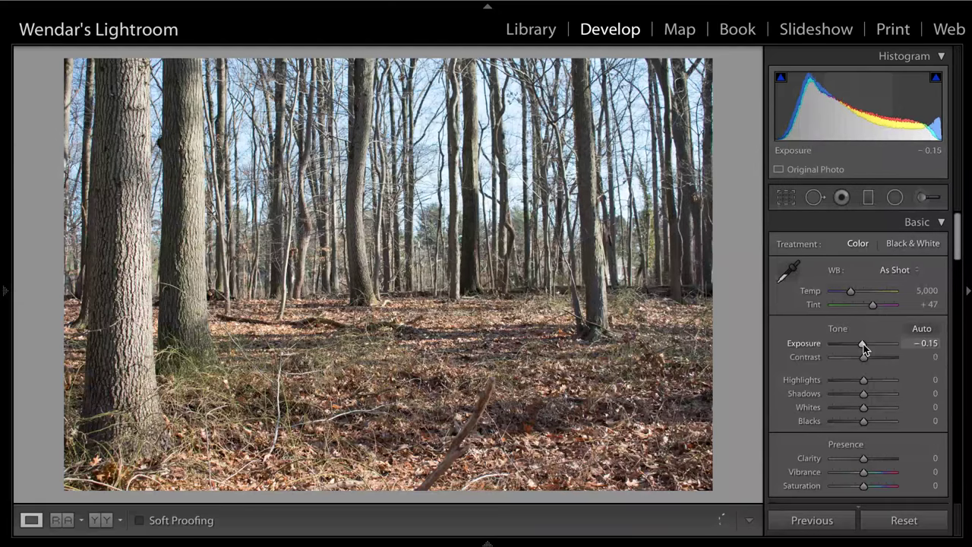
{"action": "key", "text": "Down"}
{"action": "key", "text": "Down"}
{"action": "key", "text": "Down"}
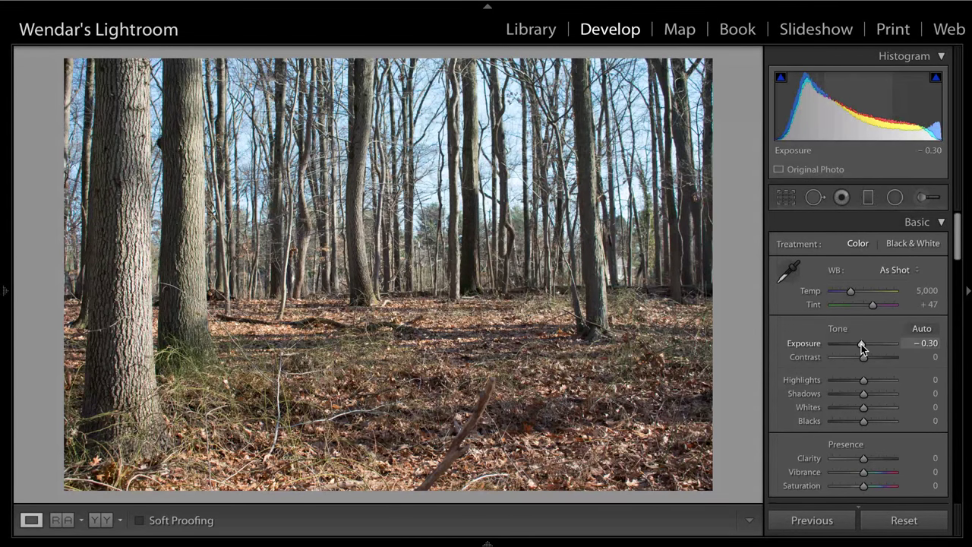
{"action": "left_click_drag", "start_coordinate": [861, 344], "coordinate": [859, 345]}
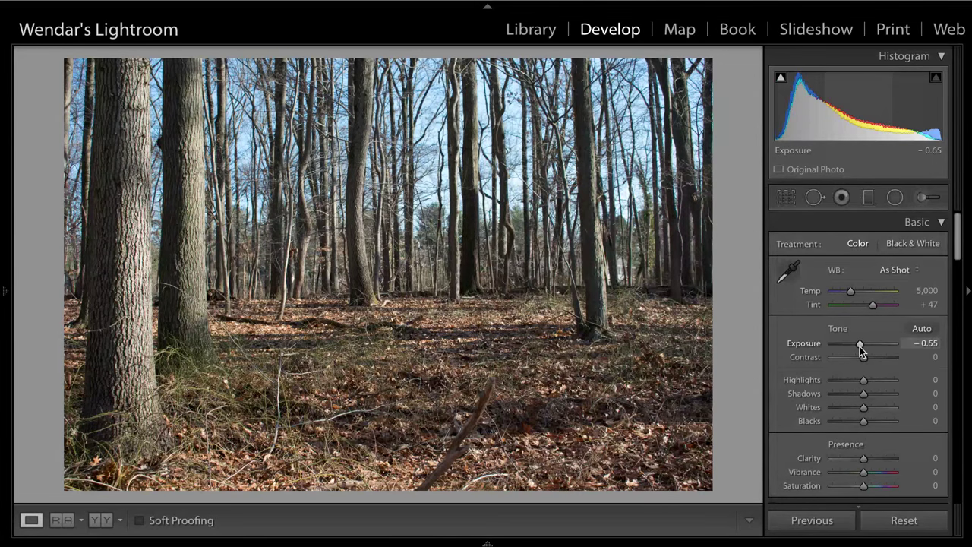
{"action": "double_click", "coordinate": [807, 343]}
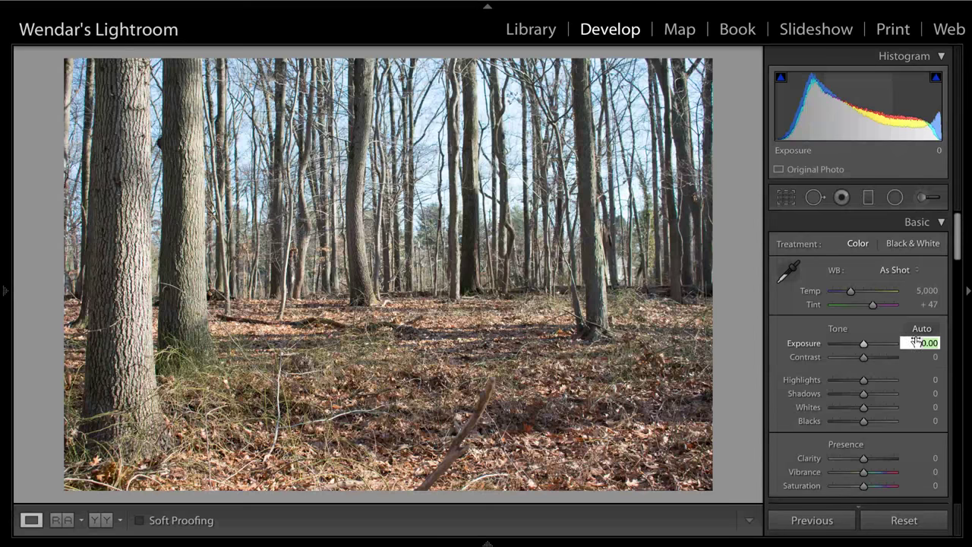
{"action": "key", "text": "Down"}
{"action": "key", "text": "Down"}
{"action": "key", "text": "Down"}
{"action": "key", "text": "Down"}
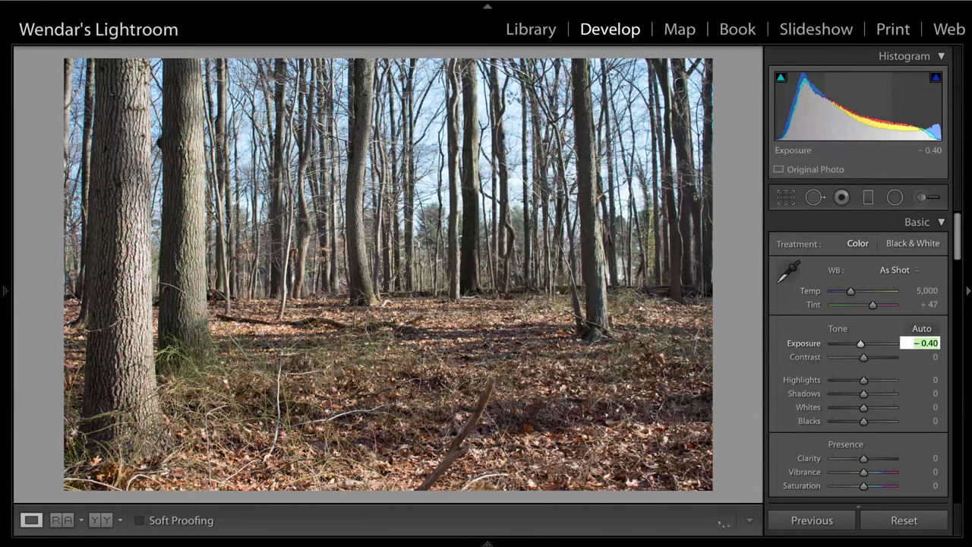
{"action": "key", "text": "Return"}
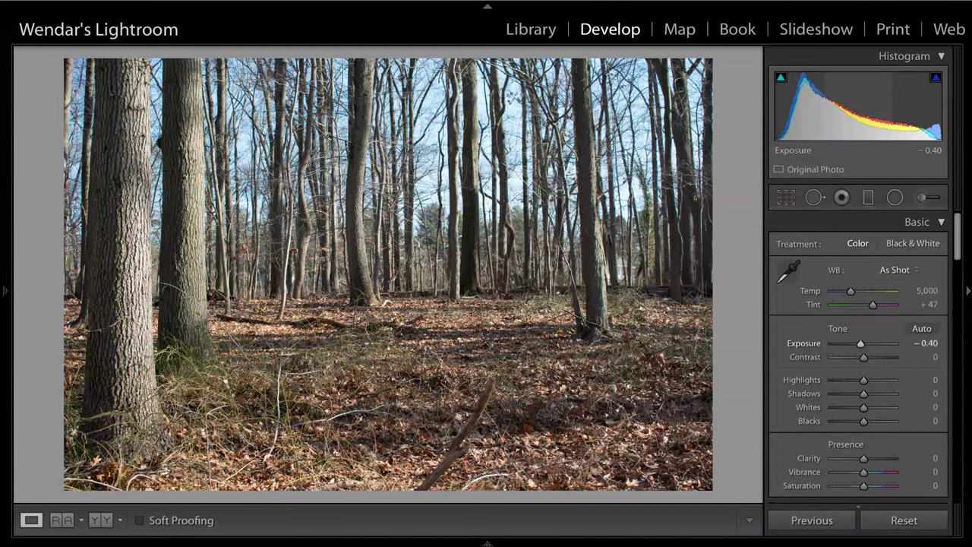
- Pull Highlights down to -31 and compare the edit with the original
{"action": "left_click_drag", "start_coordinate": [857, 380], "coordinate": [853, 380]}
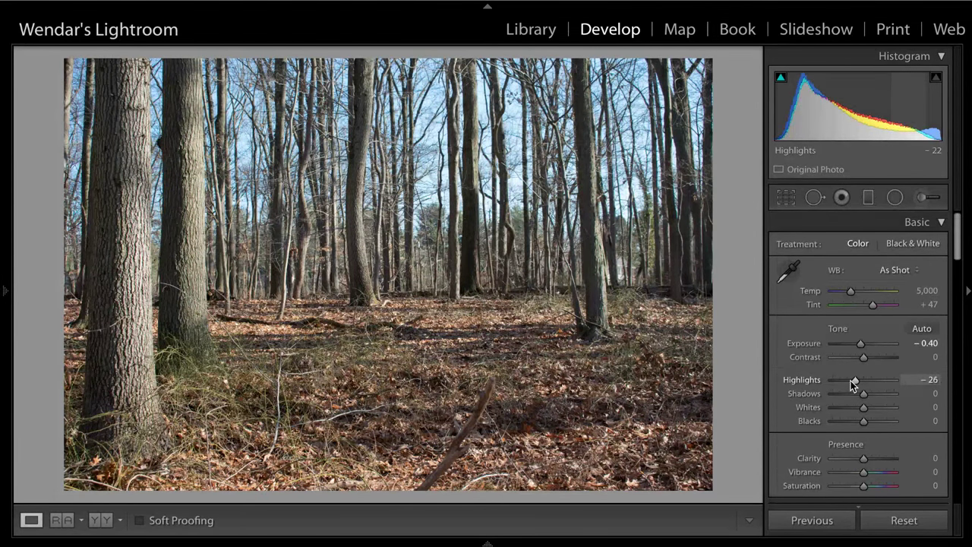
{"action": "left_click_drag", "start_coordinate": [850, 380], "coordinate": [850, 381]}
{"action": "key", "text": "backslash"}
{"action": "key", "text": "backslash"}
- Enable Profile Corrections and Remove Chromatic Aberration in the Lens Corrections Profile tab
{"action": "scroll", "coordinate": [850, 381], "scroll_direction": "down", "scroll_amount": 15}
{"action": "scroll", "coordinate": [825, 379], "scroll_direction": "up", "scroll_amount": 5}
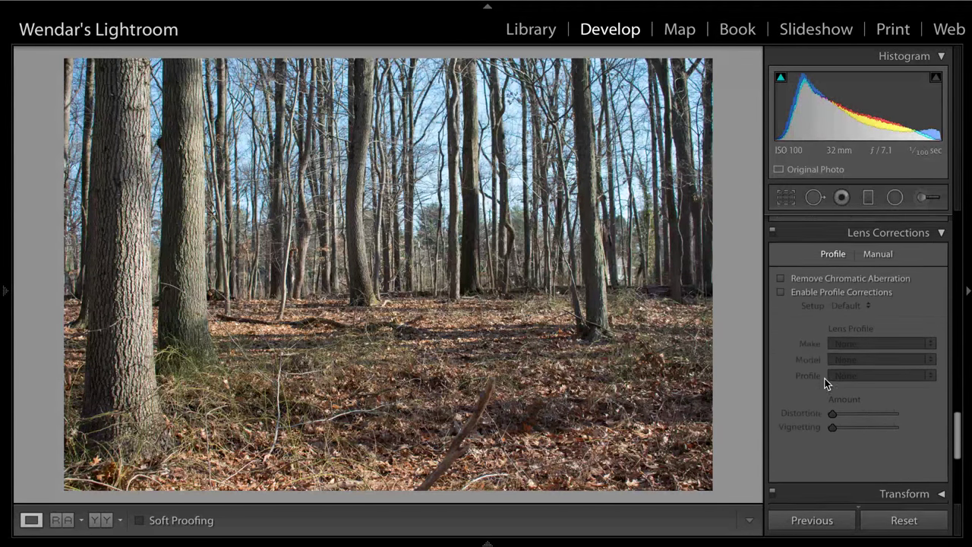
{"action": "left_click", "coordinate": [782, 323]}
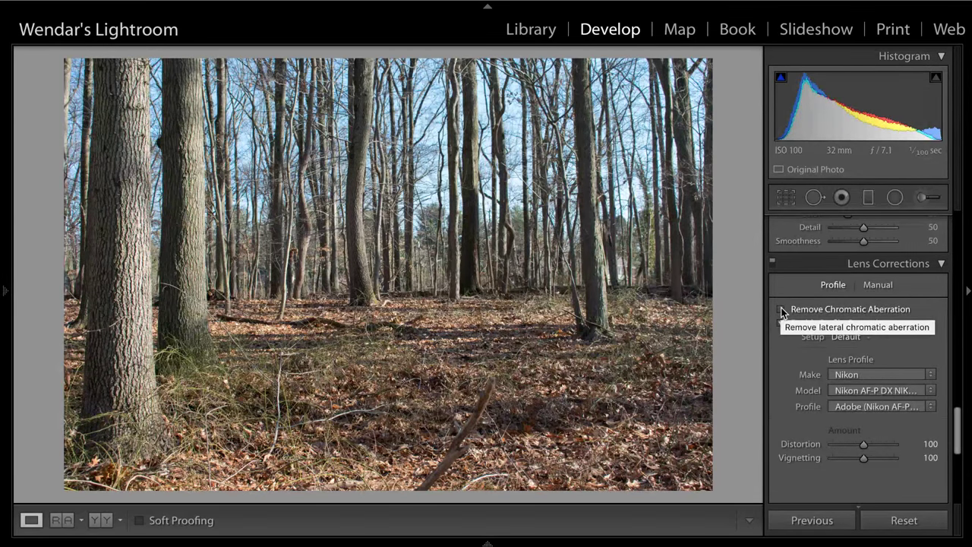
{"action": "left_click", "coordinate": [782, 308]}
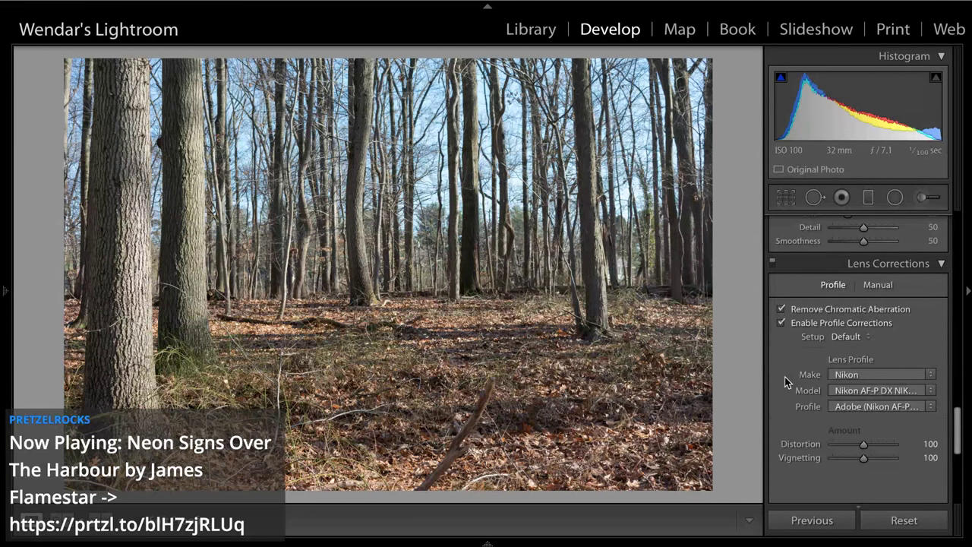
{"action": "scroll", "coordinate": [790, 346], "scroll_direction": "up", "scroll_amount": 10}
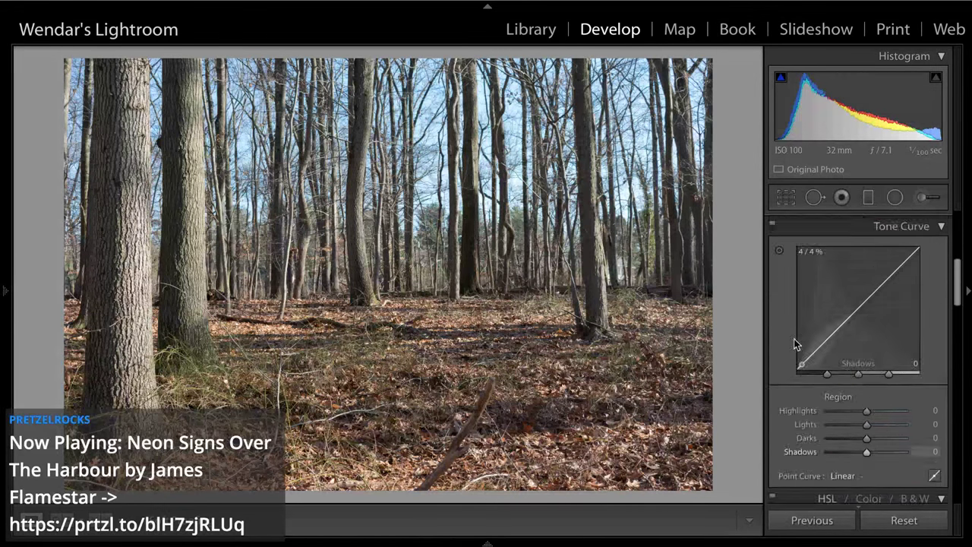
{"action": "scroll", "coordinate": [795, 344], "scroll_direction": "up", "scroll_amount": 3}
- Lower Highlights to -39, checking against the Before view
{"action": "left_click_drag", "start_coordinate": [861, 379], "coordinate": [853, 382]}
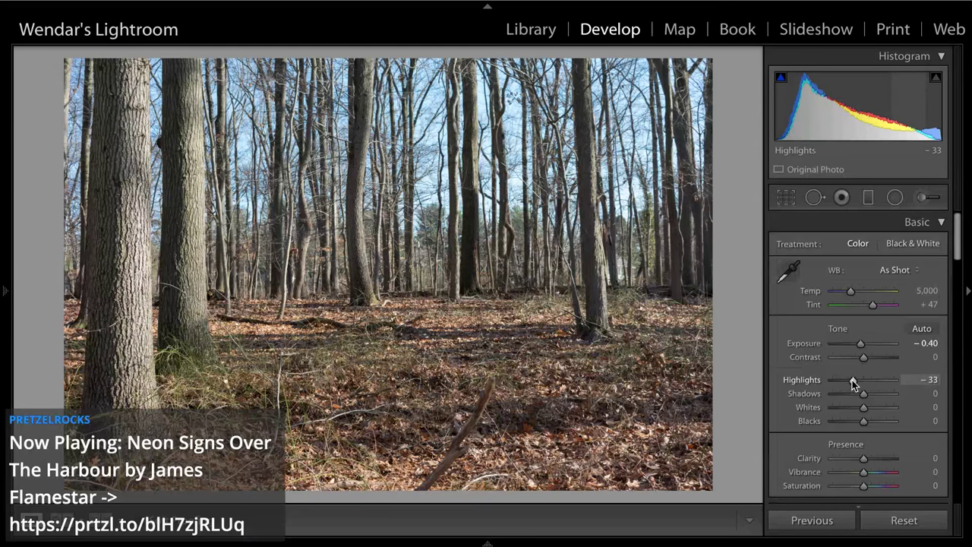
{"action": "key", "text": "backslash"}
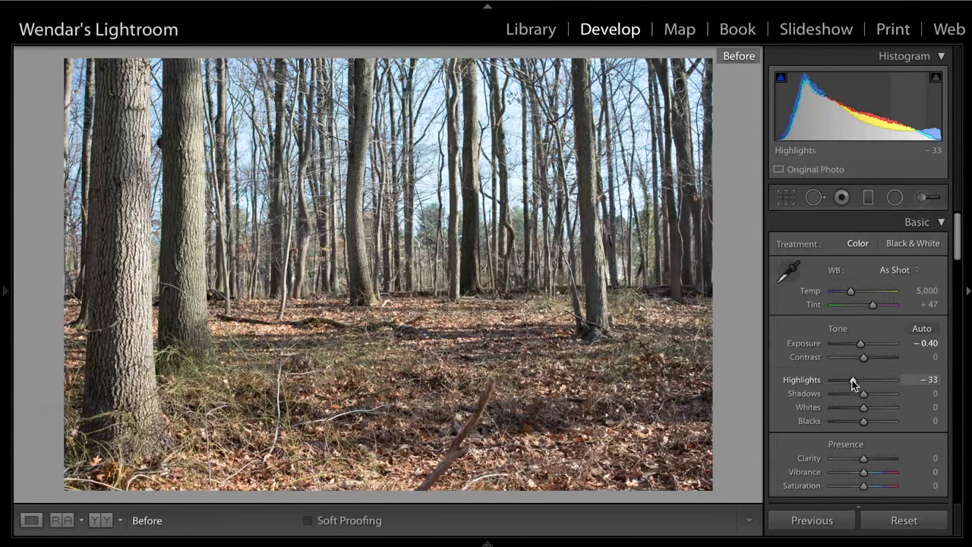
{"action": "key", "text": "backslash"}
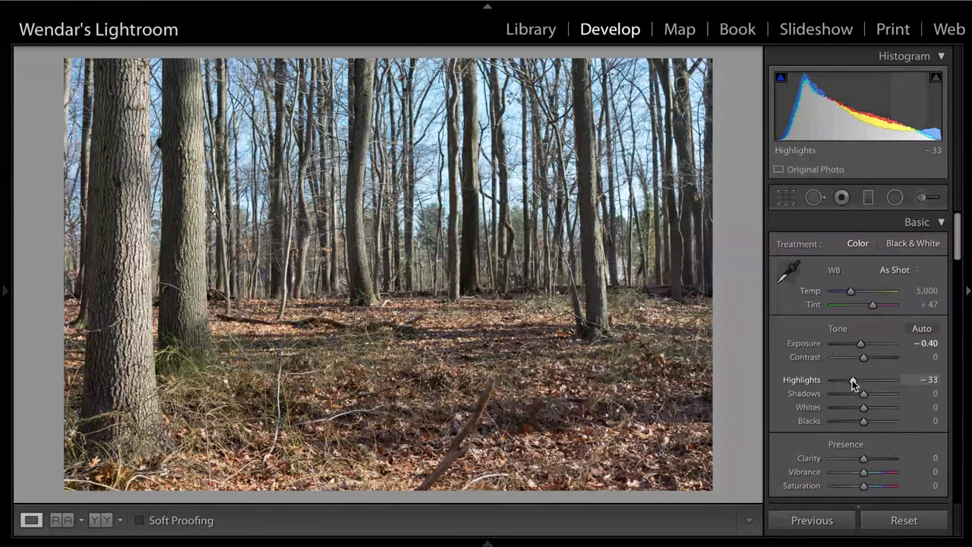
{"action": "left_click_drag", "start_coordinate": [852, 380], "coordinate": [850, 380]}
{"action": "key", "text": "backslash"}
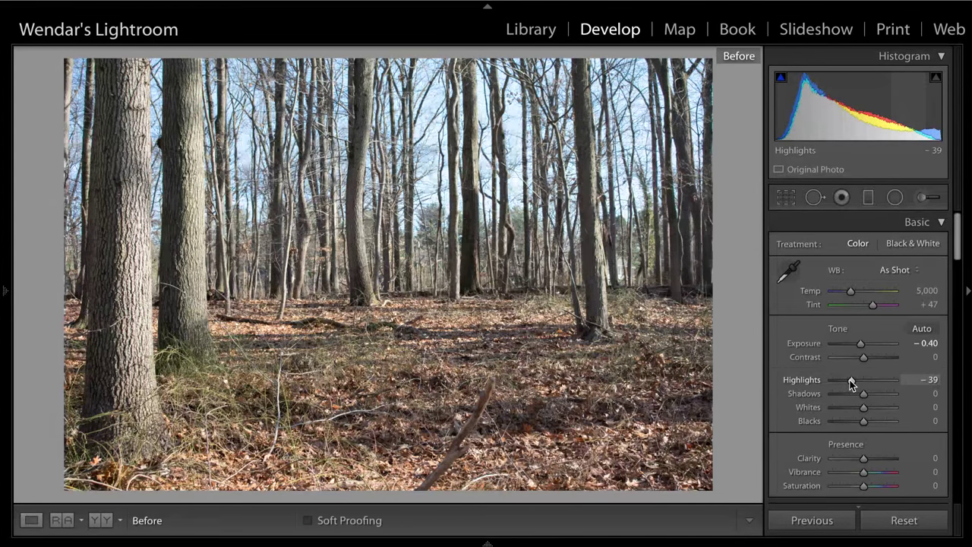
{"action": "key", "text": "backslash"}
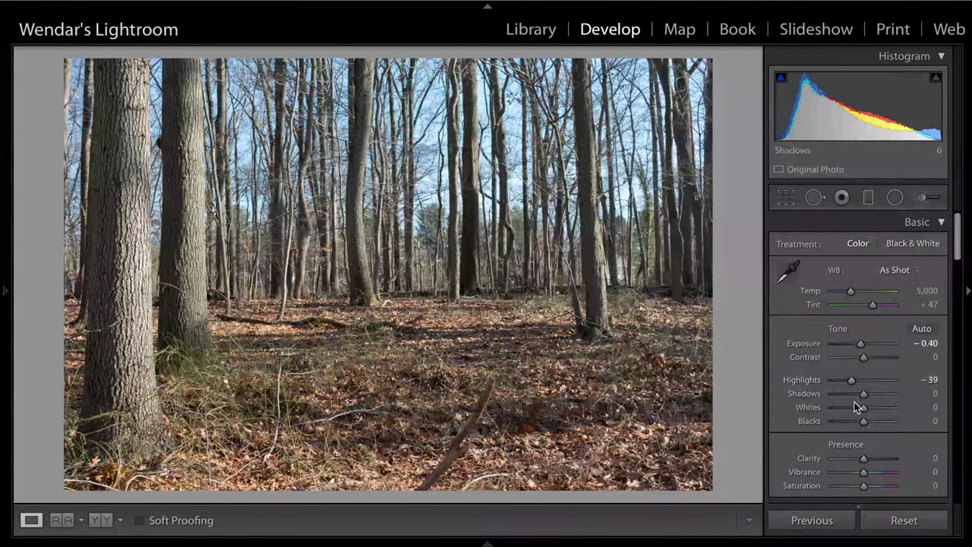
- Raise Whites to +5 and Contrast to +14, comparing each with the original
{"action": "mouse_move", "coordinate": [864, 411]}
{"action": "left_mouse_down"}
{"action": "mouse_move", "coordinate": [885, 401]}
{"action": "mouse_move", "coordinate": [867, 406]}
{"action": "left_mouse_up"}
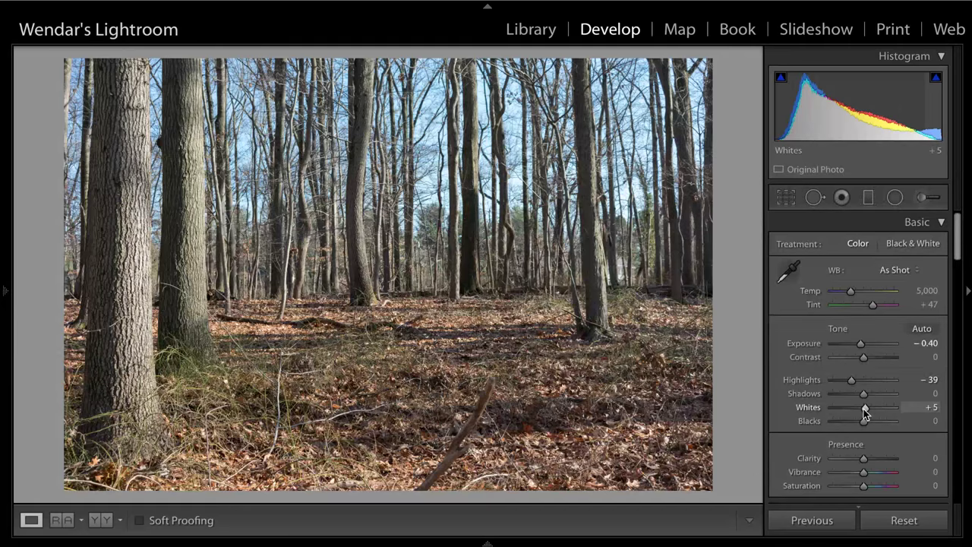
{"action": "key", "text": "backslash"}
{"action": "key", "text": "backslash"}
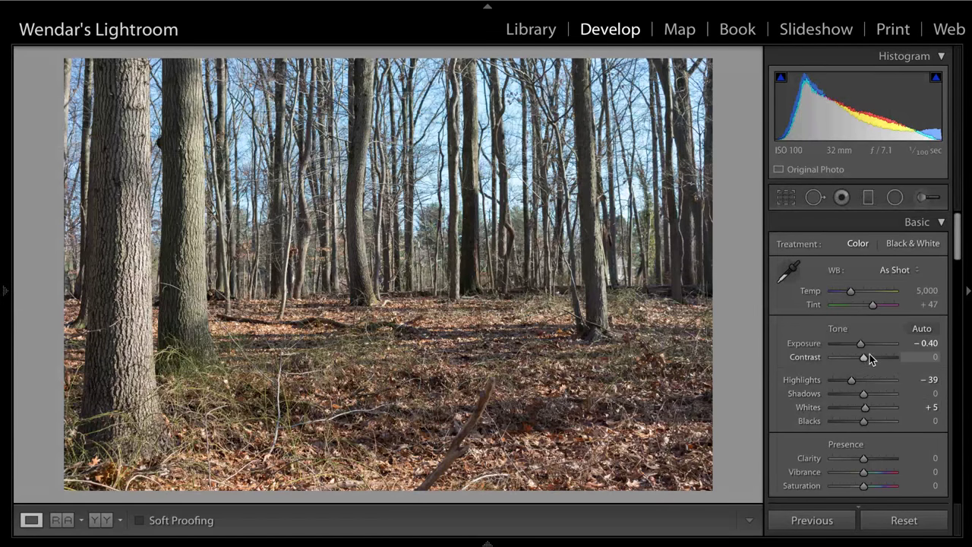
{"action": "left_click_drag", "start_coordinate": [864, 357], "coordinate": [868, 356]}
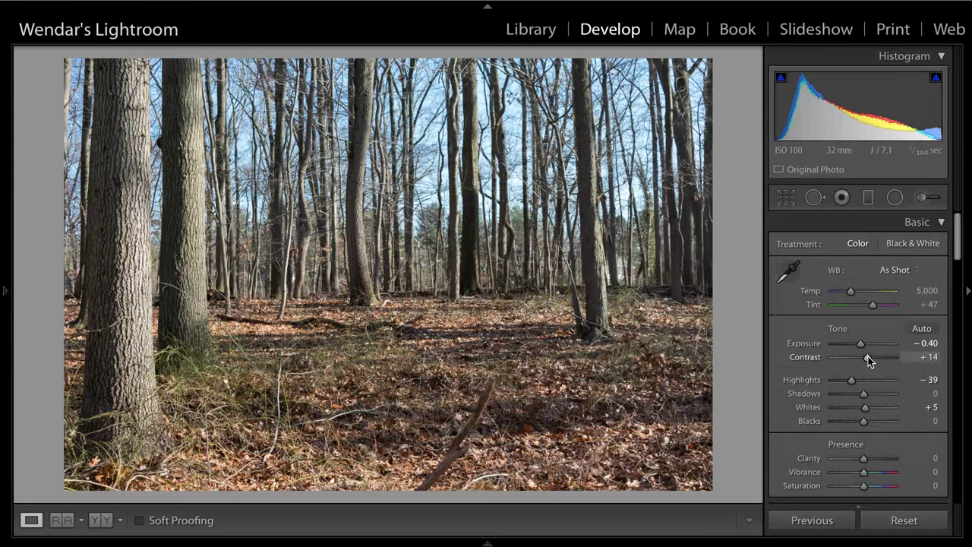
{"action": "key", "text": "backslash"}
{"action": "key", "text": "backslash"}
- Try strong negative, positive and extreme Clarity values, resetting Clarity to 0 each time
{"action": "scroll", "coordinate": [868, 356], "scroll_direction": "down", "scroll_amount": 4}
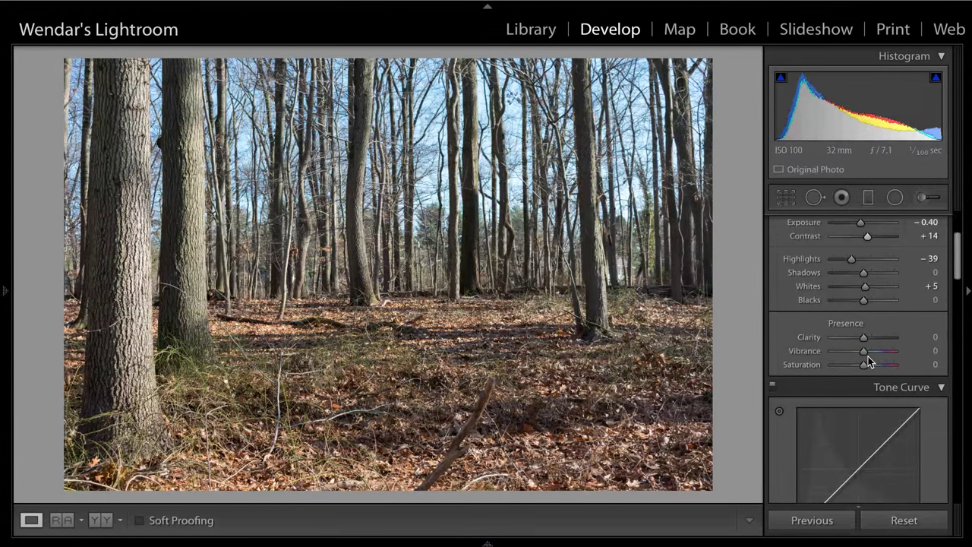
{"action": "scroll", "coordinate": [868, 360], "scroll_direction": "down", "scroll_amount": 4}
{"action": "scroll", "coordinate": [821, 331], "scroll_direction": "up", "scroll_amount": 1}
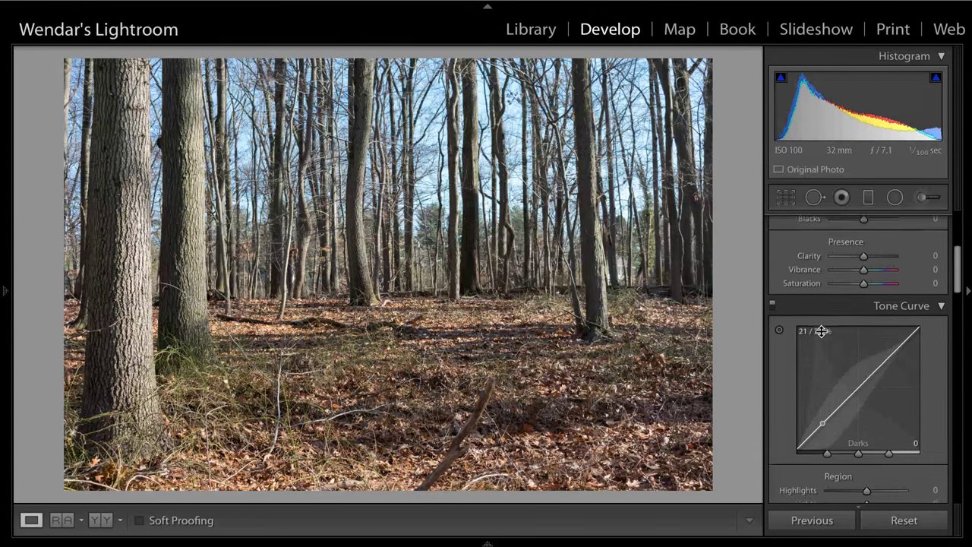
{"action": "scroll", "coordinate": [821, 331], "scroll_direction": "up", "scroll_amount": 1}
{"action": "left_click", "coordinate": [849, 274]}
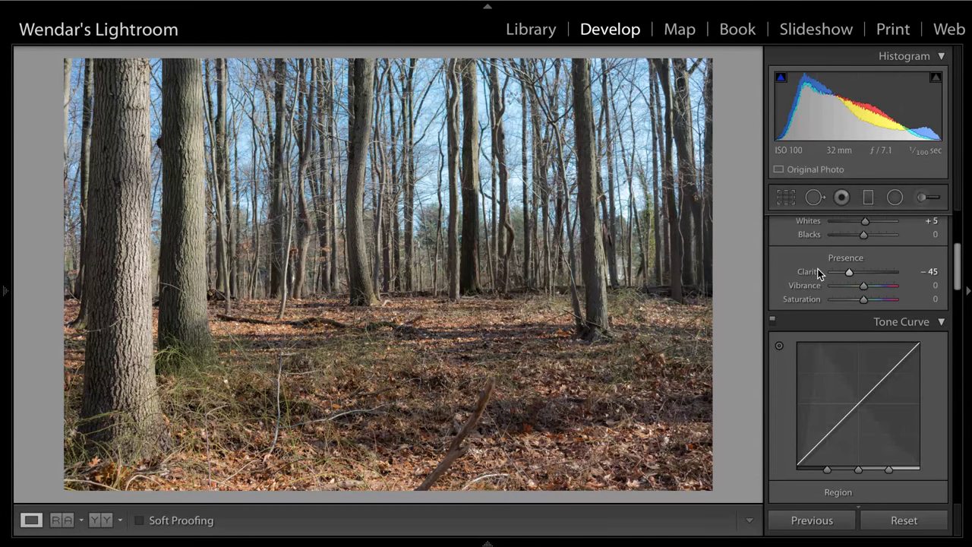
{"action": "double_click", "coordinate": [807, 272]}
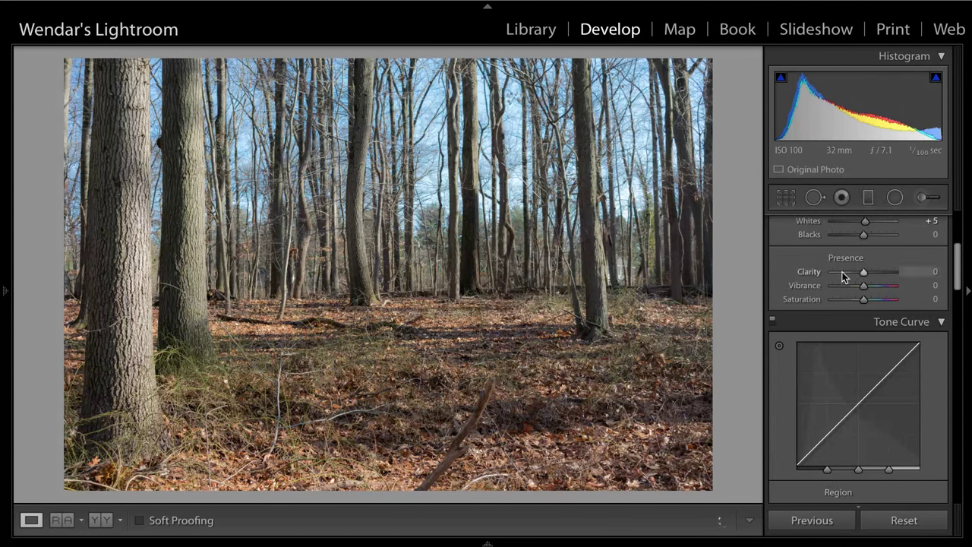
{"action": "left_click", "coordinate": [878, 272]}
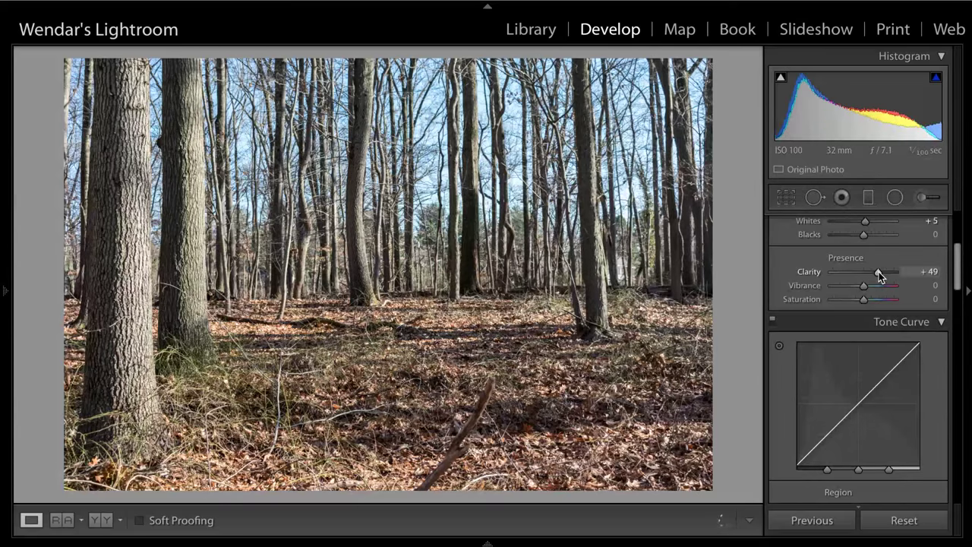
{"action": "double_click", "coordinate": [813, 273]}
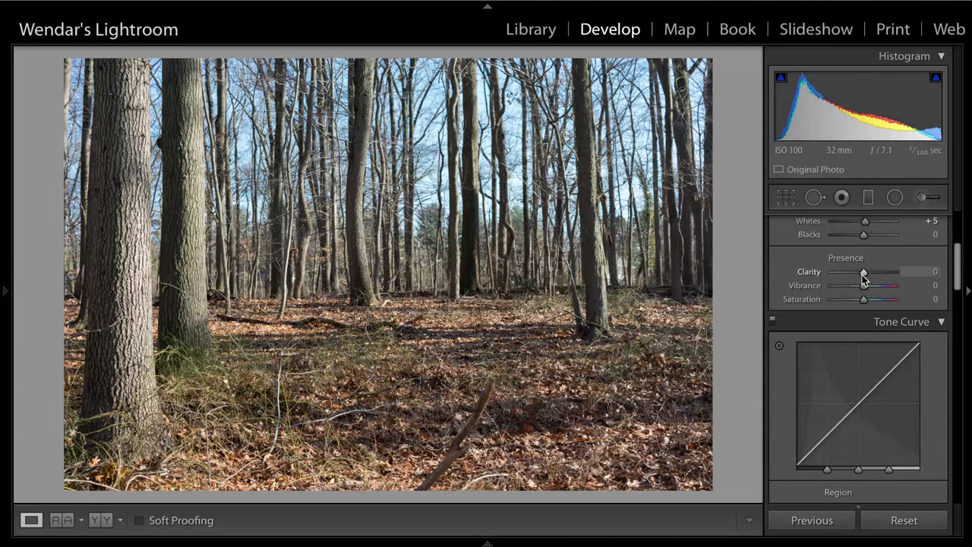
{"action": "left_click_drag", "start_coordinate": [862, 275], "coordinate": [971, 259]}
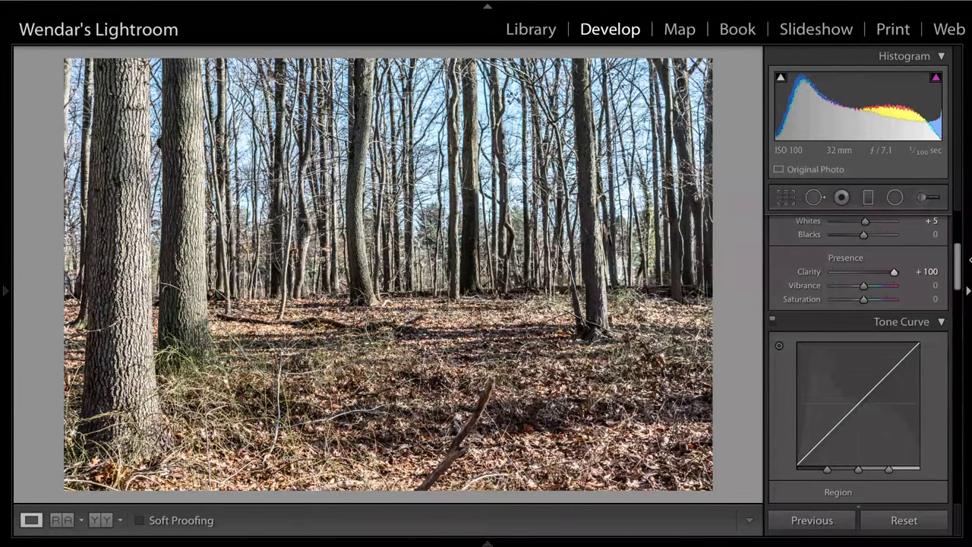
{"action": "double_click", "coordinate": [809, 271]}
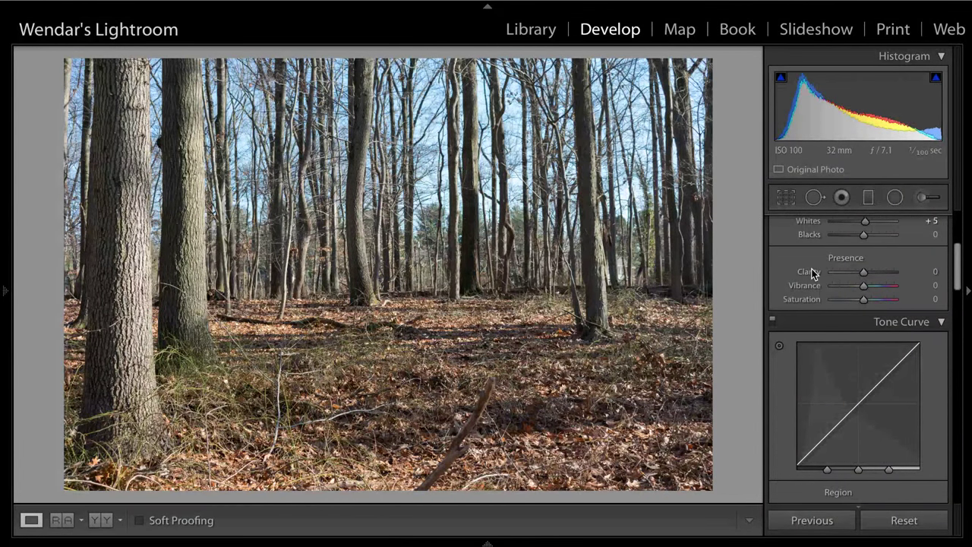
- Preview maximum Vibrance and undo it, then set Saturation to +10 and compare
{"action": "left_click_drag", "start_coordinate": [862, 286], "coordinate": [894, 285]}
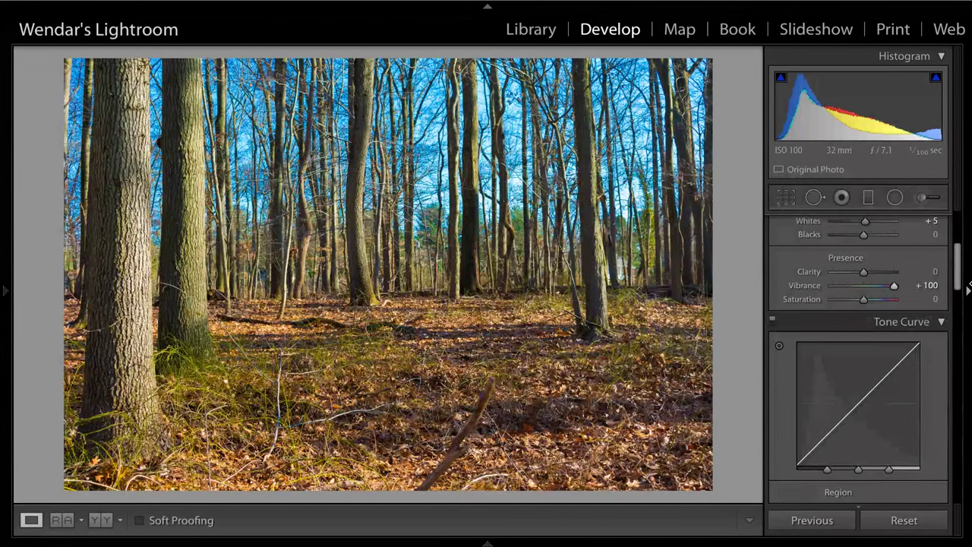
{"action": "key", "text": "ctrl+z"}
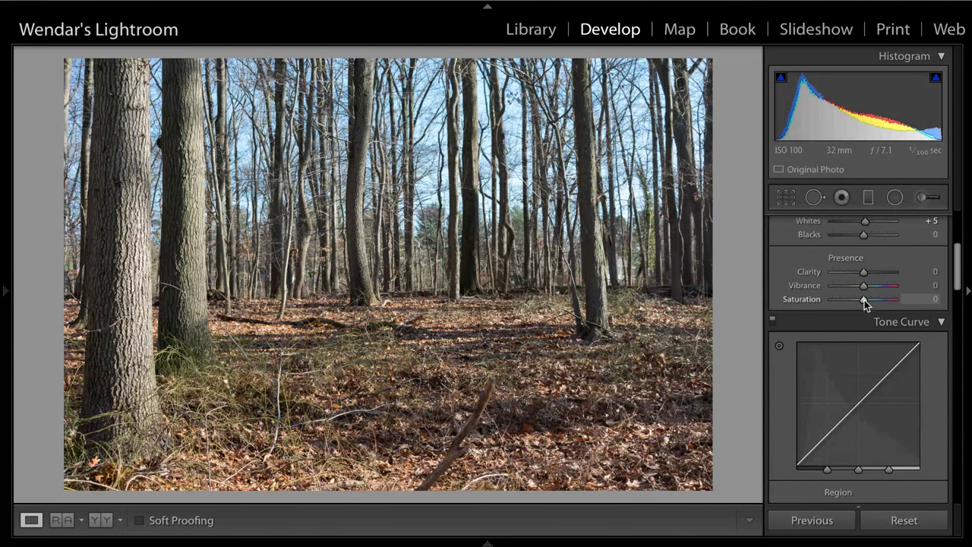
{"action": "left_click_drag", "start_coordinate": [864, 299], "coordinate": [867, 300]}
{"action": "key", "text": "backslash"}
{"action": "key", "text": "backslash"}
- Lower the Green slider in HSL Saturation to -10 and compare with the original
{"action": "scroll", "coordinate": [816, 319], "scroll_direction": "down", "scroll_amount": 5}
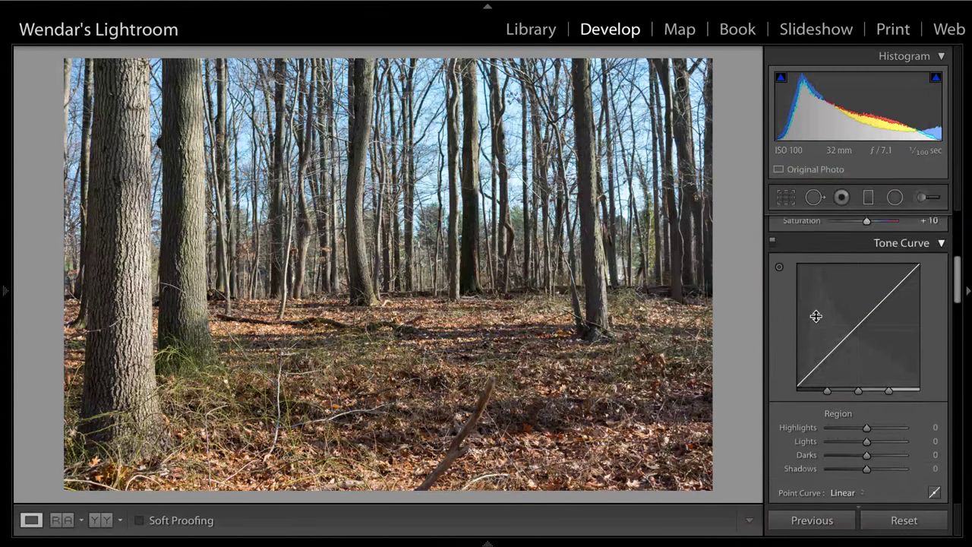
{"action": "scroll", "coordinate": [816, 319], "scroll_direction": "down", "scroll_amount": 4}
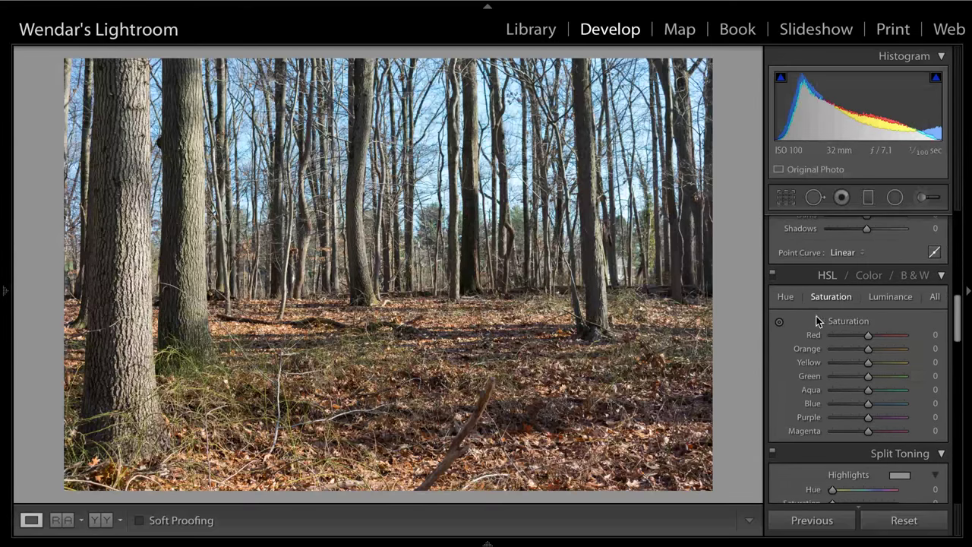
{"action": "left_click_drag", "start_coordinate": [867, 377], "coordinate": [861, 377]}
{"action": "left_click_drag", "start_coordinate": [866, 382], "coordinate": [865, 382]}
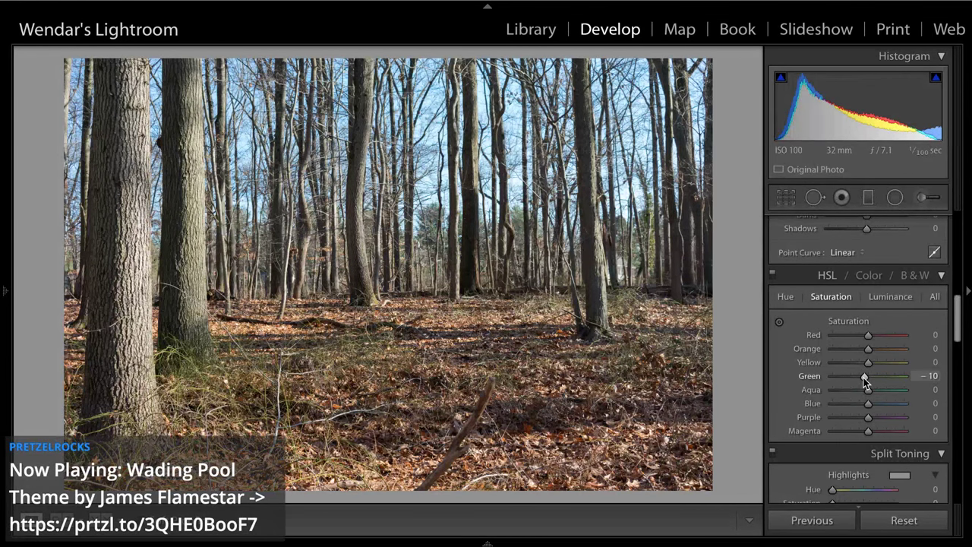
{"action": "key", "text": "backslash"}
{"action": "key", "text": "backslash"}
{"action": "key", "text": "backslash"}
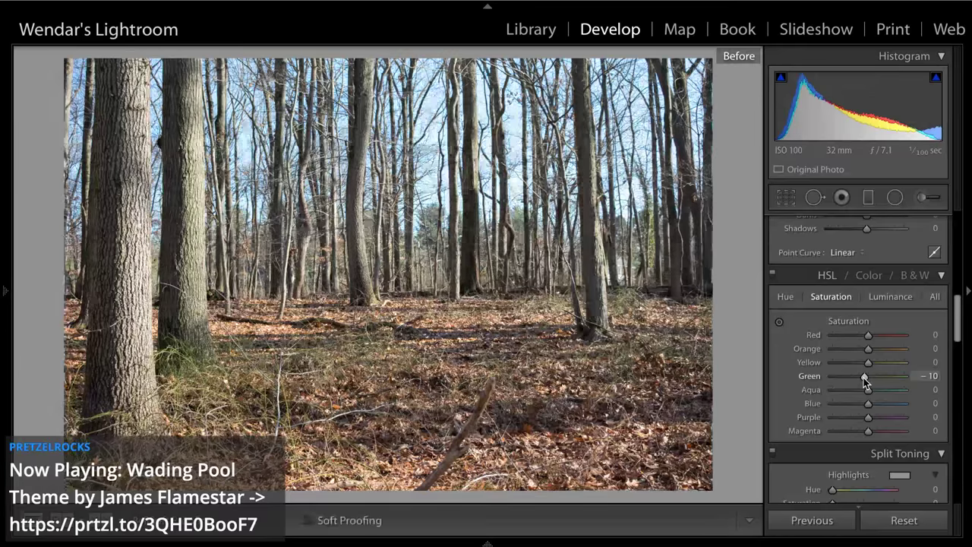
{"action": "key", "text": "backslash"}
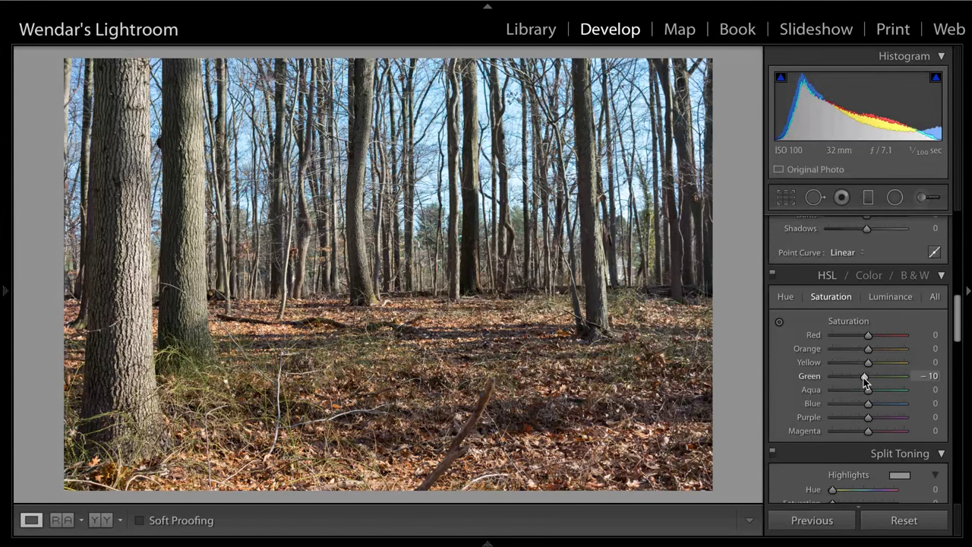
- Recheck the green desaturation against the Before view and scroll further down the panels
{"action": "key", "text": "backslash"}
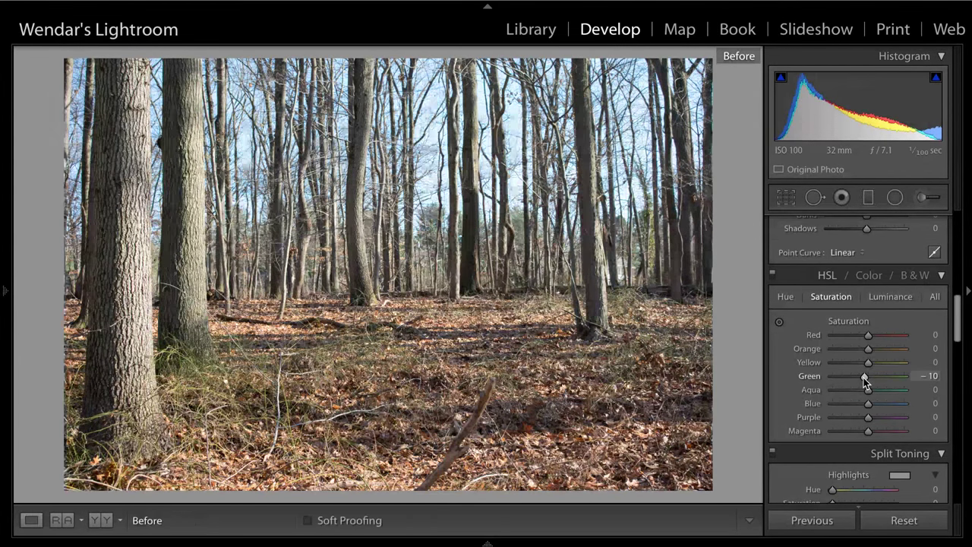
{"action": "key", "text": "backslash"}
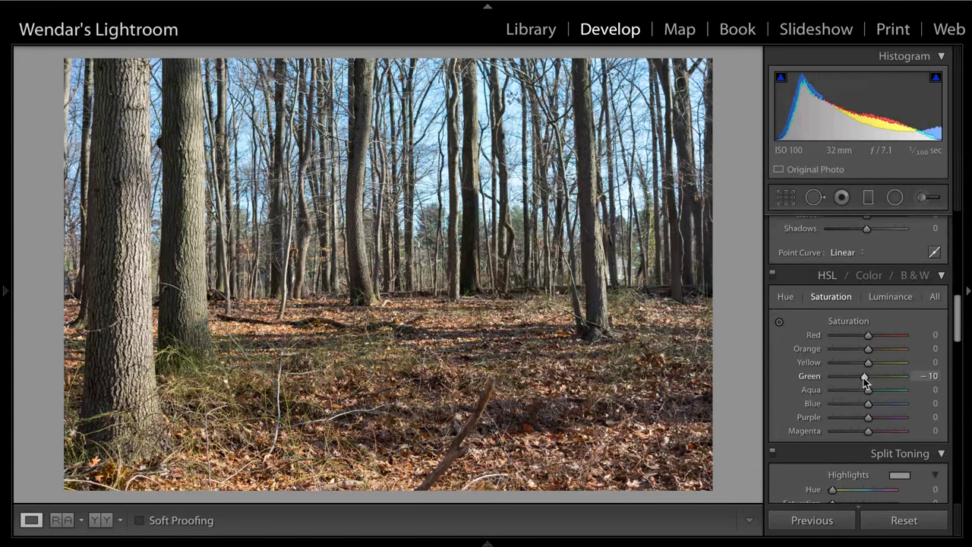
{"action": "scroll", "coordinate": [820, 378], "scroll_direction": "down", "scroll_amount": 2}
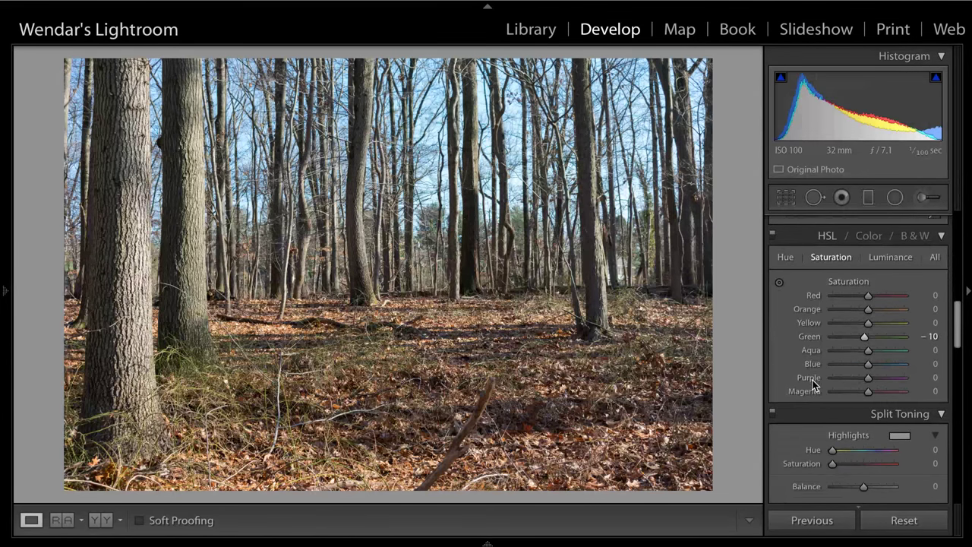
{"action": "key", "text": "backslash"}
{"action": "key", "text": "backslash"}
{"action": "key", "text": "backslash"}
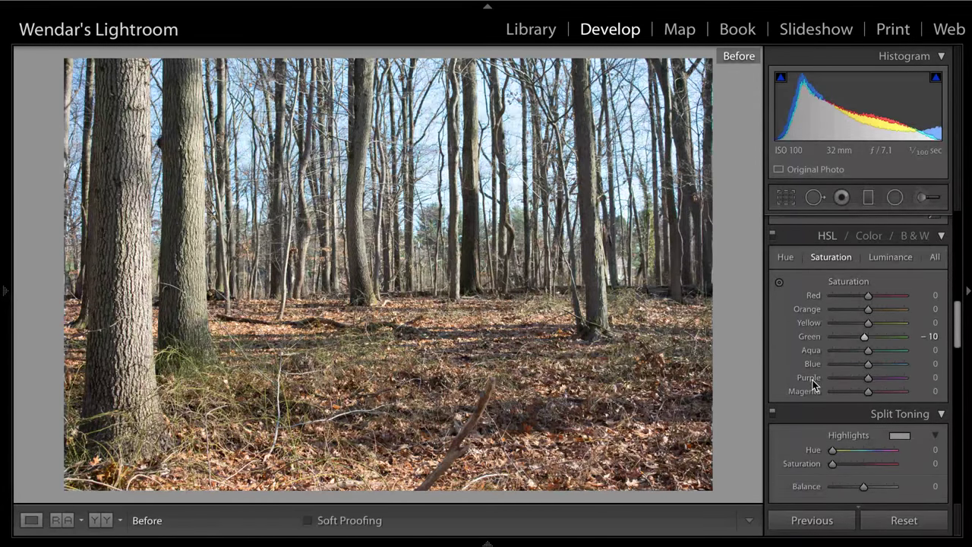
{"action": "key", "text": "backslash"}
{"action": "scroll", "coordinate": [813, 386], "scroll_direction": "down", "scroll_amount": 1}
{"action": "scroll", "coordinate": [813, 385], "scroll_direction": "down", "scroll_amount": 3}
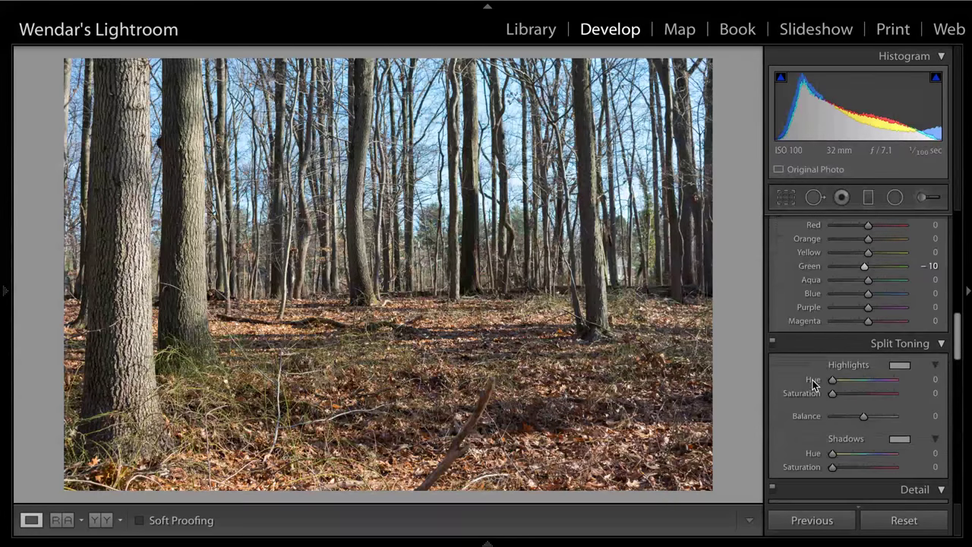